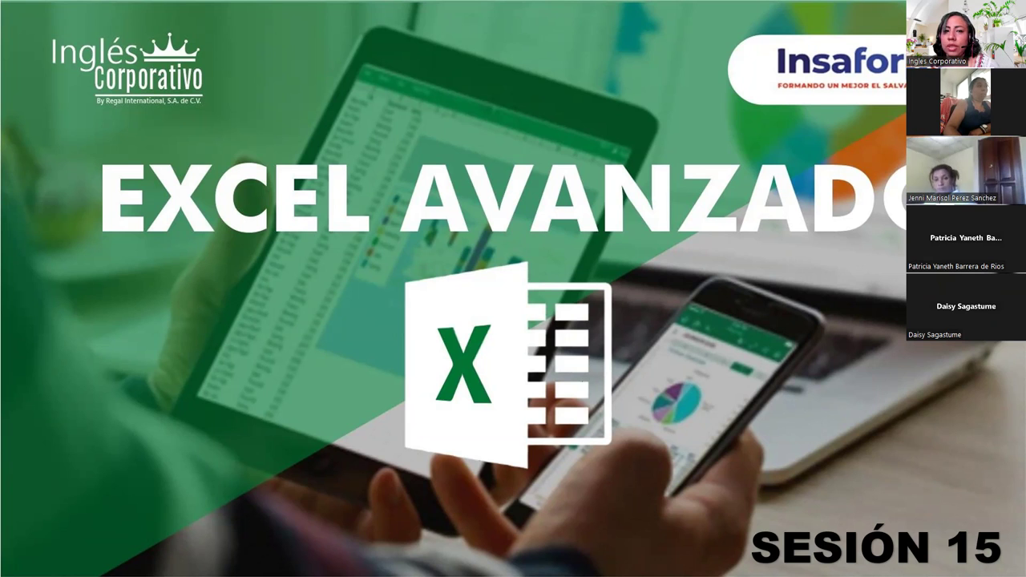
- Switch to the 'Práctica sesión 15' Excel window and maximize it on the Captura de Datos sheet
key(alt+Tab)
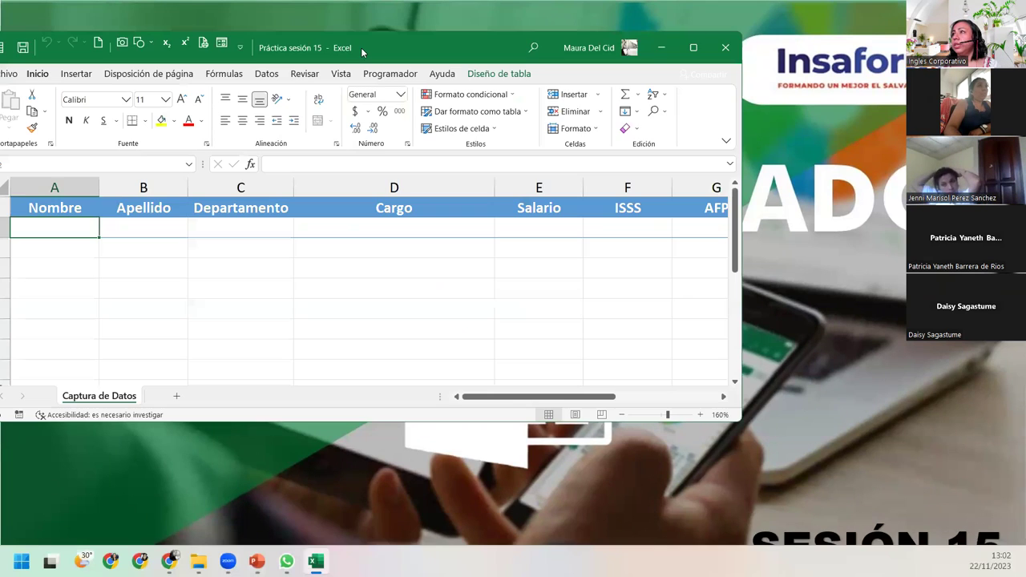
double_click(365, 47)
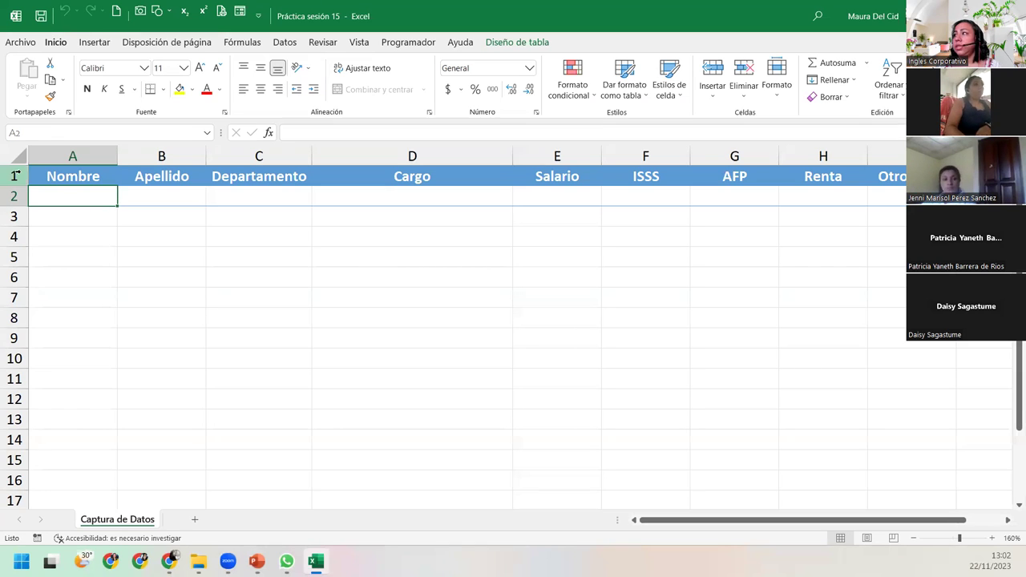
click(15, 175)
click(913, 538)
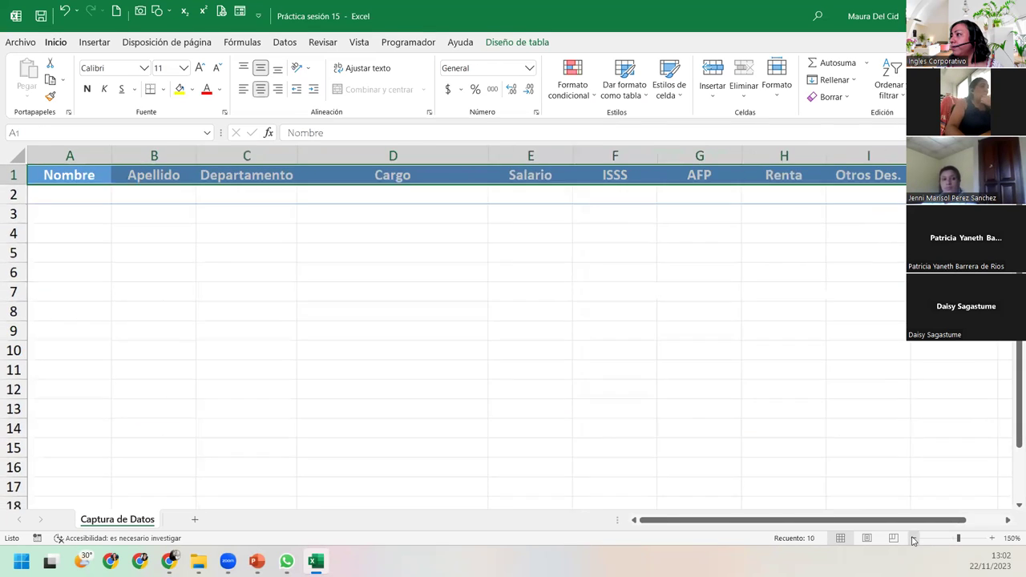
click(914, 538)
click(44, 173)
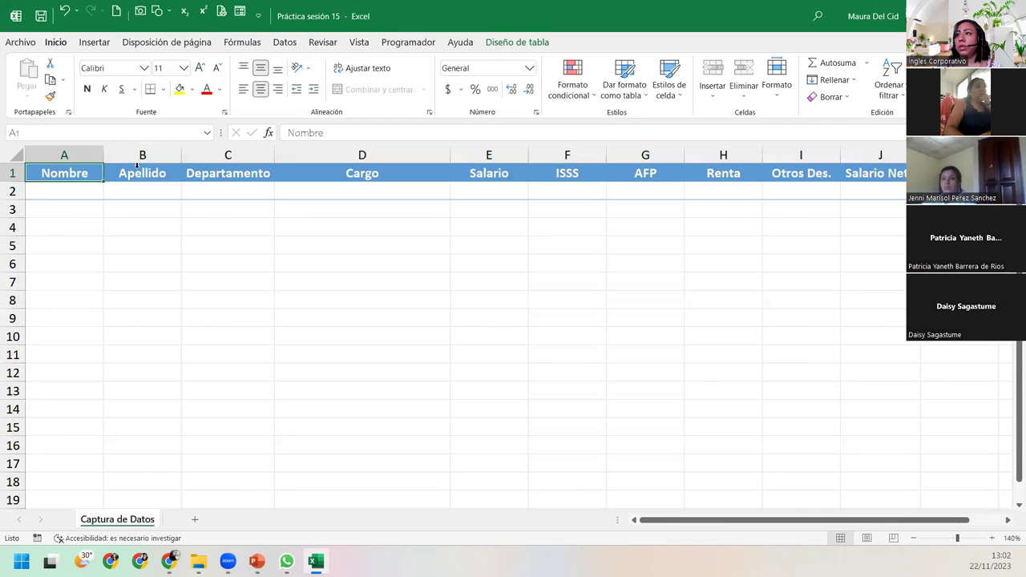
click(142, 191)
click(228, 173)
click(362, 174)
click(512, 173)
click(568, 174)
click(649, 172)
click(693, 170)
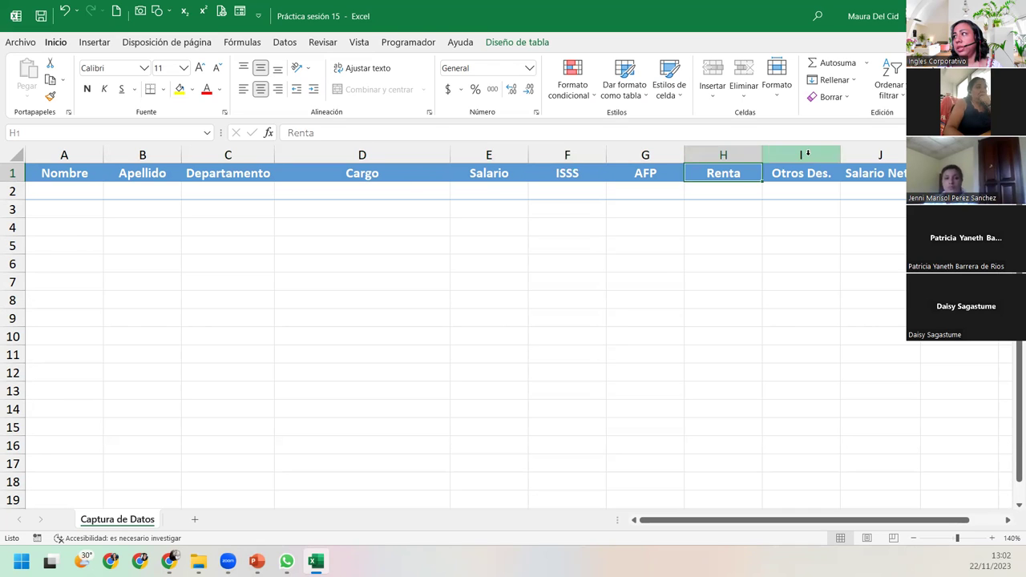
click(810, 174)
click(844, 171)
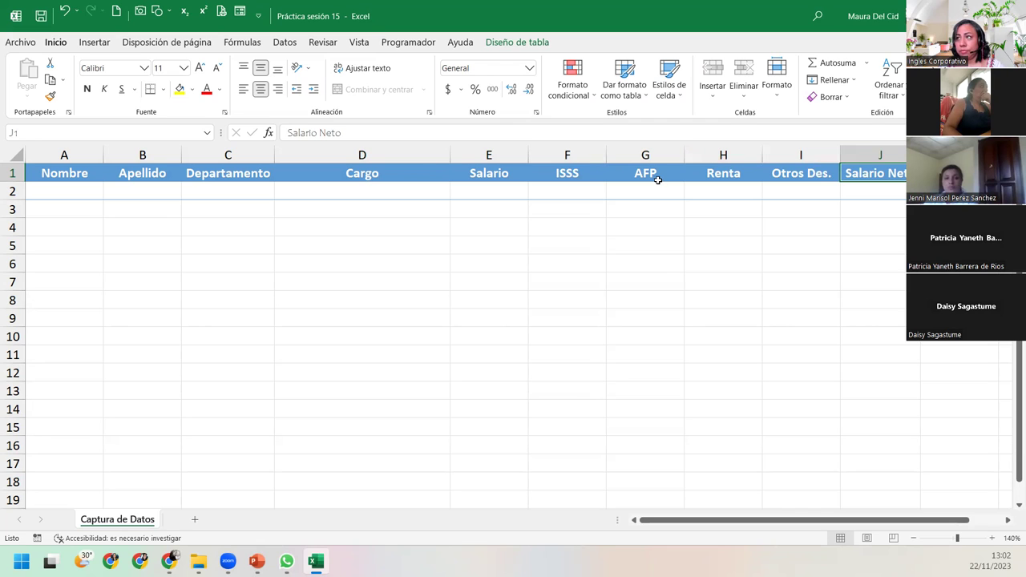
drag(477, 189, 860, 183)
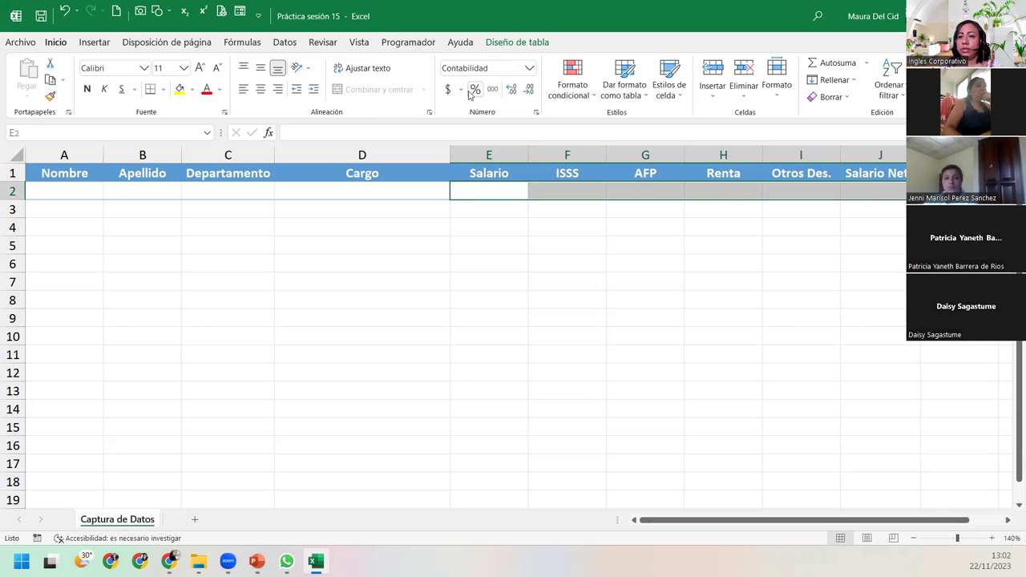
click(49, 194)
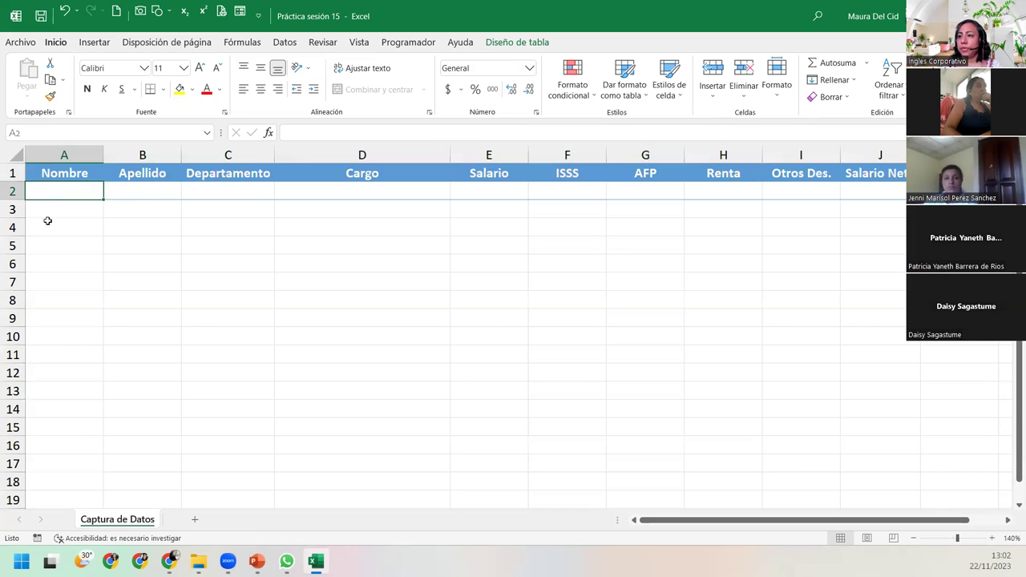
- Unhide the Departamento and Cargo sheets, view Cargo, then return to Captura de Datos
right_click(141, 520)
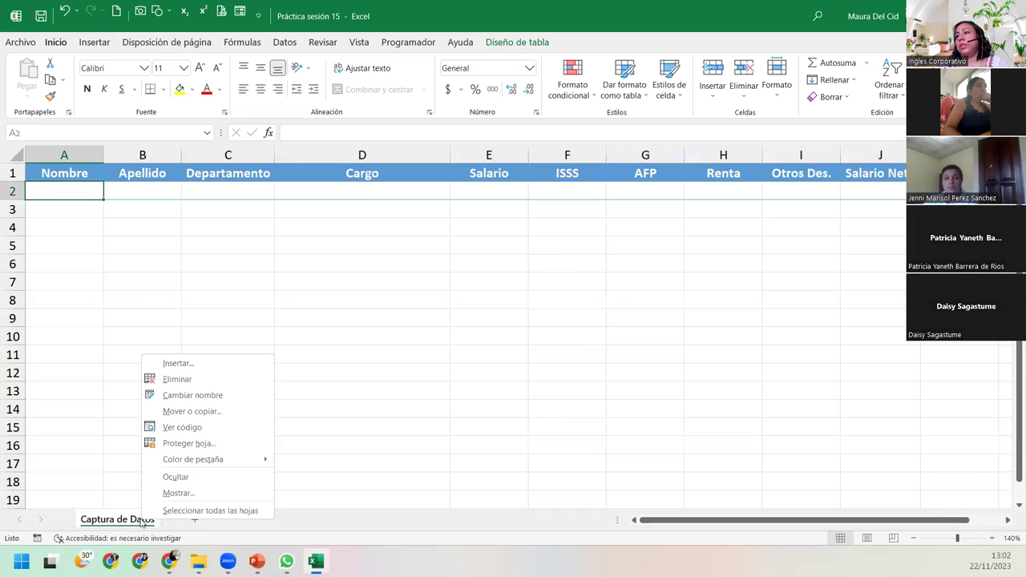
click(177, 493)
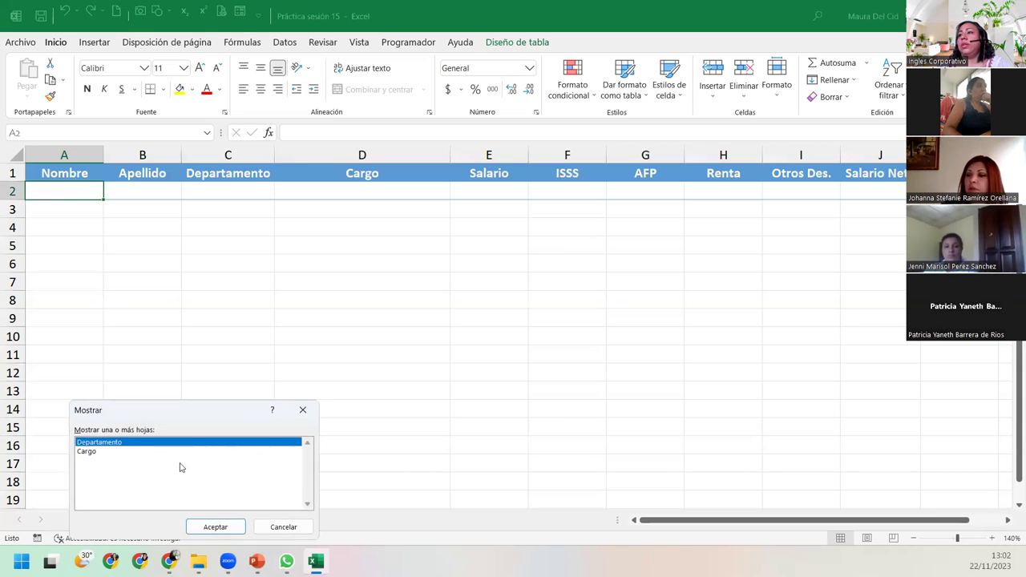
shift+click(89, 452)
click(215, 527)
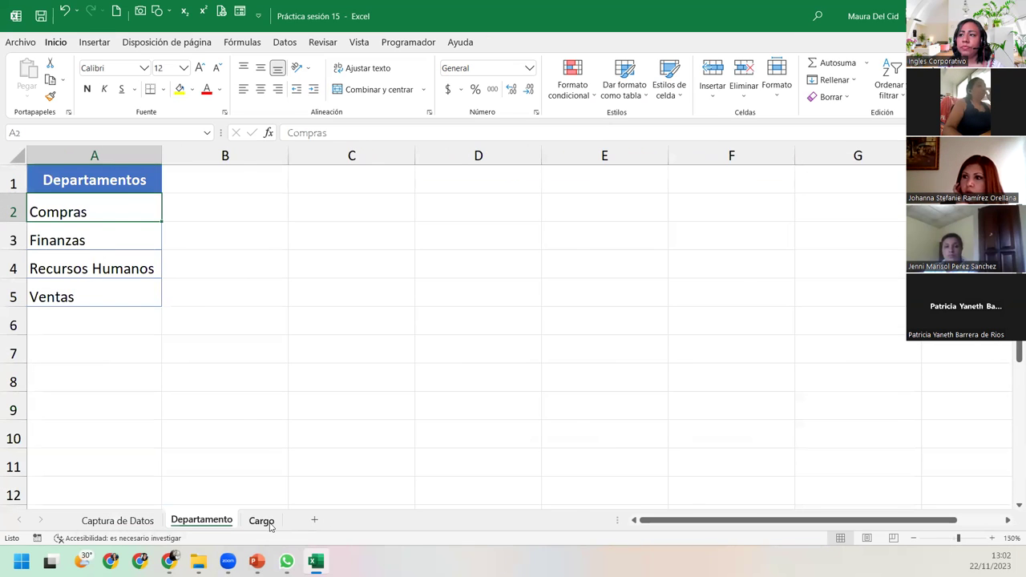
click(270, 525)
click(117, 520)
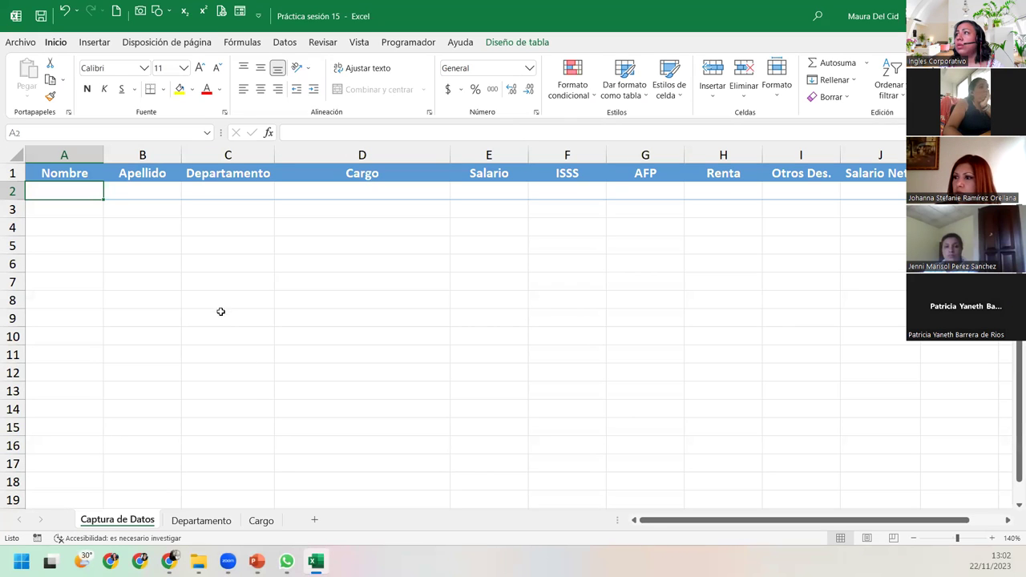
- Open the Visual Basic editor and the FrmCapturaDatos form from the Formularios folder
click(411, 42)
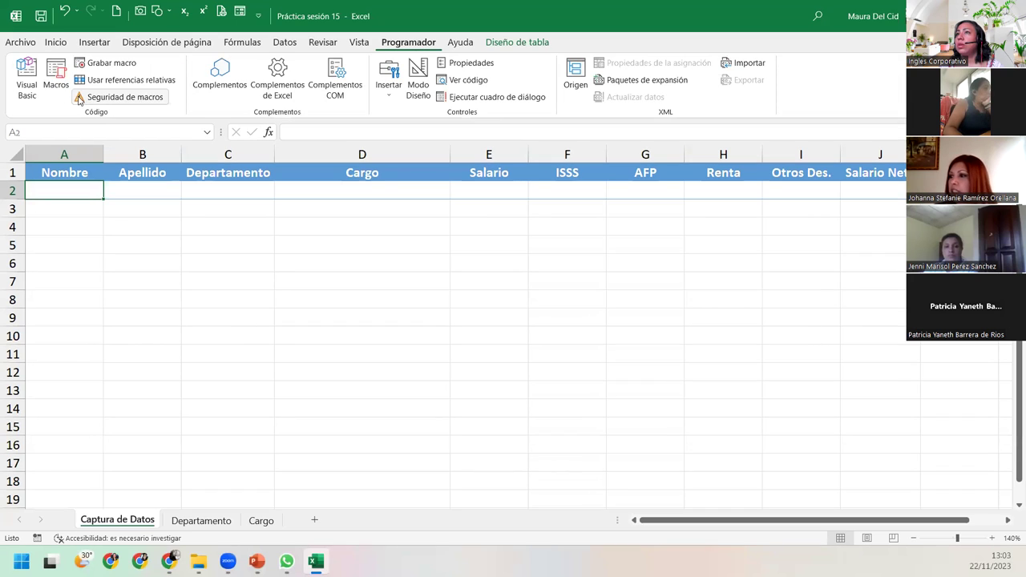
click(26, 80)
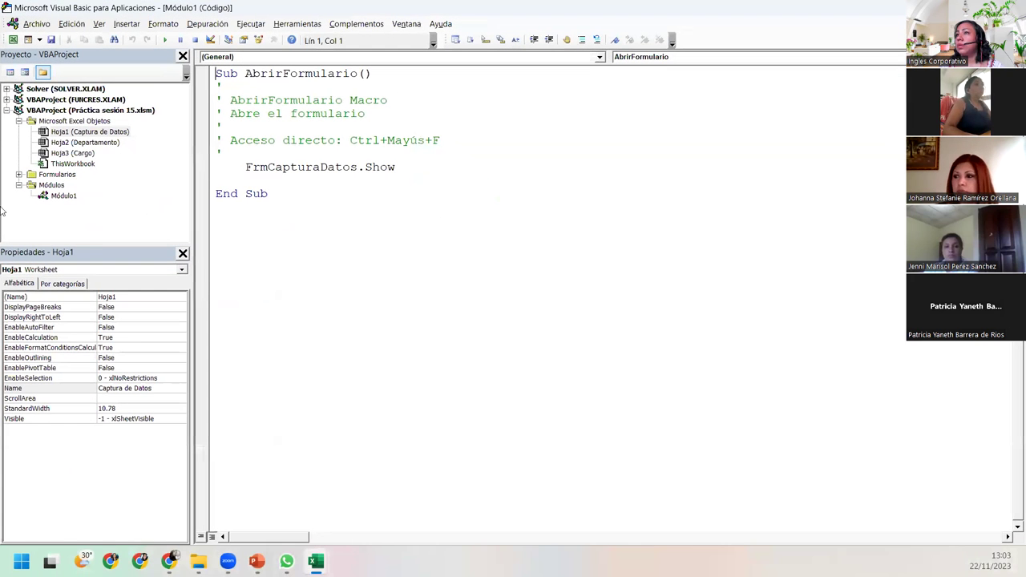
double_click(56, 174)
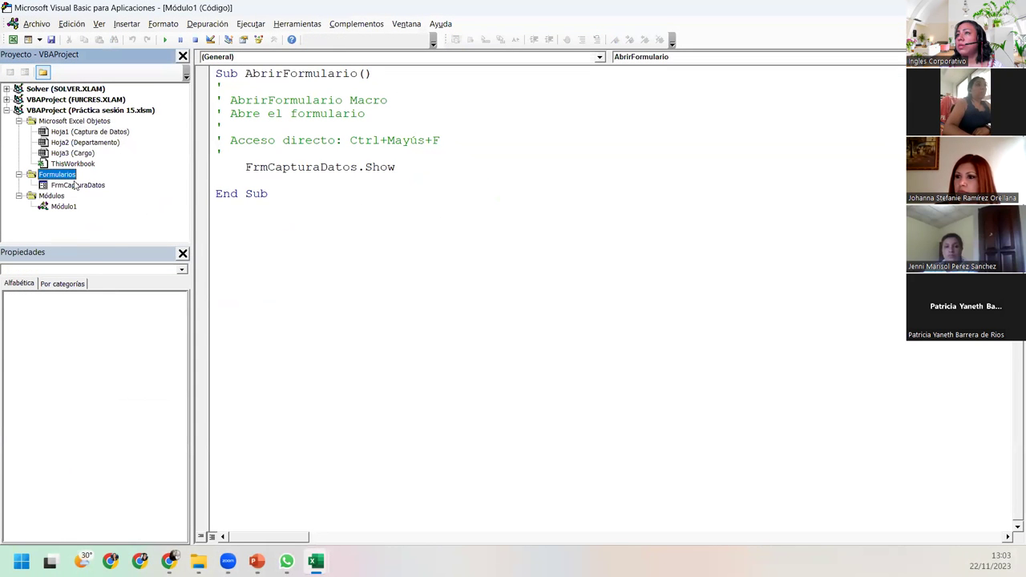
double_click(75, 185)
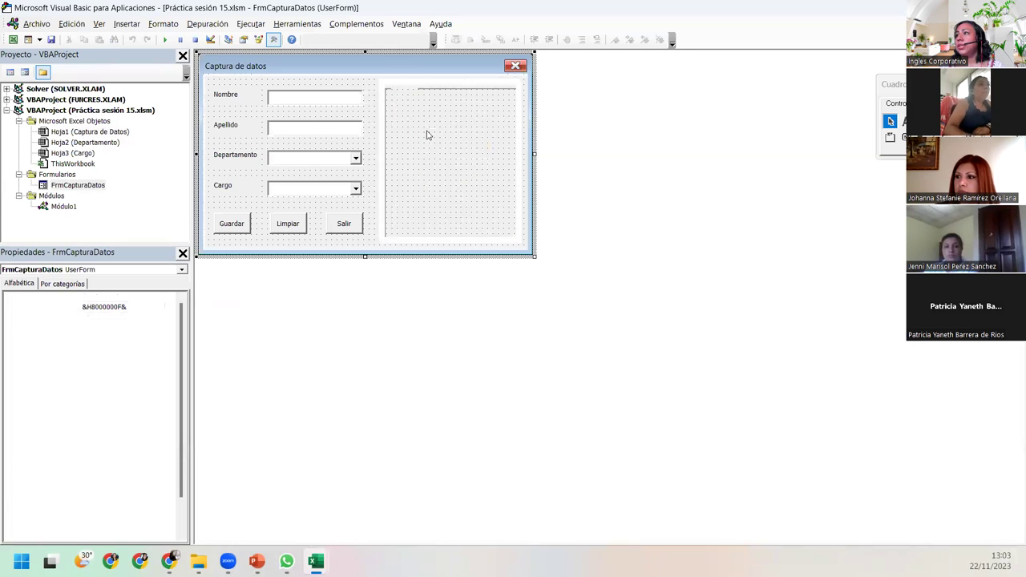
- Select the form's DESCUENTOS label and the form itself, then return to the Excel workbook
click(427, 135)
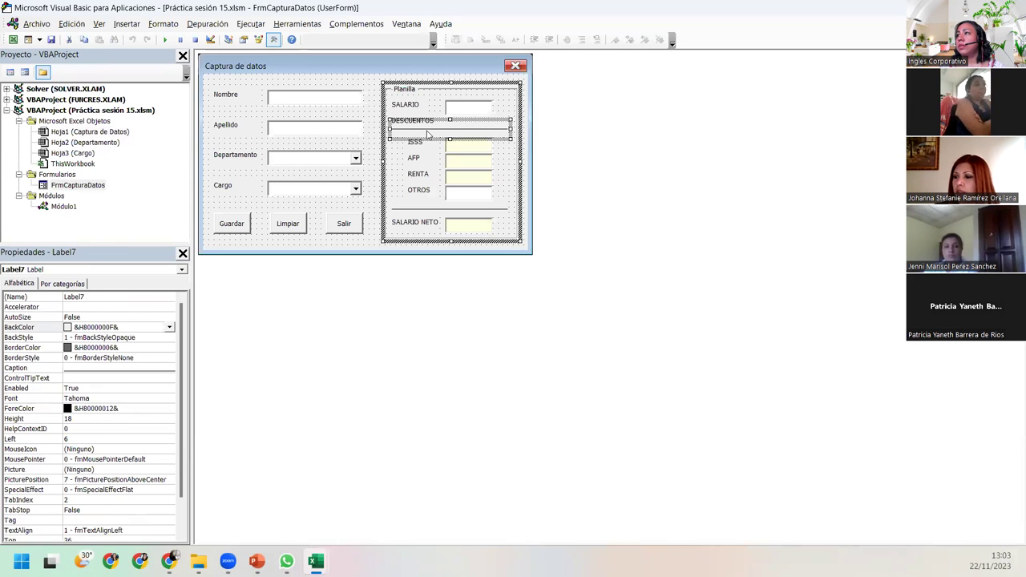
click(428, 130)
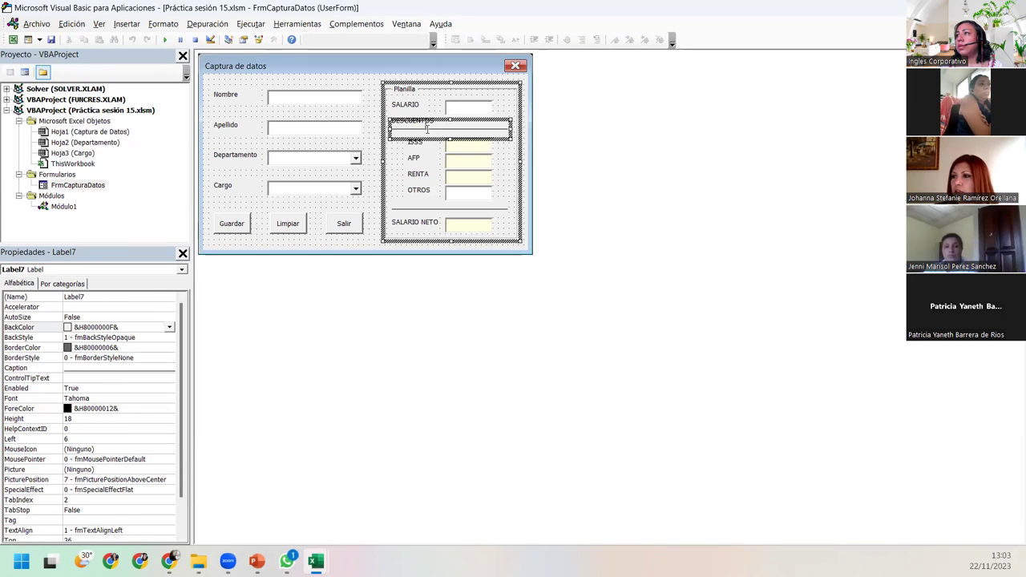
click(380, 244)
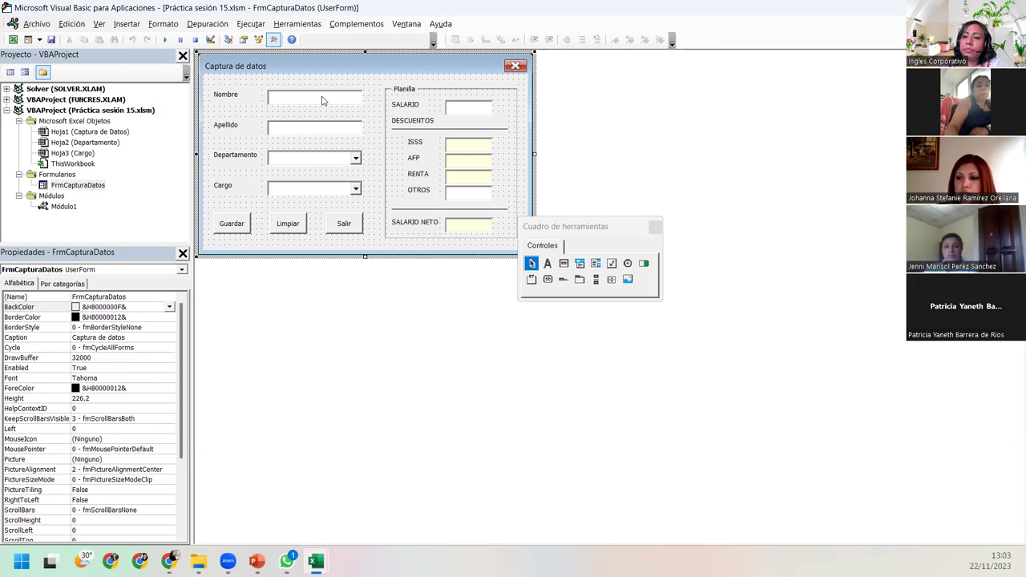
mouse_move(316, 561)
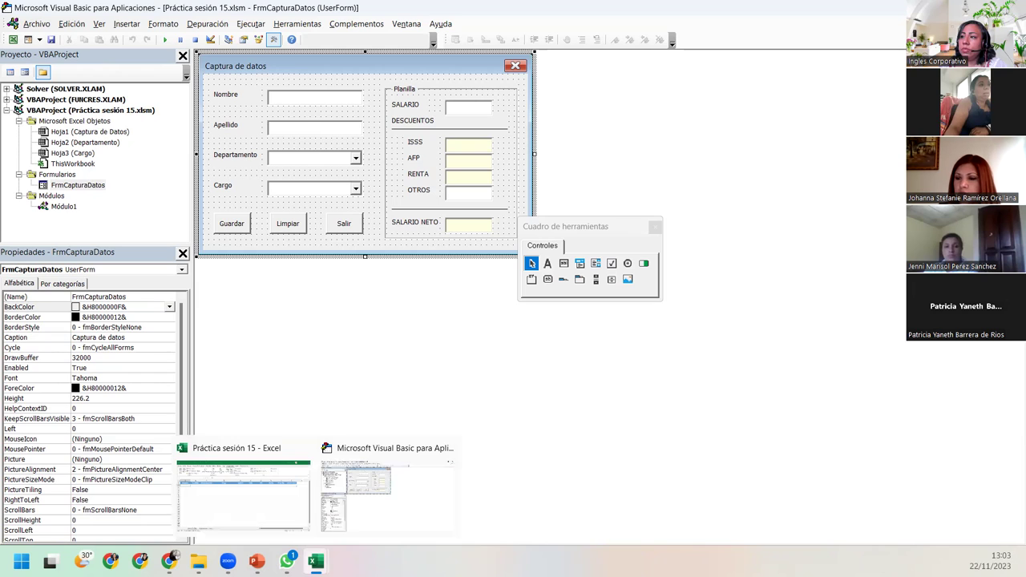
click(211, 490)
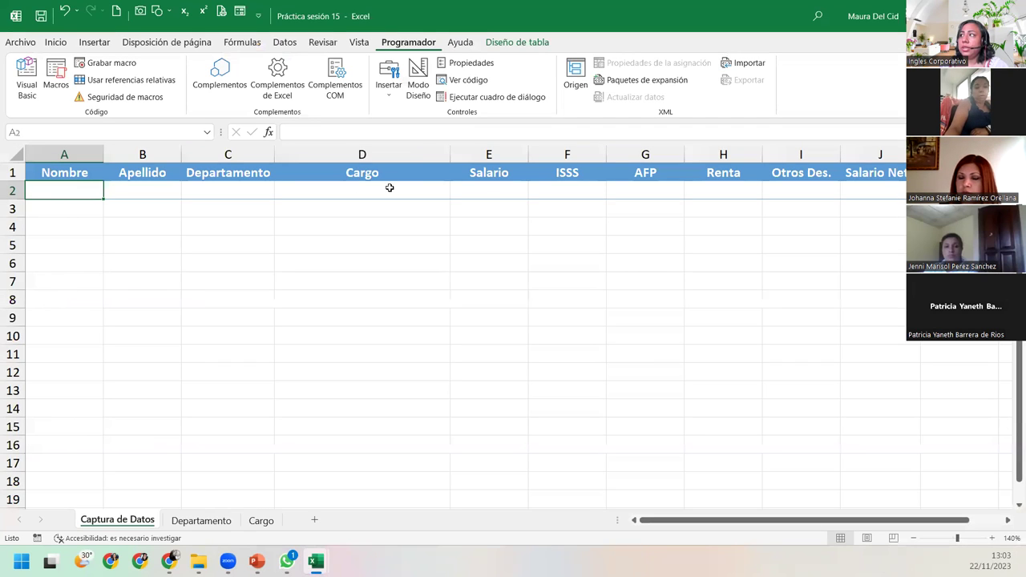
- Show the Departamento sheet zoomed to 200% and select header cell A1
click(210, 521)
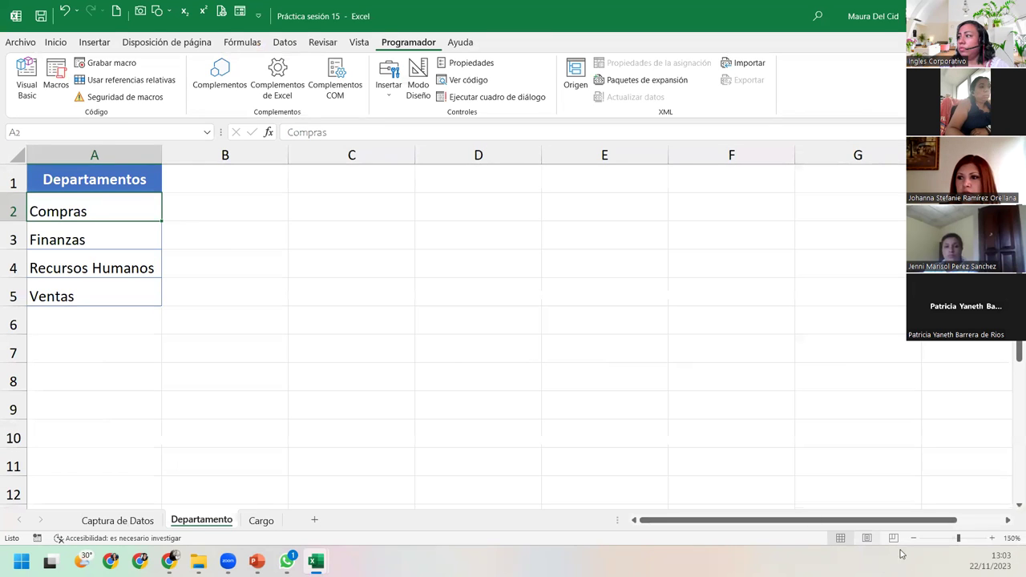
click(992, 538)
click(993, 538)
click(993, 538)
click(993, 538)
click(992, 538)
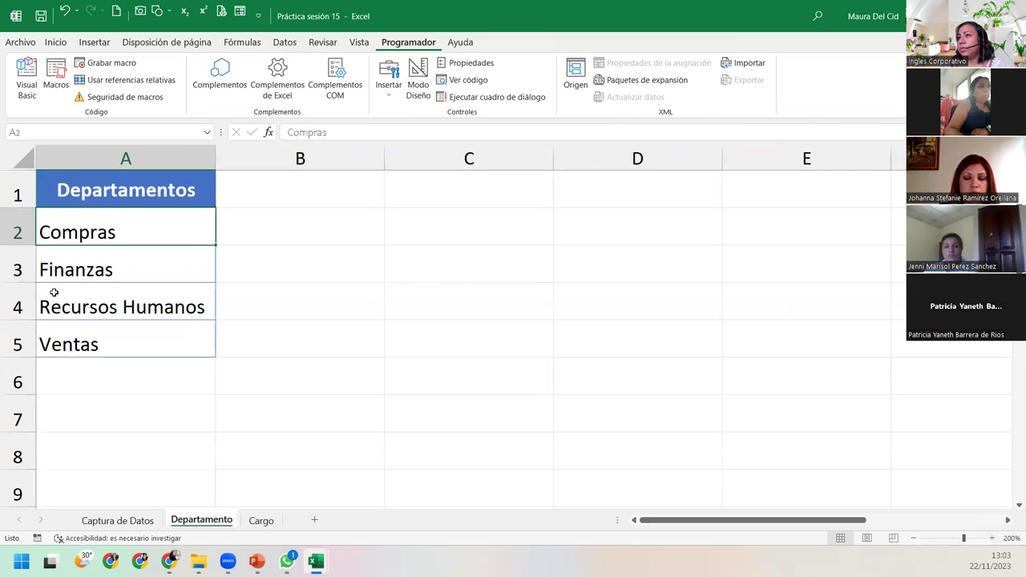
click(53, 186)
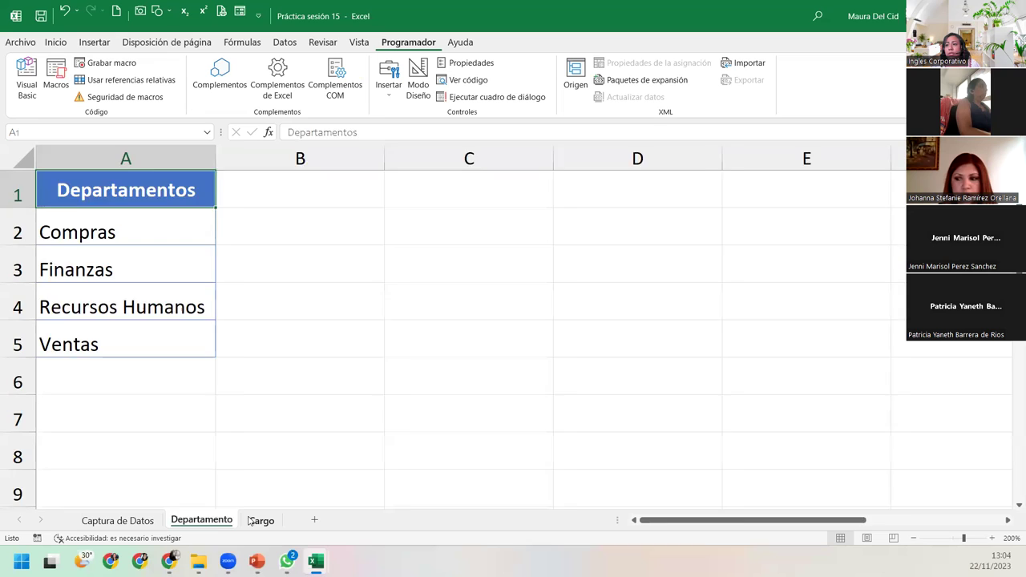
- View the Cargo job-title list zoomed in, then go back to the Departamento sheet
click(261, 520)
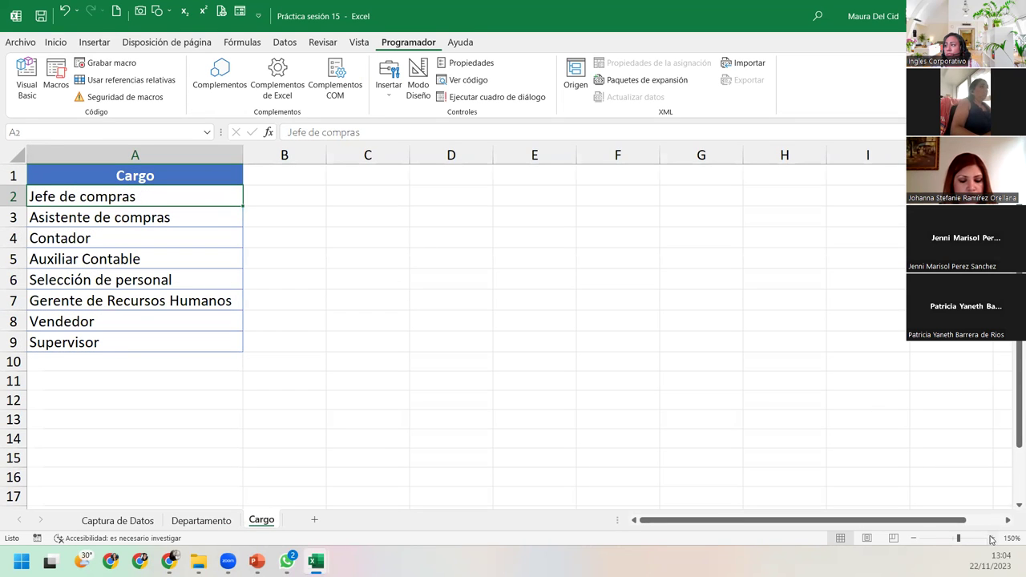
click(992, 538)
click(992, 538)
click(993, 538)
click(993, 538)
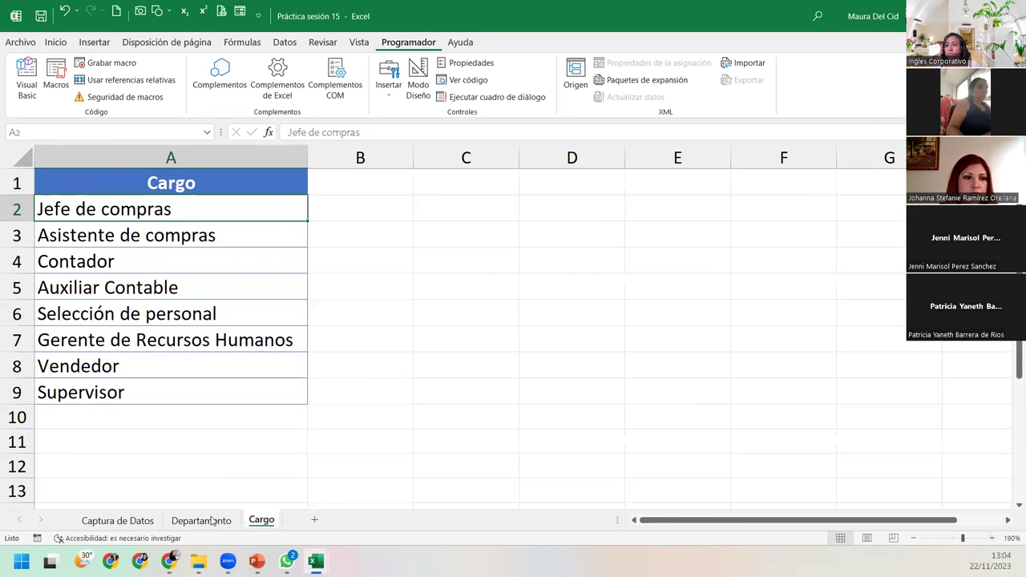
click(214, 521)
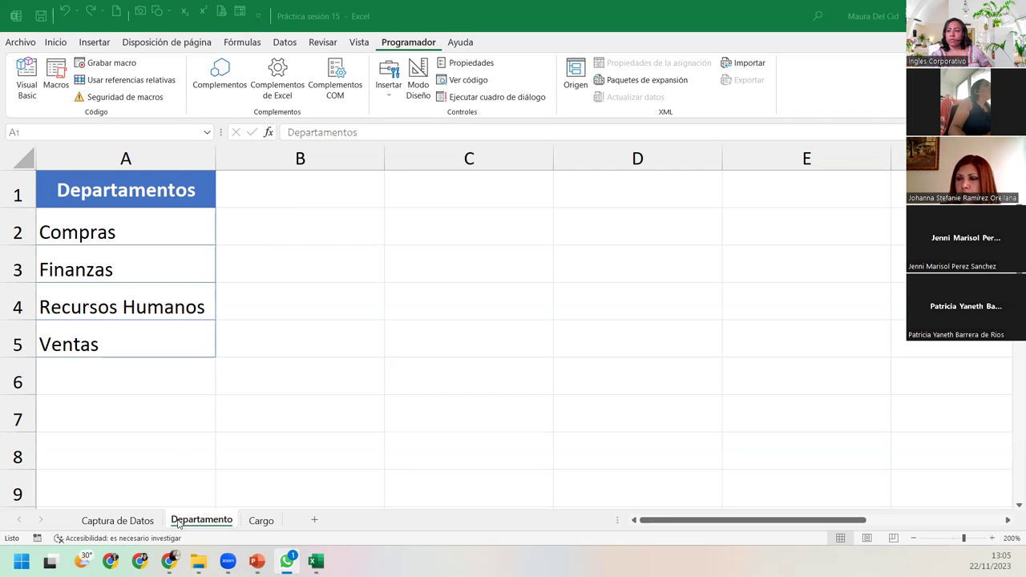
- Flip back and forth between the Departamento and Cargo sheets, ending on Captura de Datos
right_click(135, 521)
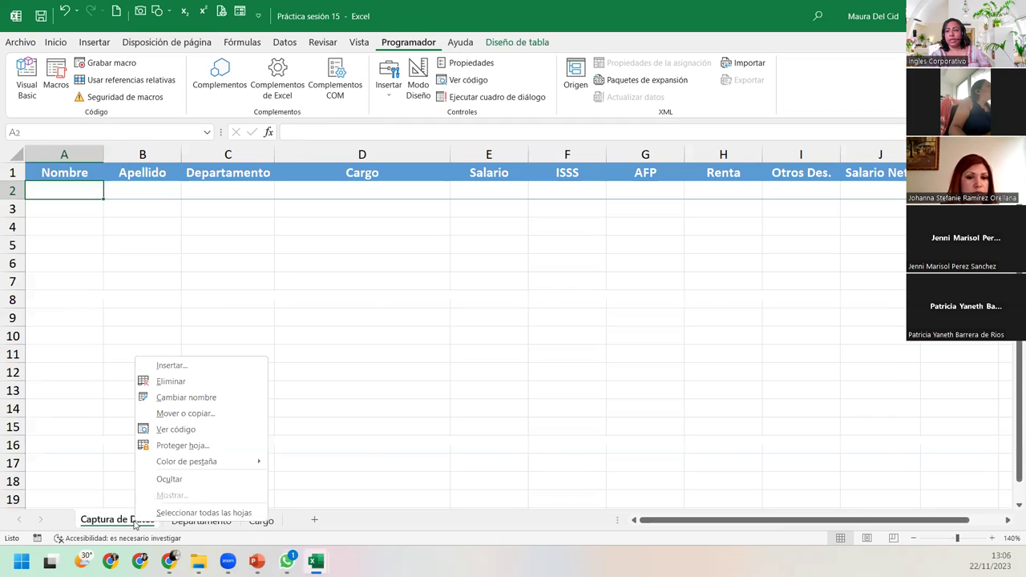
click(215, 522)
click(217, 523)
click(248, 523)
click(201, 521)
click(261, 521)
click(201, 521)
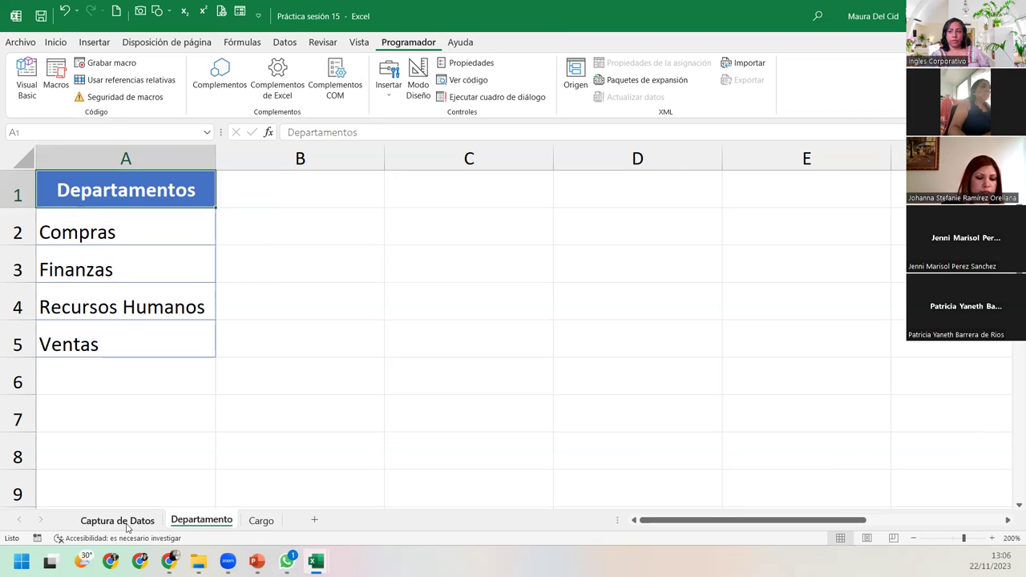
click(120, 521)
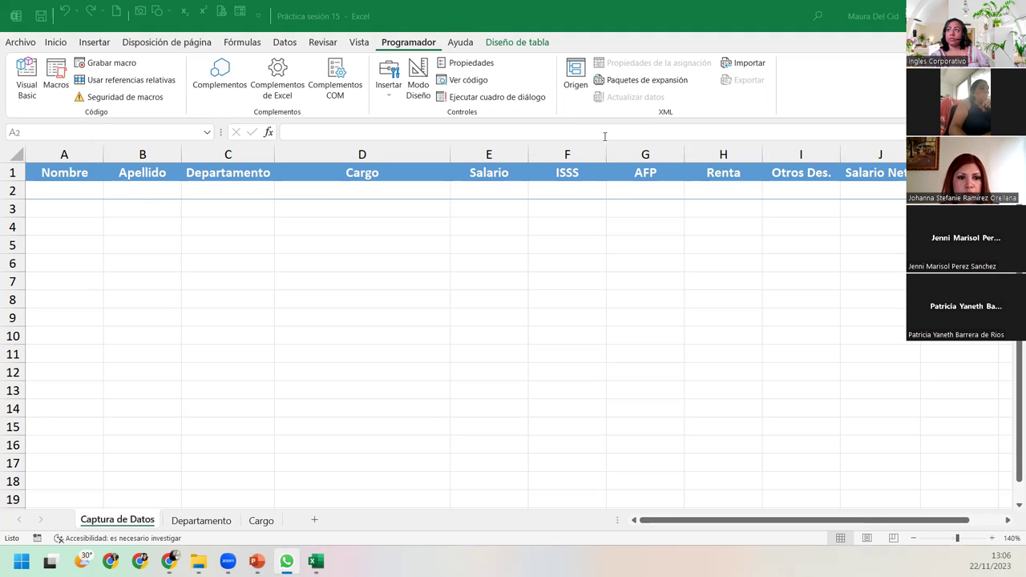
- Open the Cargo sheet and select cells A10 and A11 below the job titles
click(261, 521)
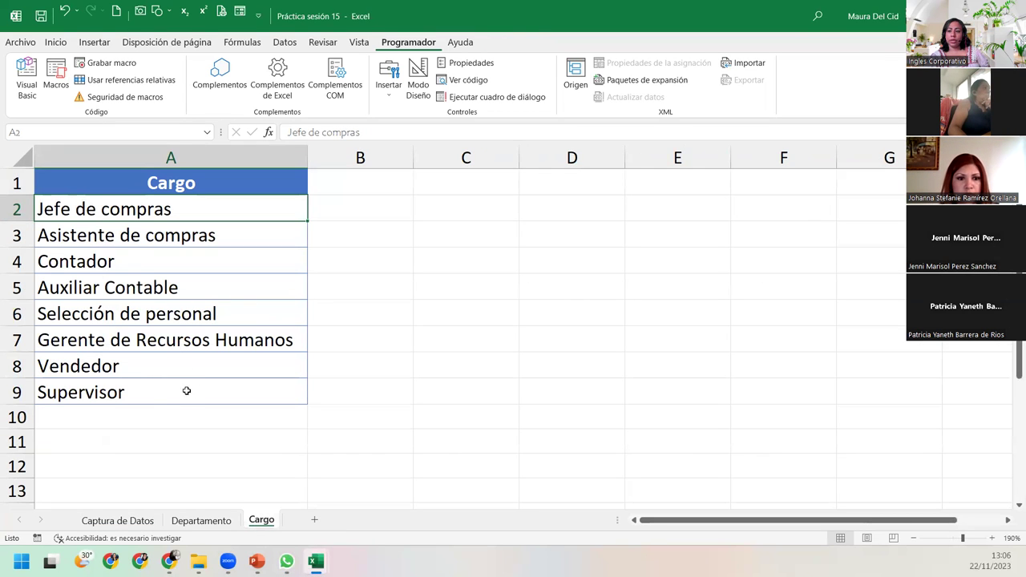
click(131, 426)
click(137, 446)
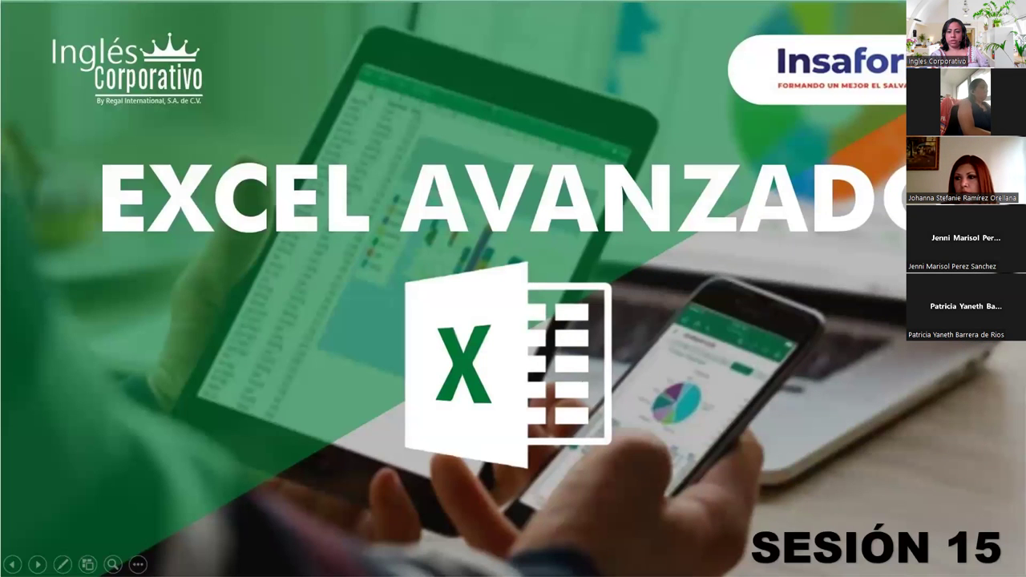
- Advance past the Agenda, Contenido and Objetivo slides to the Botón de control formulario slide
key(Right)
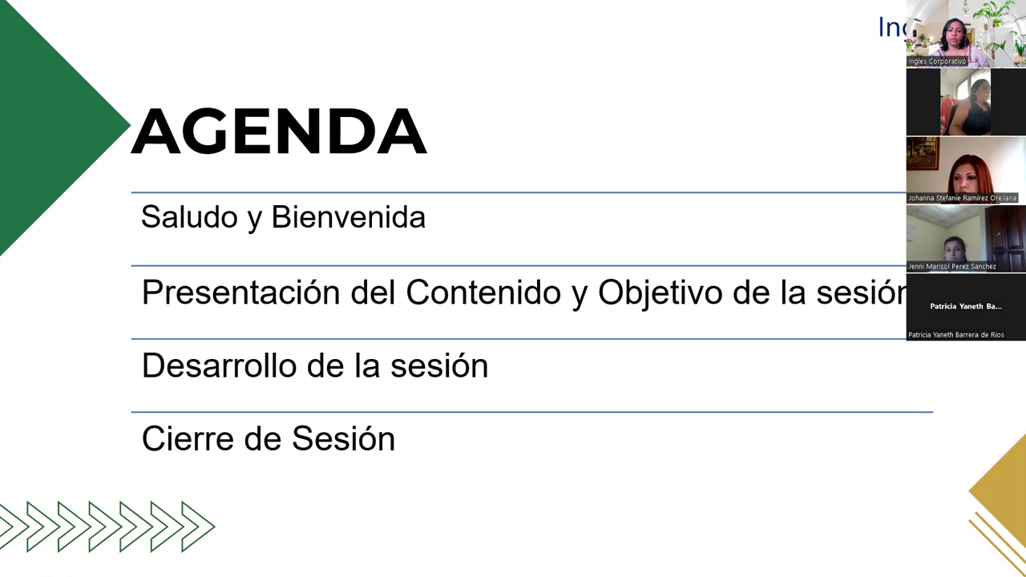
key(Right)
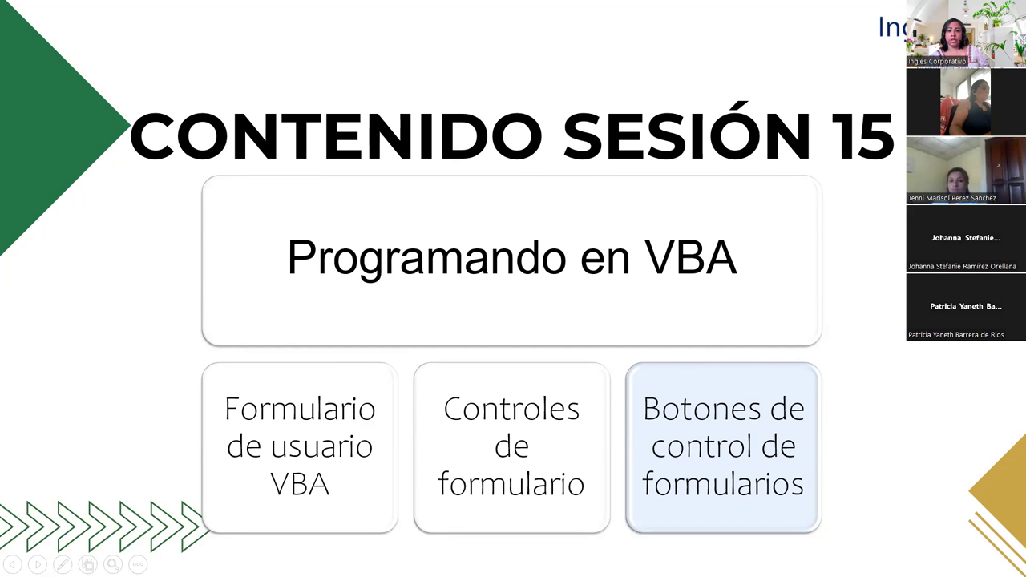
key(Right)
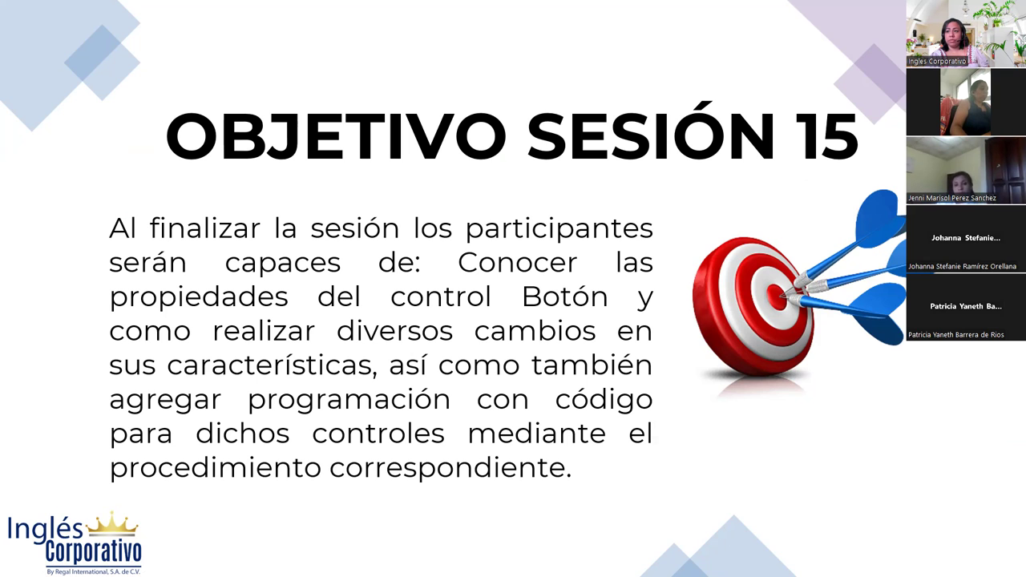
click(881, 251)
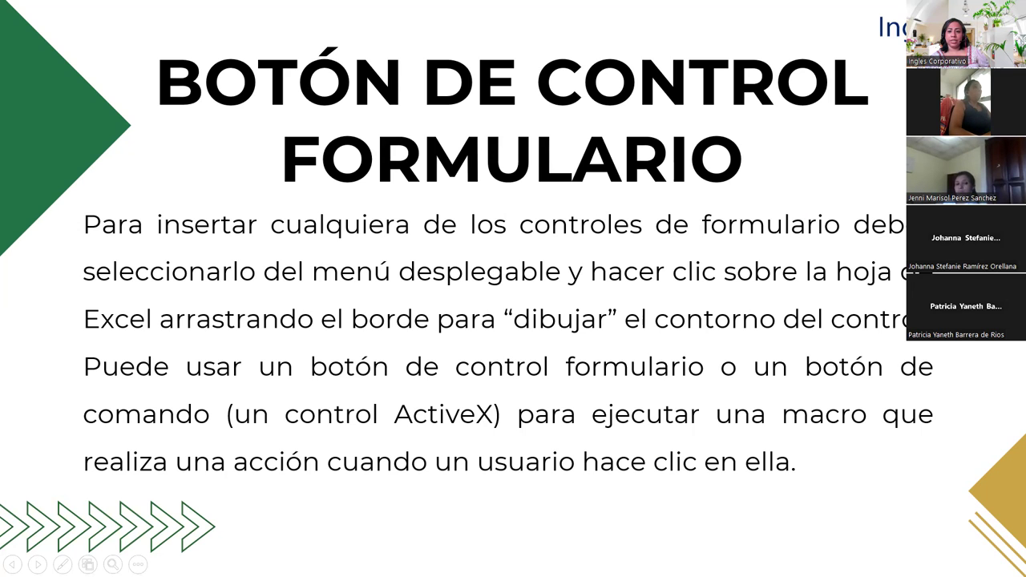
- Advance the slideshow to the Desarrollo slide, then switch to the VBA editor
key(Right)
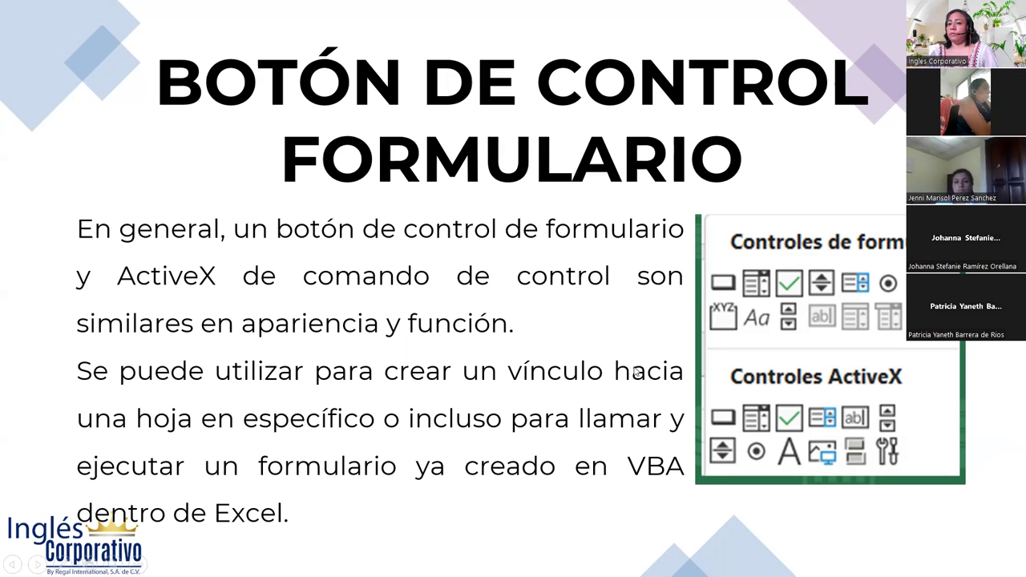
key(Right)
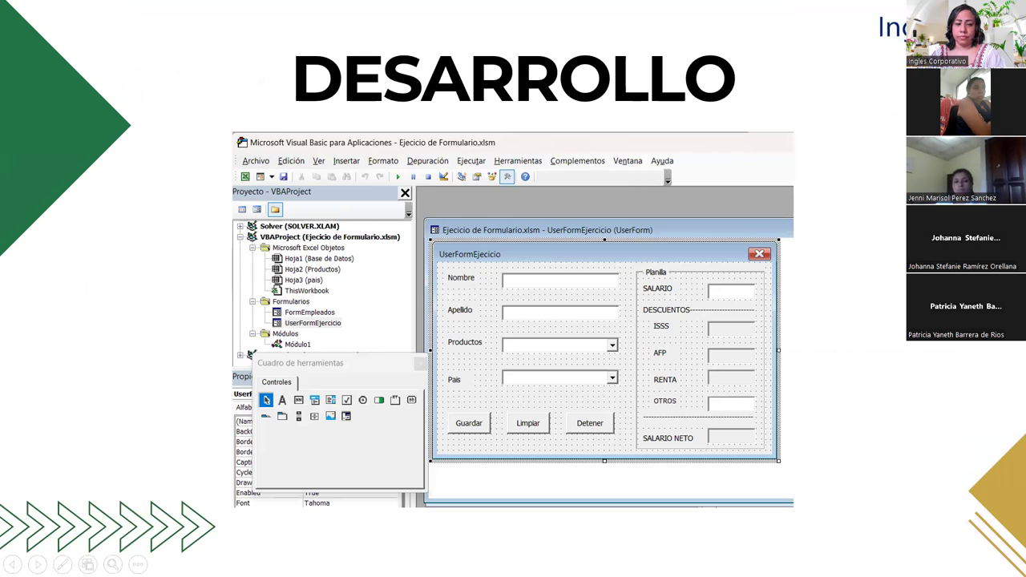
key(alt+Tab)
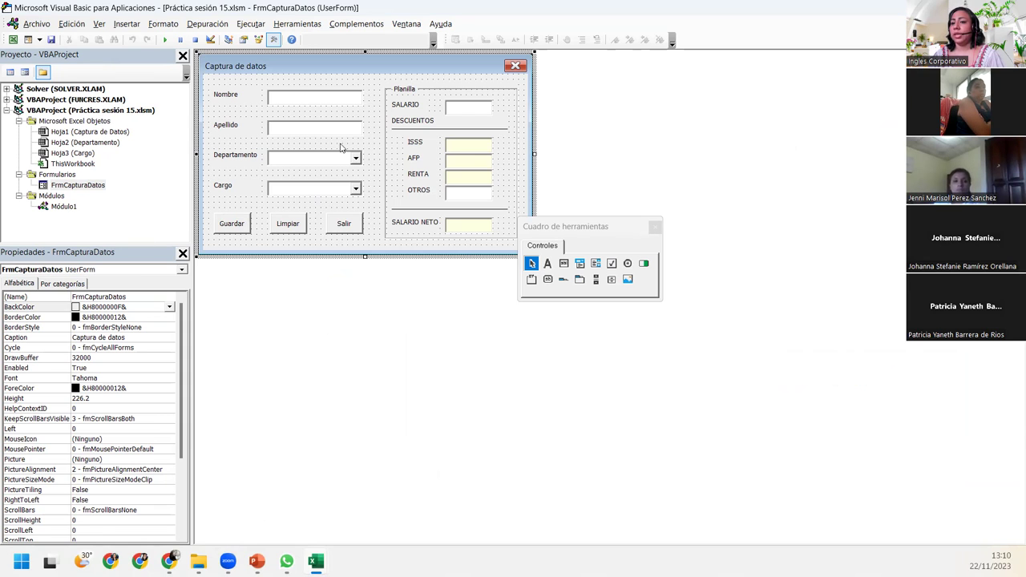
click(278, 102)
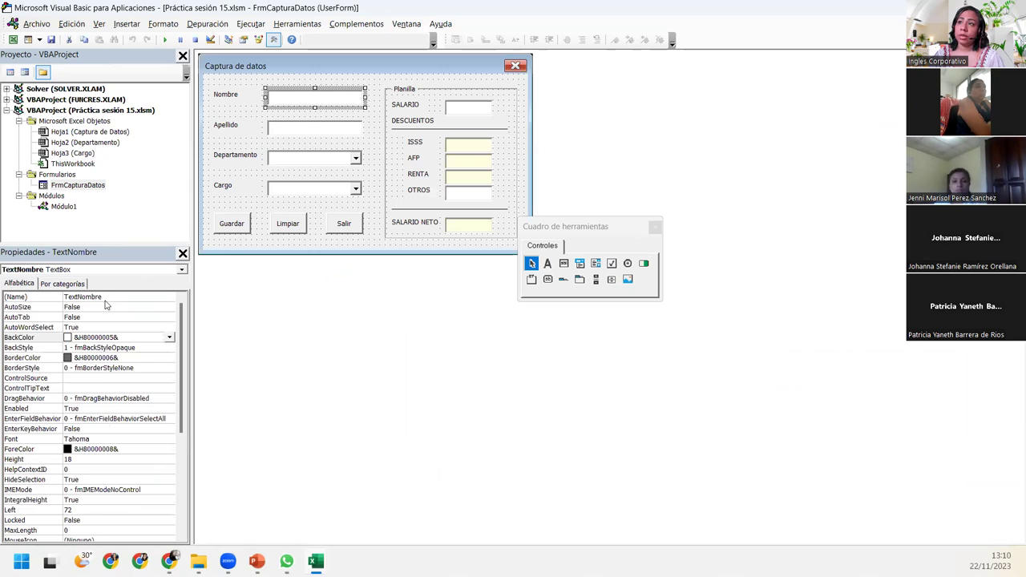
click(299, 128)
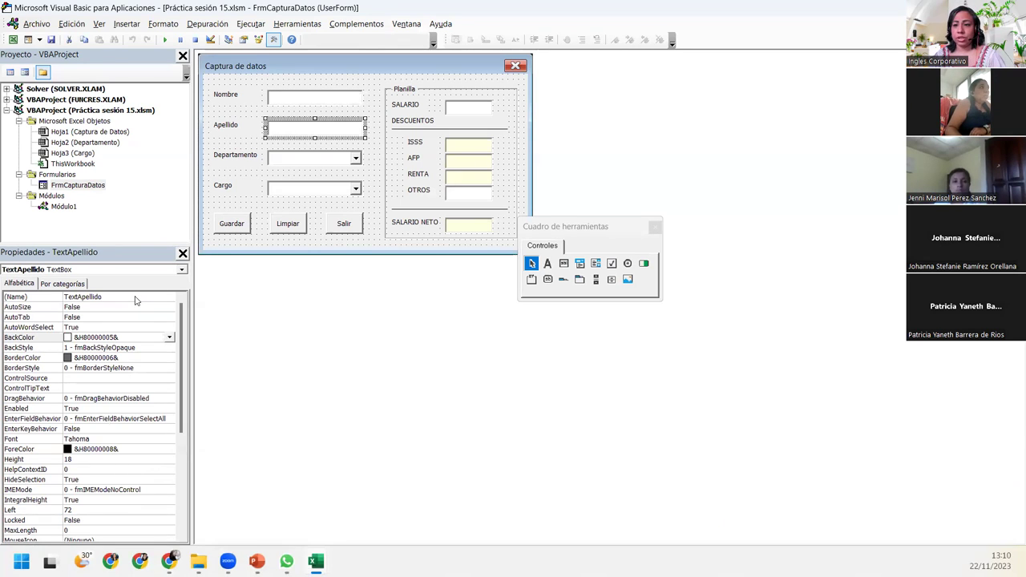
click(308, 98)
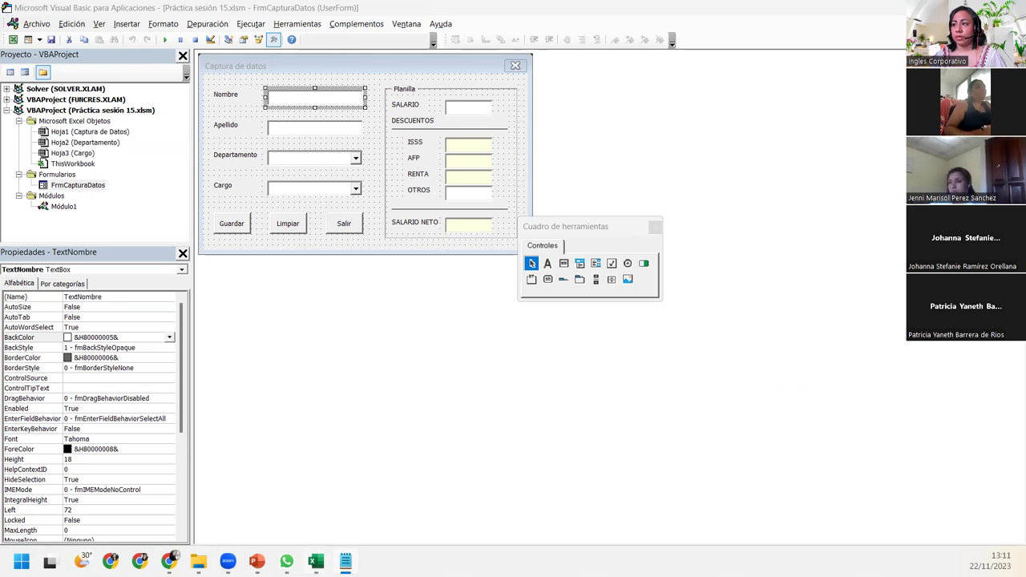
mouse_move(316, 562)
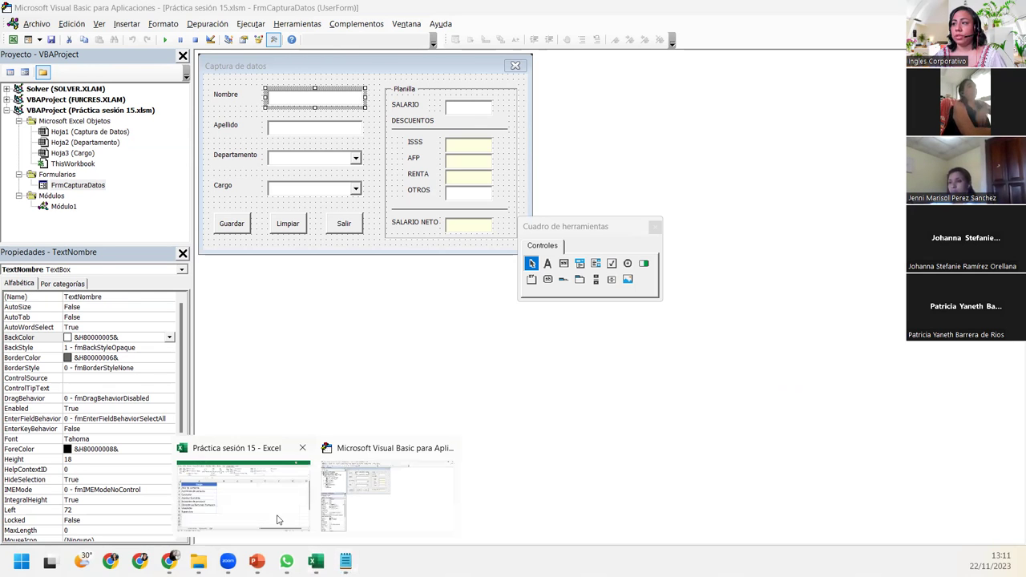
click(277, 520)
click(199, 521)
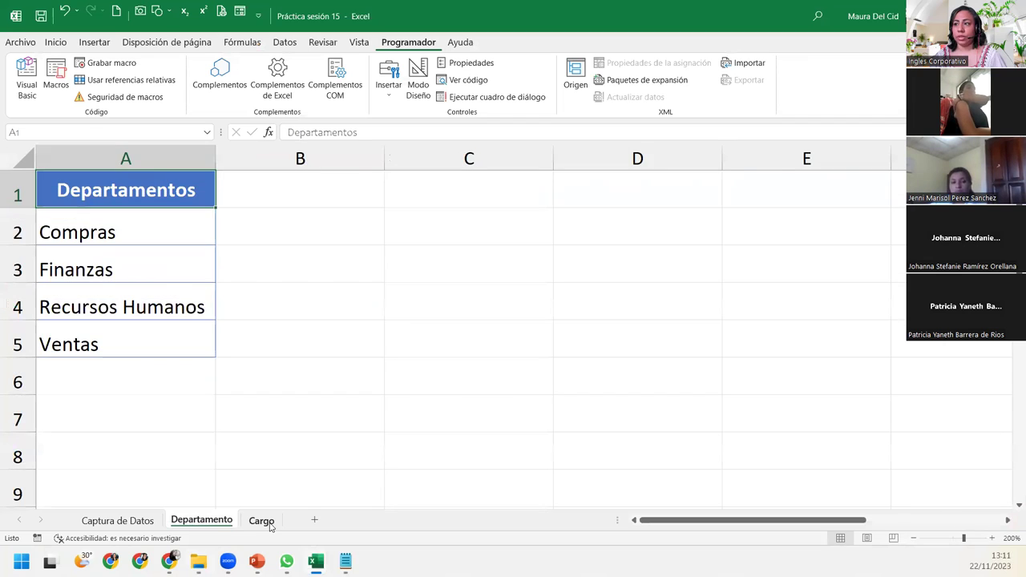
click(270, 525)
click(214, 525)
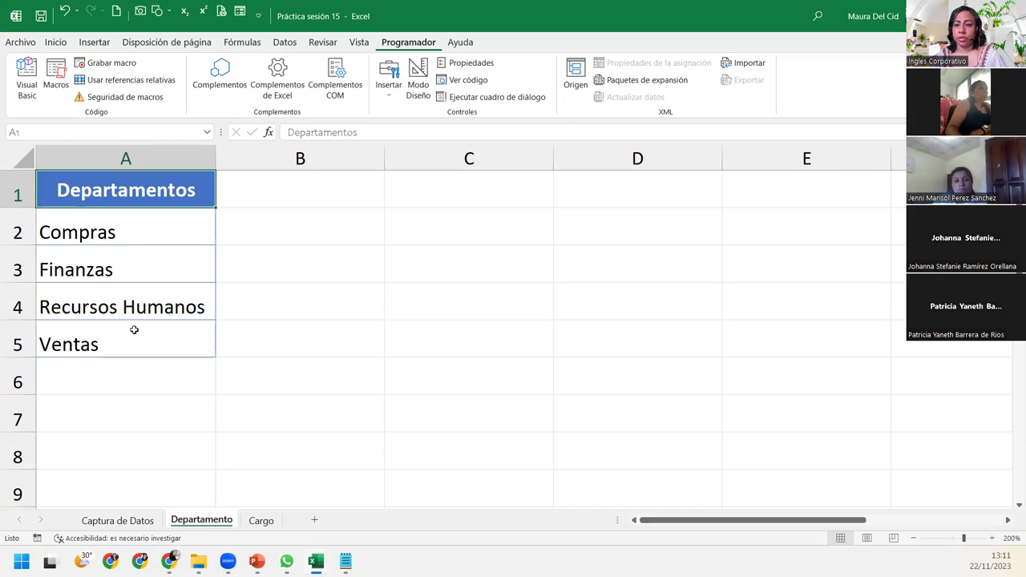
click(255, 523)
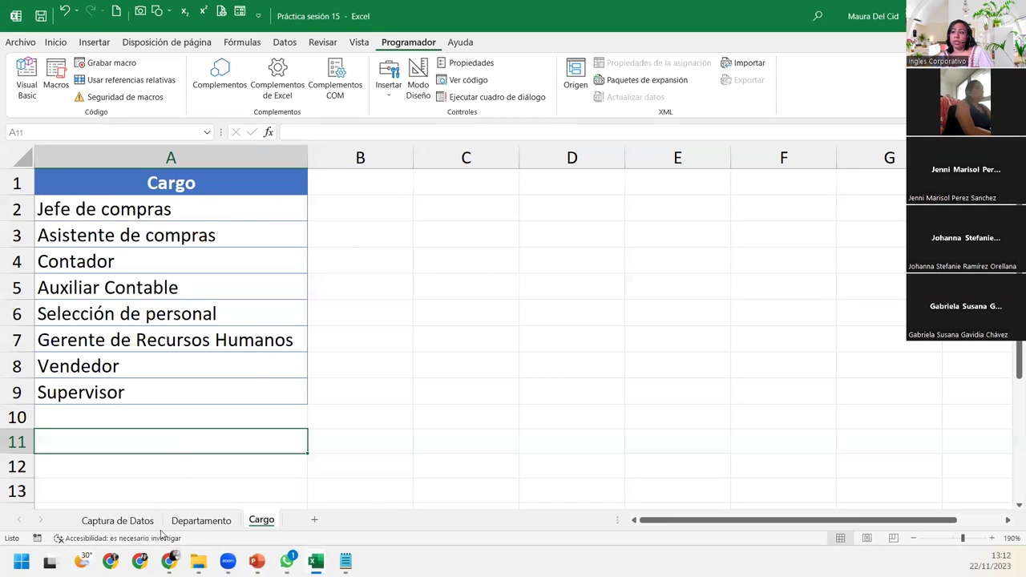
click(143, 523)
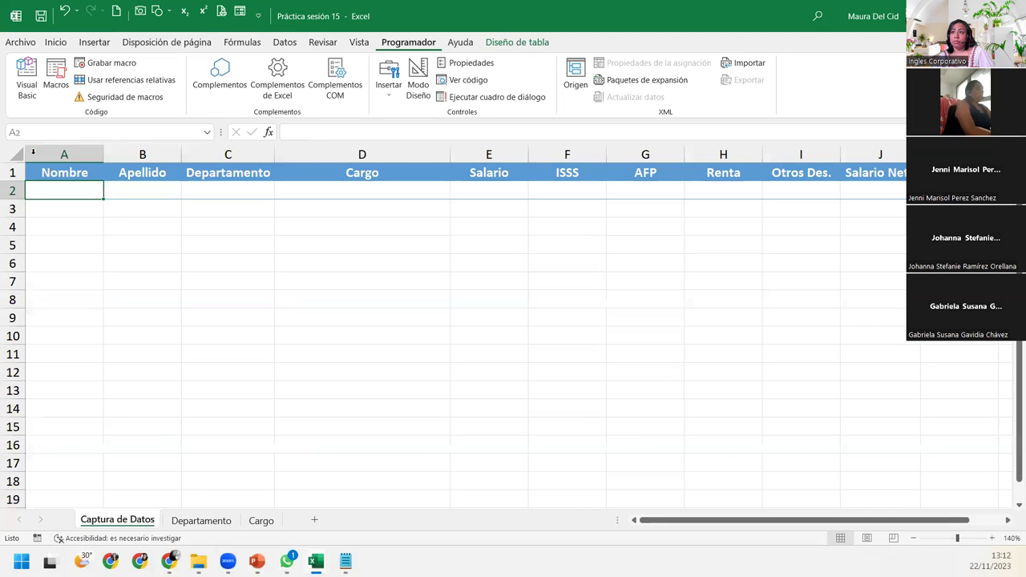
click(210, 521)
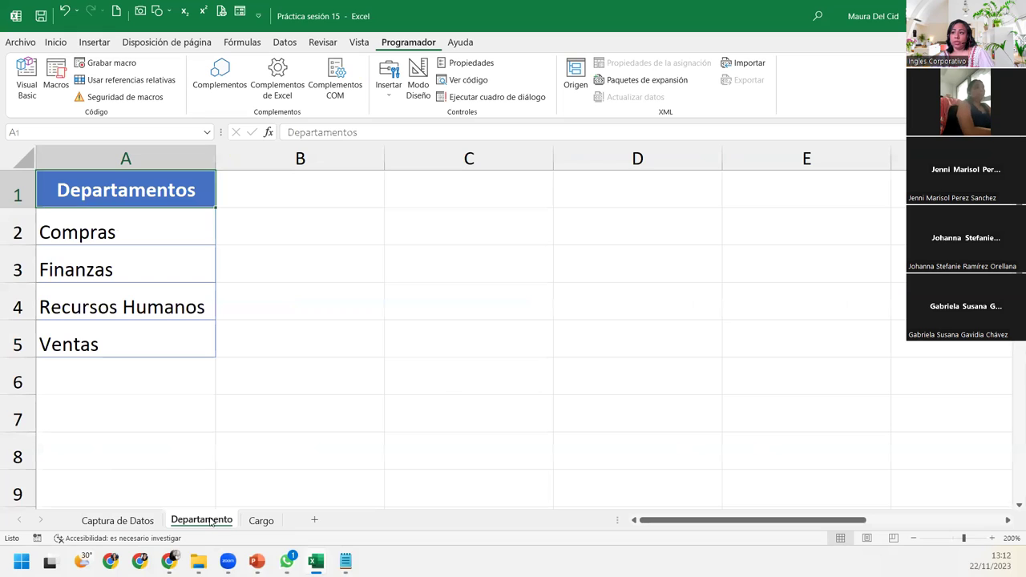
click(277, 522)
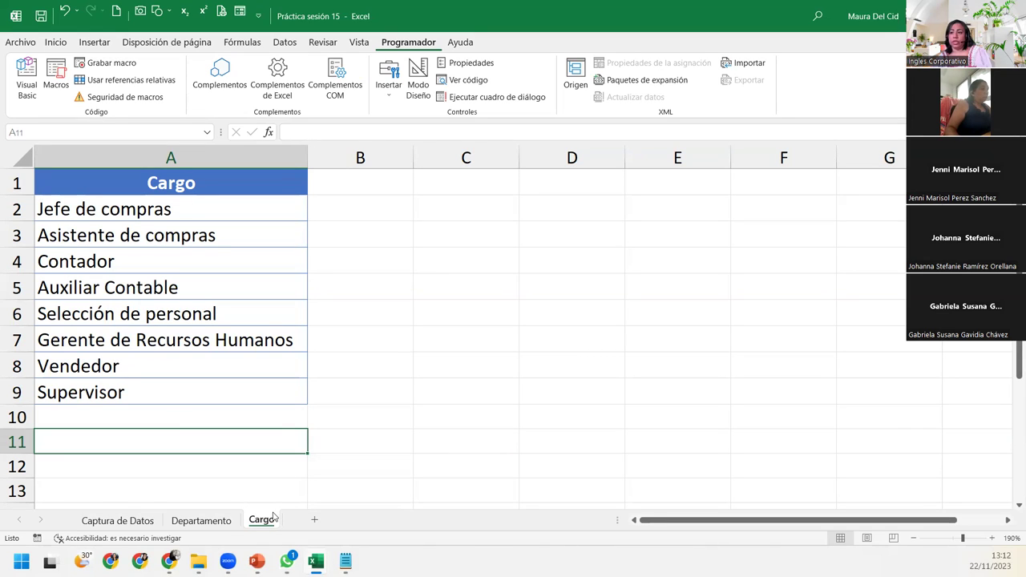
- Open the Captura de Datos tab's options menu and dismiss it without choosing anything
right_click(148, 521)
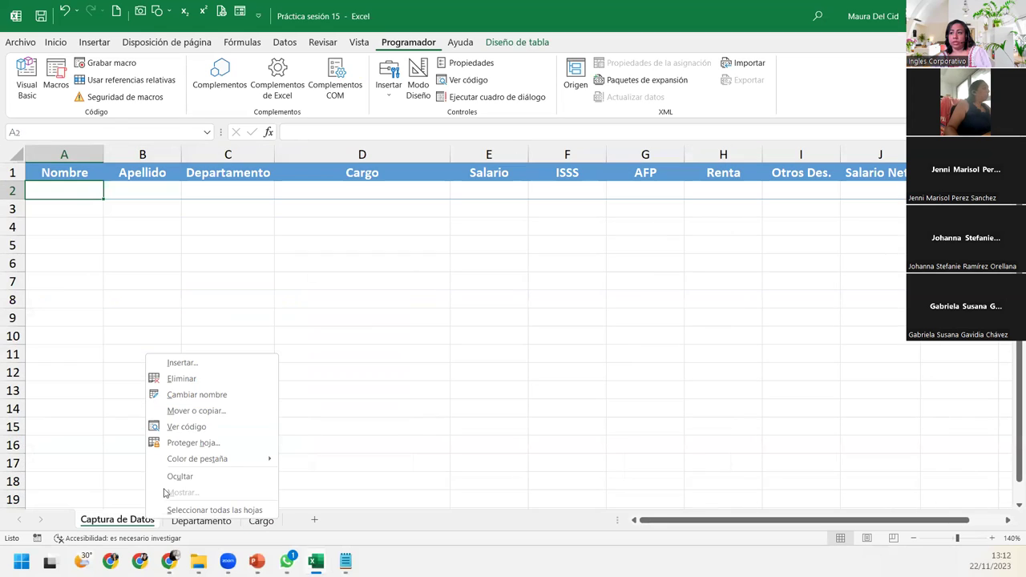
click(298, 479)
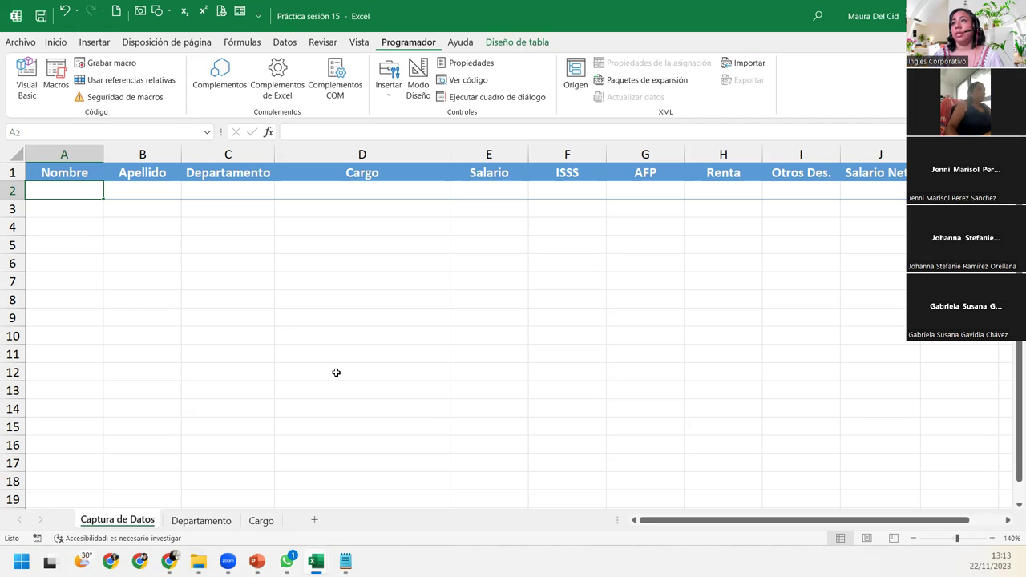
- In the FrmCapturaDatos designer, select the Departamento combo, then the form itself
click(26, 79)
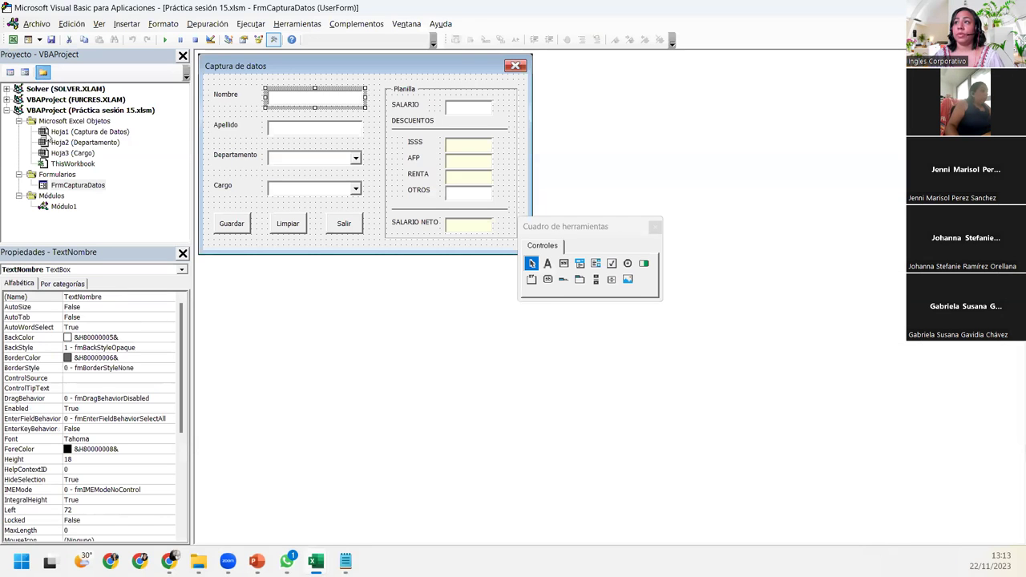
click(389, 251)
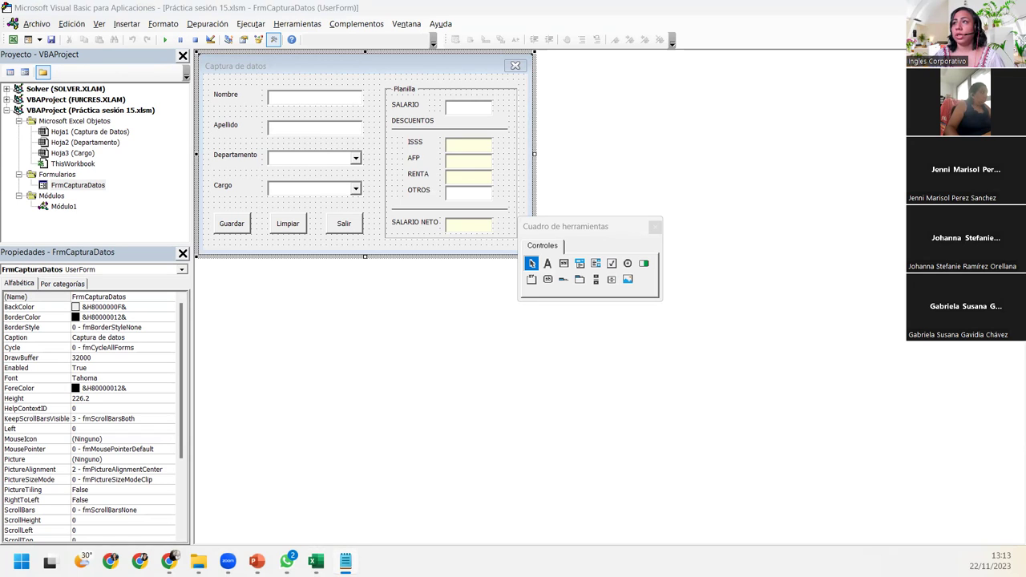
click(340, 160)
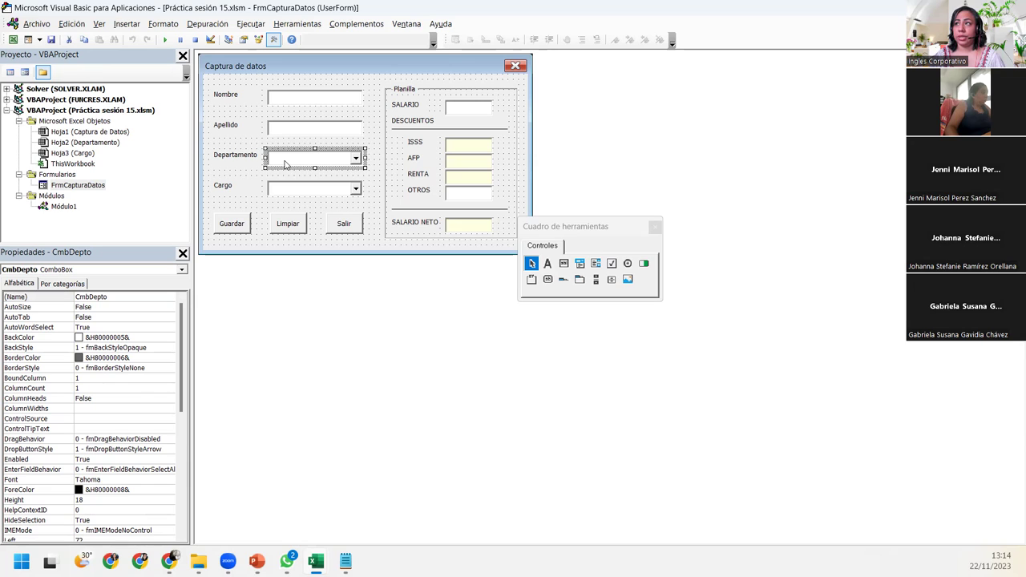
click(285, 161)
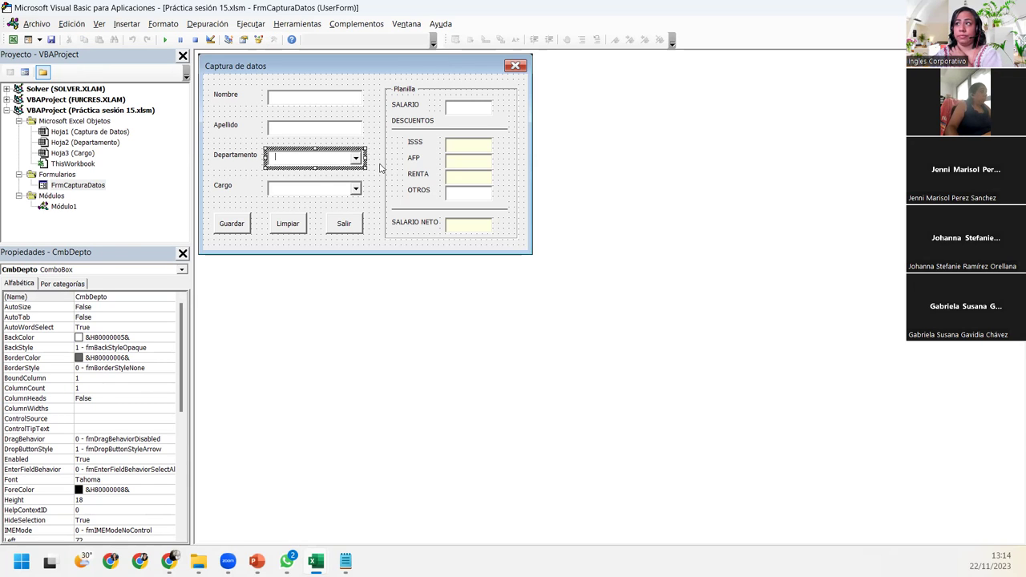
click(372, 167)
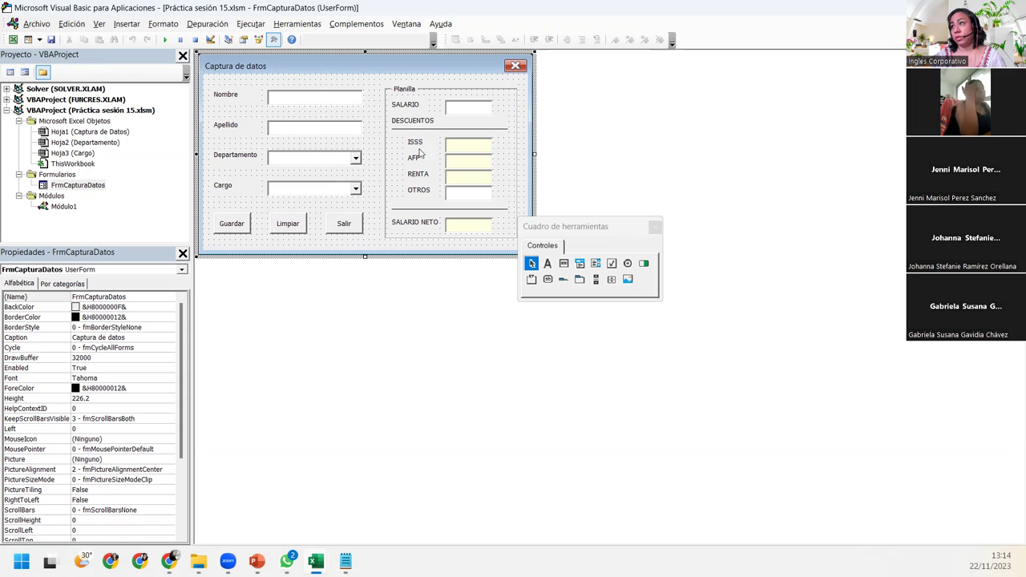
- Run the Captura de datos form, check the empty Departamento list, move the form right, and close it
click(164, 39)
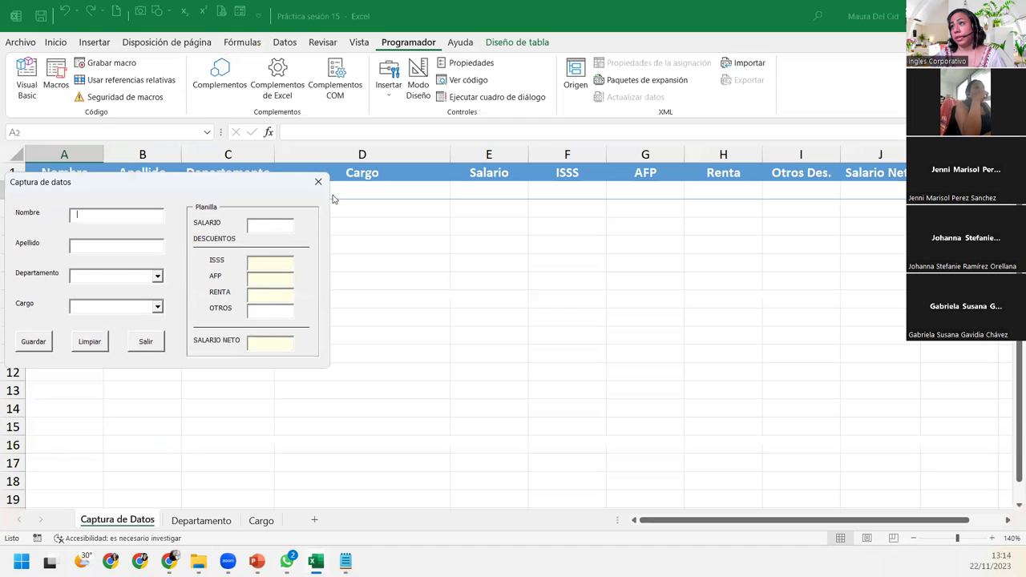
click(158, 281)
click(174, 186)
drag(174, 187, 322, 175)
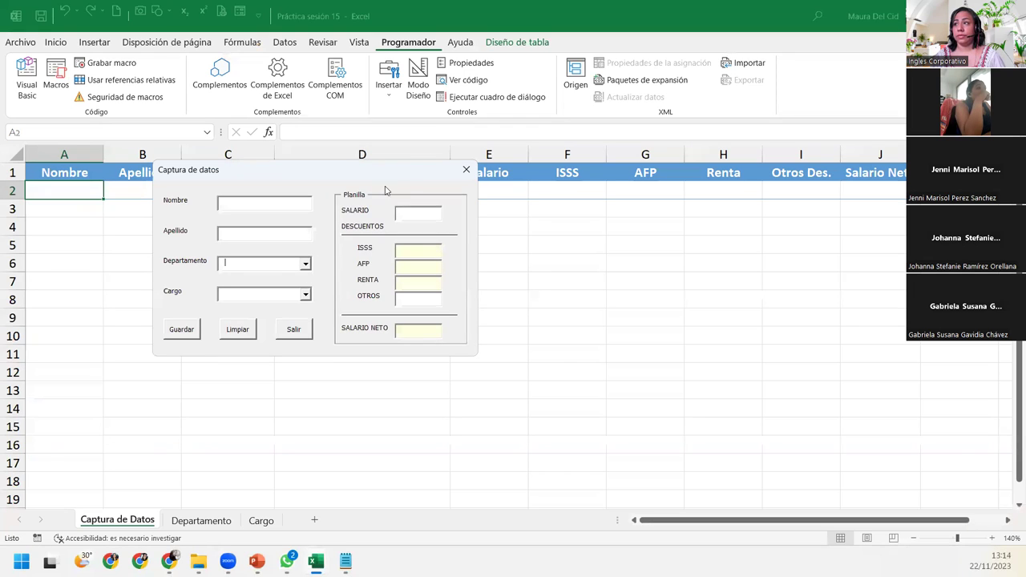
click(466, 170)
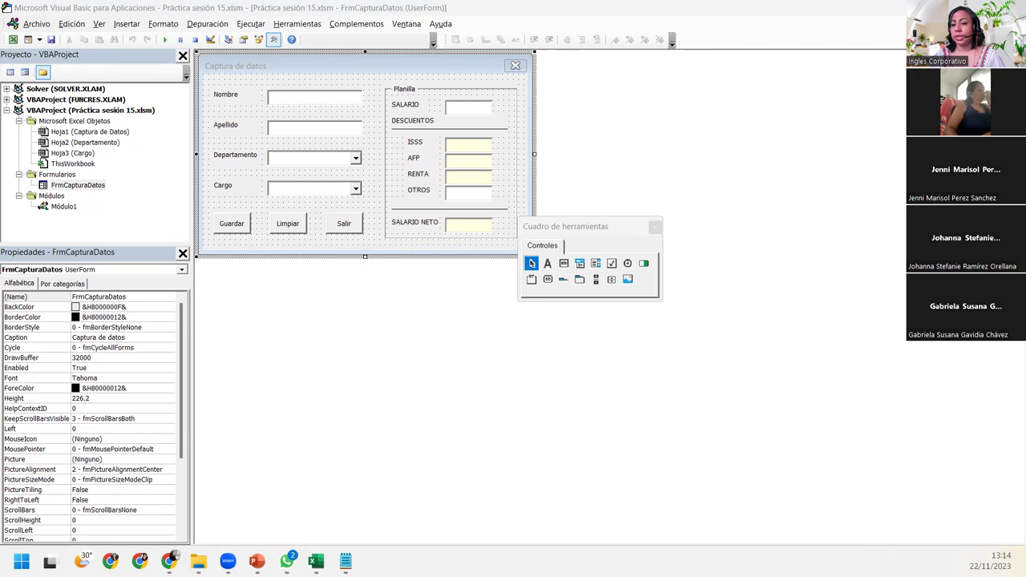
- Select the Departamento combo and the UserForm, then double-click the UserForm to open its code with an empty UserForm_Click
click(344, 164)
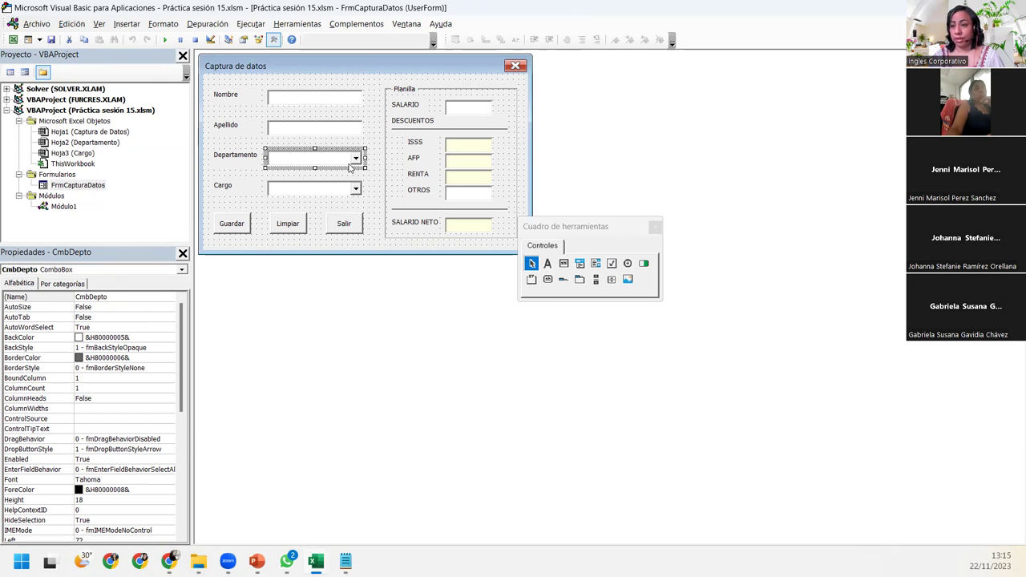
click(358, 245)
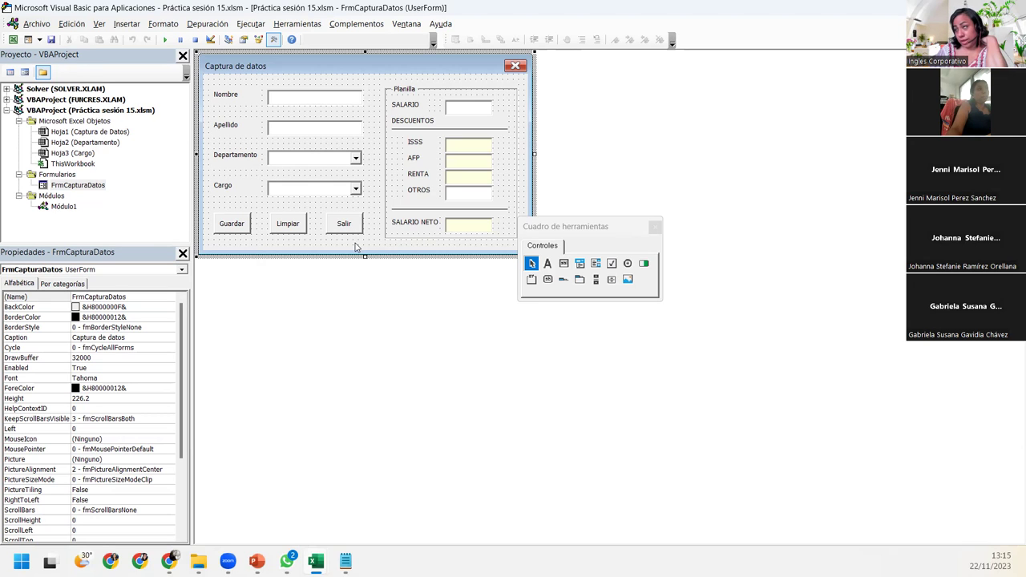
click(356, 161)
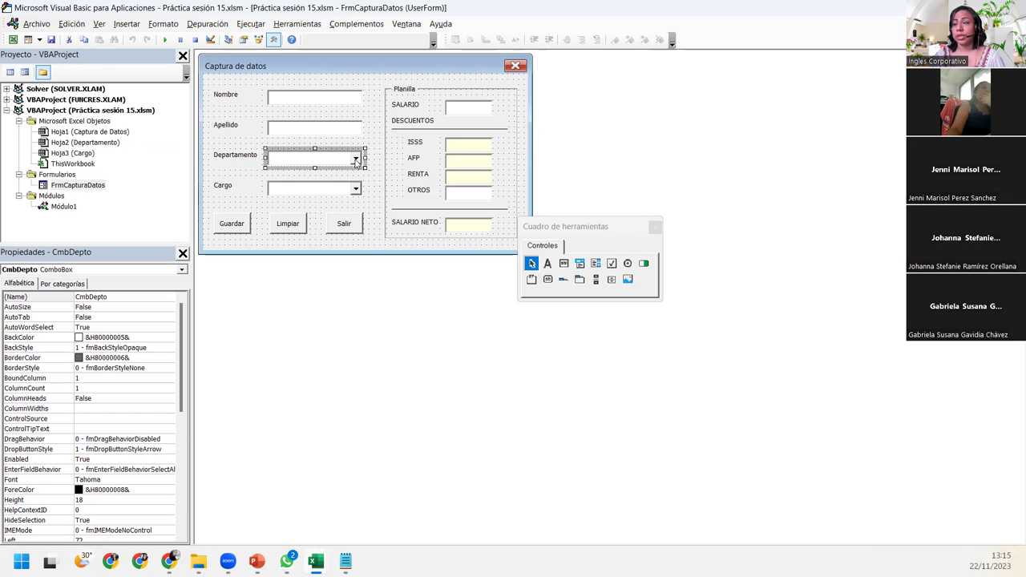
click(357, 243)
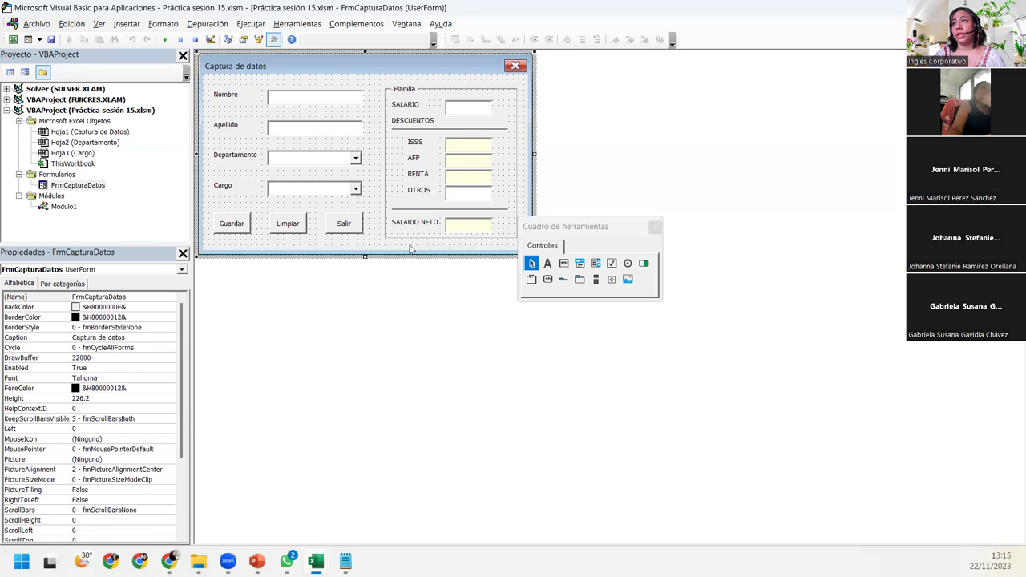
double_click(360, 248)
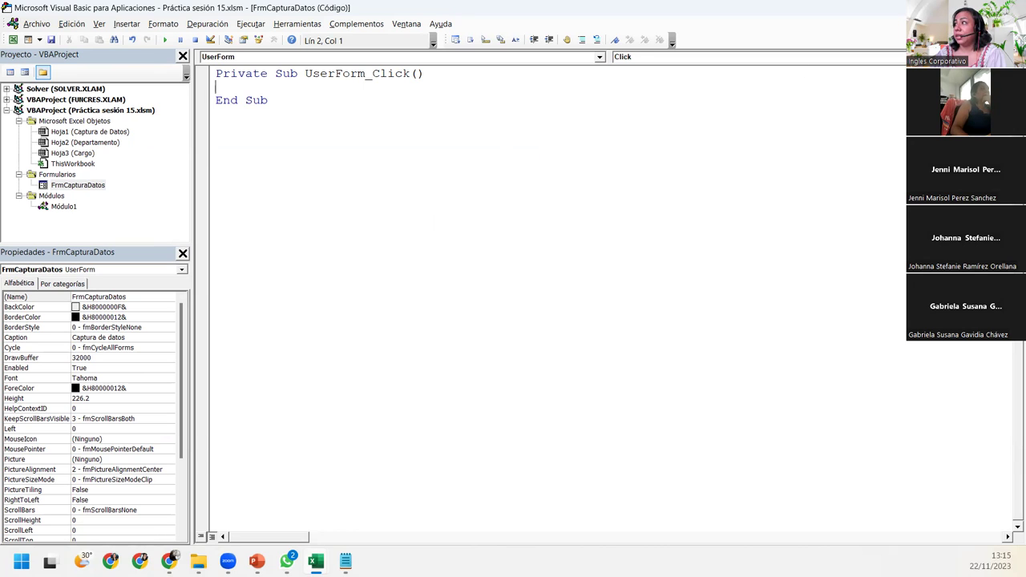
- Add a UserForm_Initialize procedure, delete UserForm_Click and the blank first line
click(886, 57)
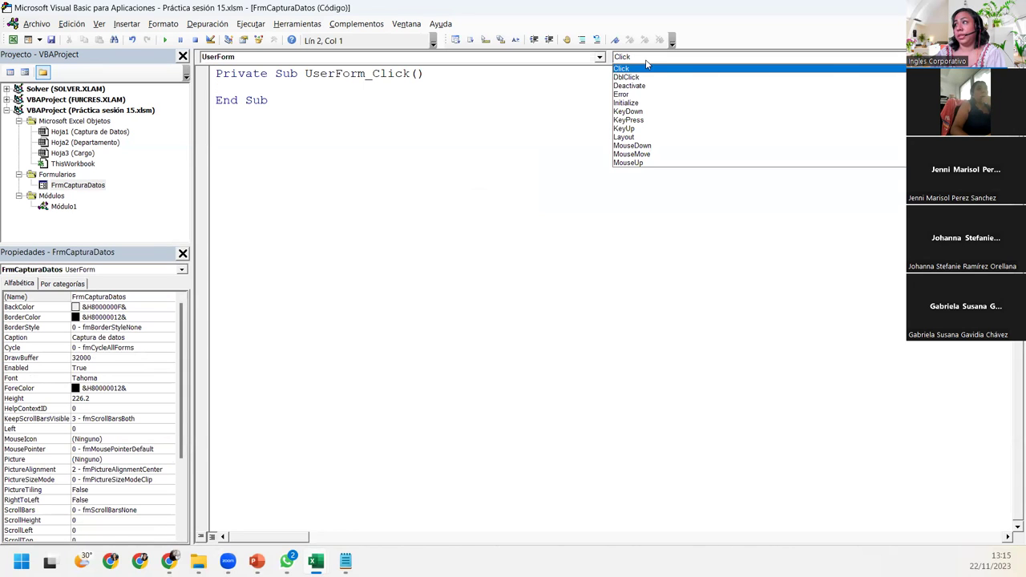
click(638, 102)
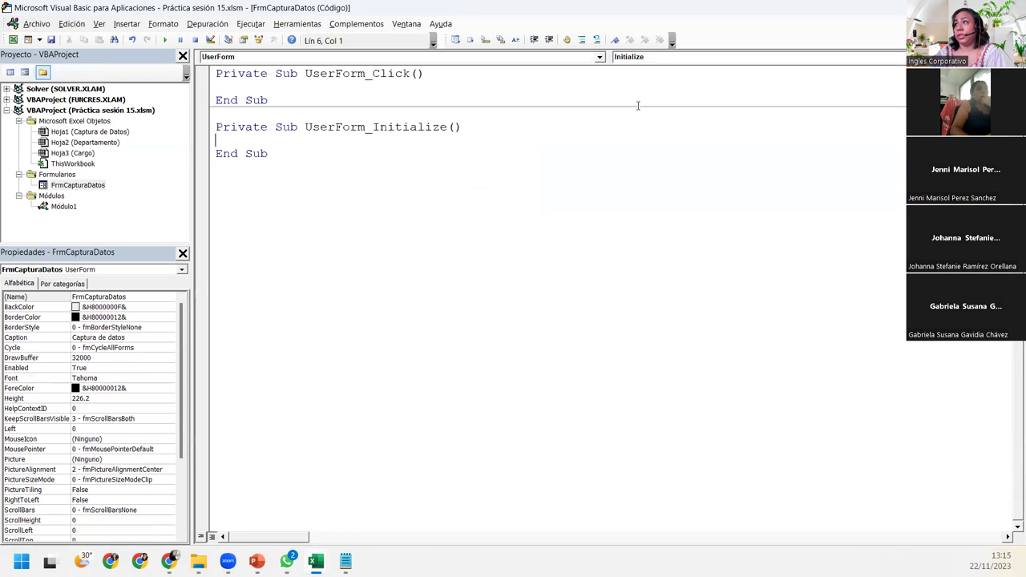
drag(280, 103, 215, 73)
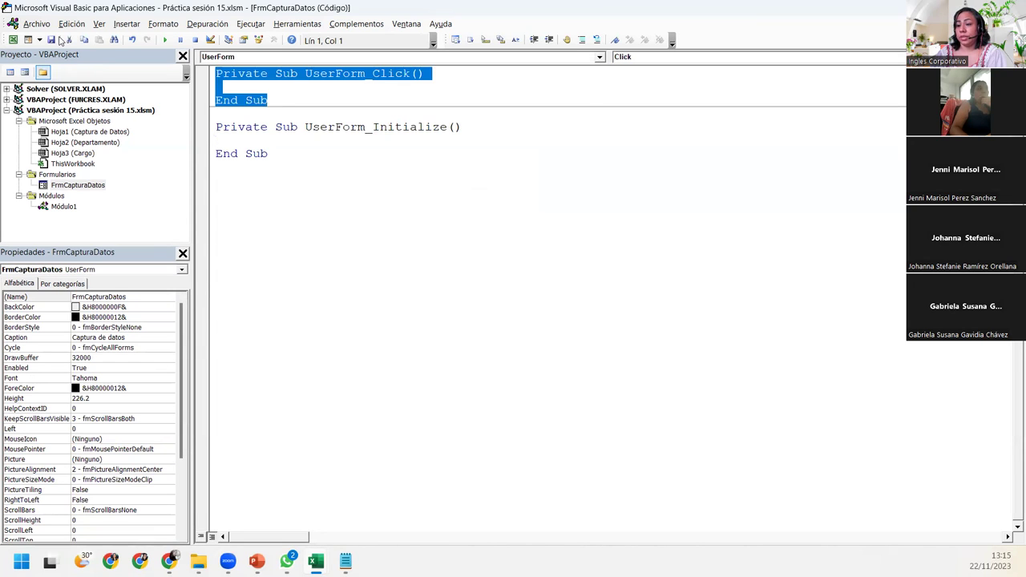
click(61, 40)
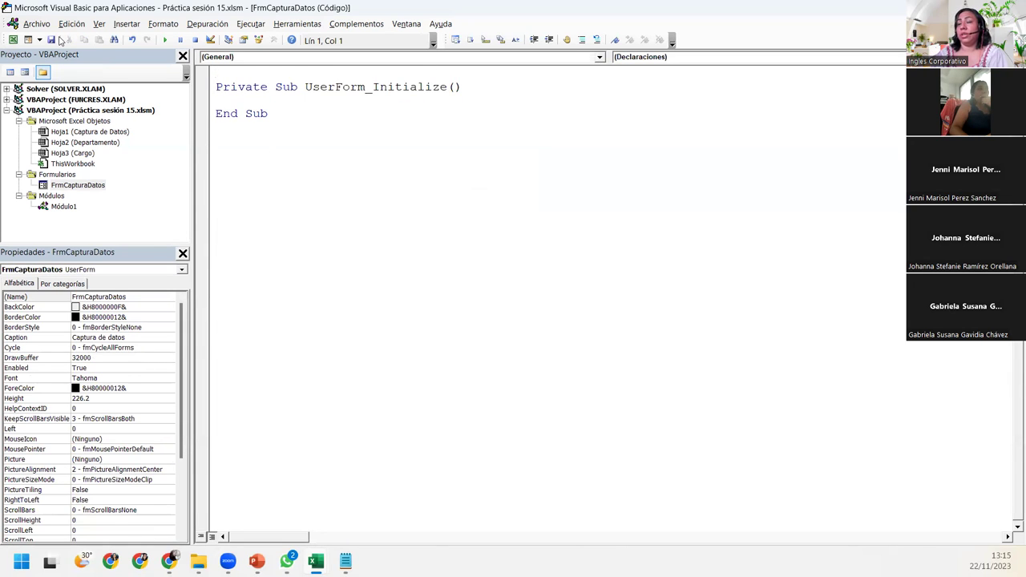
click(268, 101)
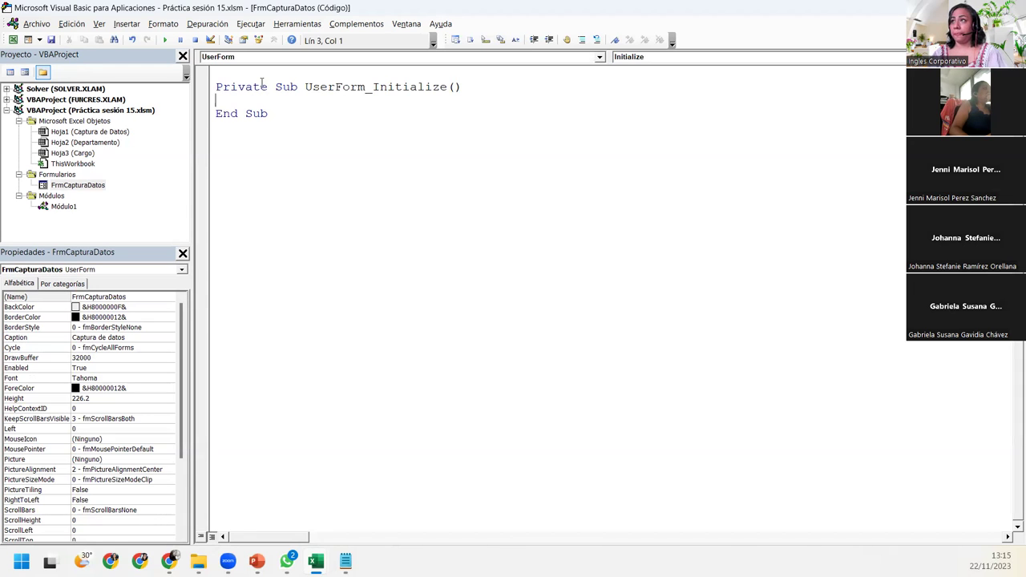
click(251, 74)
key(Delete)
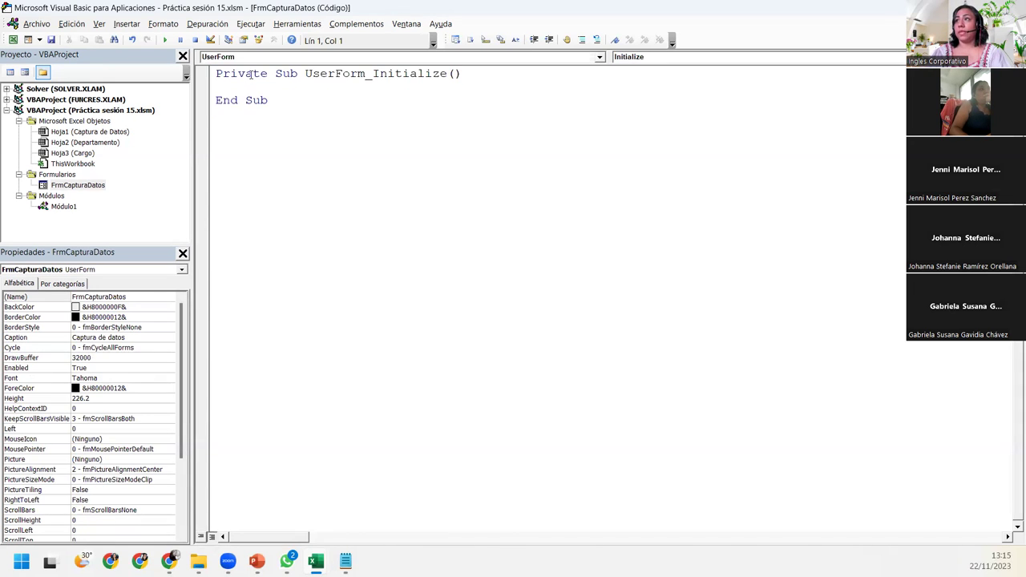
click(240, 85)
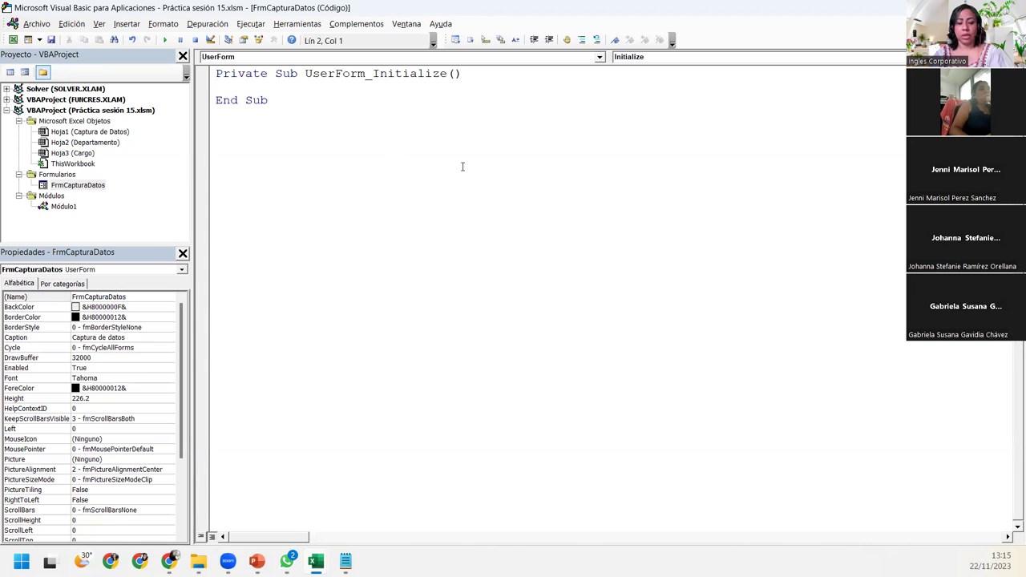
- Begin the indented Initialize line with 'CmbDepto.List =' using name suggestions
key(Tab)
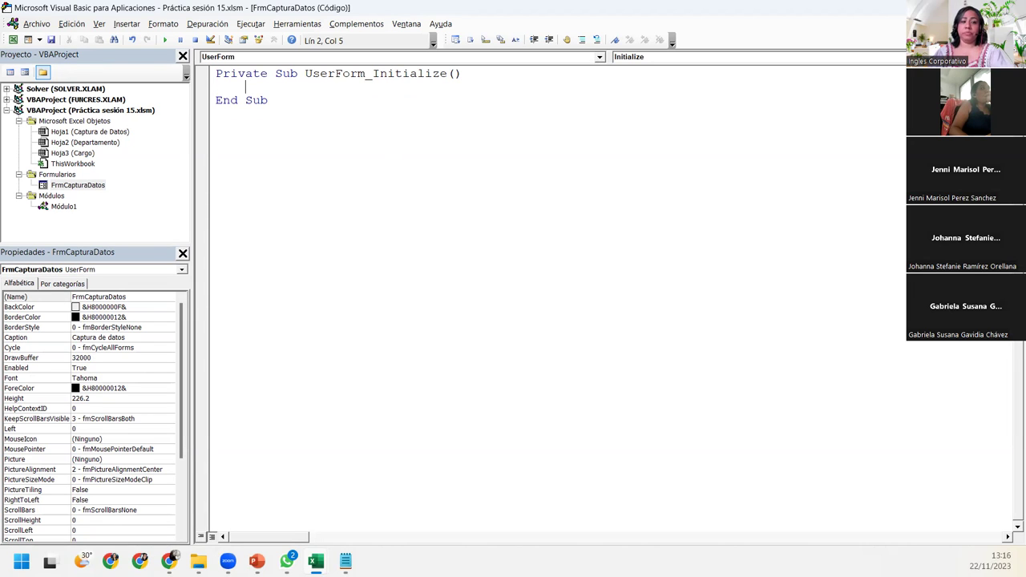
text(cmb)
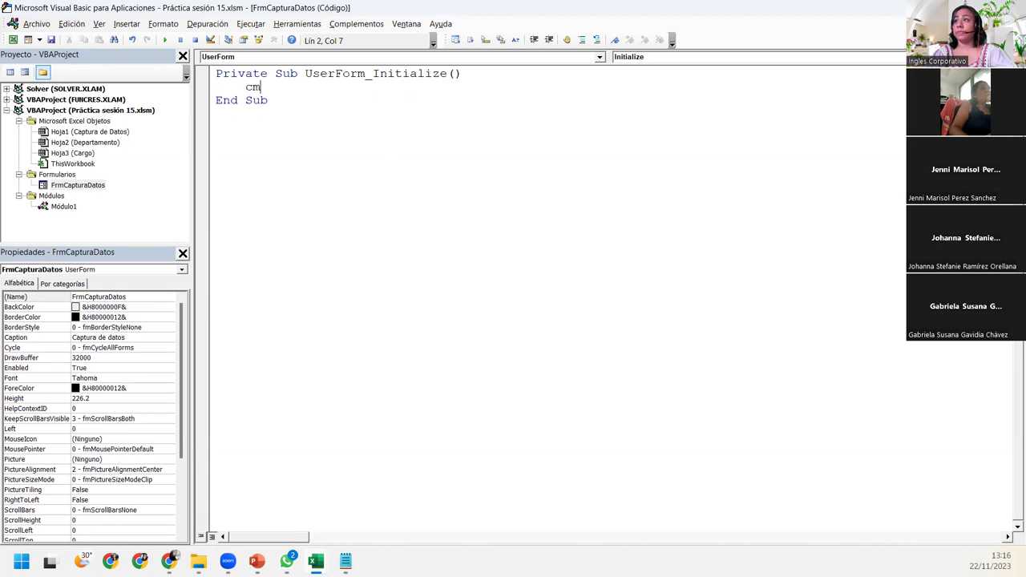
key(BackSpace)
key(BackSpace)
key(BackSpace)
text(cm)
key(ctrl+space)
text(b)
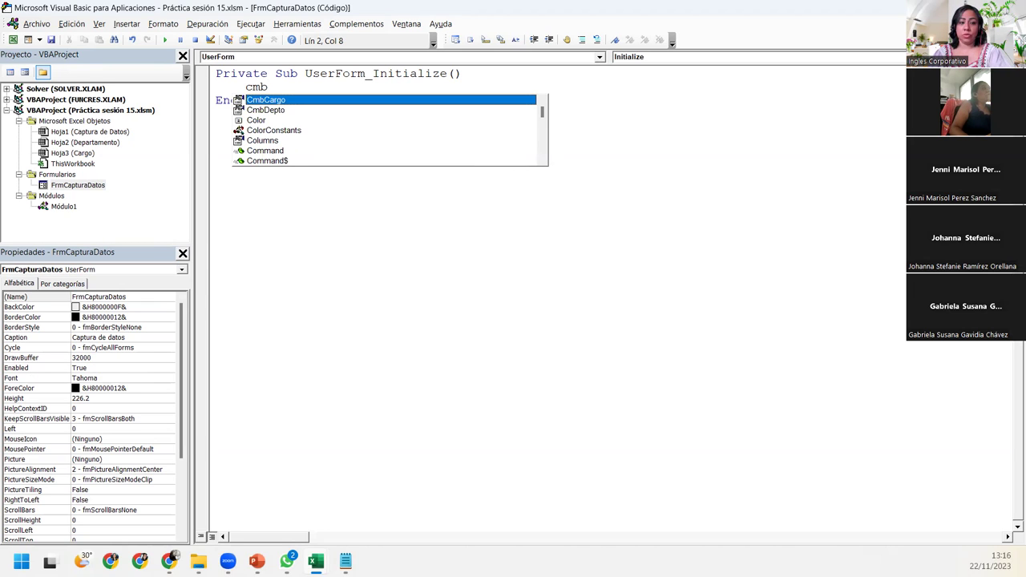
key(Down)
text(.)
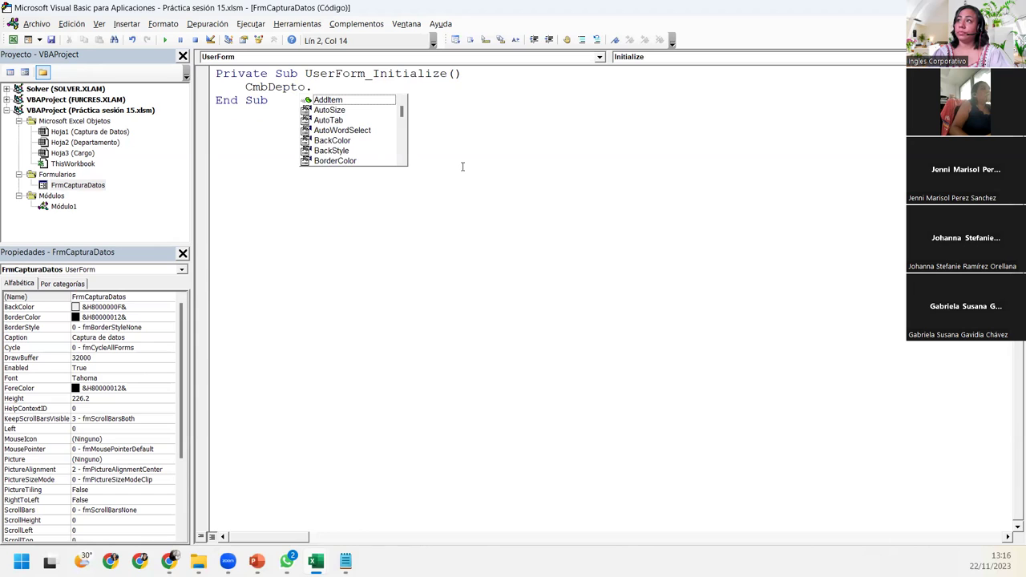
text(list)
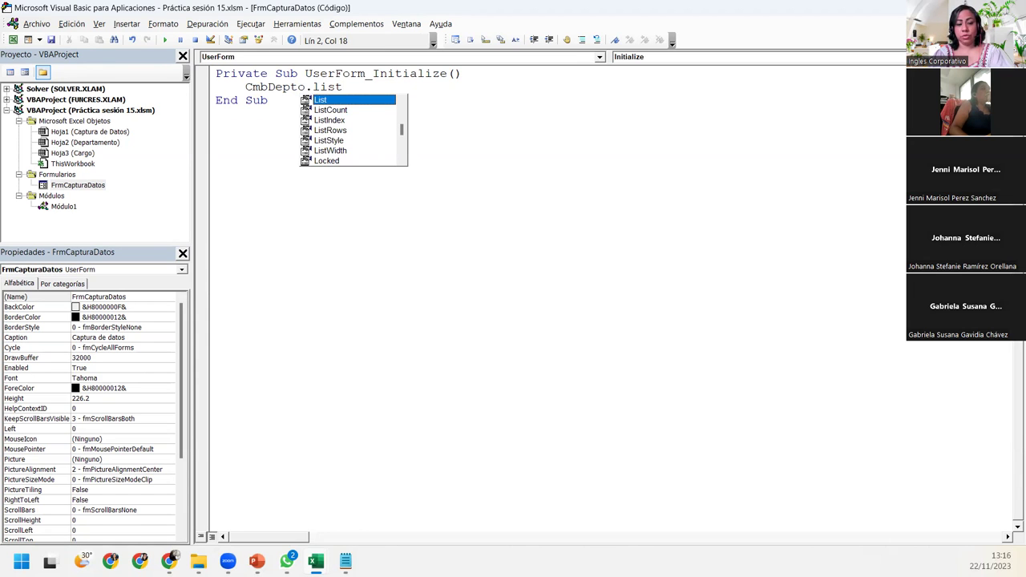
key(Tab)
text(=)
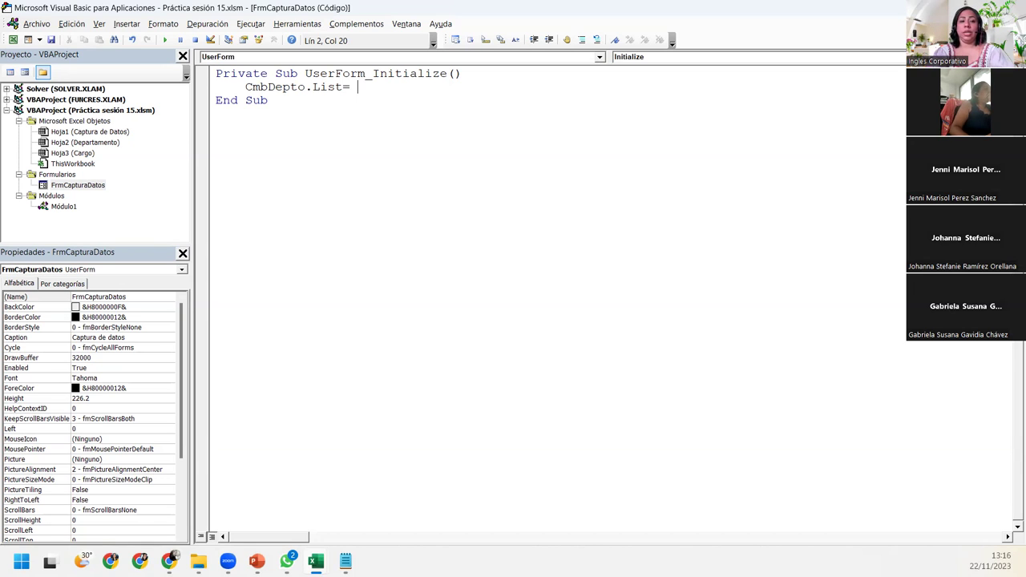
- Complete it with Worksheets("Departamento").Range("A2:A5").Value and end the line
key(ctrl+space)
text(work)
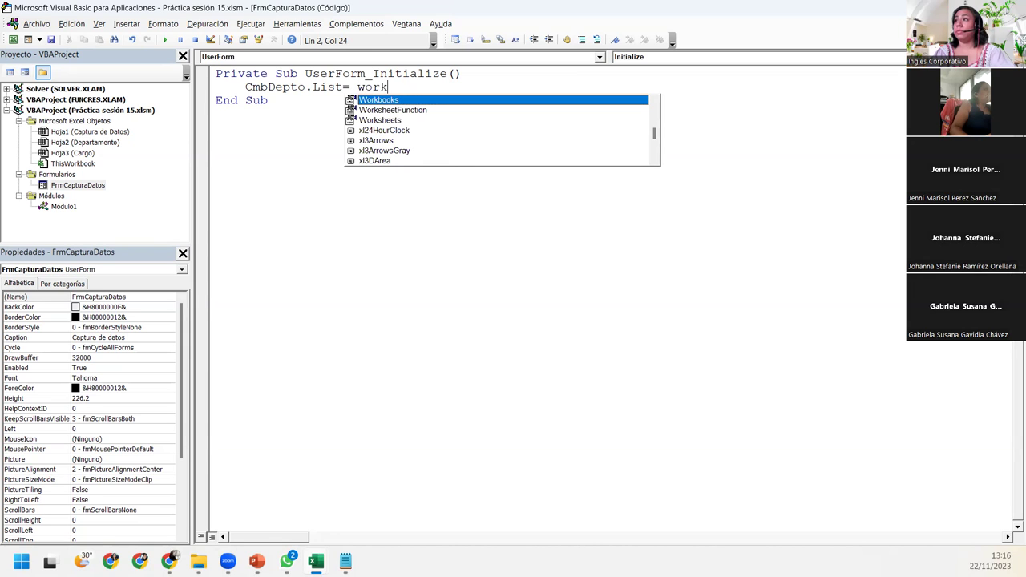
key(Down)
key(Down)
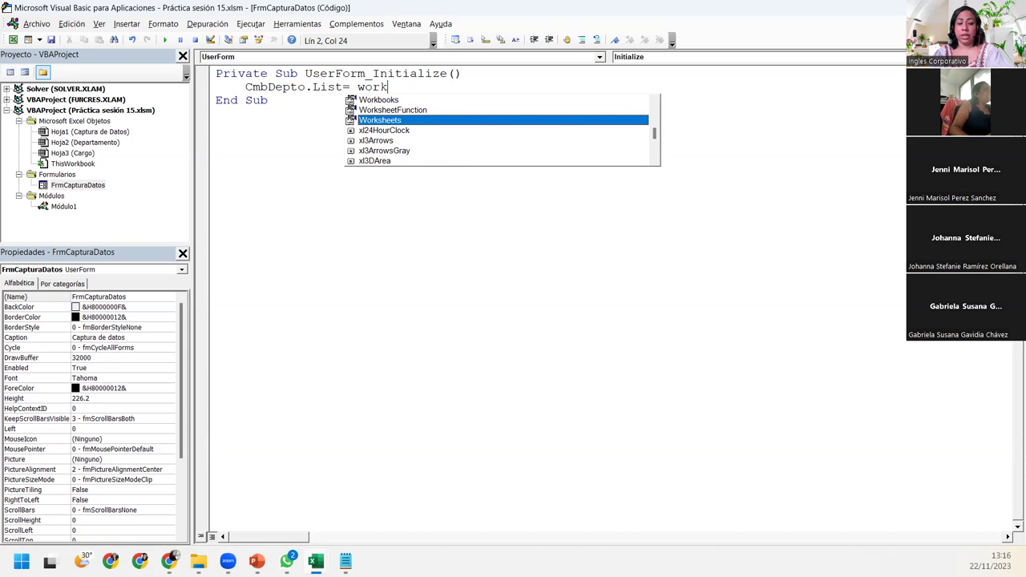
key(Tab)
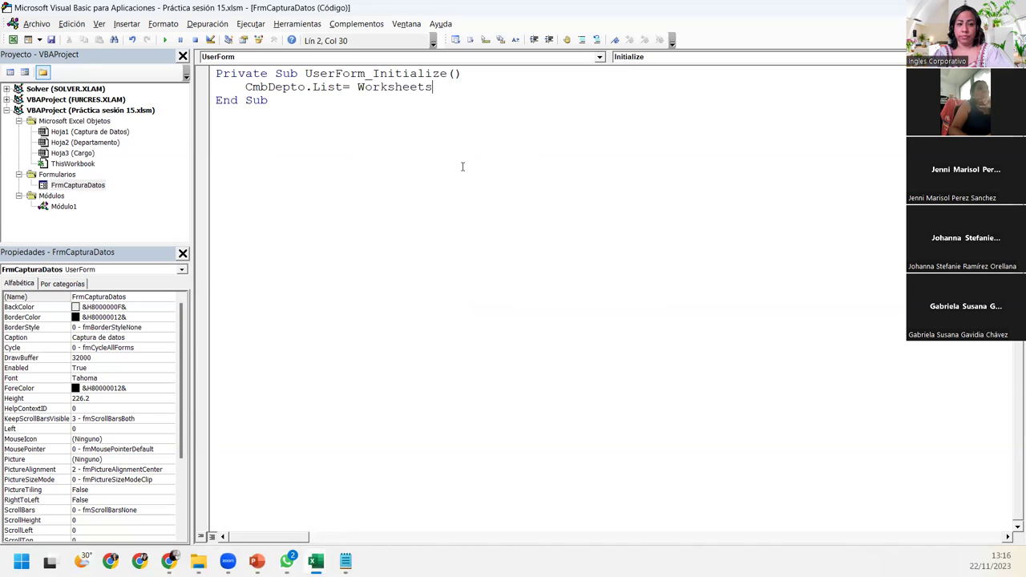
text(("Departamento")
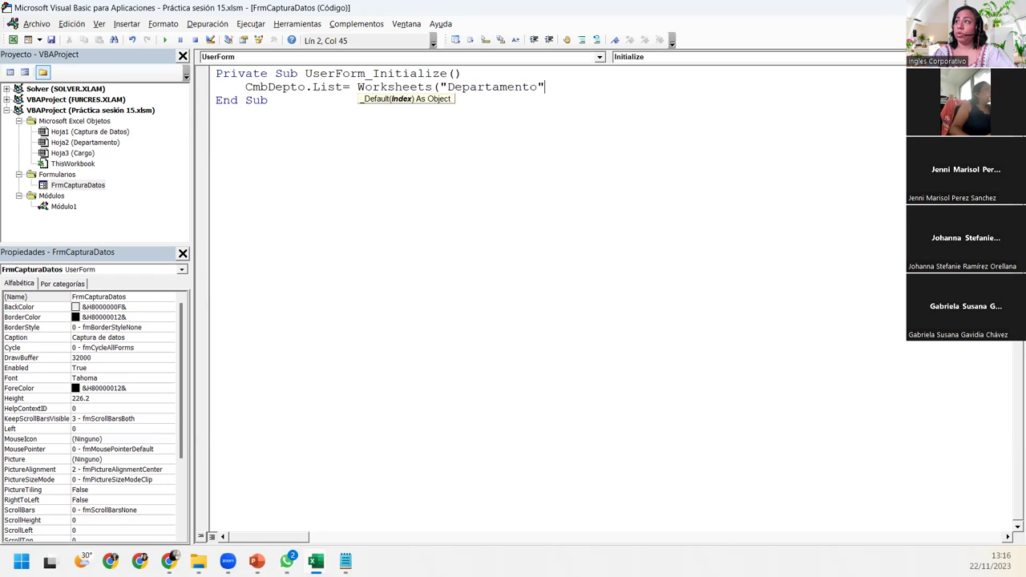
text().Range("A2:A5").value)
key(BackSpace)
key(BackSpace)
text(ue)
key(Return)
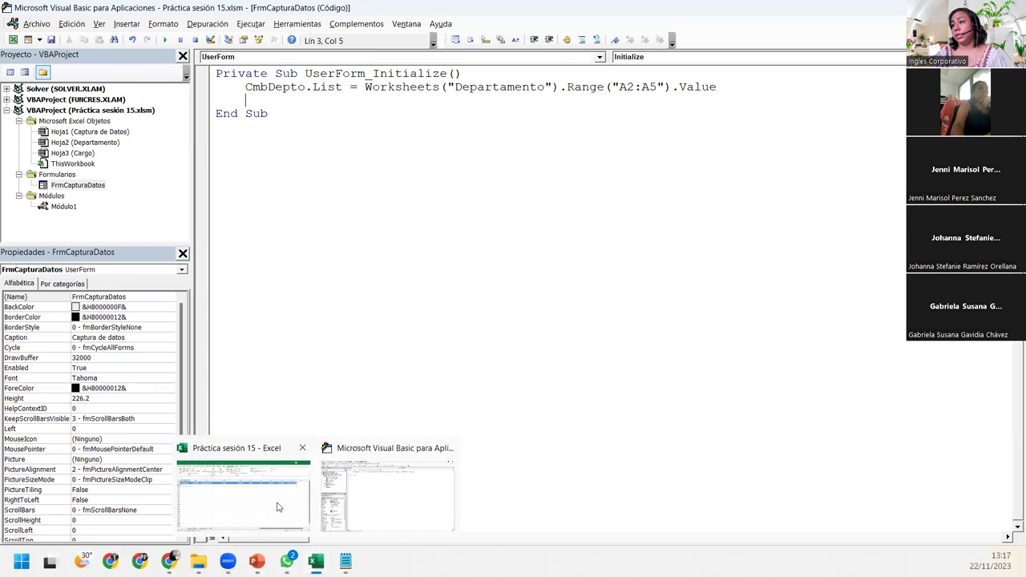
click(210, 517)
click(210, 522)
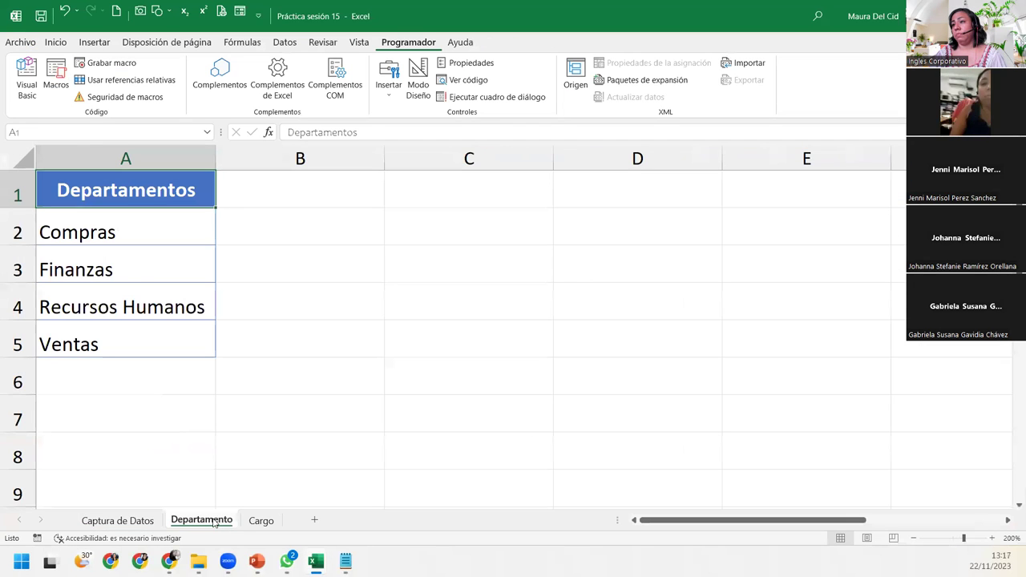
drag(106, 214, 109, 338)
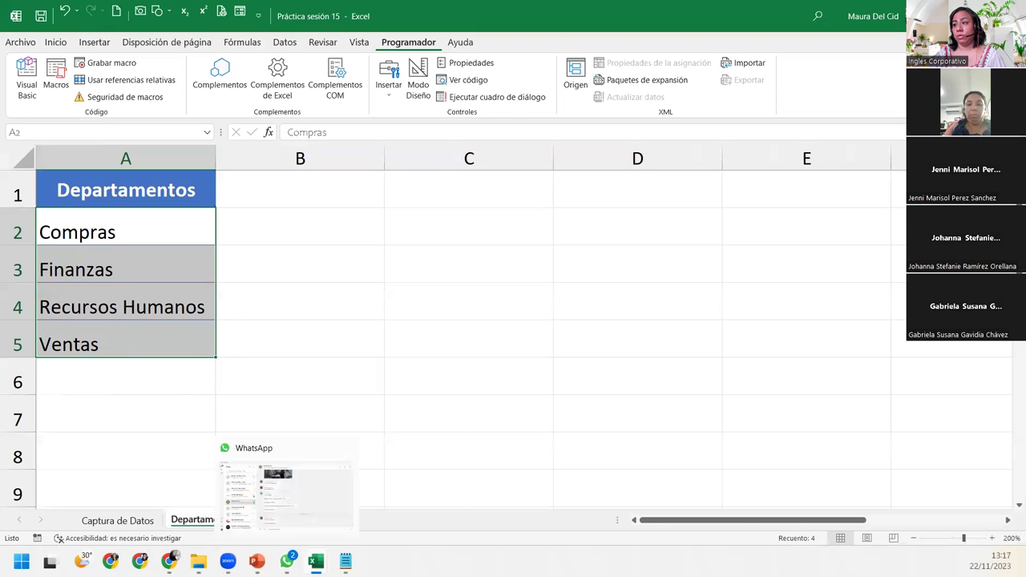
click(397, 488)
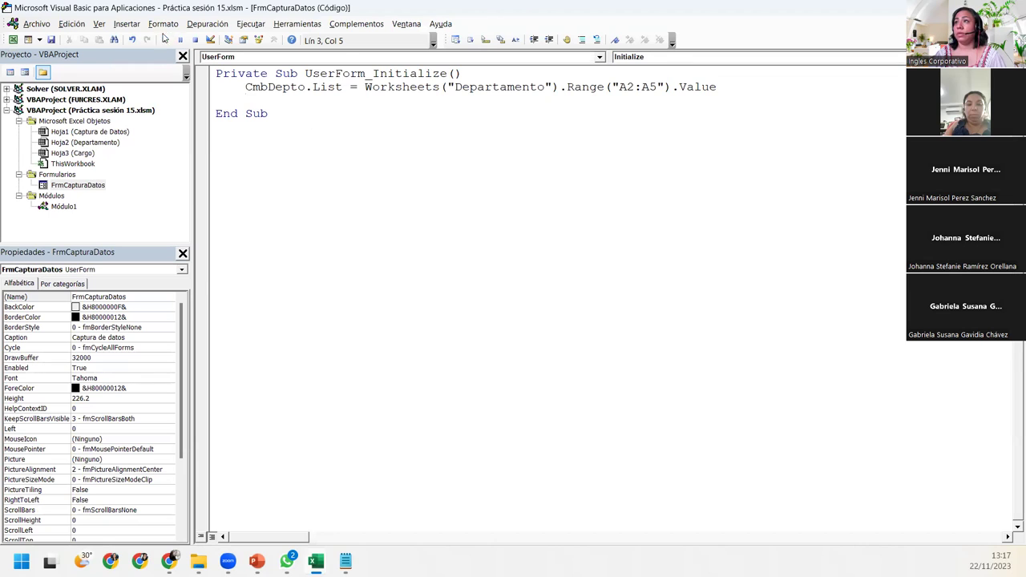
click(165, 39)
click(157, 276)
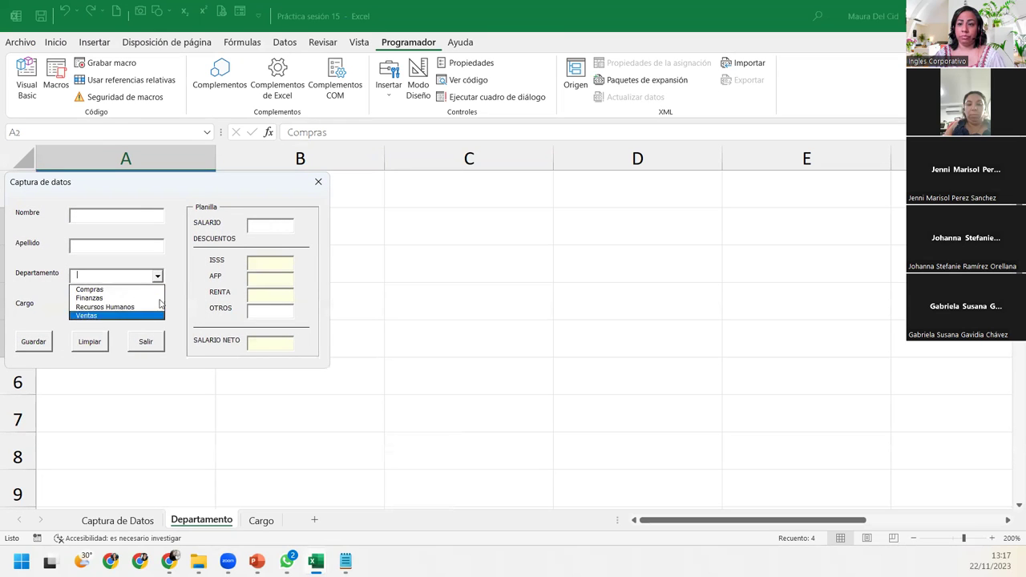
click(158, 276)
click(319, 182)
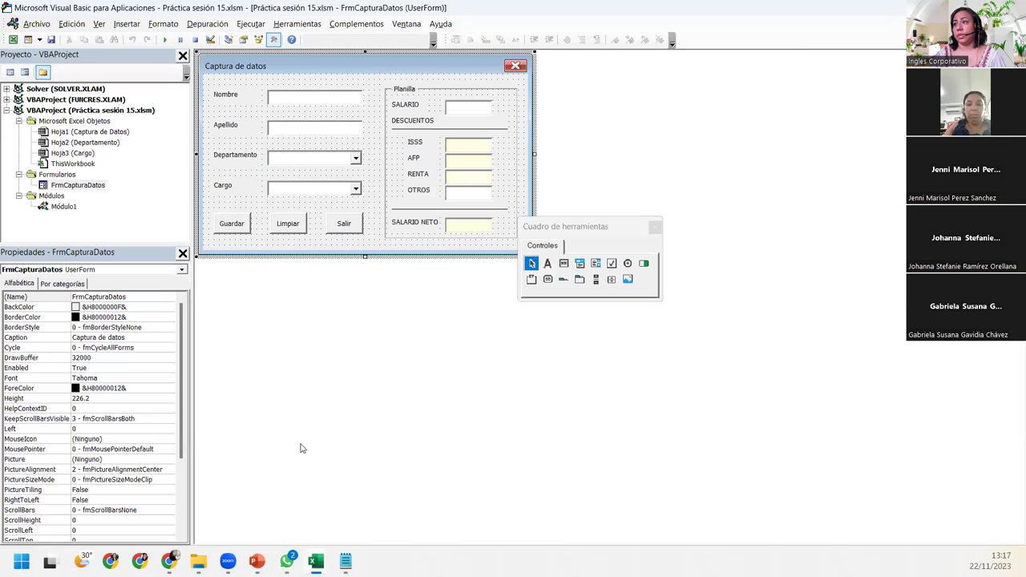
key(F7)
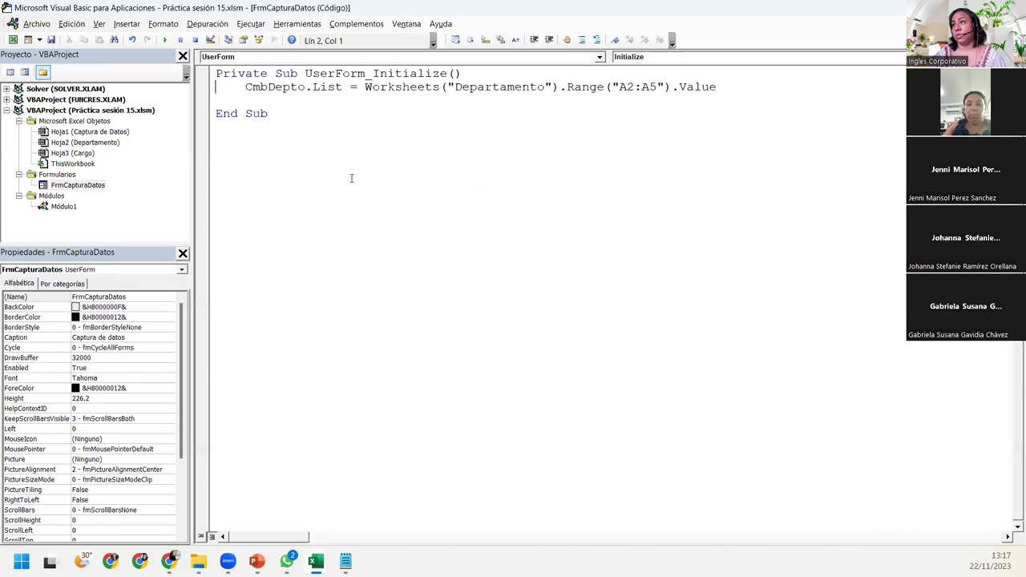
- On the next line, write CmbCargo.List = Worksheets("Cargo").Range("A2:A9").Value
click(246, 100)
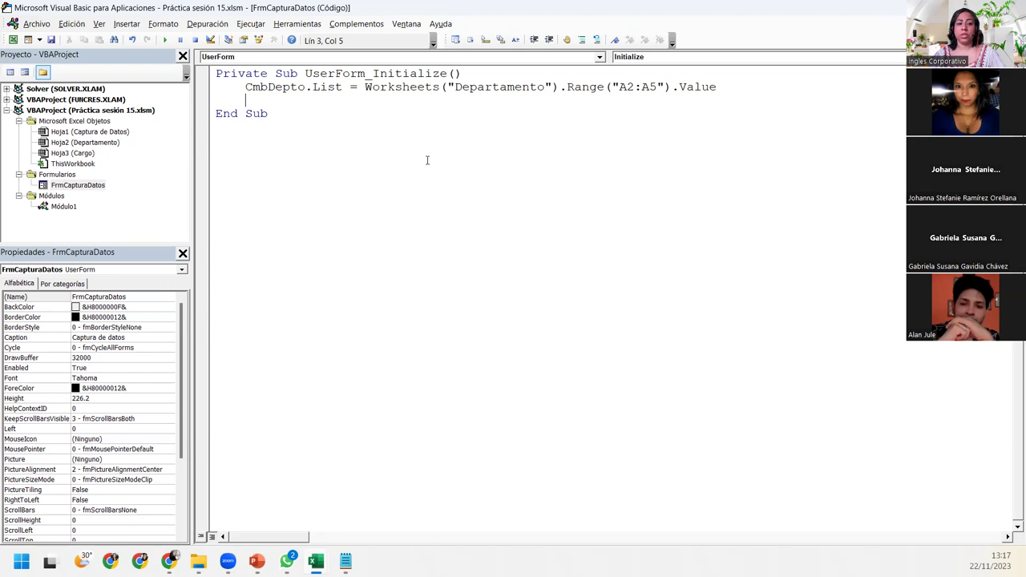
text(c)
key(ctrl+space)
text(m)
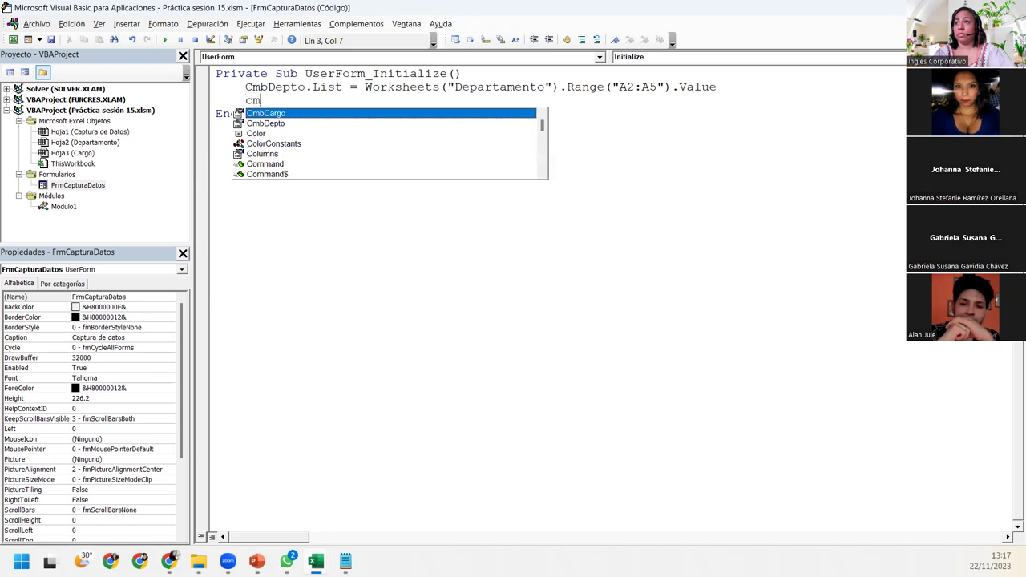
key(Tab)
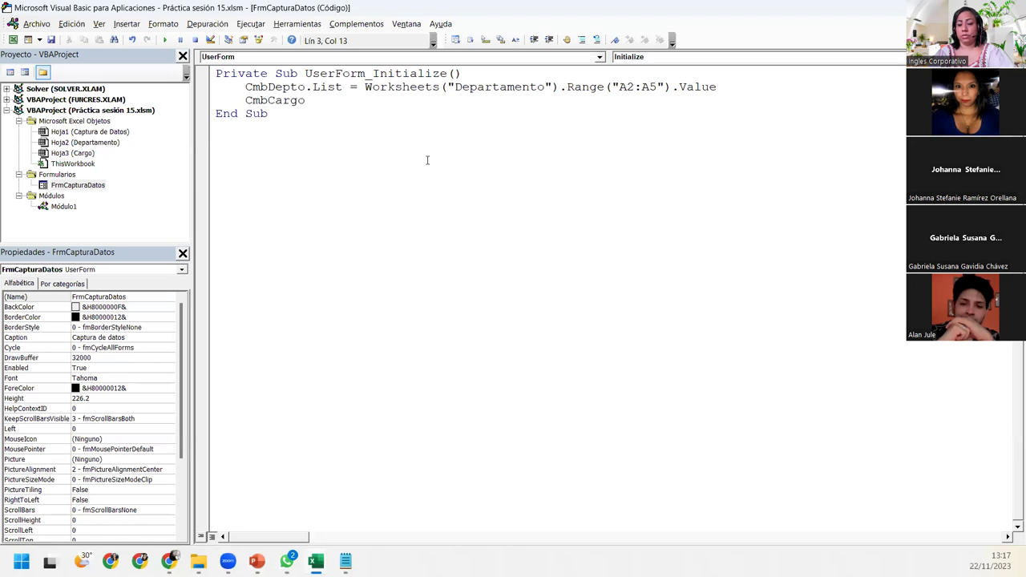
text(.lis)
key(Escape)
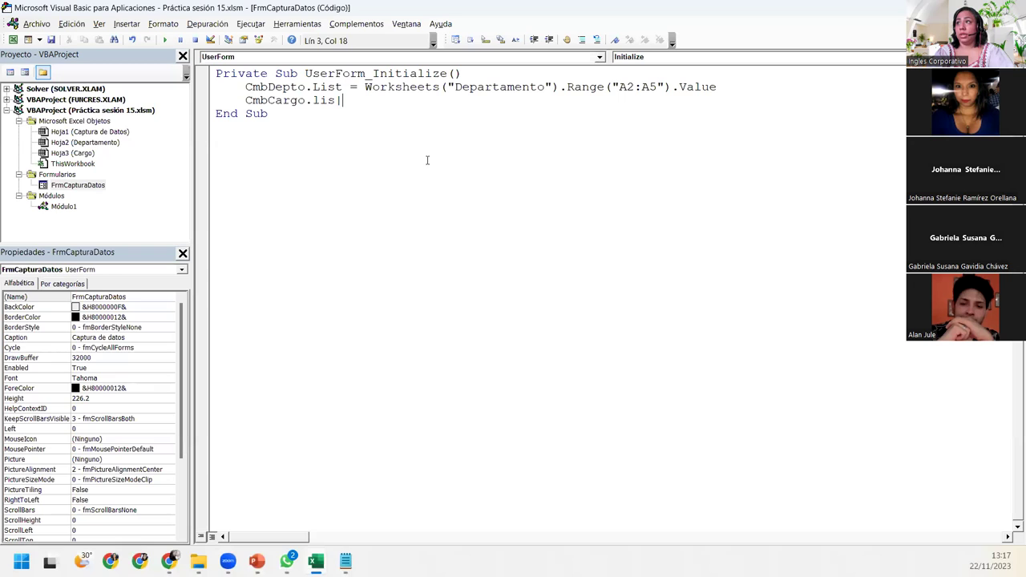
text(t   )
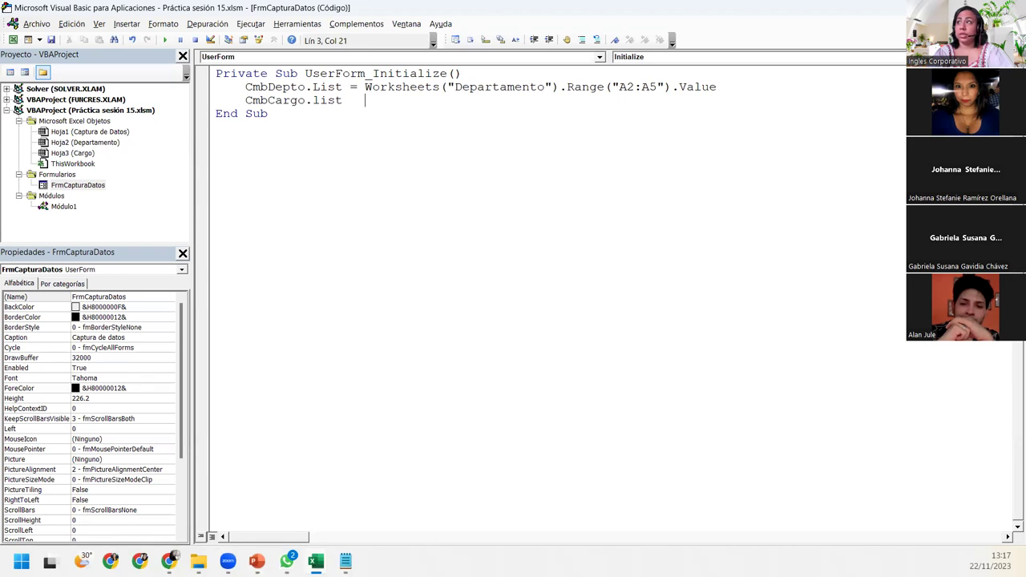
text(= )
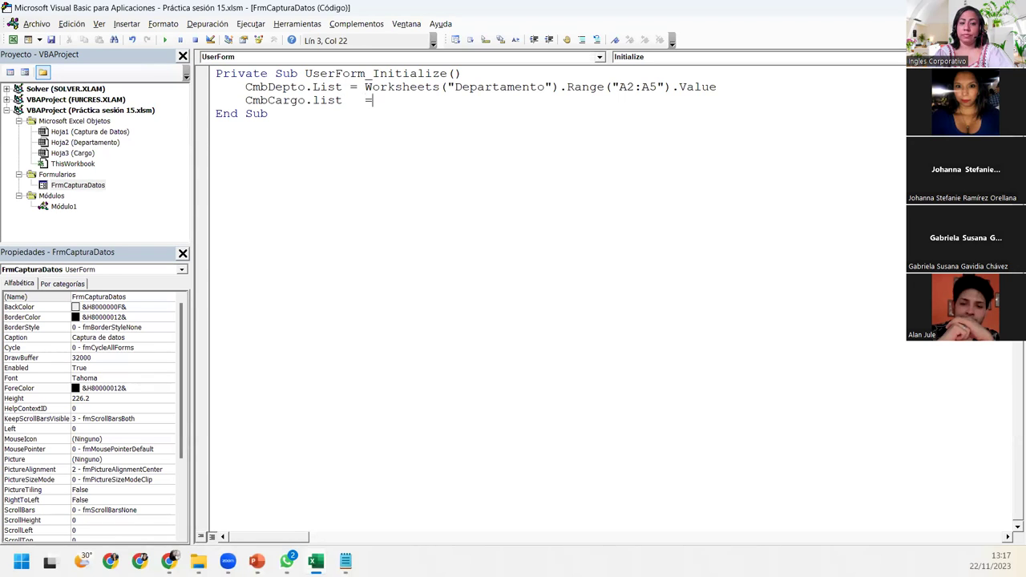
text(work)
text(s)
key(Tab)
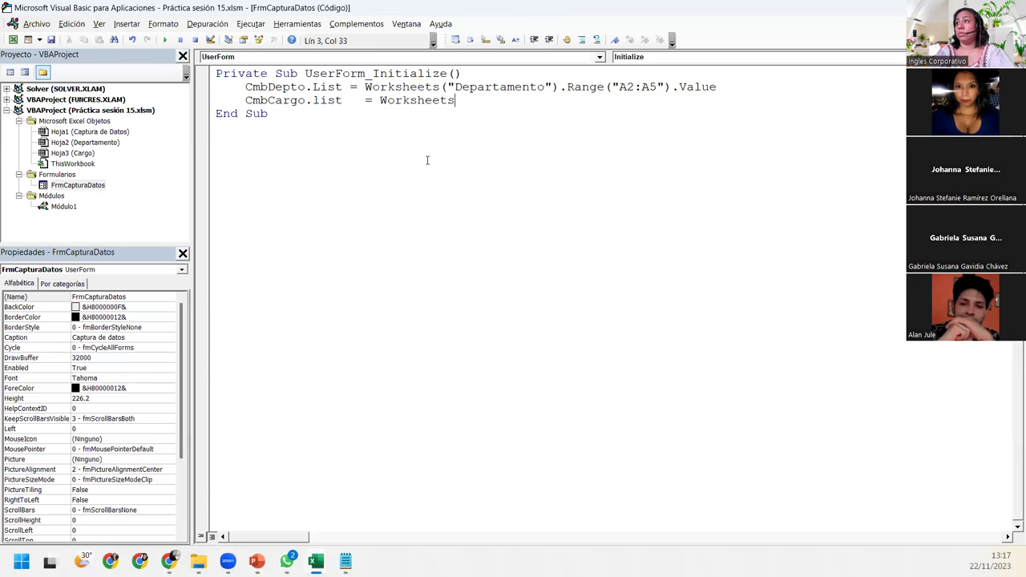
text(("Cargo")
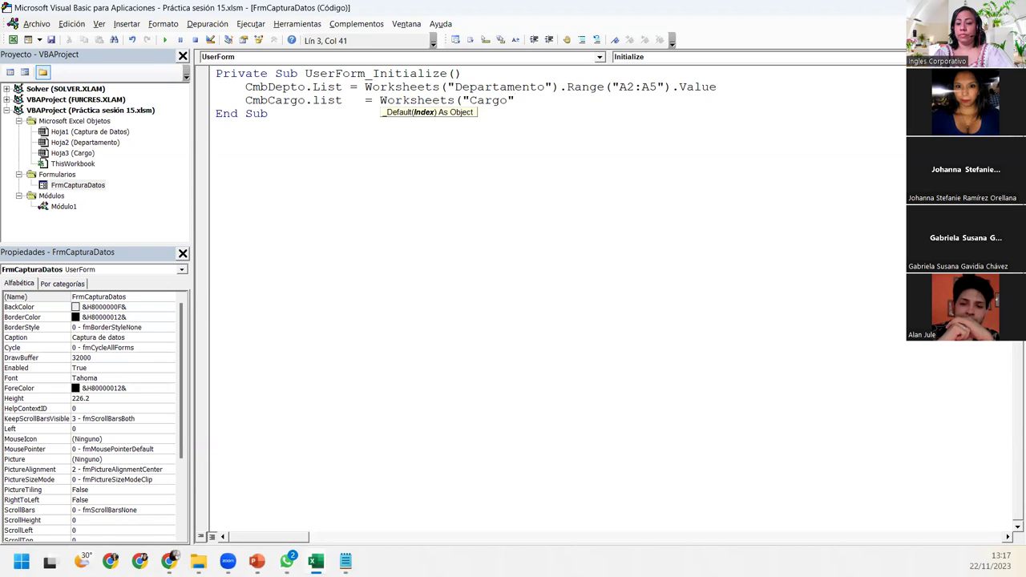
text())
text(.ra)
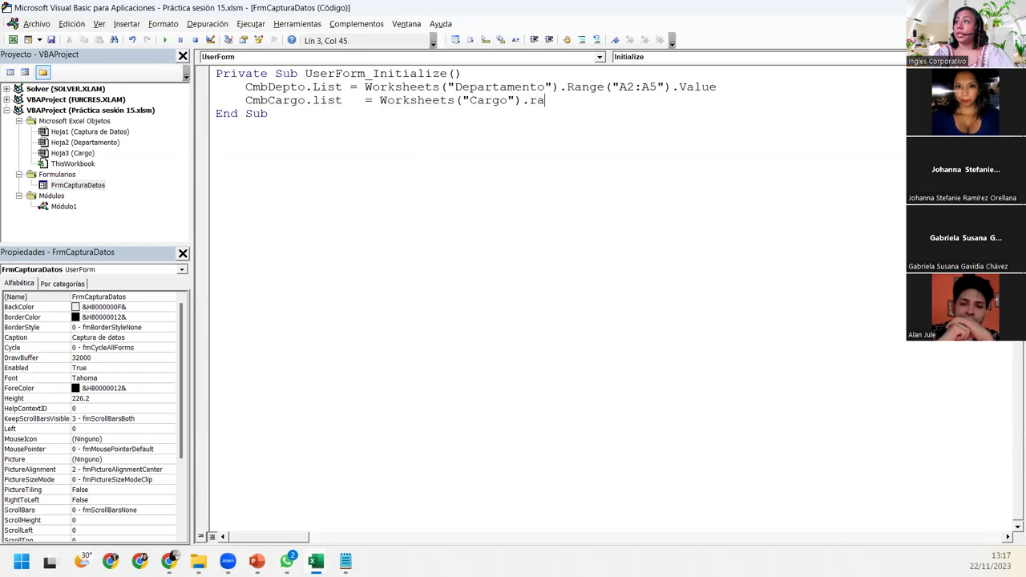
text(nge("A2)
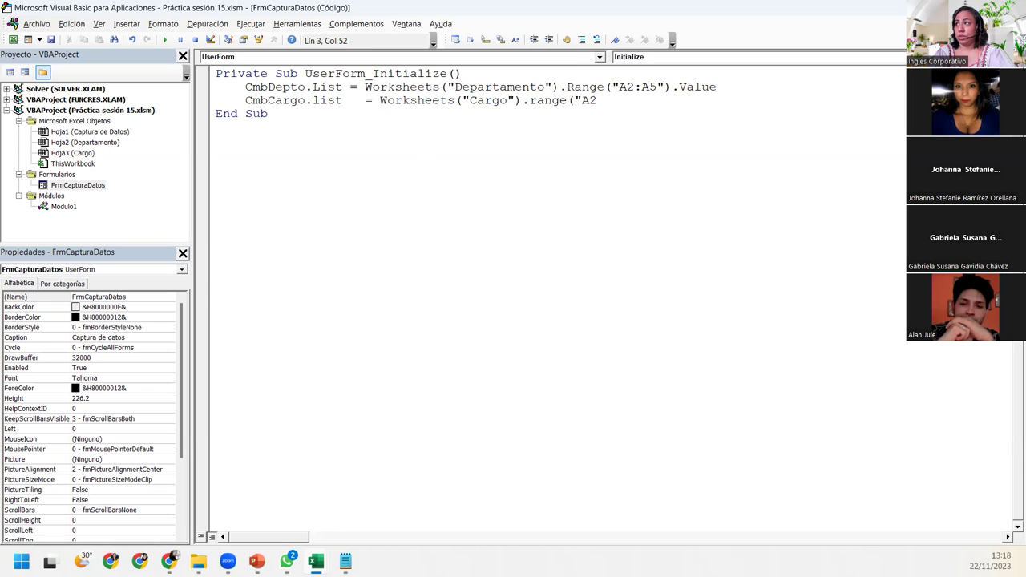
text(:A)
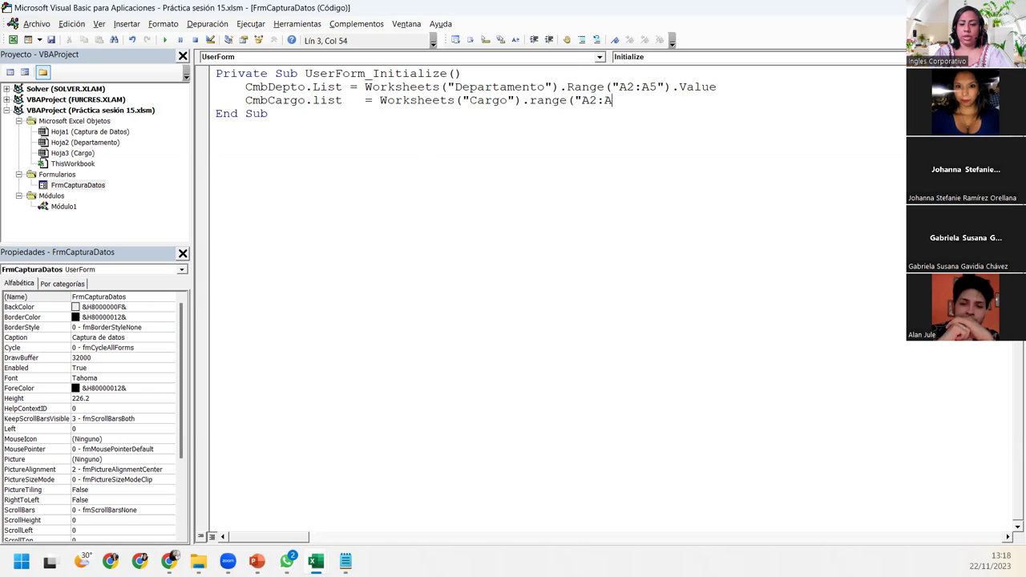
text(9").valu)
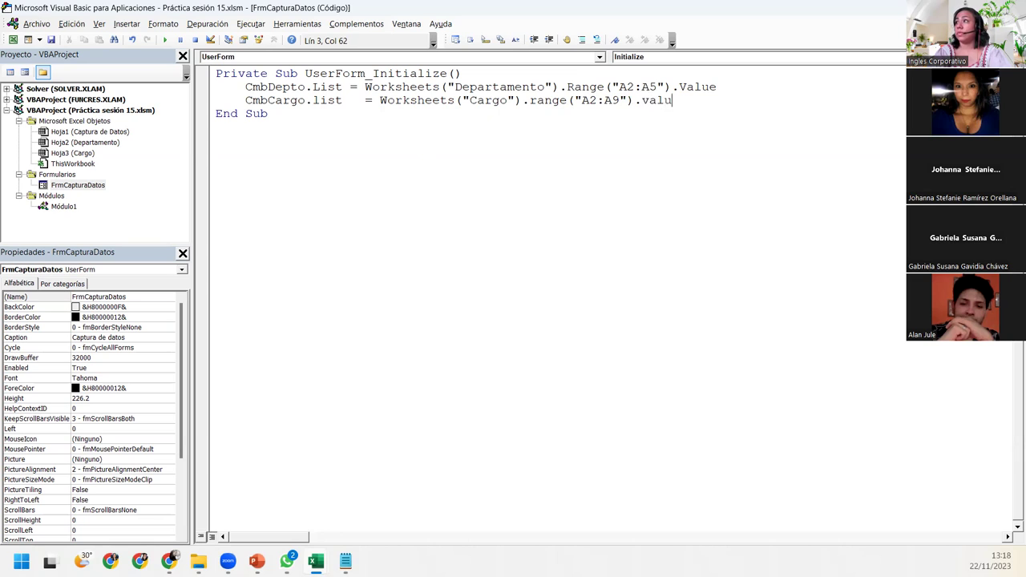
text(e)
key(Return)
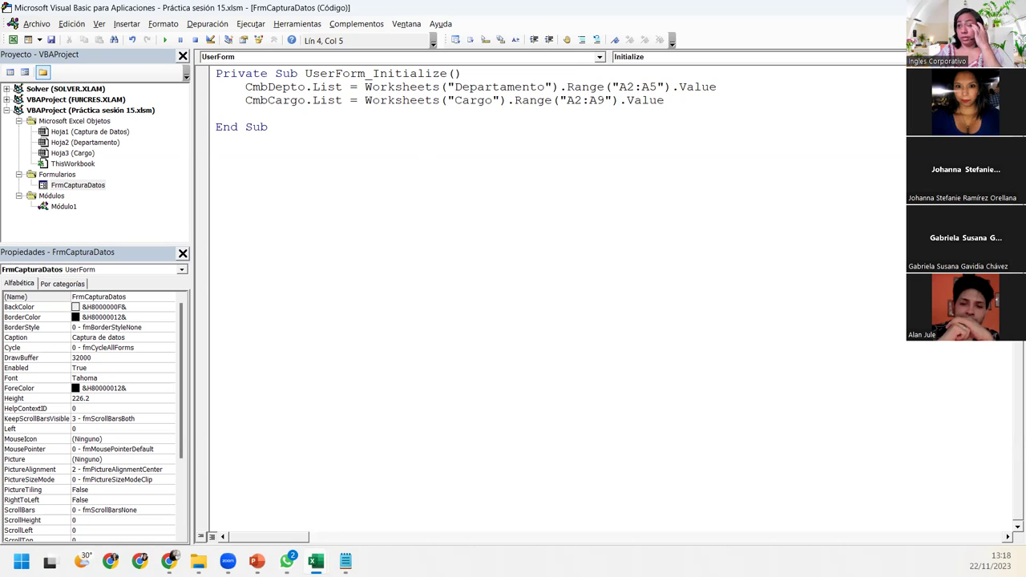
key(BackSpace)
key(BackSpace)
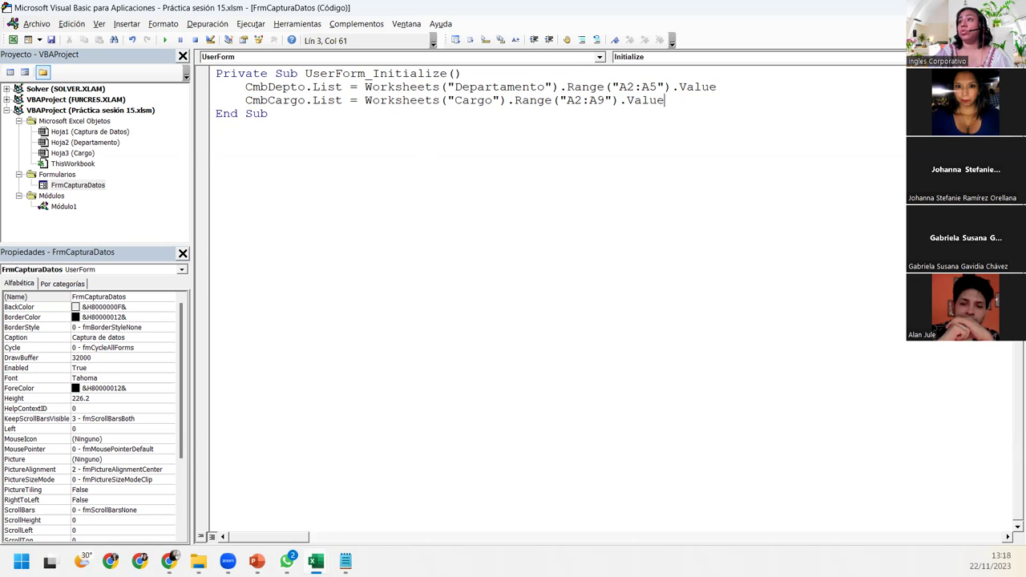
click(238, 73)
key(Down)
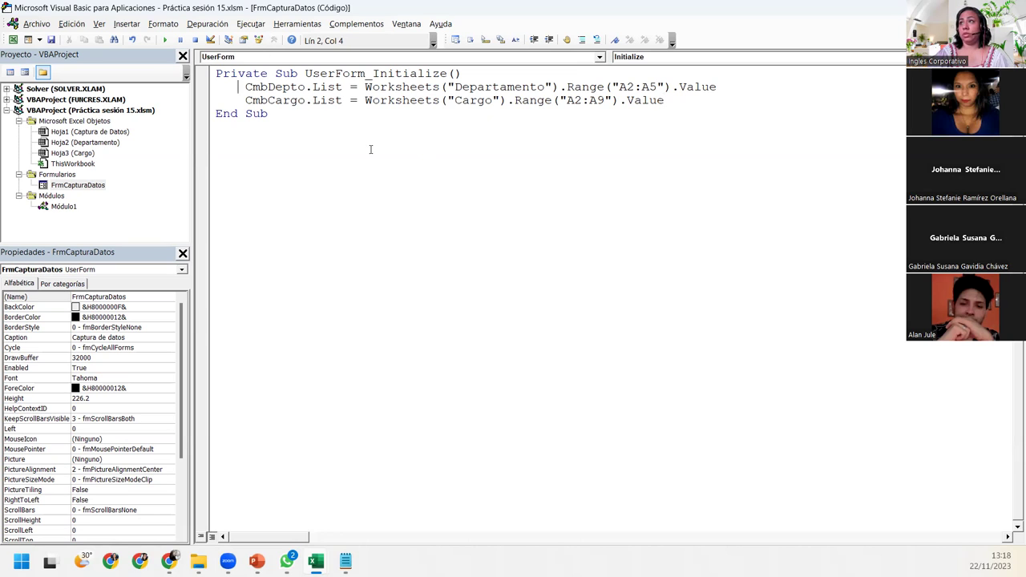
key(Home)
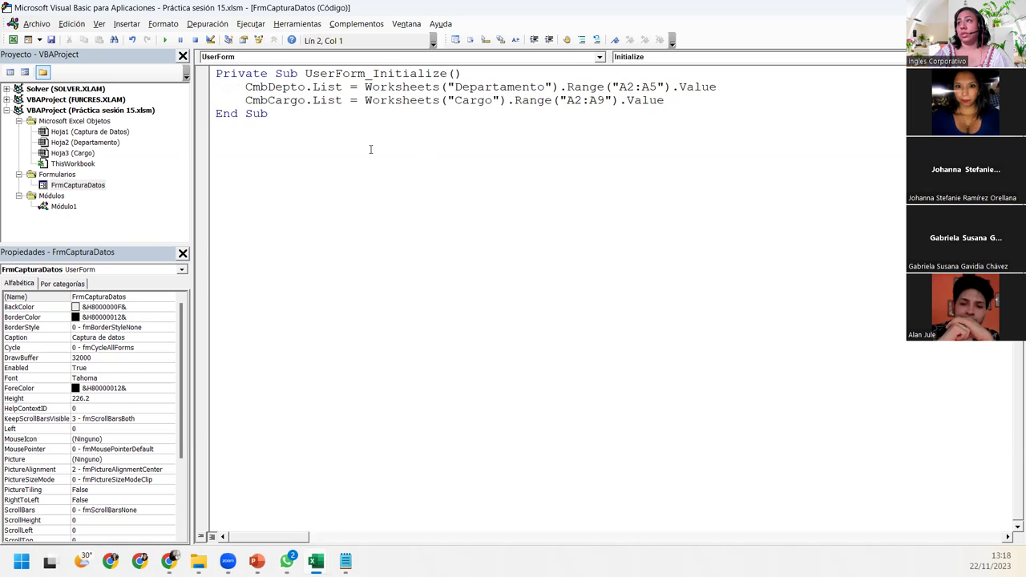
key(Return)
key(Up)
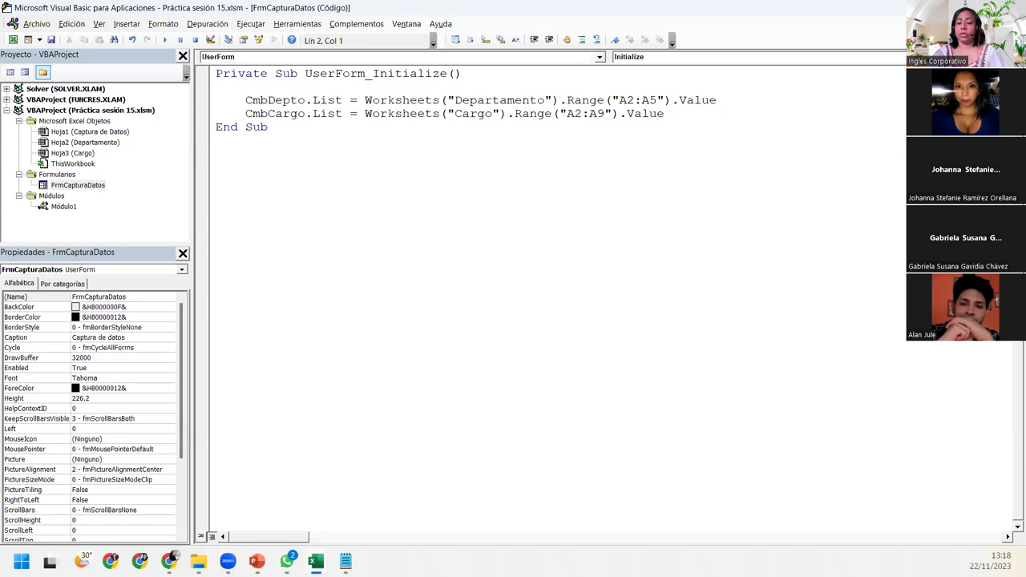
text('Carga los valores del Cuan)
key(BackSpace)
text(dro combinado)
key(Down)
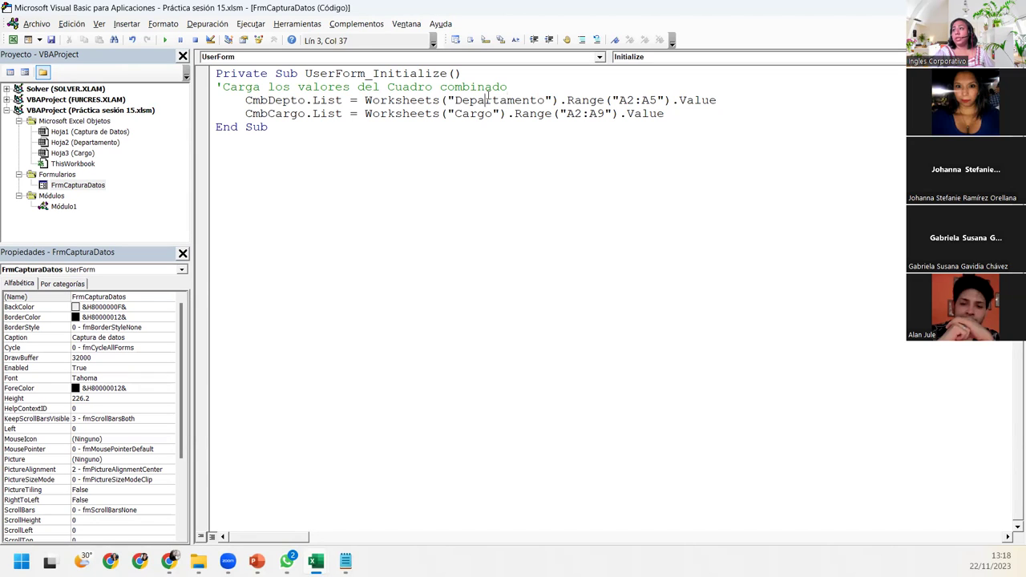
double_click(489, 100)
click(641, 101)
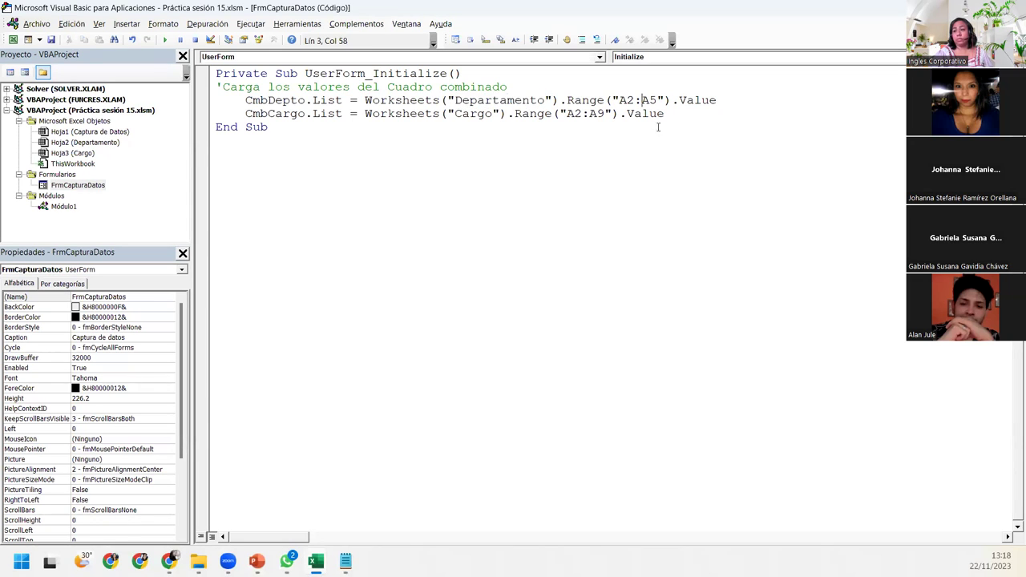
click(385, 155)
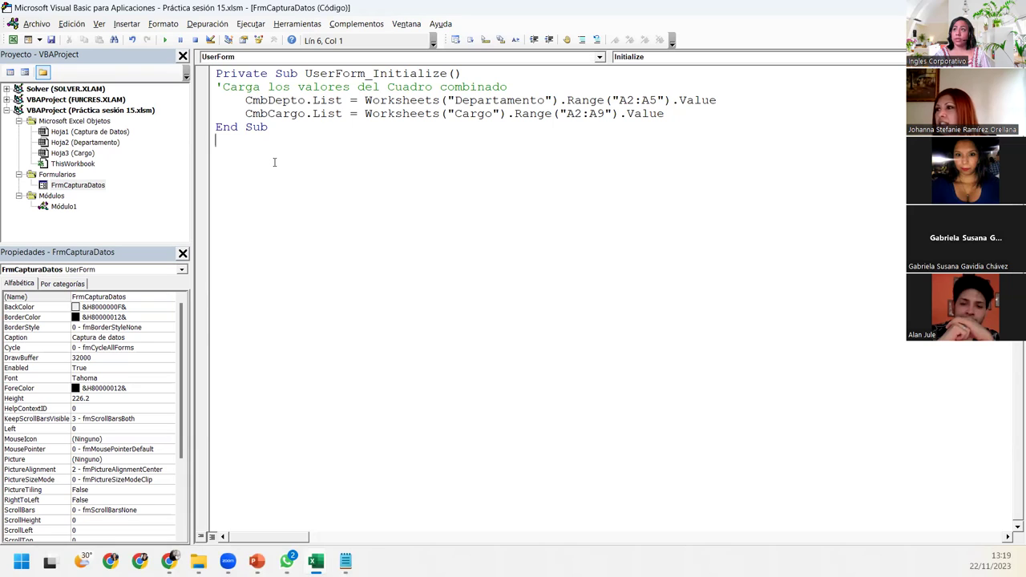
click(486, 73)
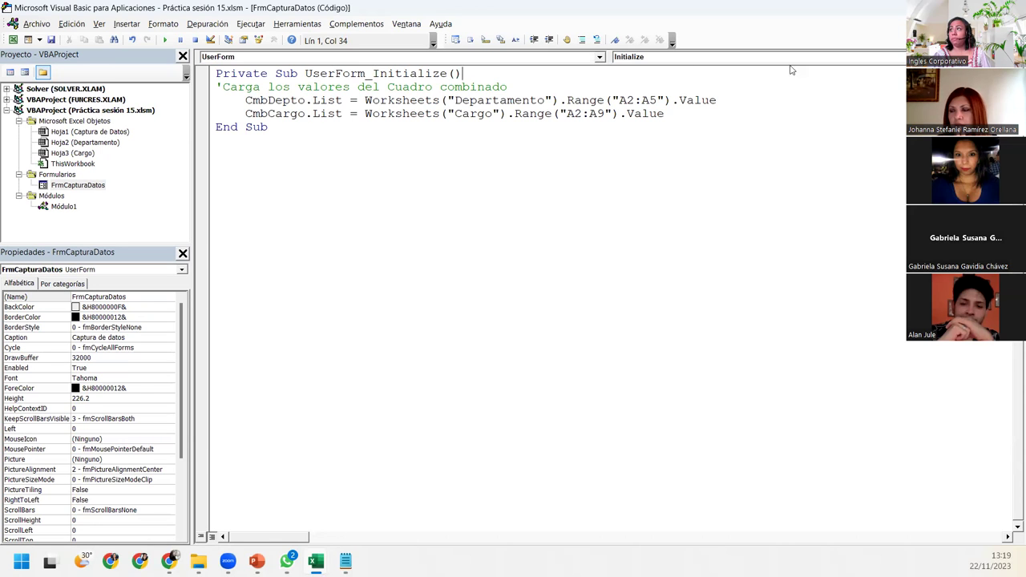
click(852, 57)
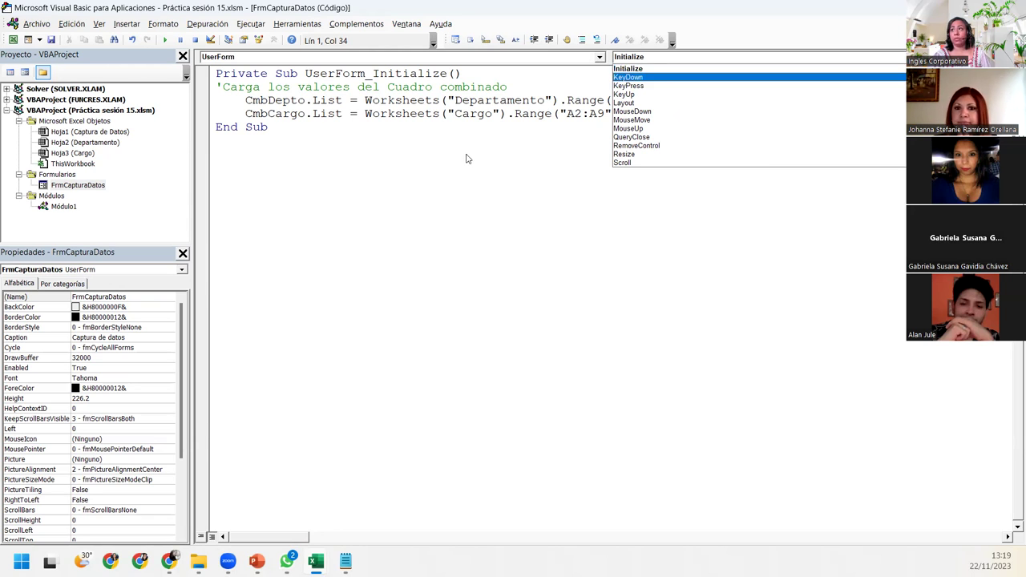
click(323, 102)
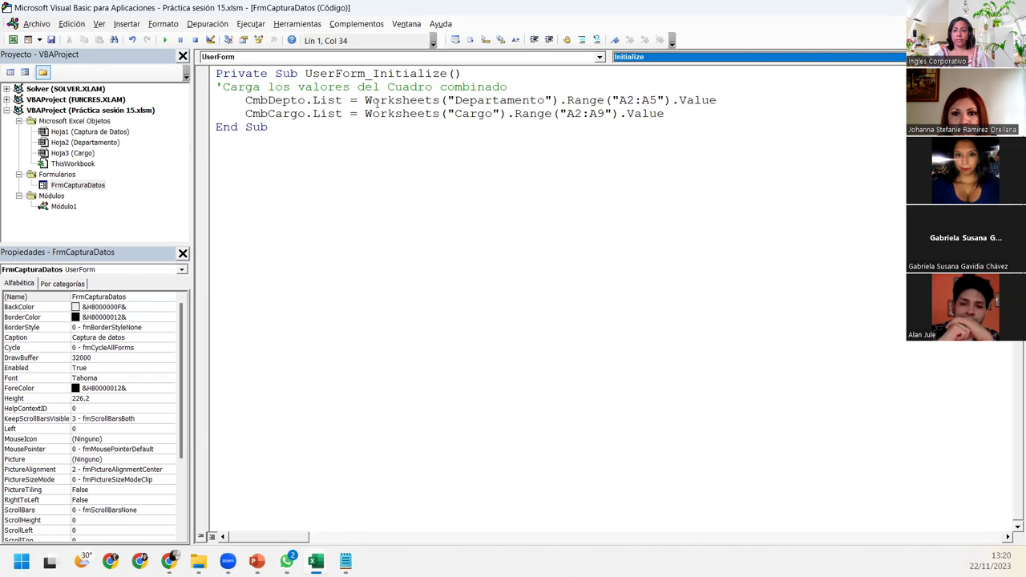
click(451, 74)
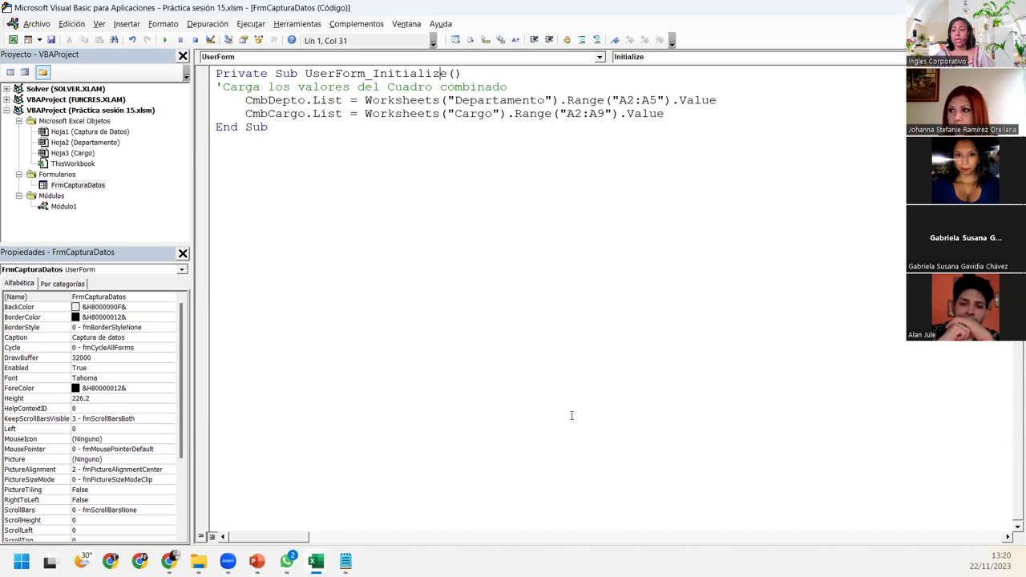
click(469, 114)
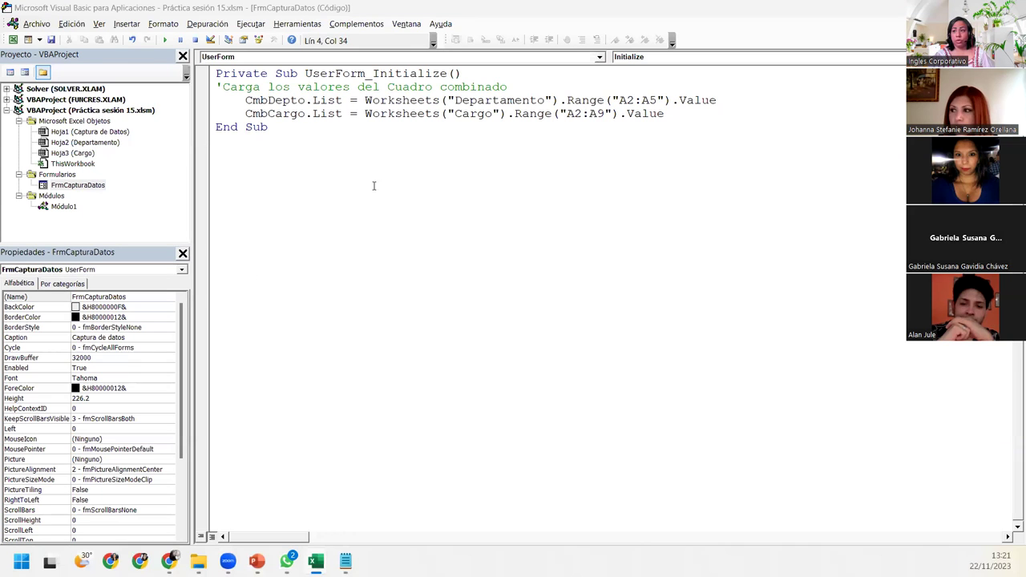
click(307, 104)
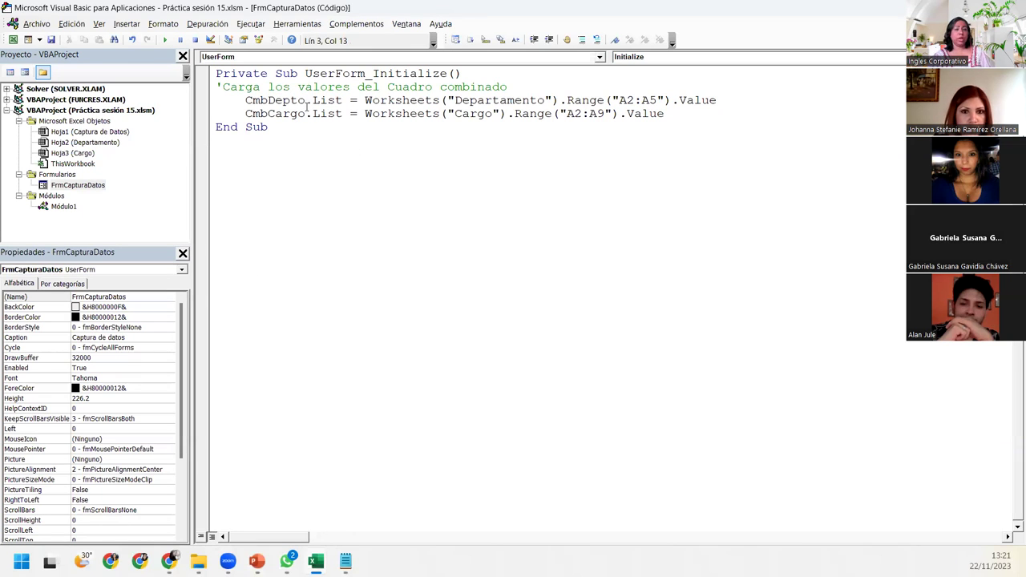
drag(455, 100, 545, 100)
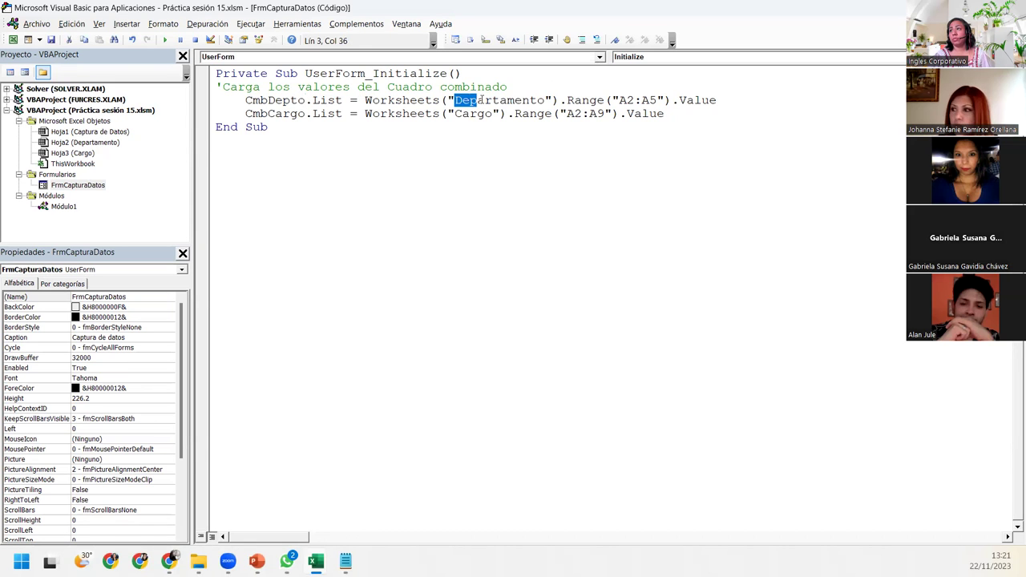
mouse_move(315, 562)
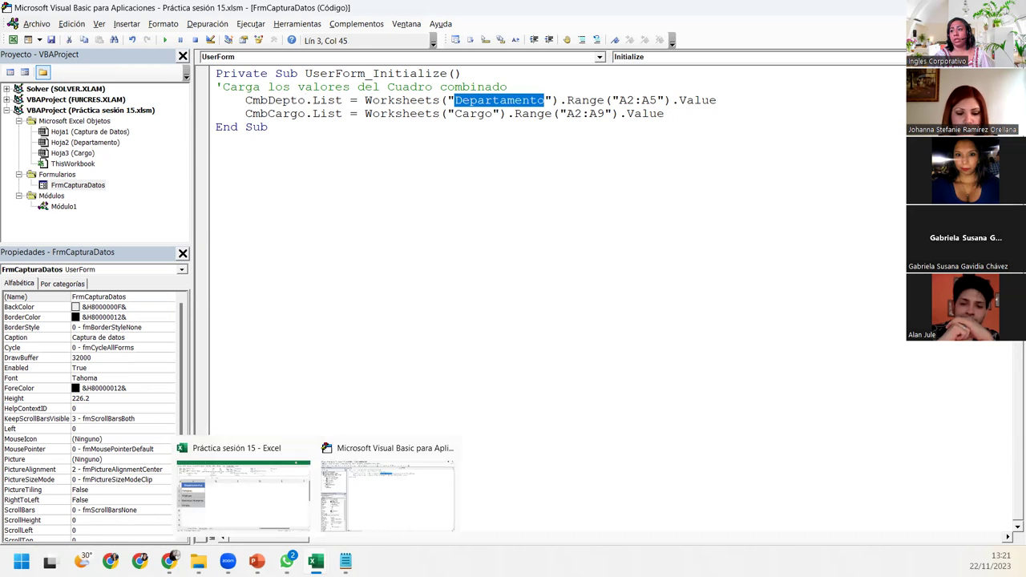
click(181, 504)
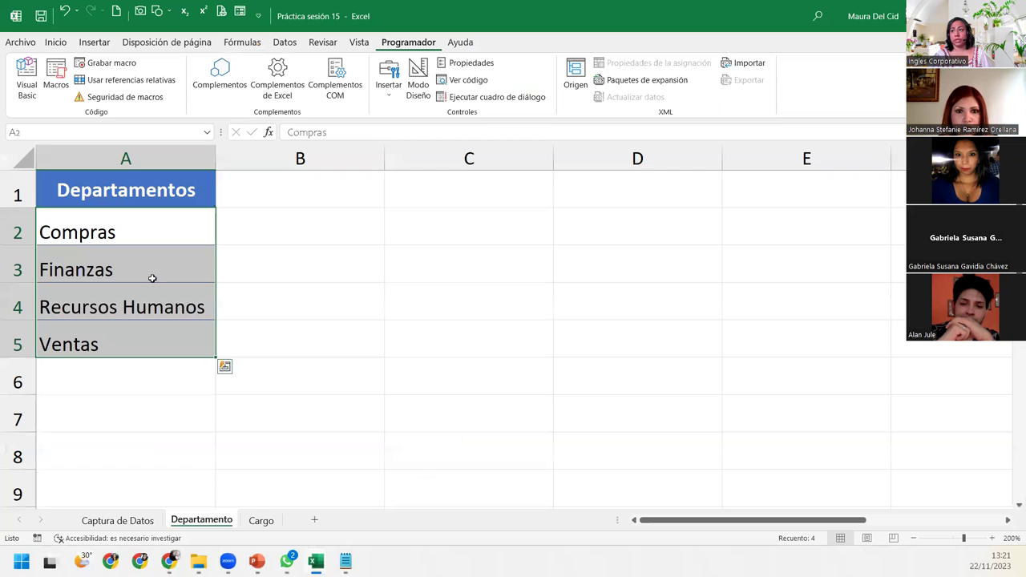
click(139, 234)
click(261, 521)
mouse_move(315, 562)
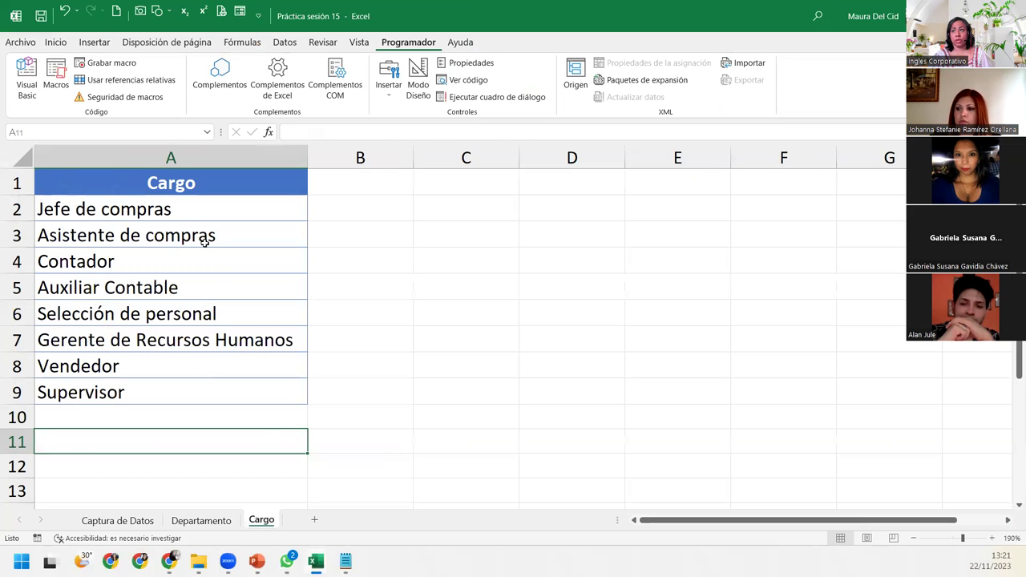
click(173, 202)
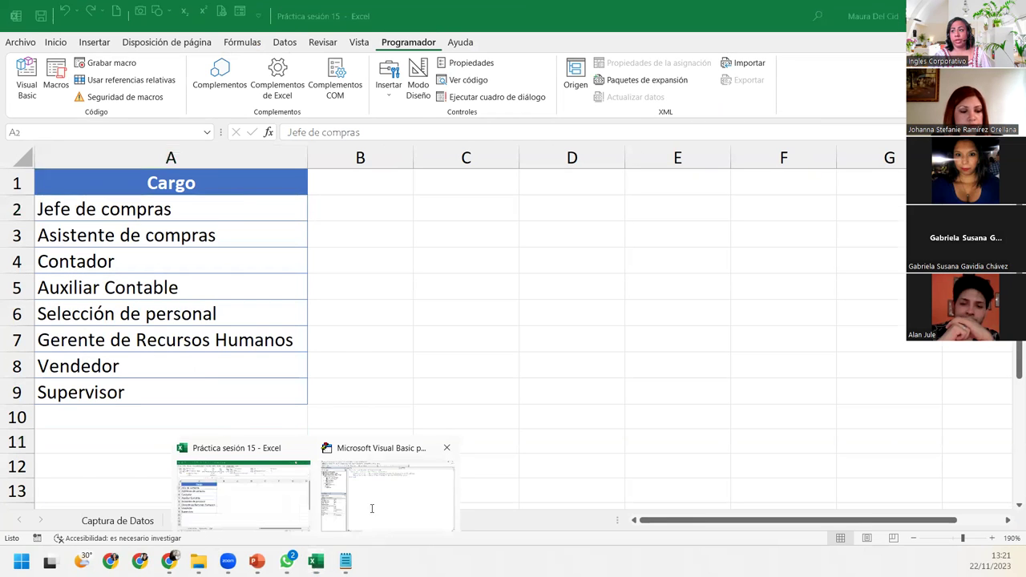
click(372, 501)
click(424, 135)
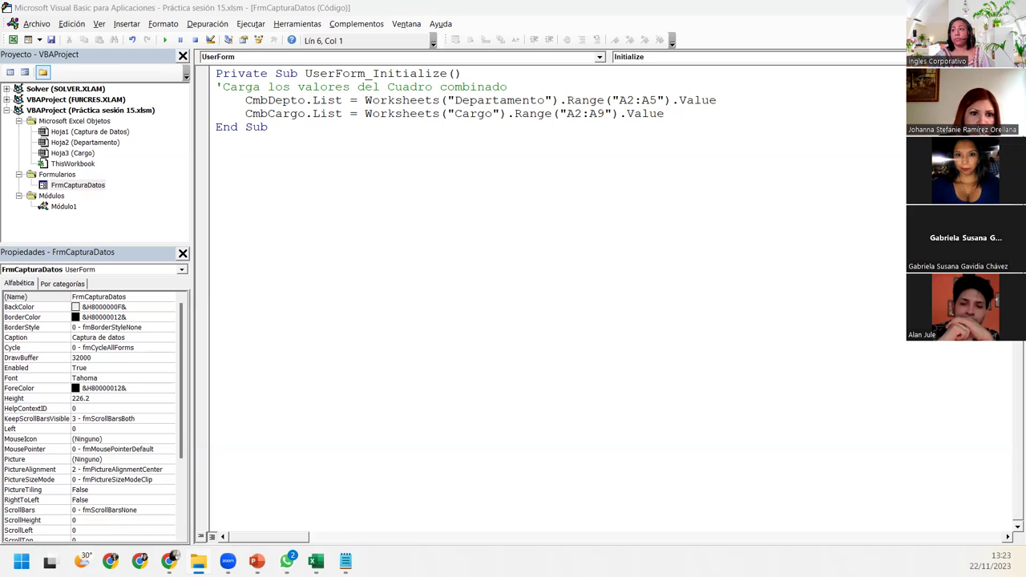
key(alt+Tab)
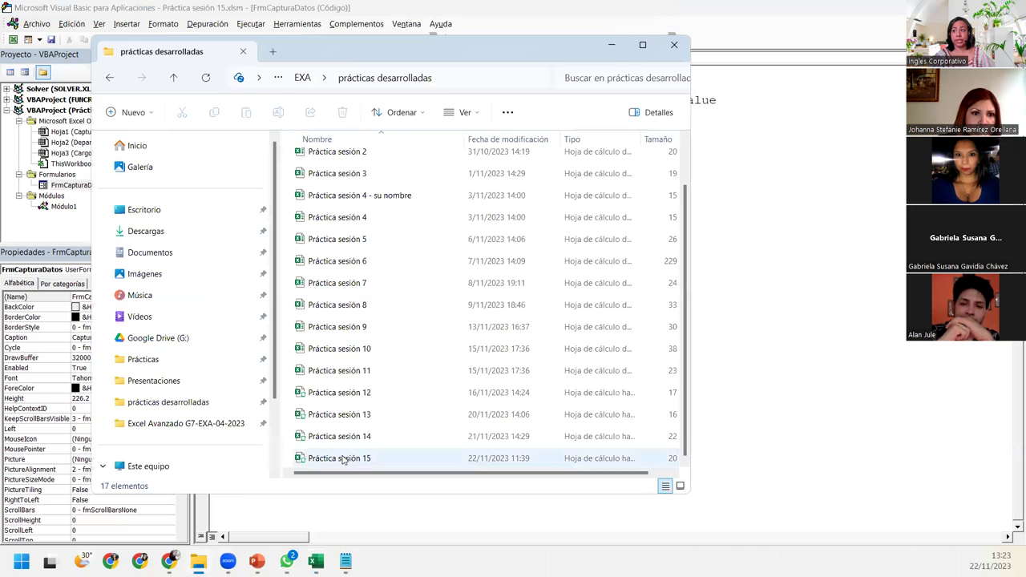
click(343, 459)
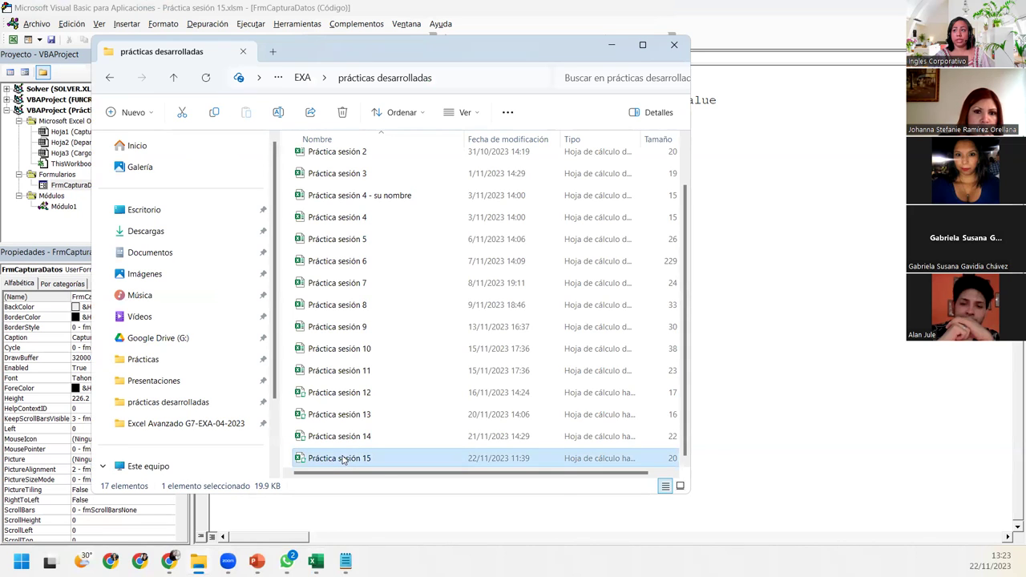
right_click(343, 459)
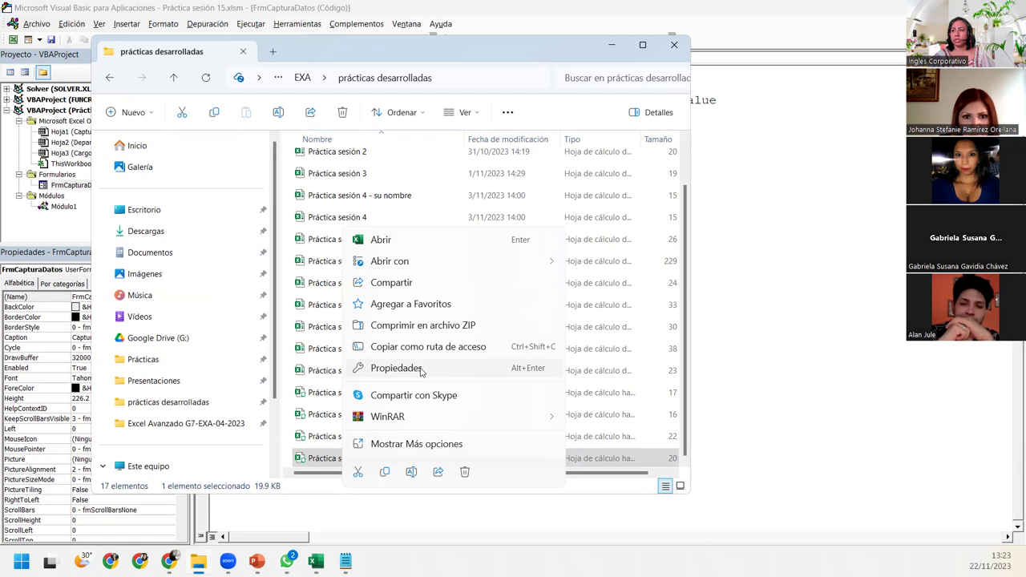
click(421, 369)
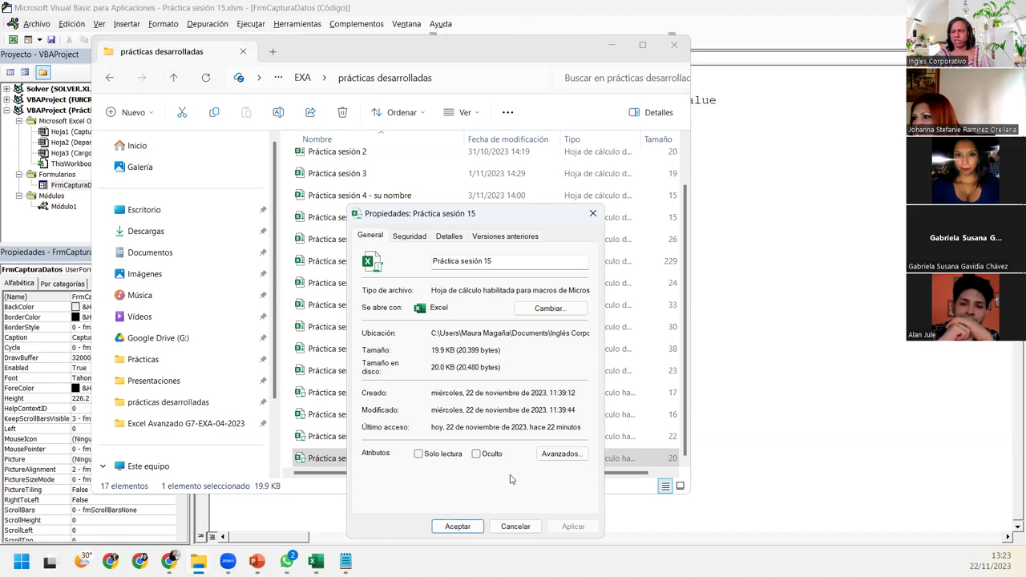
click(592, 214)
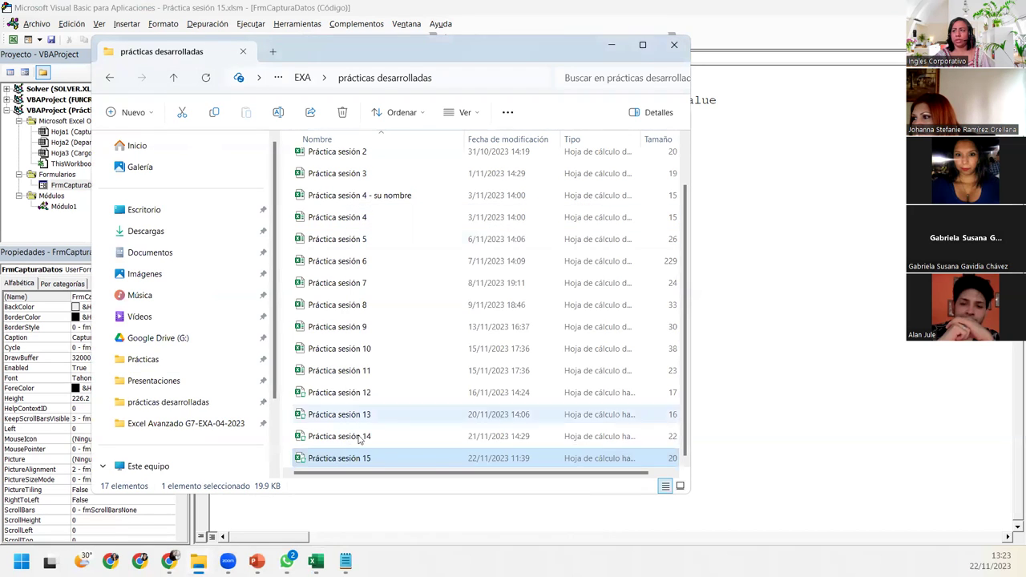
click(611, 45)
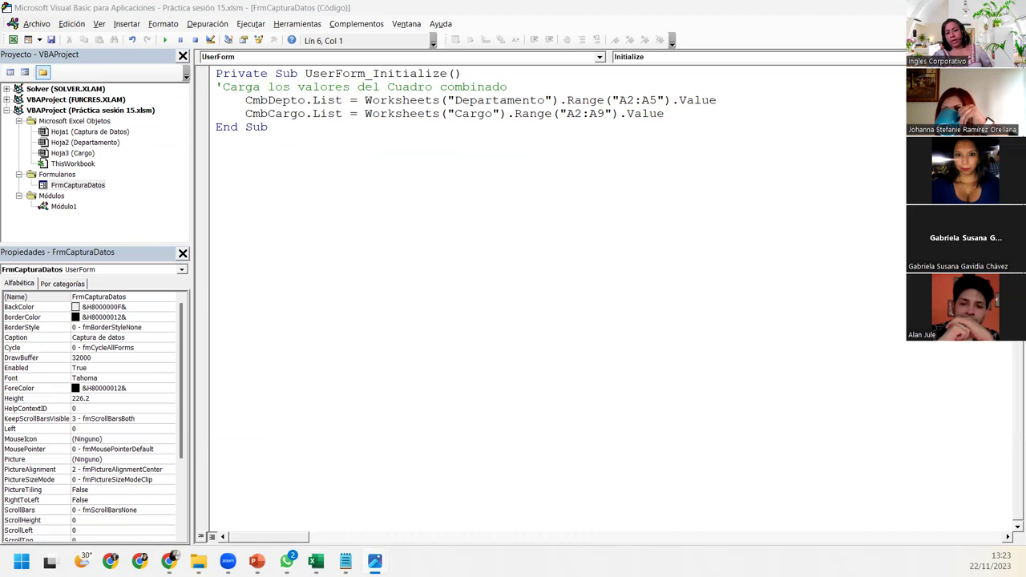
click(616, 100)
drag(655, 100, 664, 100)
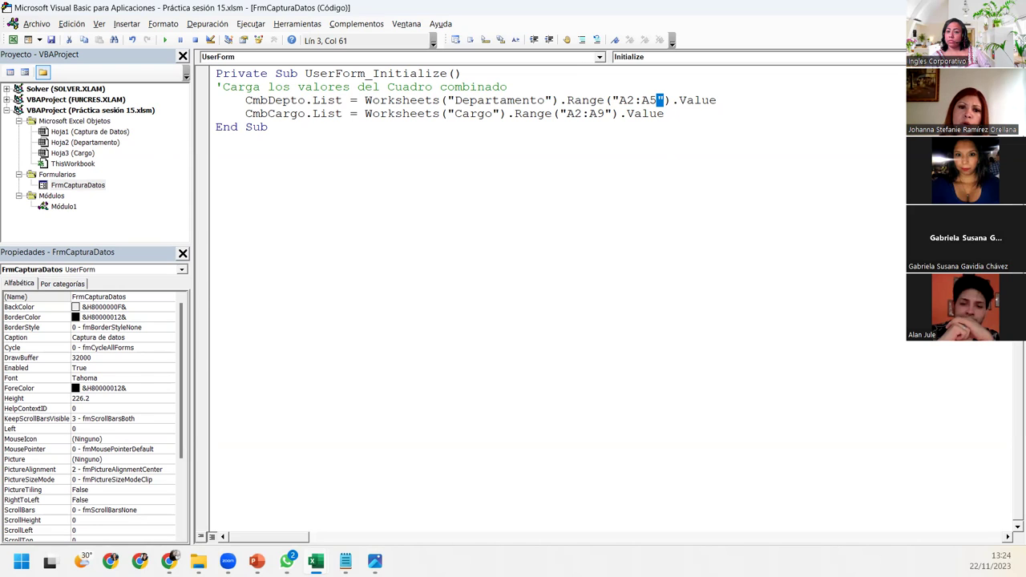
click(640, 100)
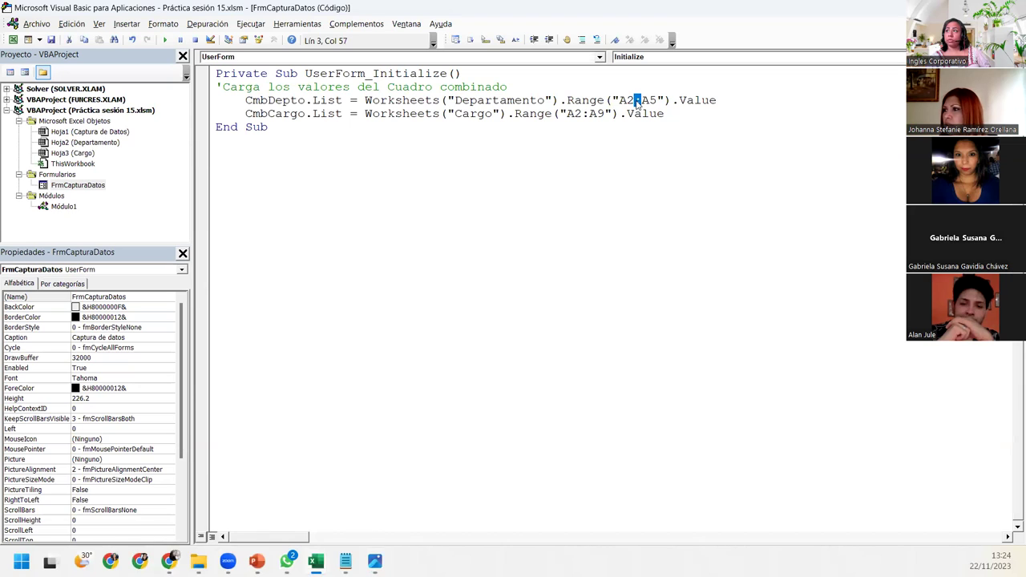
click(611, 100)
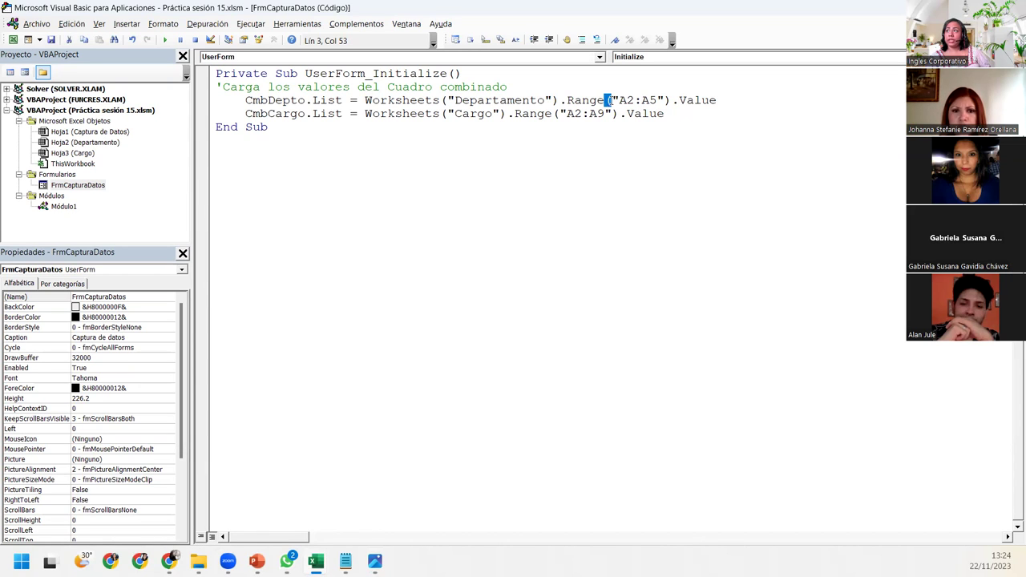
drag(611, 100, 640, 100)
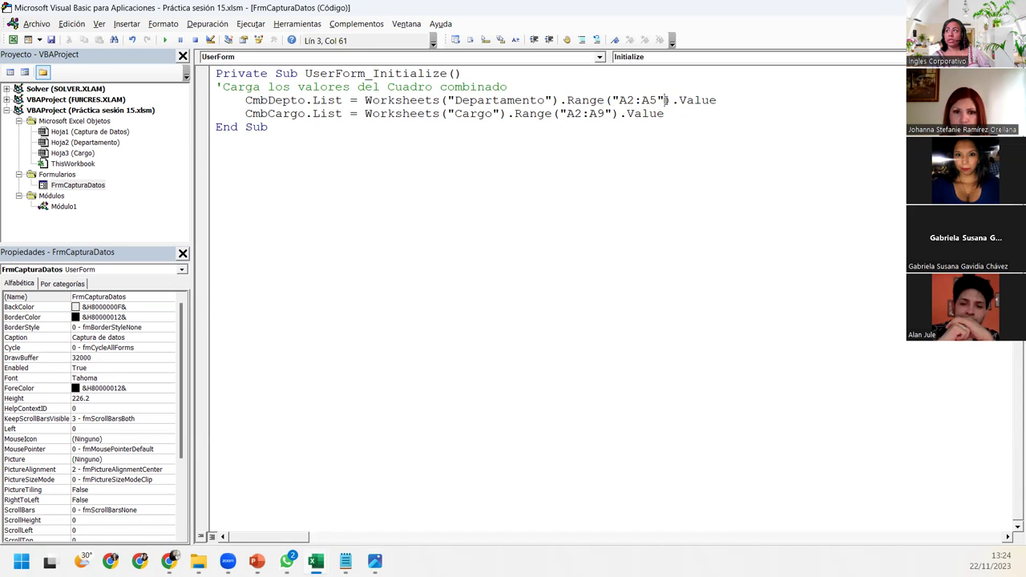
click(665, 129)
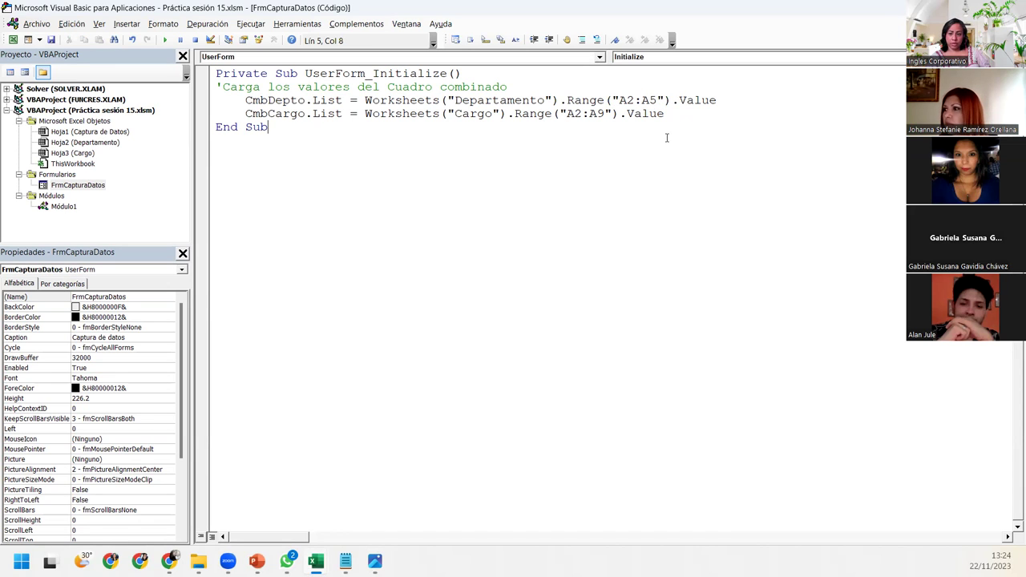
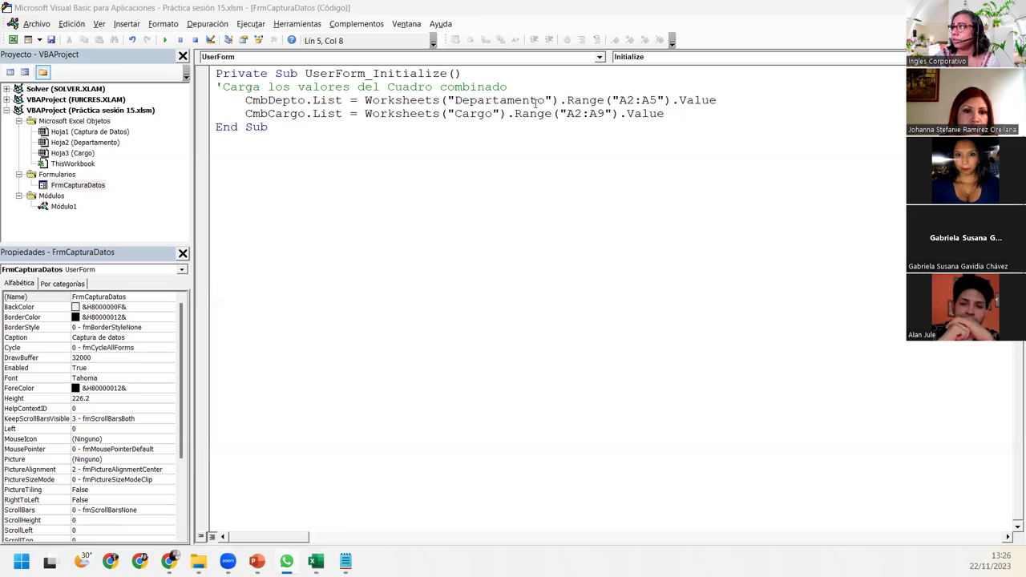
- Highlight the Departamento sheet name argument in the initialization code
drag(545, 100, 618, 100)
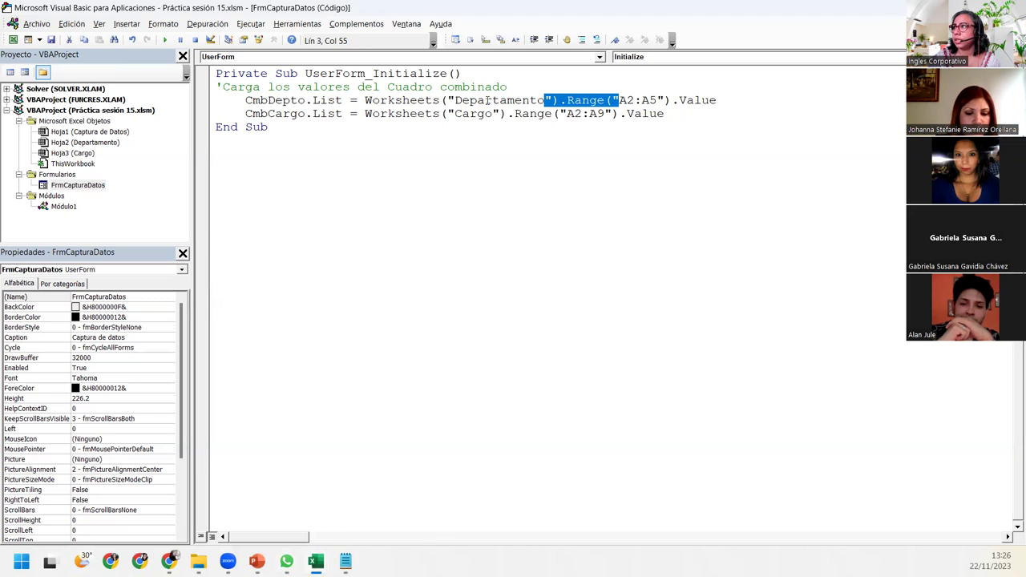
drag(447, 100, 559, 100)
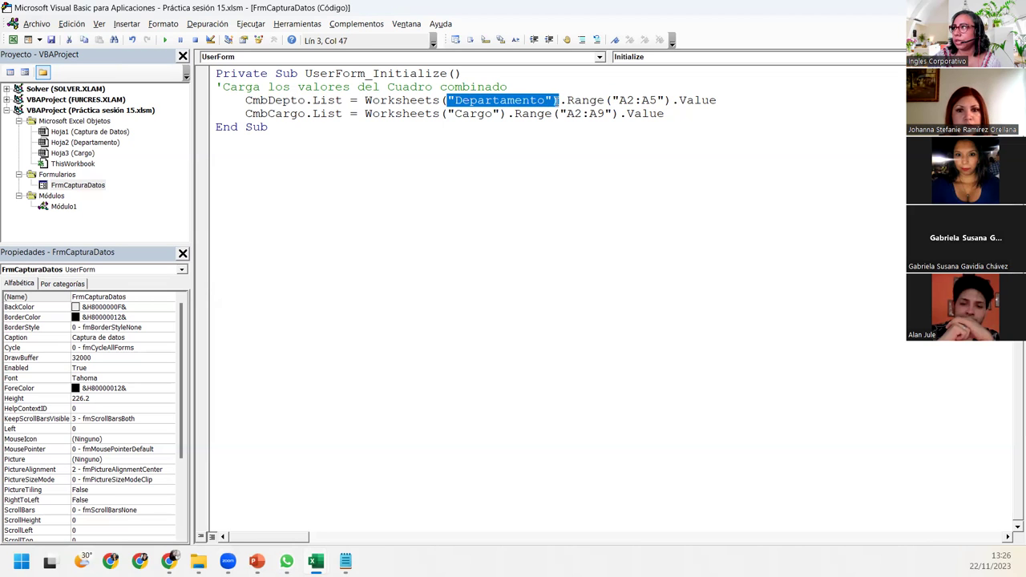
click(559, 100)
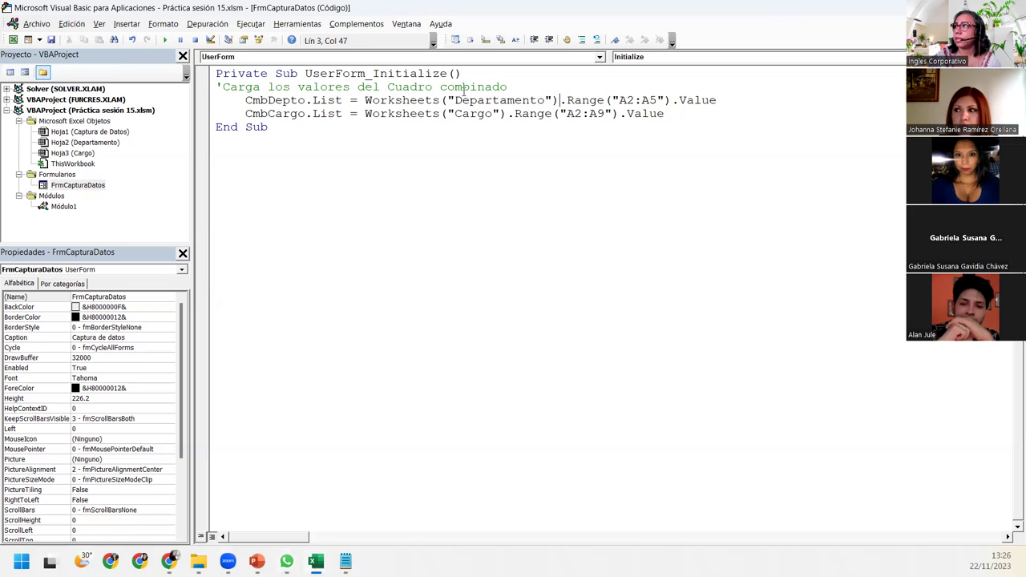
drag(454, 100, 447, 100)
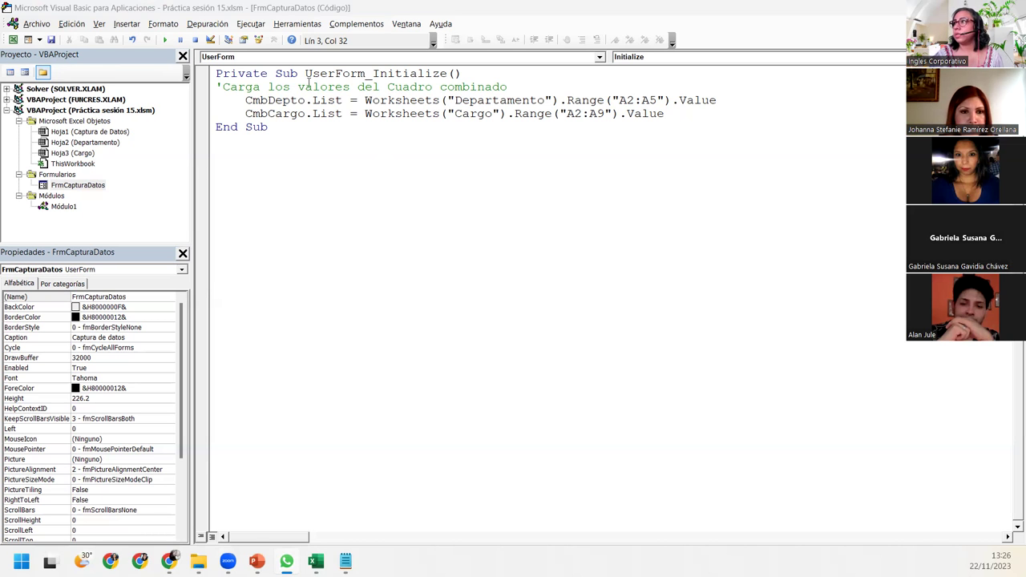
- Test-run the form, pick Recursos Humanos and Selección de personal, then close it
click(164, 40)
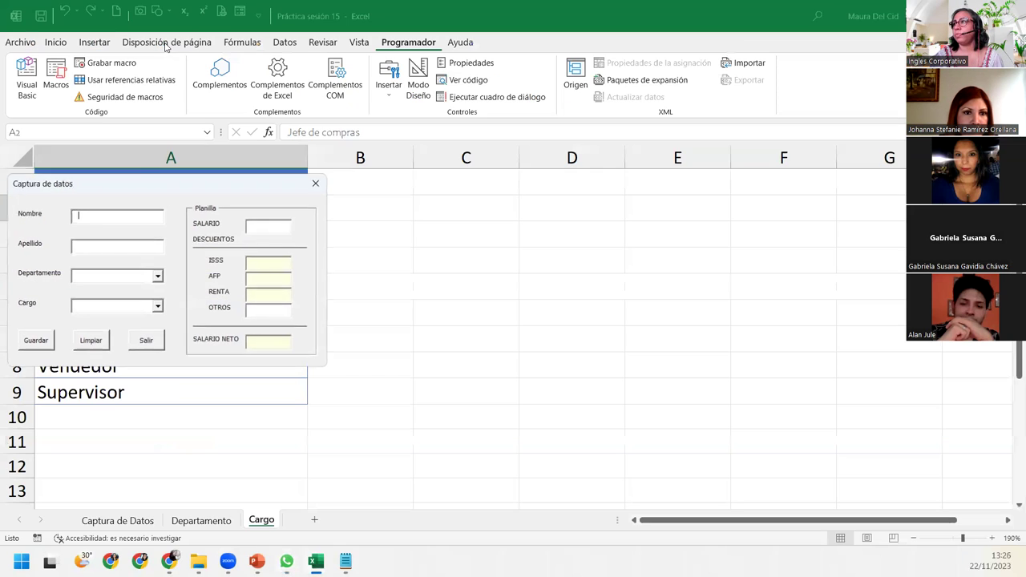
click(158, 276)
click(158, 276)
click(159, 307)
click(158, 307)
click(158, 276)
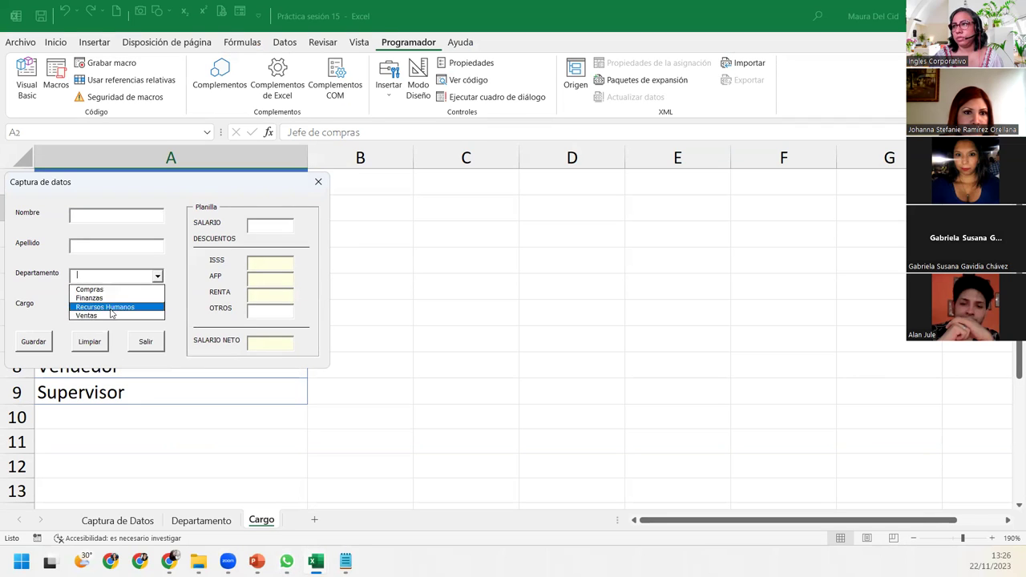
click(110, 309)
click(158, 307)
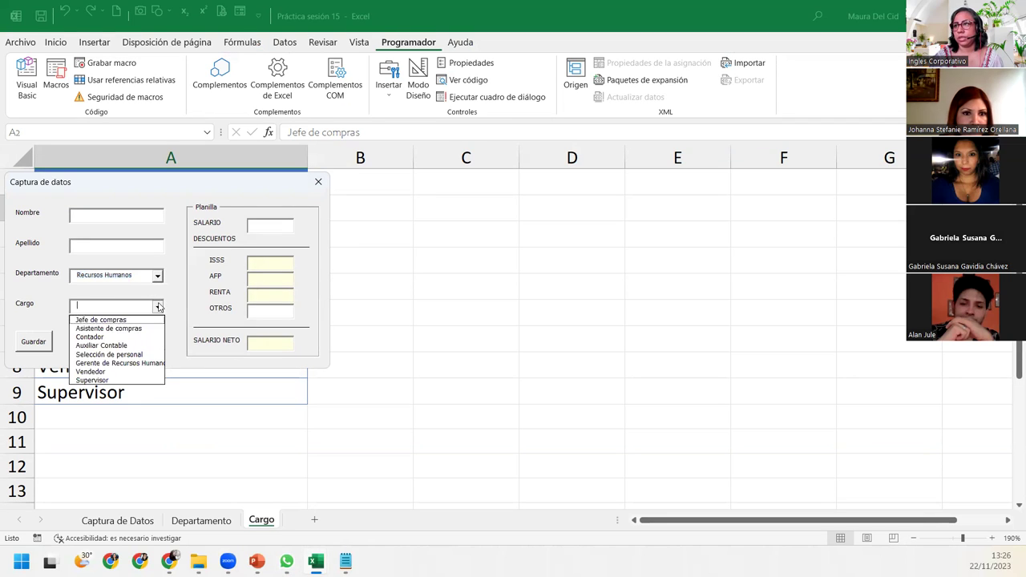
click(96, 355)
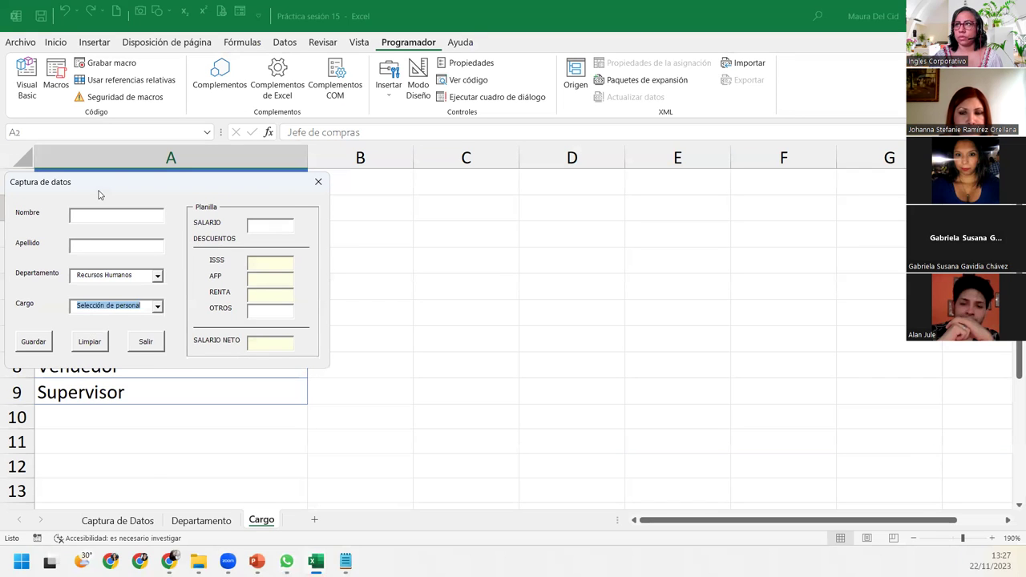
drag(116, 182, 292, 182)
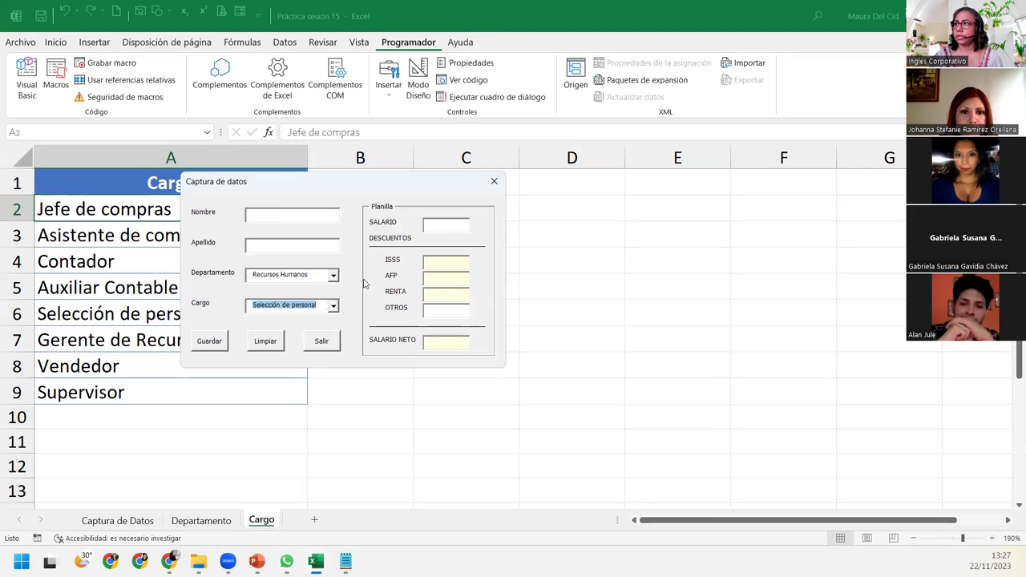
click(493, 182)
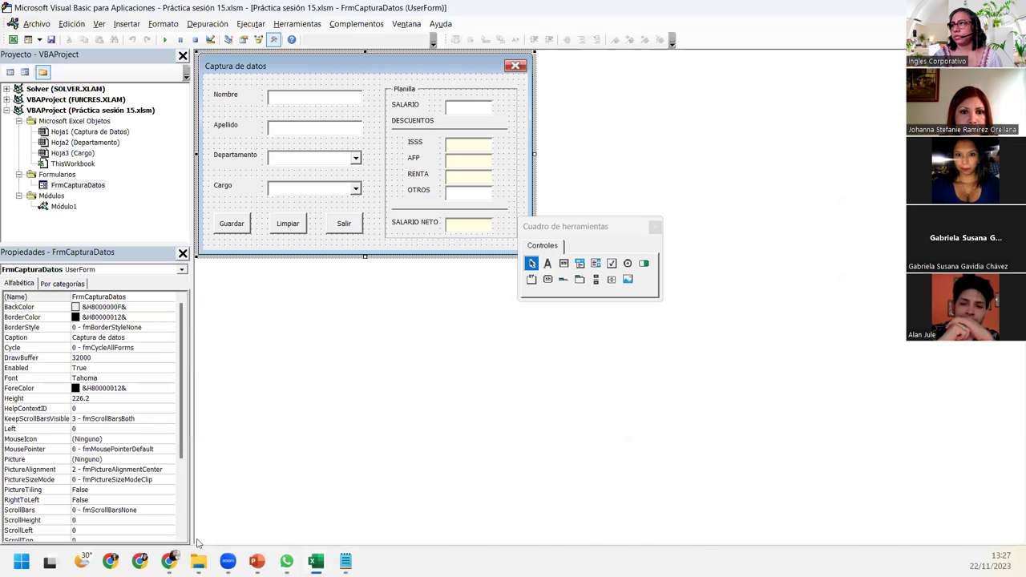
mouse_move(316, 561)
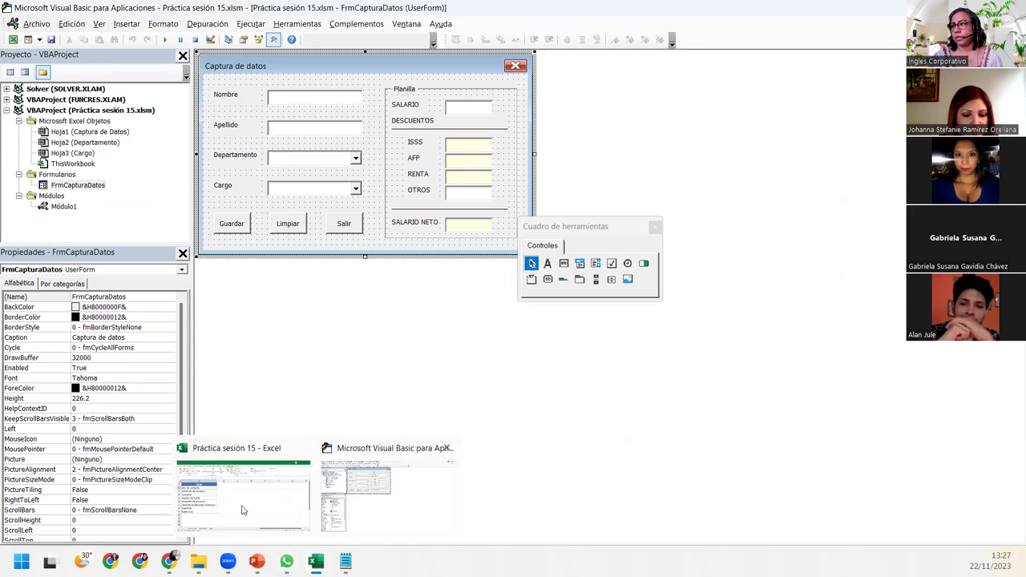
- Glance at the Captura de Datos sheet, then open the form's code in the VBA editor
click(243, 510)
click(117, 521)
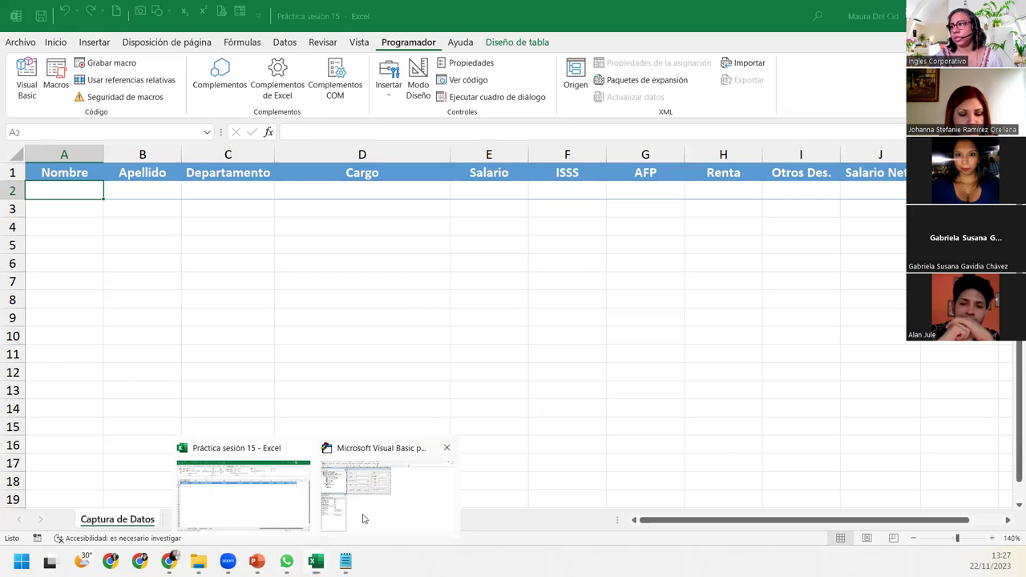
click(363, 519)
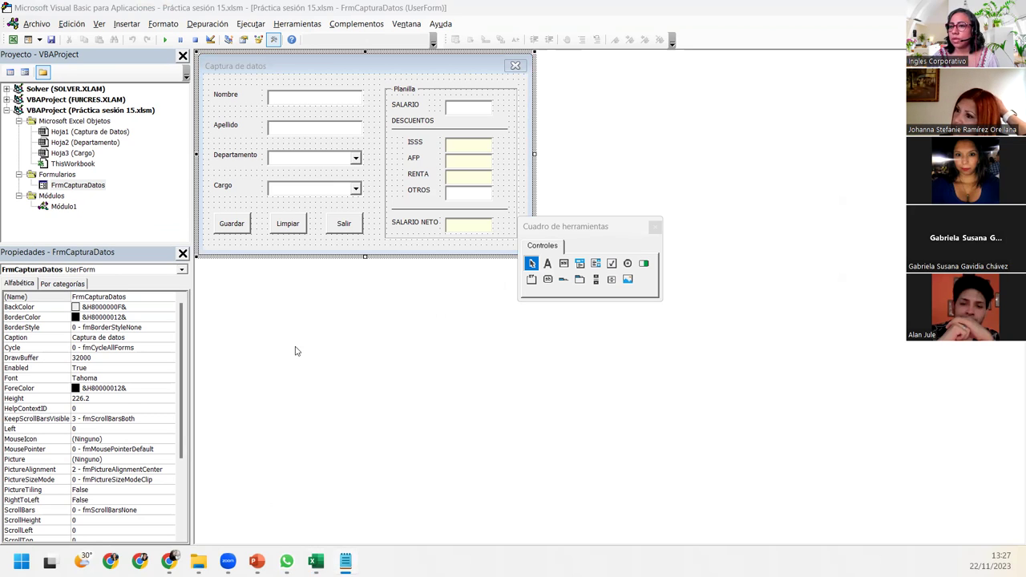
double_click(239, 247)
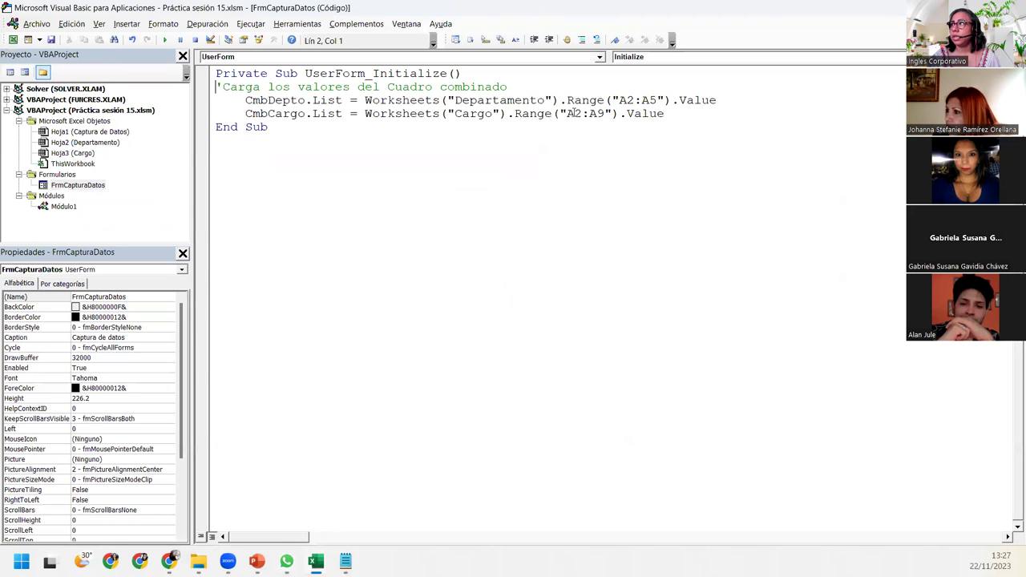
- Highlight the A2:A9 job-title range and show the Cargo sheet holding those titles
drag(567, 114, 603, 114)
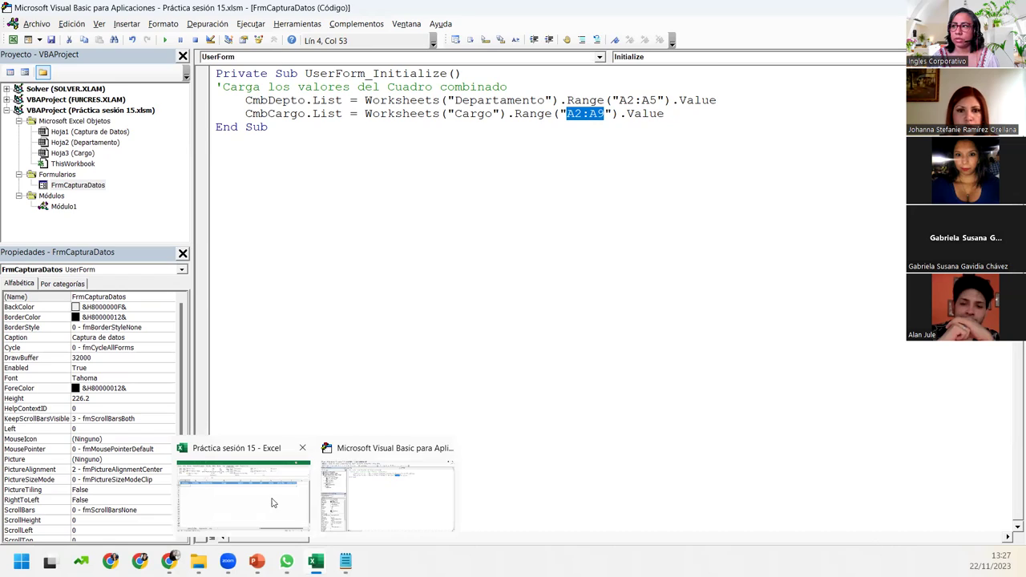
click(265, 497)
click(261, 521)
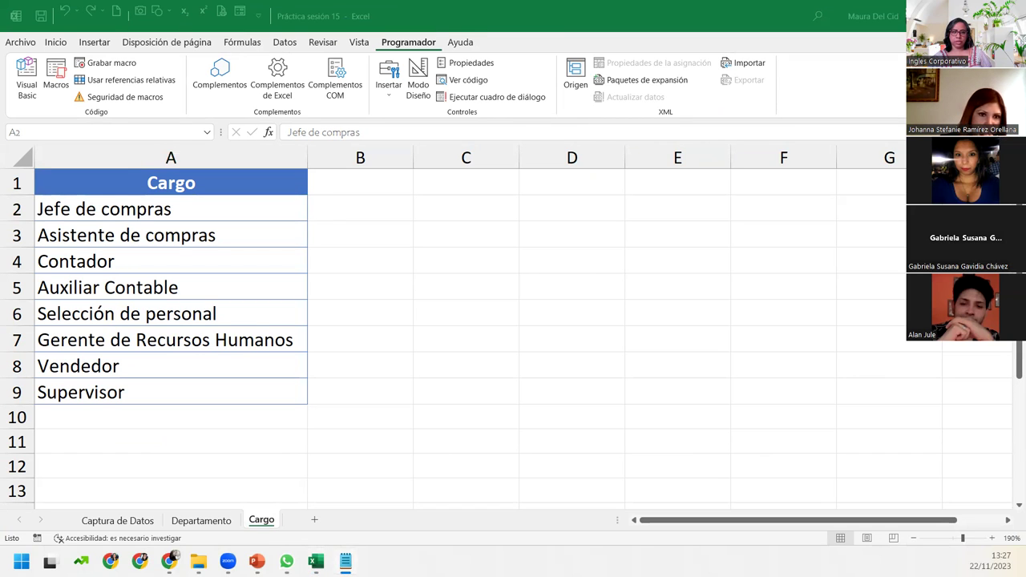
- Switch to the Captura de Datos sheet and reopen the UserForm_Initialize code via Programador > Visual Basic
click(209, 530)
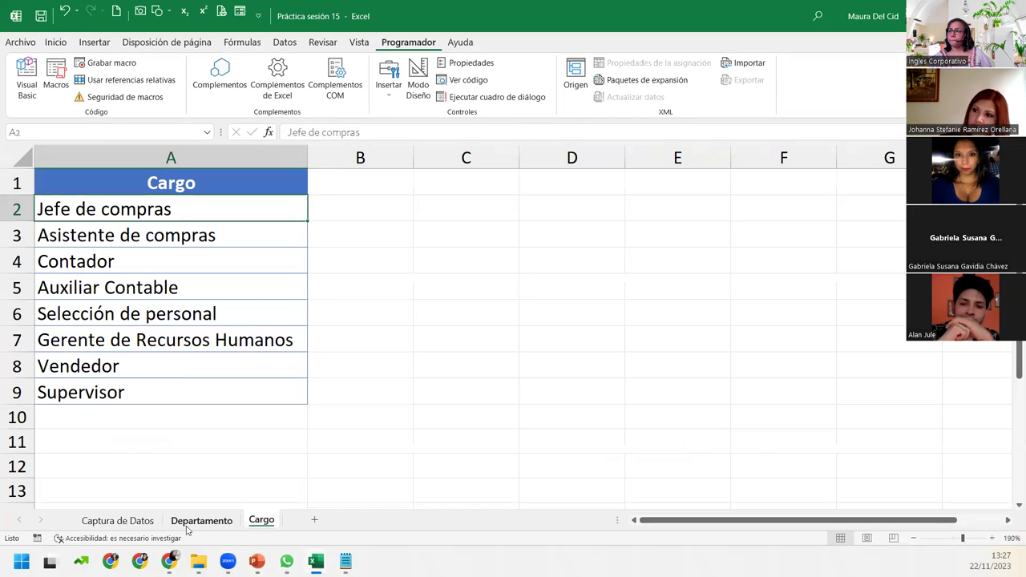
click(119, 520)
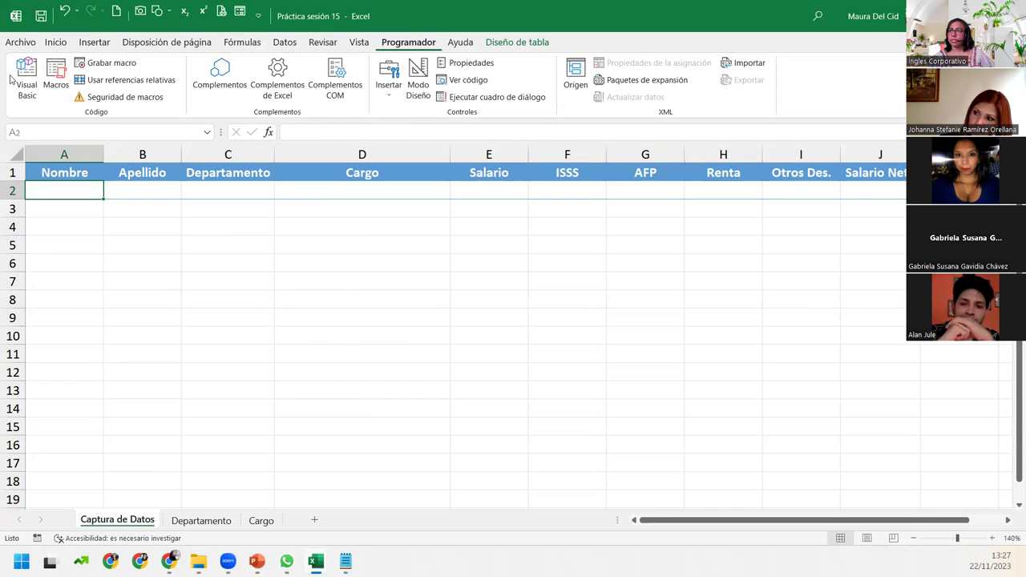
click(11, 78)
click(548, 235)
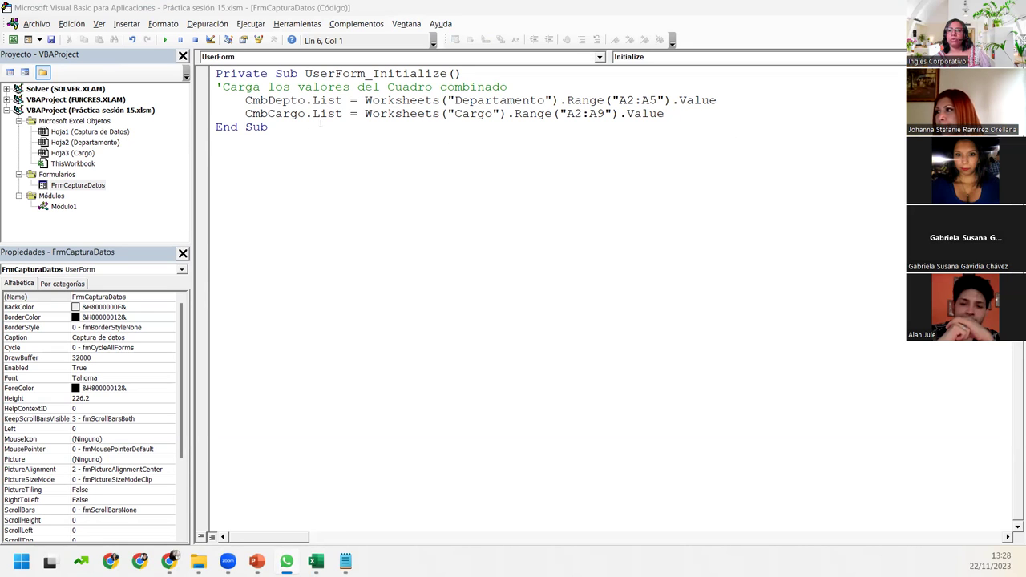
double_click(279, 114)
click(277, 114)
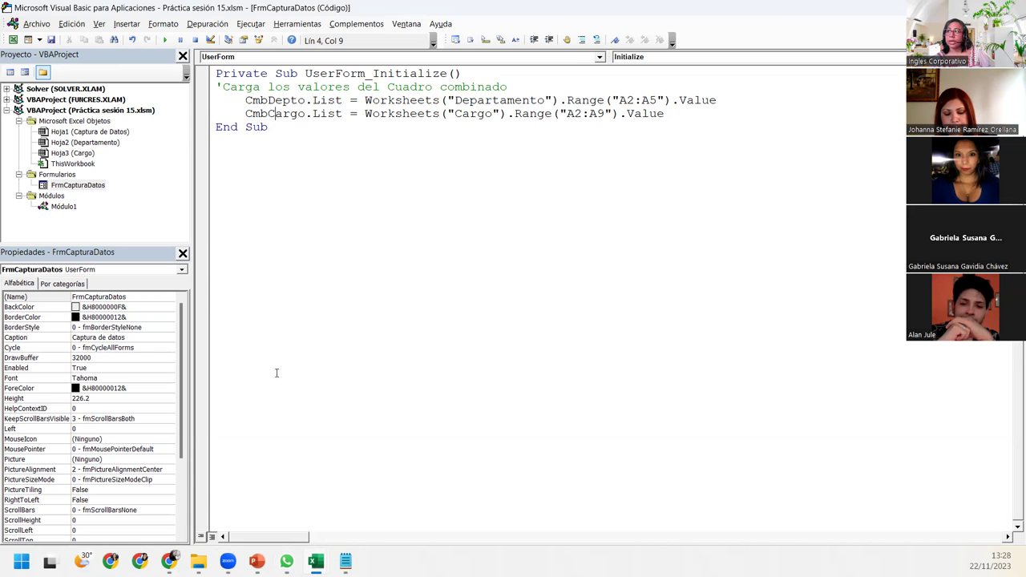
double_click(289, 114)
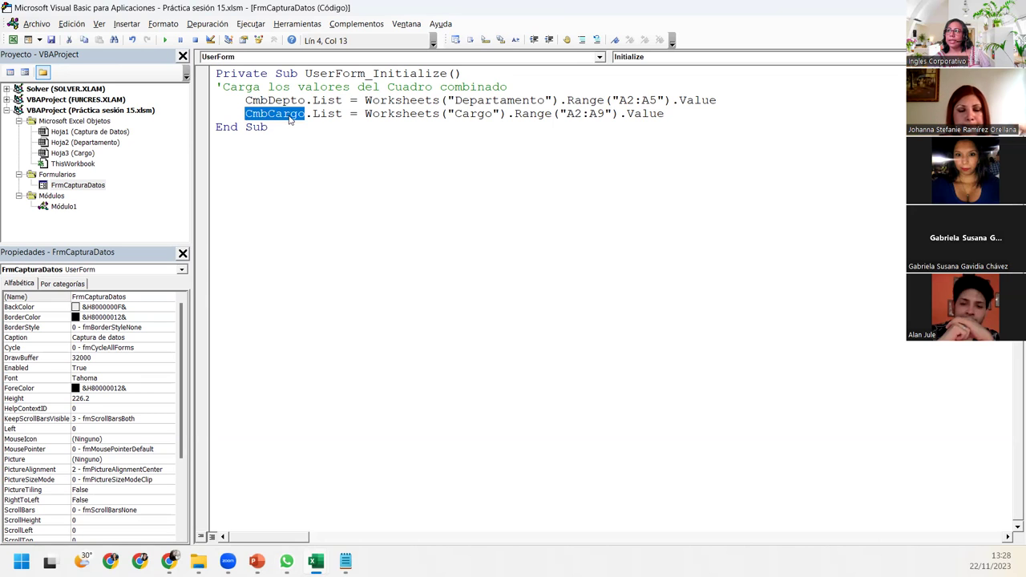
click(289, 114)
double_click(277, 114)
click(314, 240)
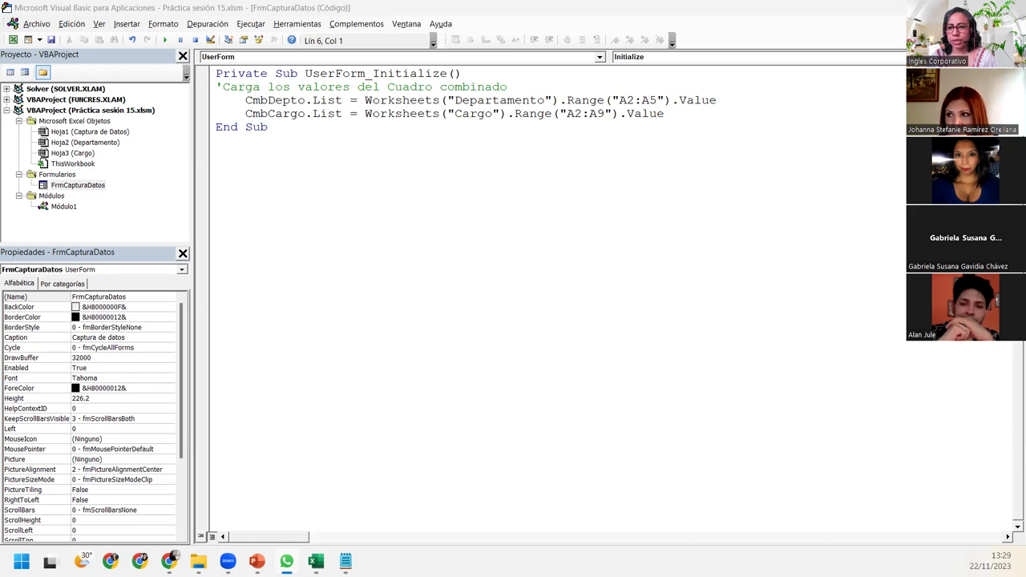
mouse_move(315, 561)
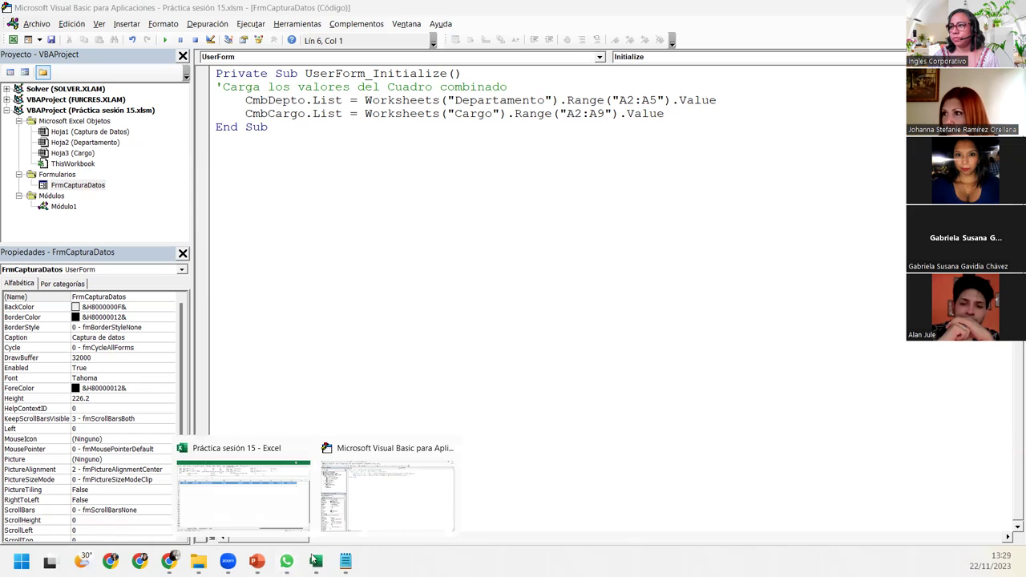
click(264, 518)
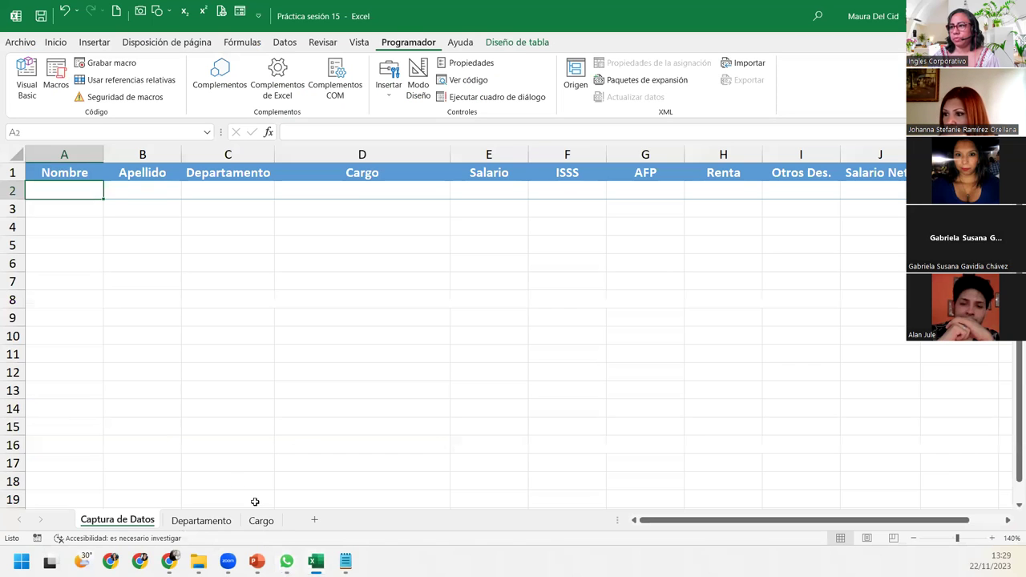
click(184, 525)
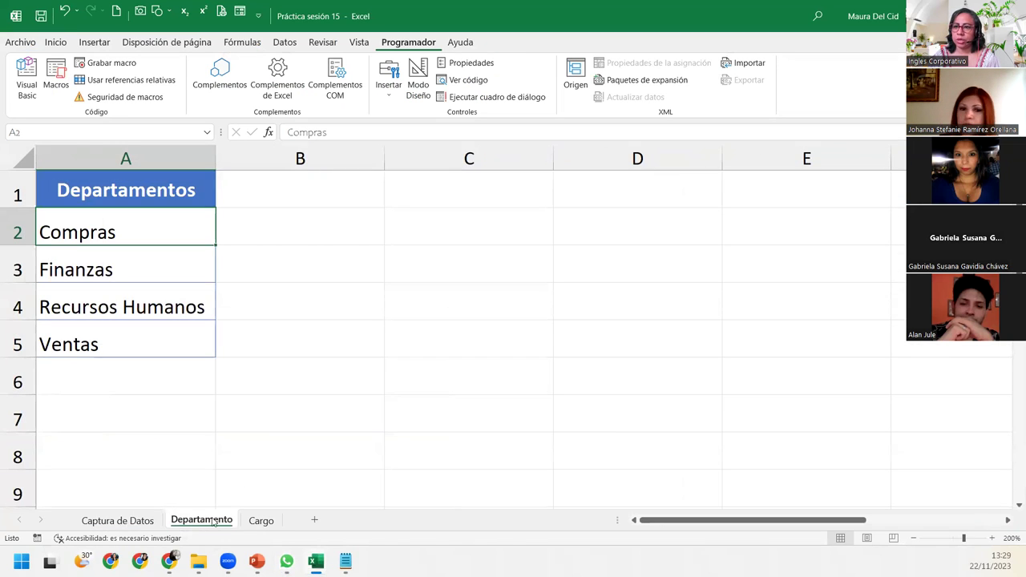
click(261, 521)
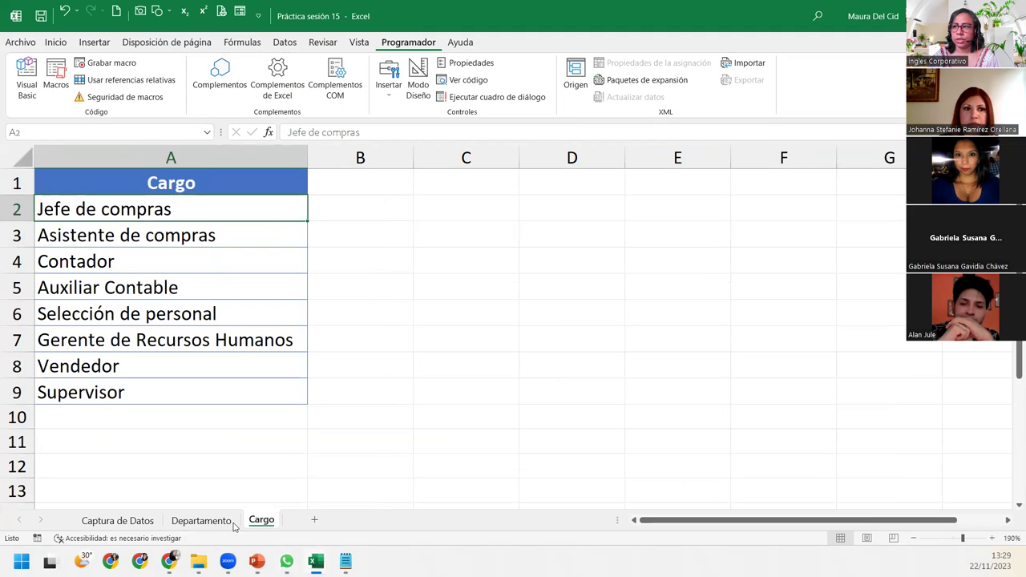
click(204, 521)
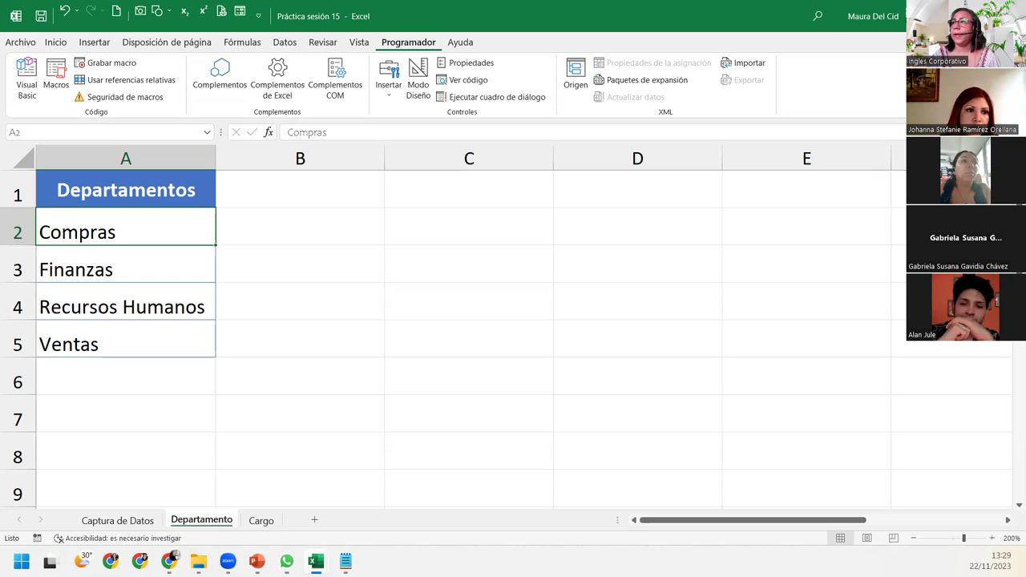
mouse_move(315, 561)
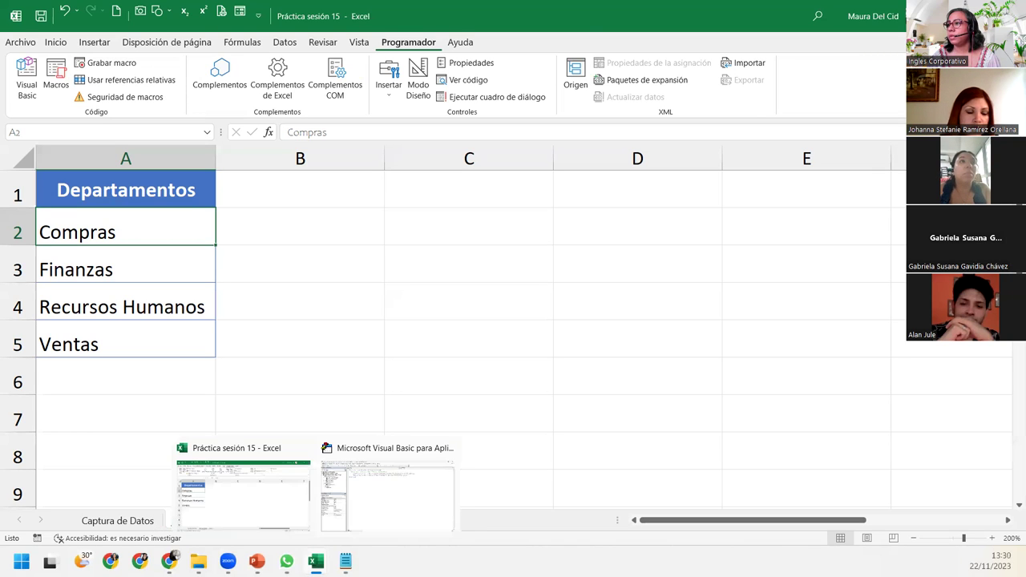
click(336, 499)
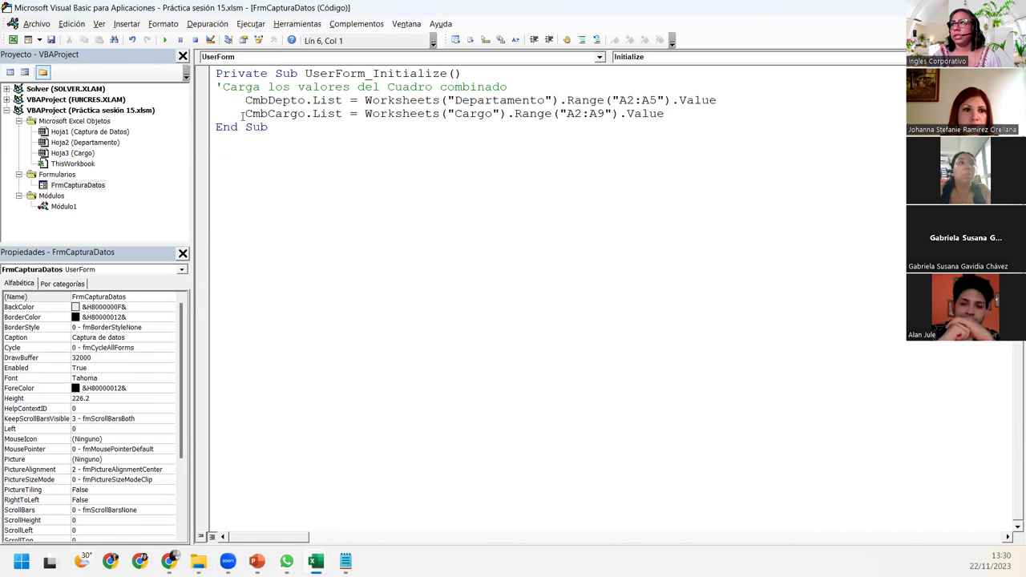
- Compare the Departamento and Cargo sheet names on lines 3 and 4 with the Cargo sheet, then bring up the reference photo
click(543, 103)
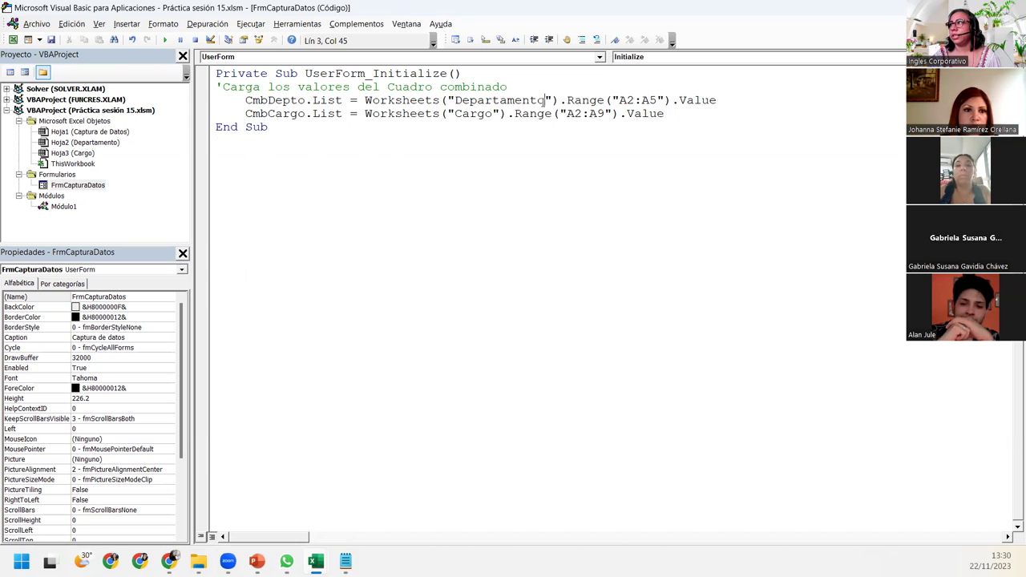
click(491, 114)
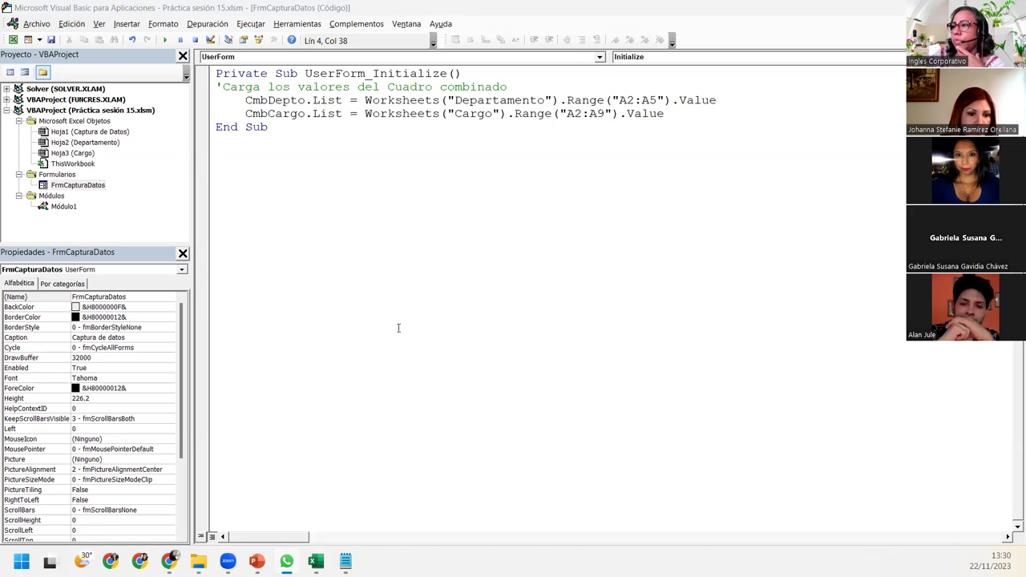
mouse_move(315, 561)
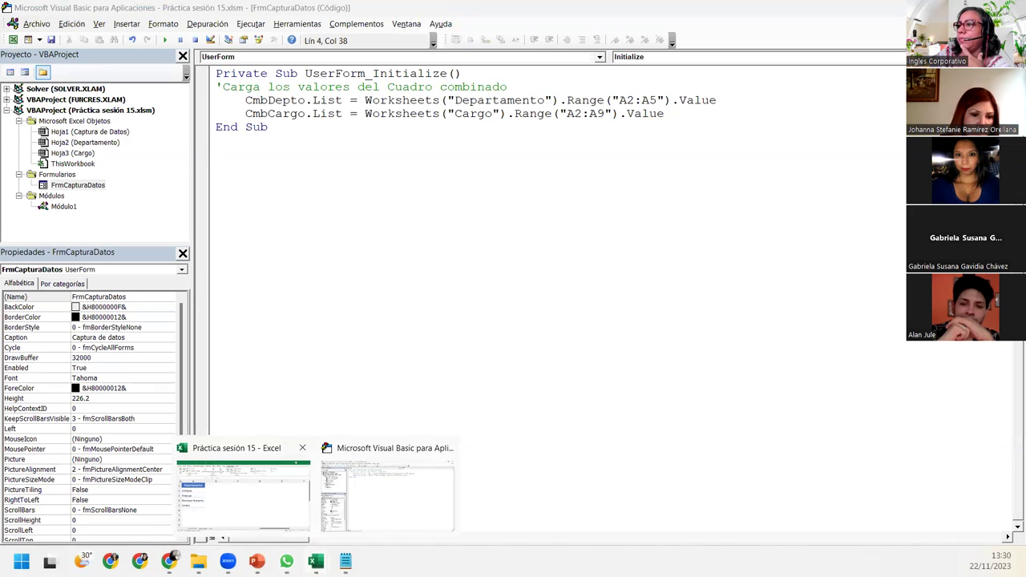
click(213, 513)
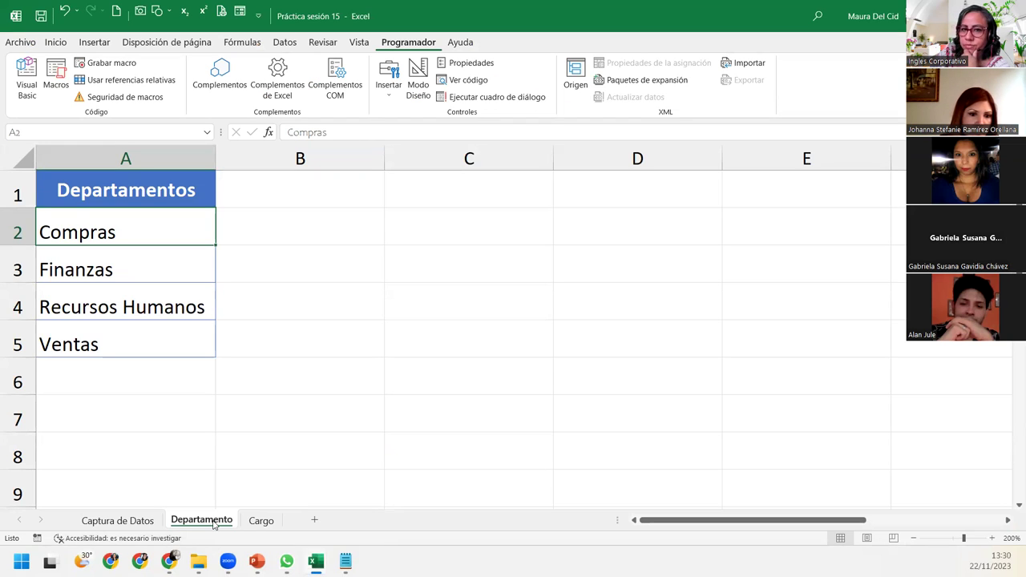
click(262, 521)
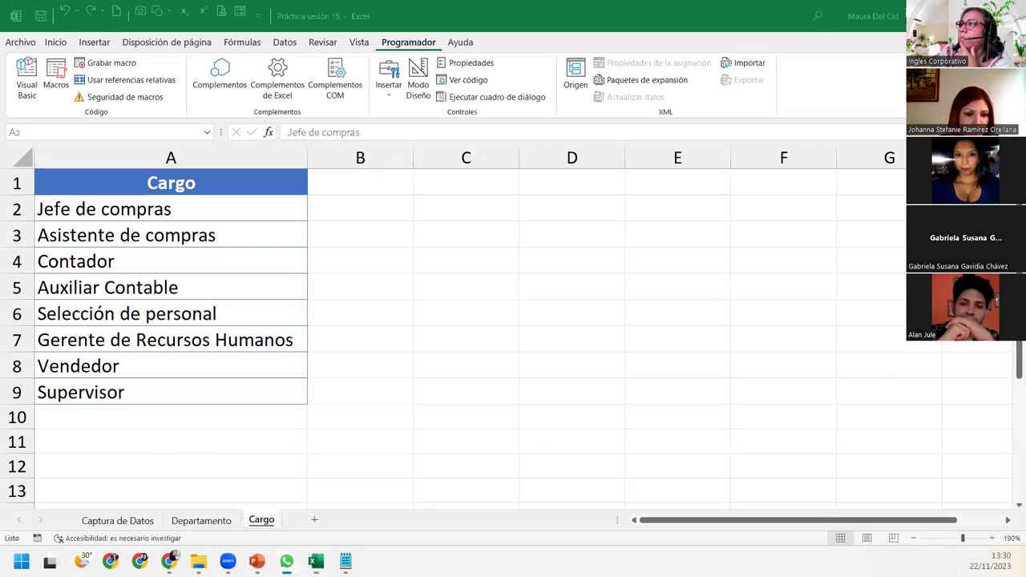
key(alt+Tab)
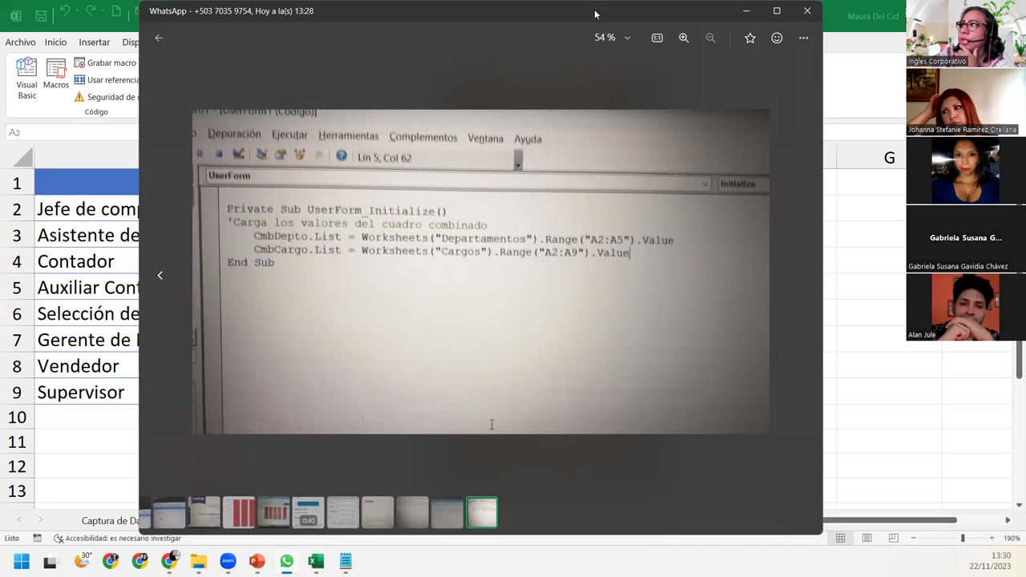
- Close the reference-code photo with Escape to return to the Cargo sheet
key(Escape)
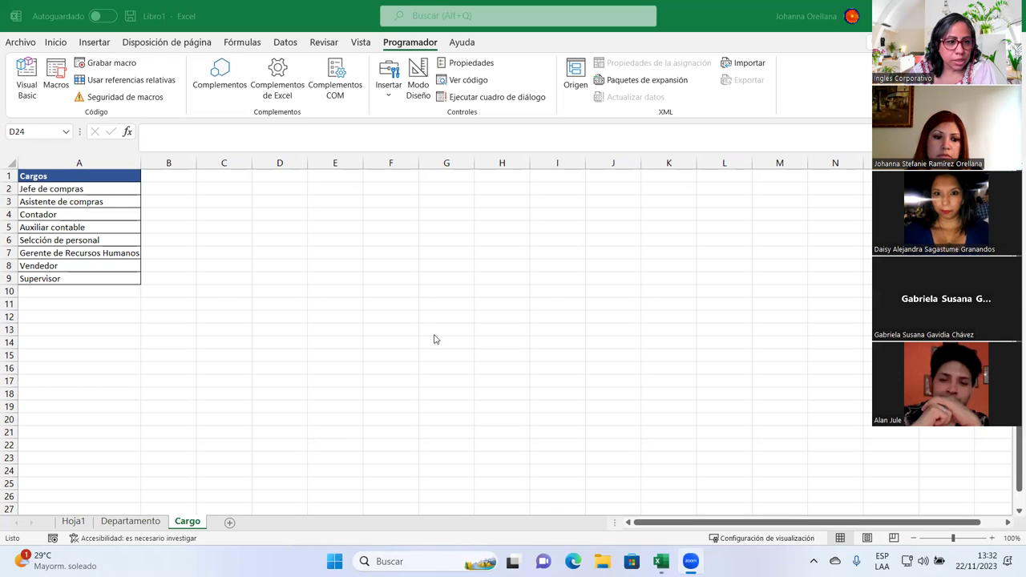
- Show the Departamento sheet (Compras, Finanzas, Recursos Humanos, Ventas) and open the VBA editor
click(149, 524)
click(148, 525)
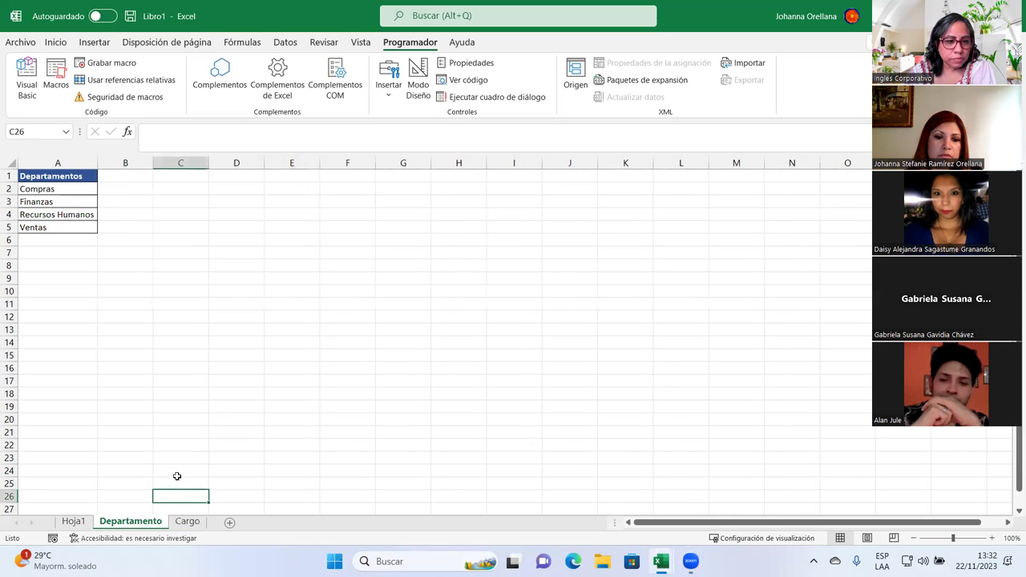
click(40, 74)
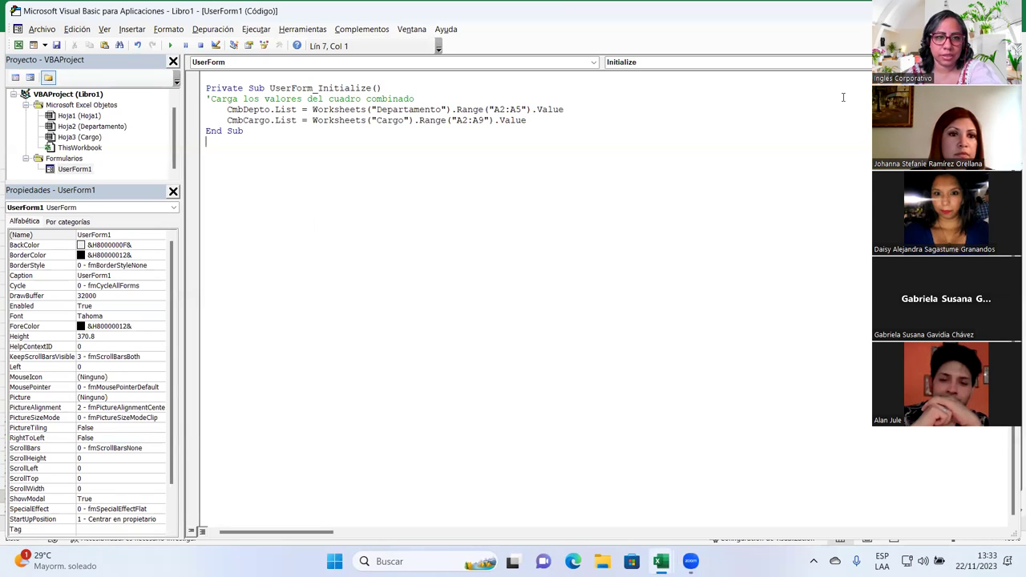
click(170, 46)
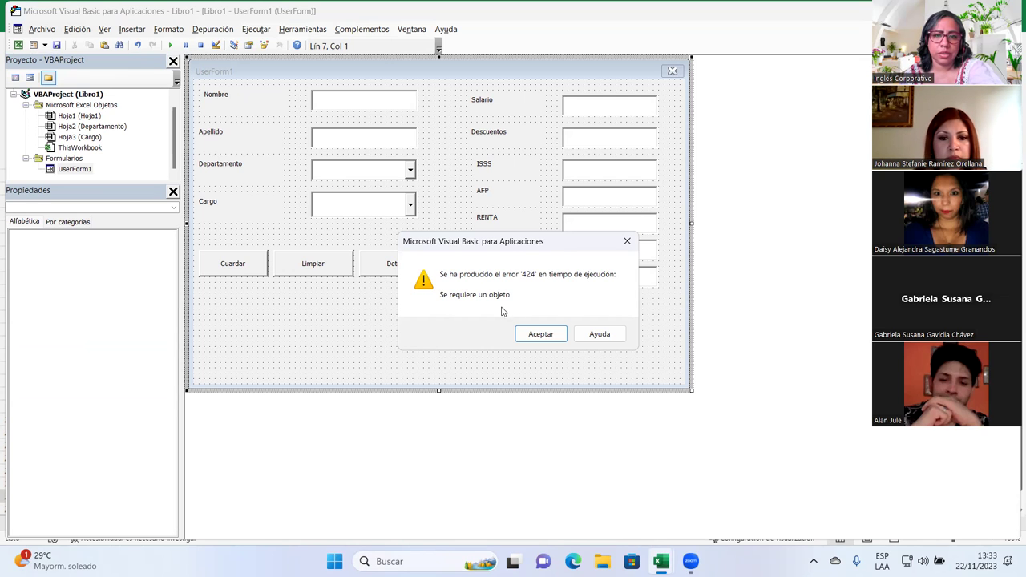
click(543, 333)
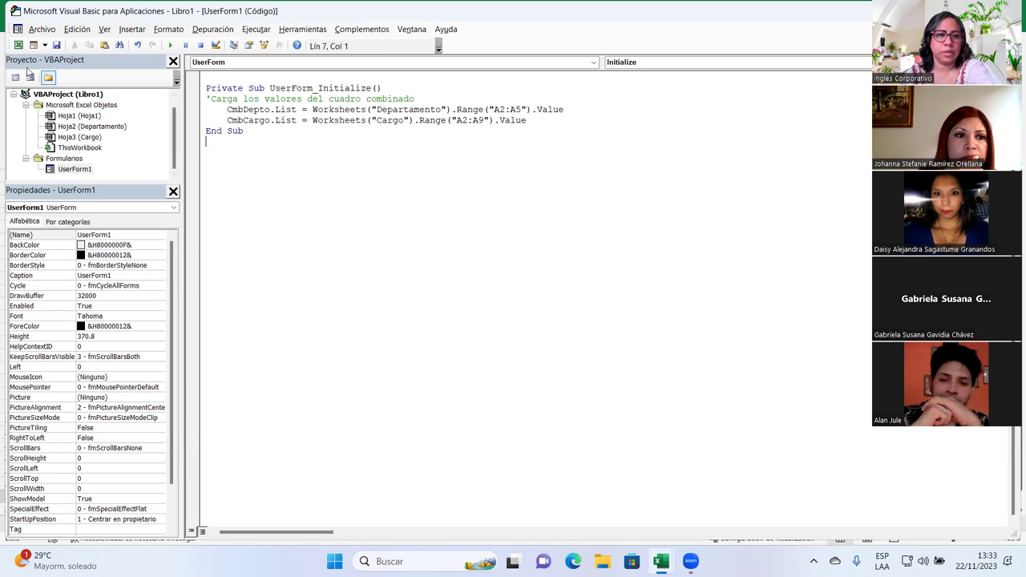
double_click(75, 170)
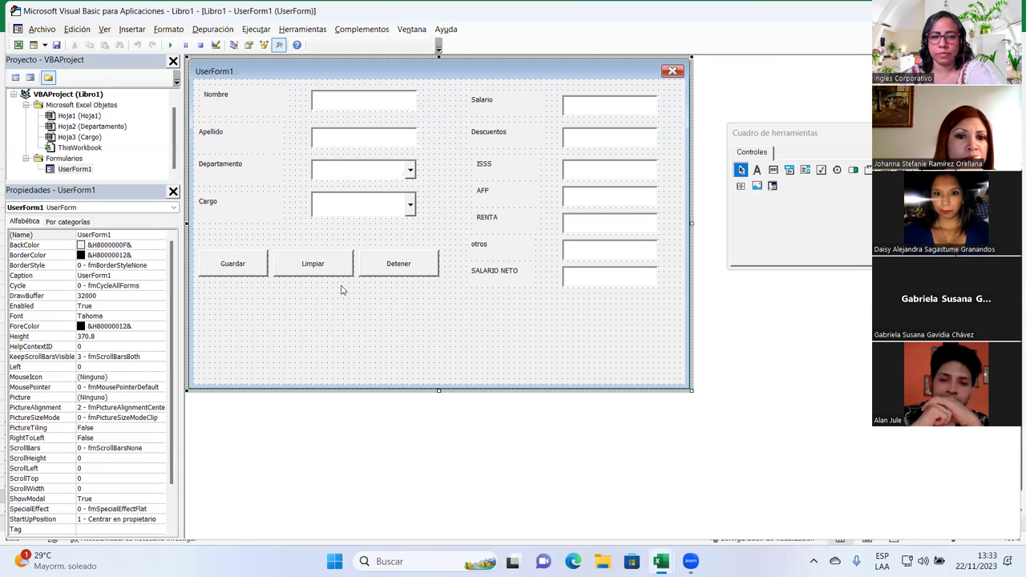
click(411, 175)
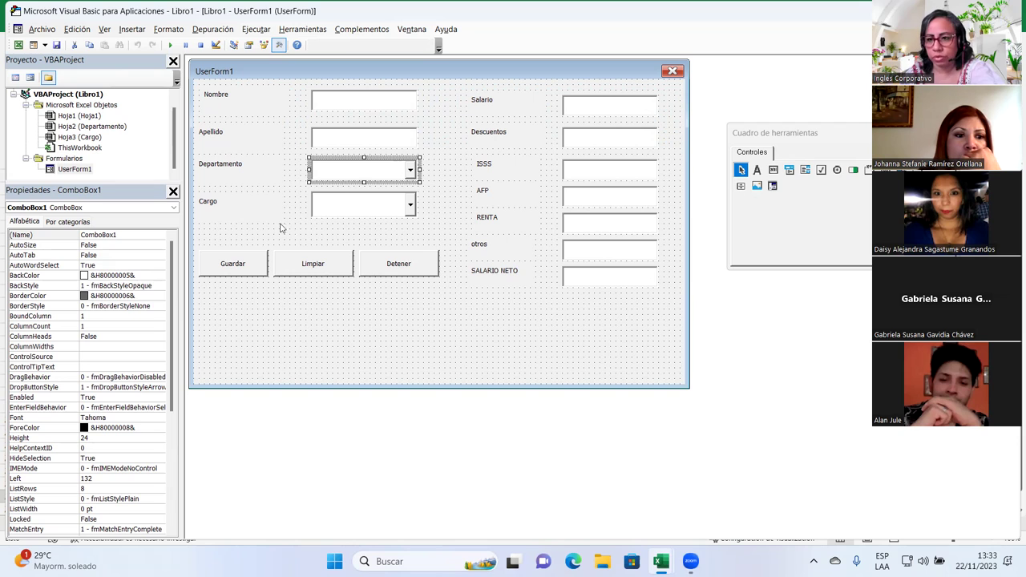
click(154, 235)
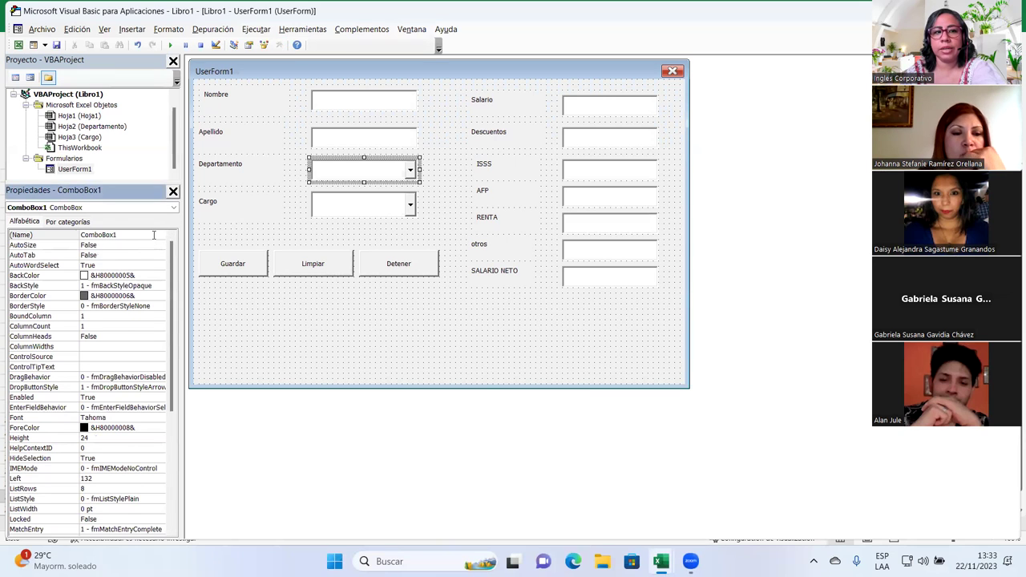
click(377, 213)
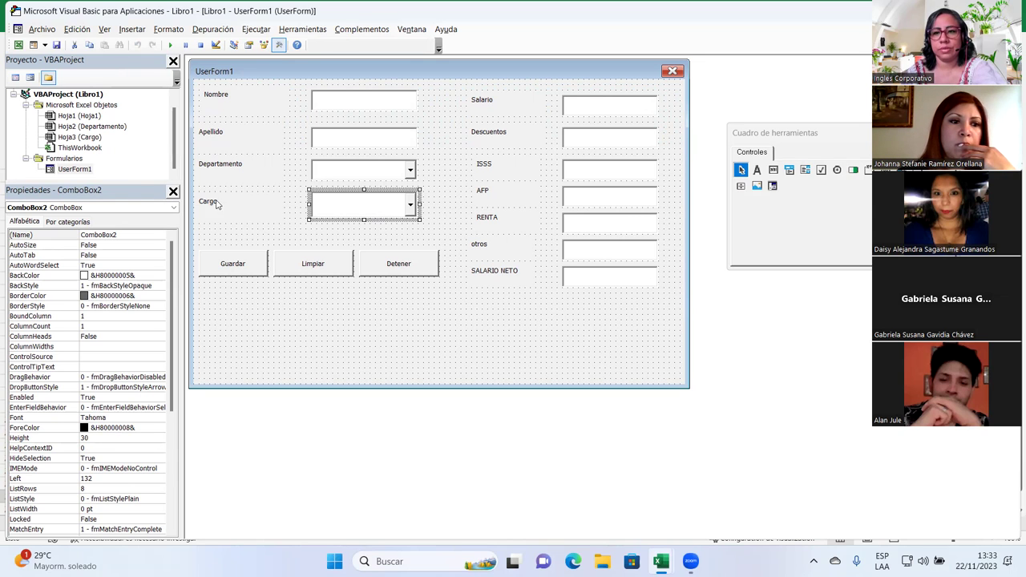
double_click(244, 294)
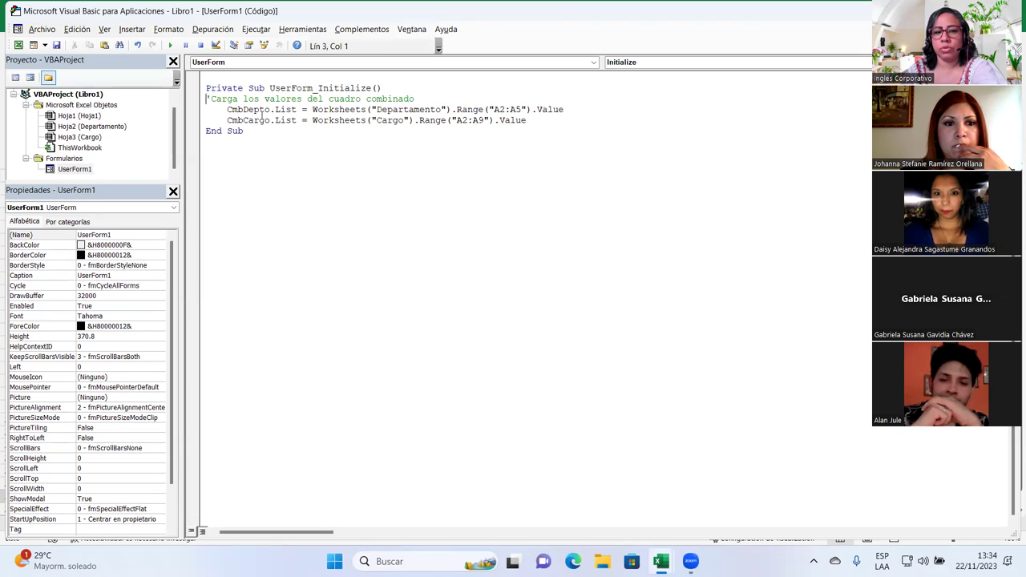
click(270, 109)
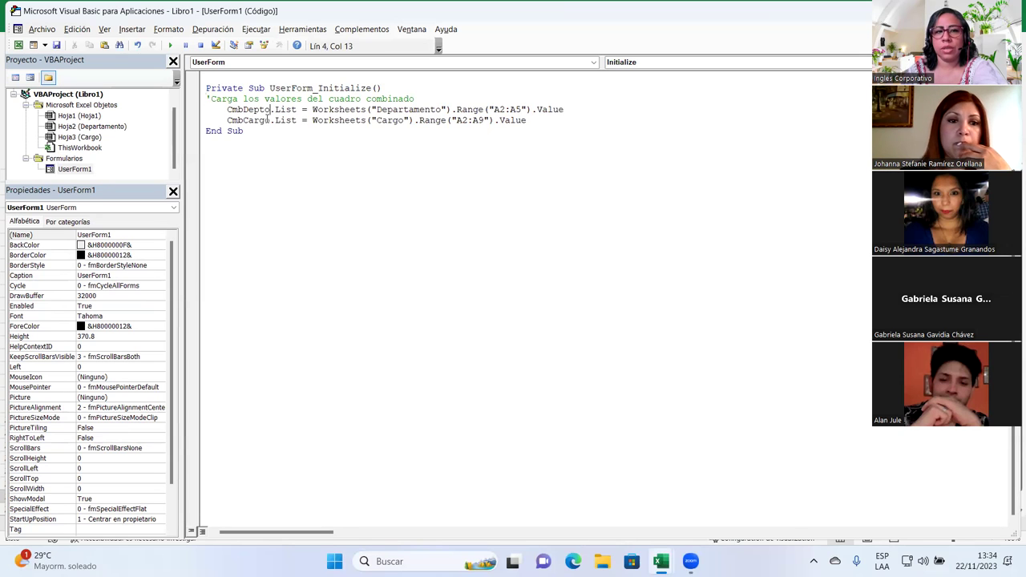
- Replace CmbDepto with ComboBox1 on line 4 and CmbCargo with ComboBox2 on line 5
key(BackSpace)
key(BackSpace)
key(BackSpace)
key(BackSpace)
key(BackSpace)
text(Combo)
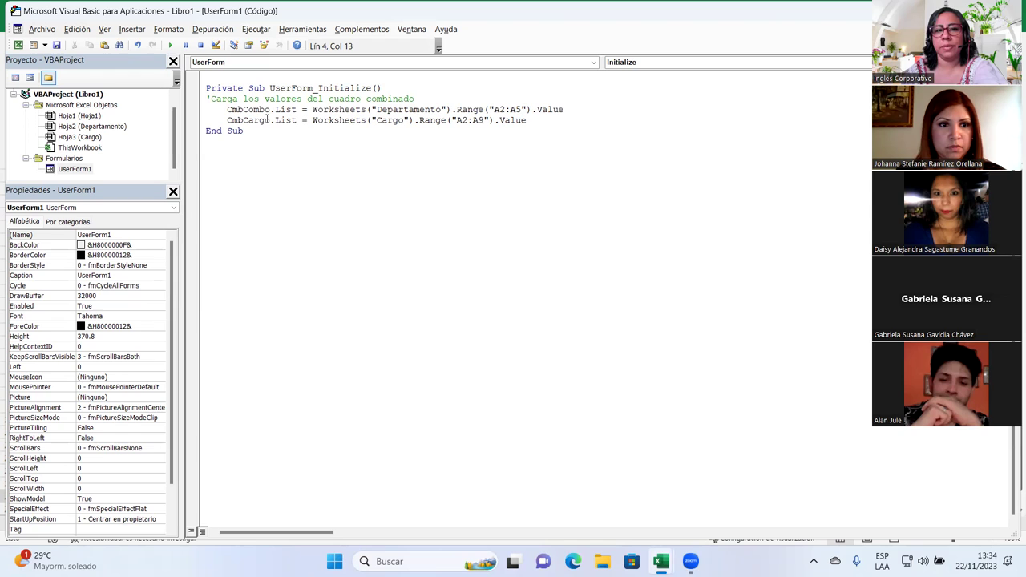
key(BackSpace)
key(BackSpace)
key(BackSpace)
key(BackSpace)
key(BackSpace)
key(BackSpace)
key(BackSpace)
key(Caps_Lock)
text(bo)
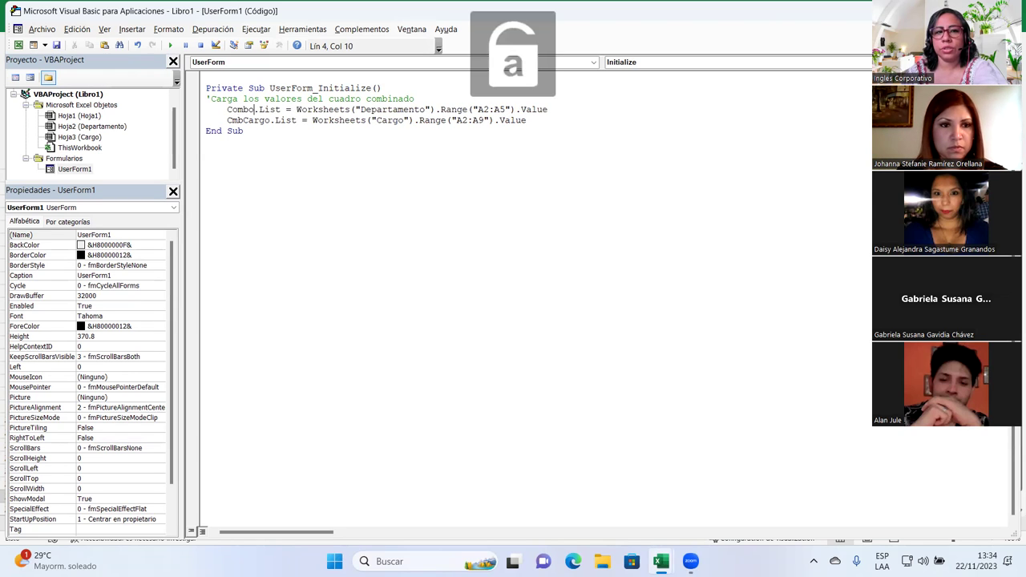
text(box1)
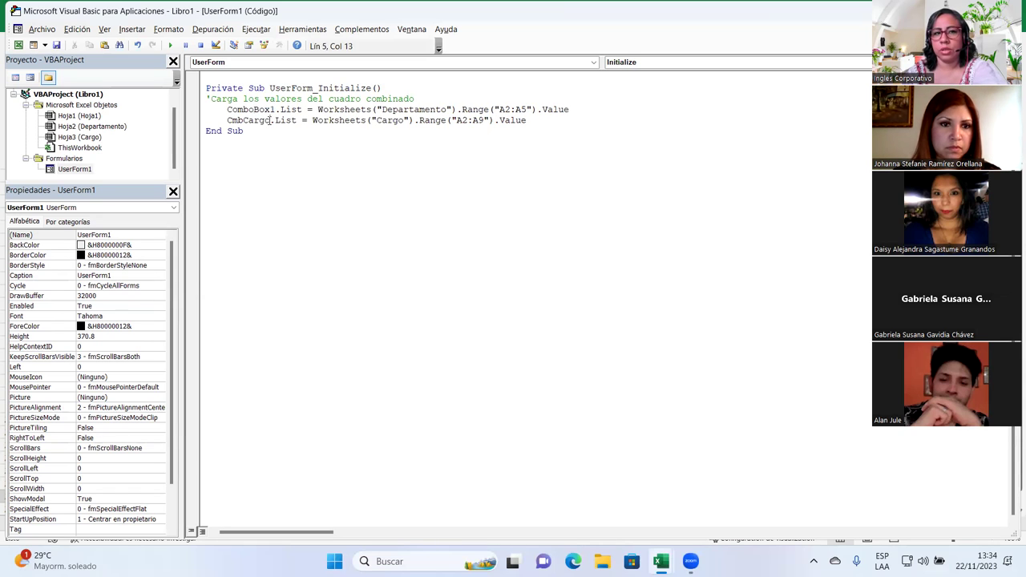
text(1)
key(BackSpace)
key(BackSpace)
key(BackSpace)
key(BackSpace)
key(BackSpace)
key(BackSpace)
key(BackSpace)
key(BackSpace)
text(ombo)
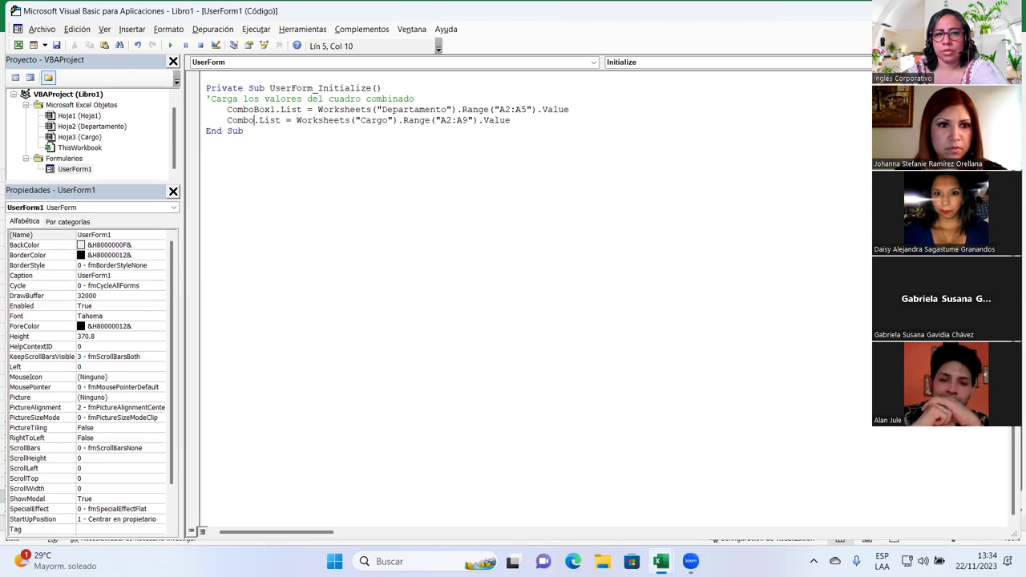
key(Caps_Lock)
text(B)
key(Caps_Lock)
text(ox2)
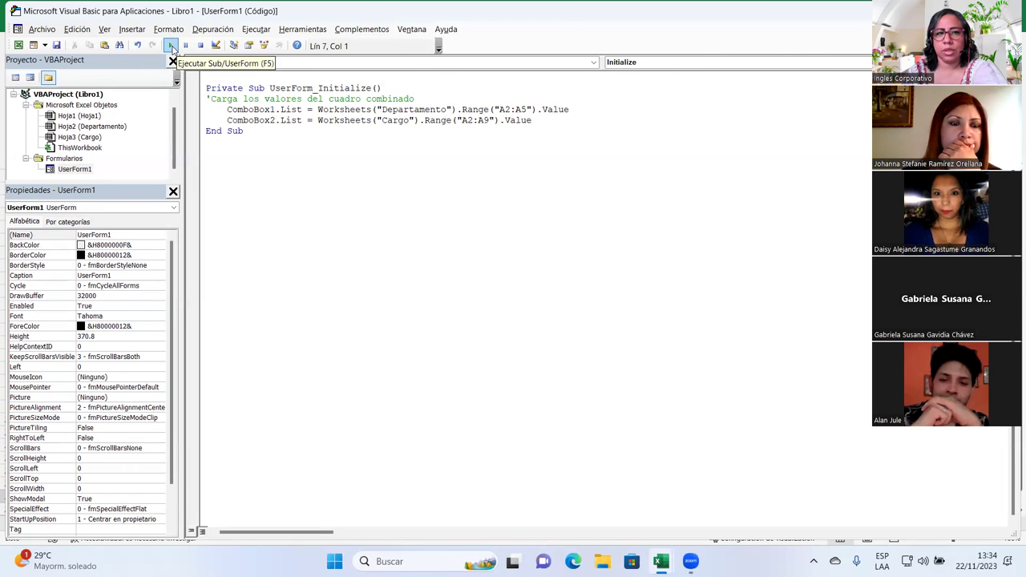
- Run UserForm1, check the Departamento dropdown lists Compras, Finanzas, Recursos Humanos and Ventas, then close it
click(171, 46)
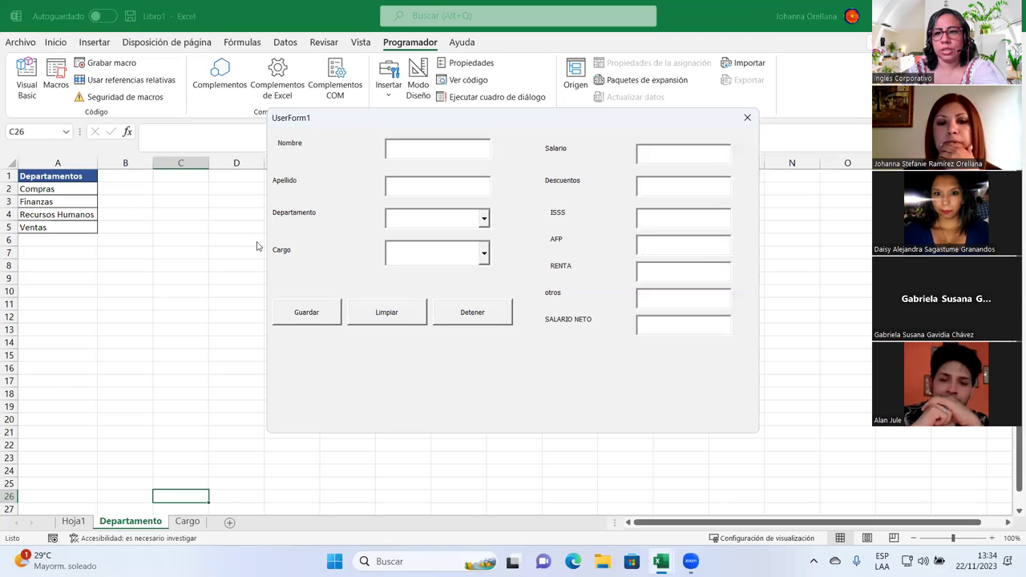
click(484, 220)
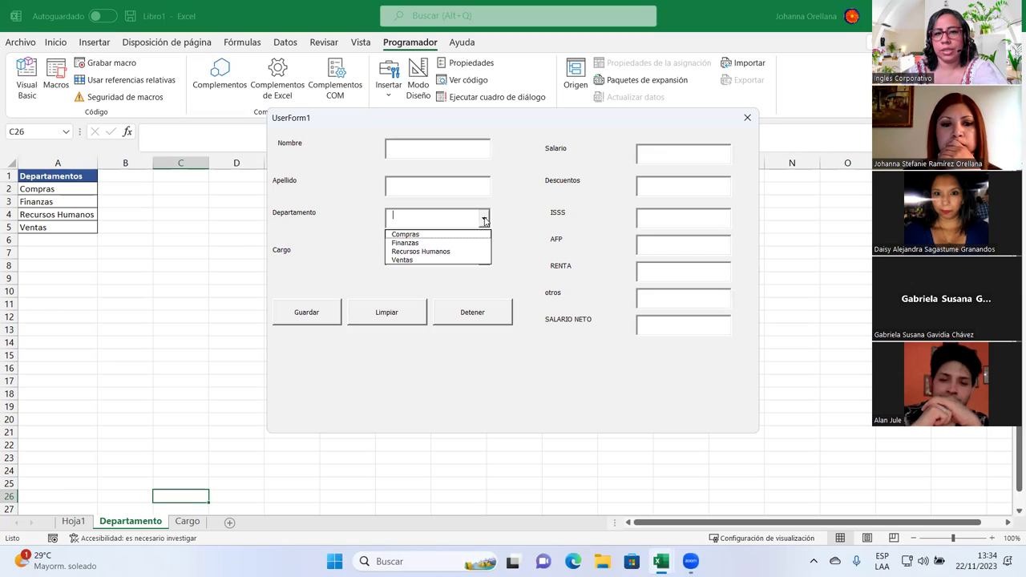
click(485, 252)
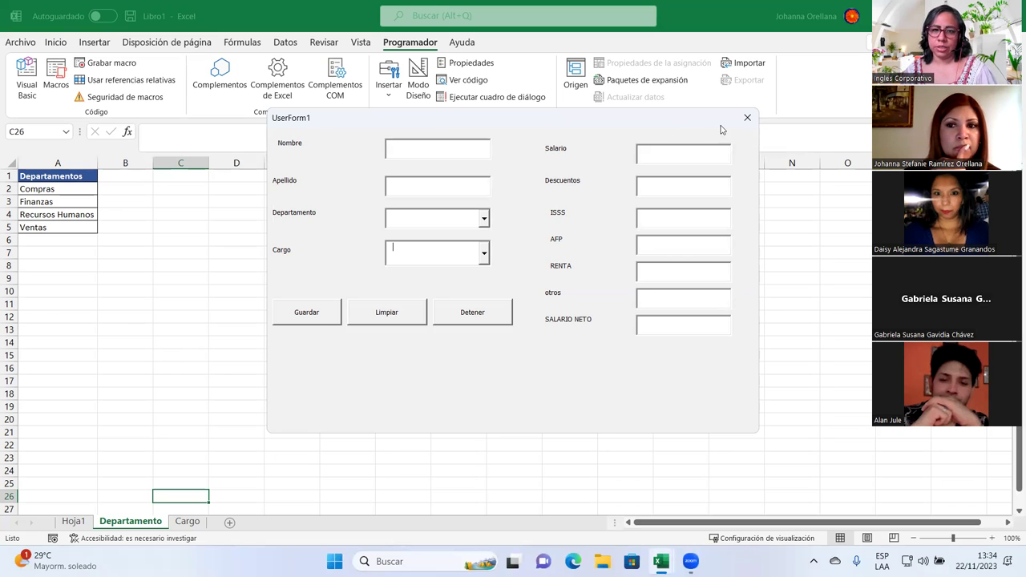
click(744, 119)
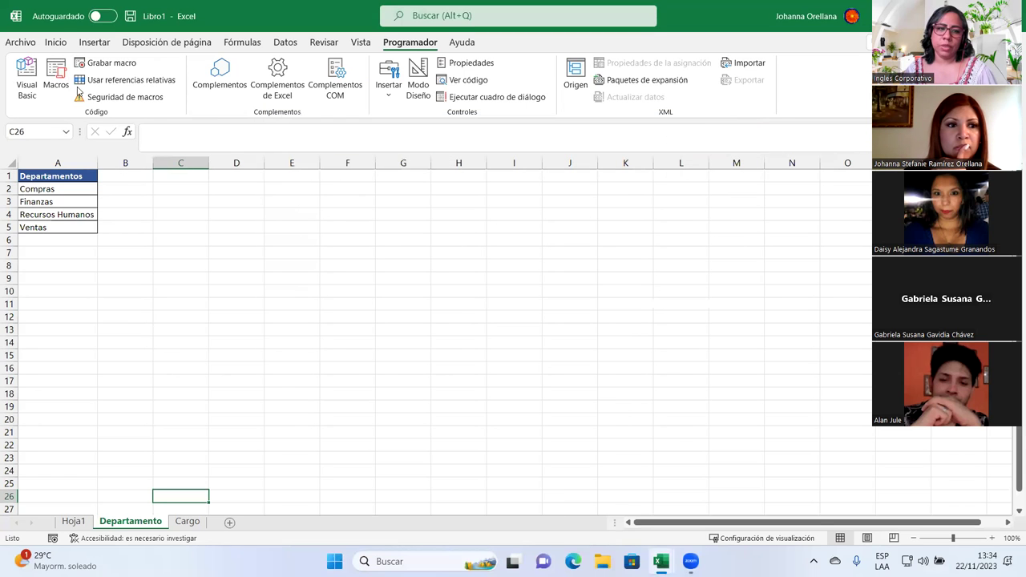
- Check the (Name) of the Nombre, Apellido, Departamento and Cargo labels and the Nombre text box, TextBox1
click(24, 74)
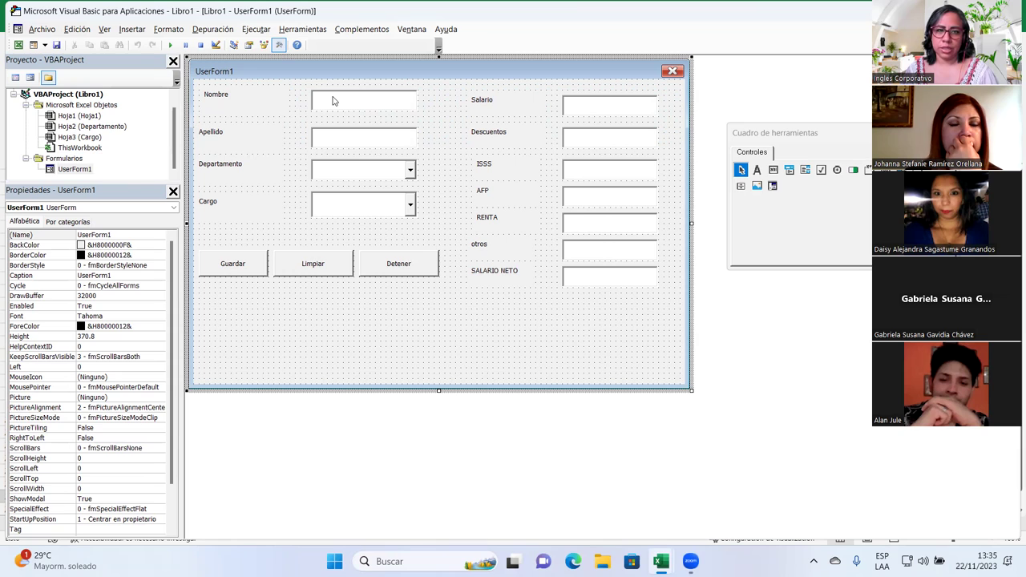
click(335, 100)
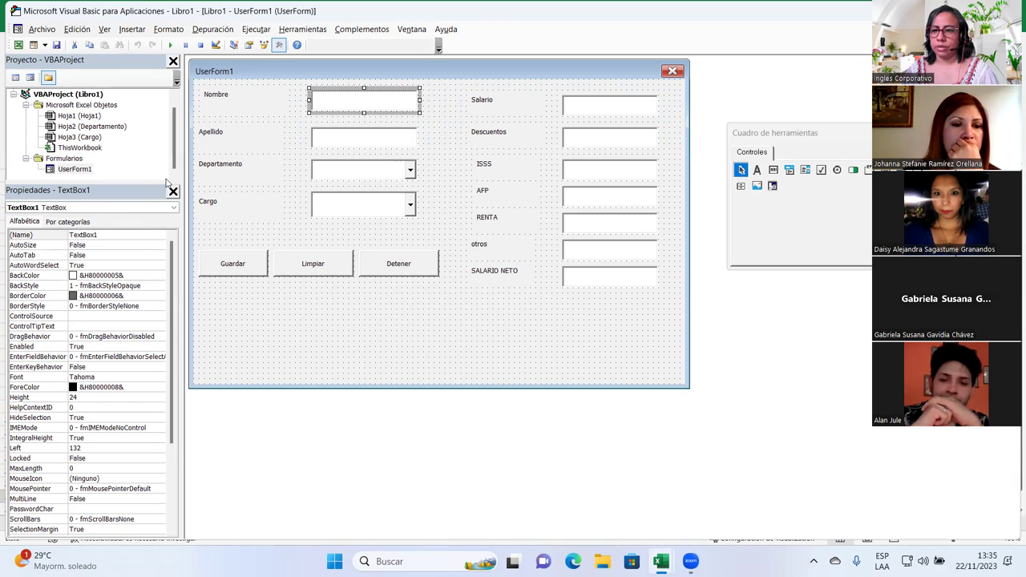
click(237, 102)
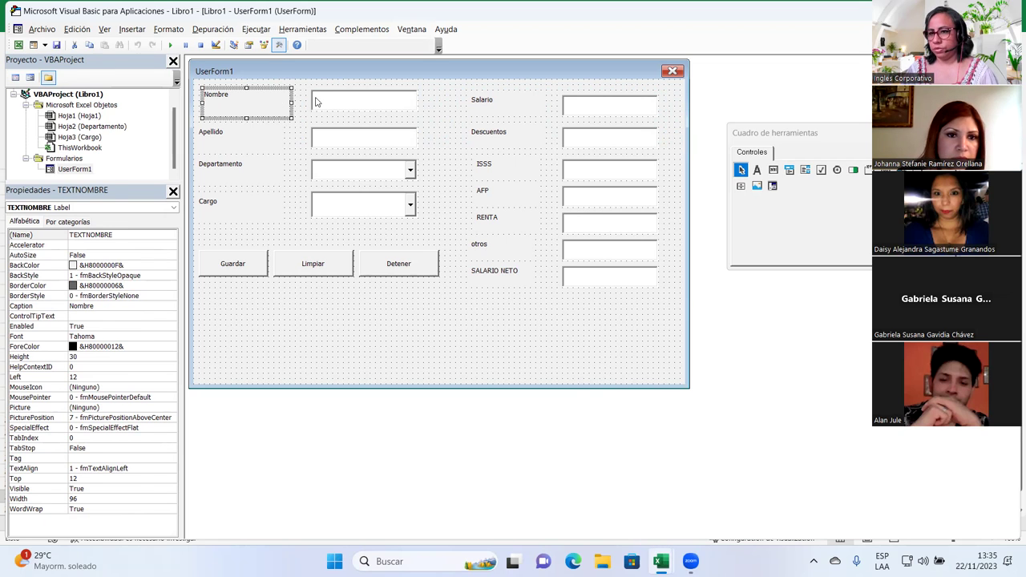
click(316, 102)
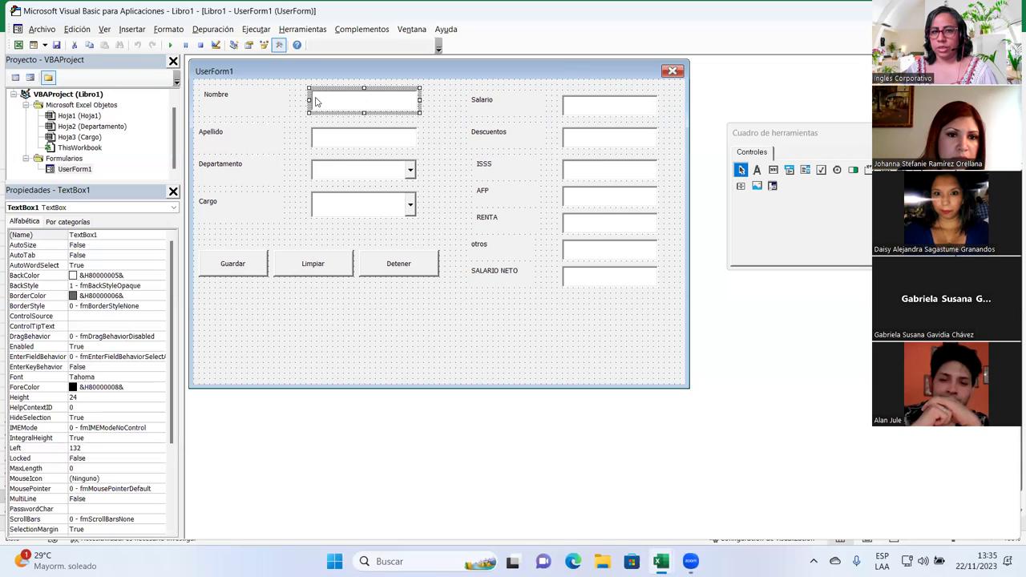
click(207, 101)
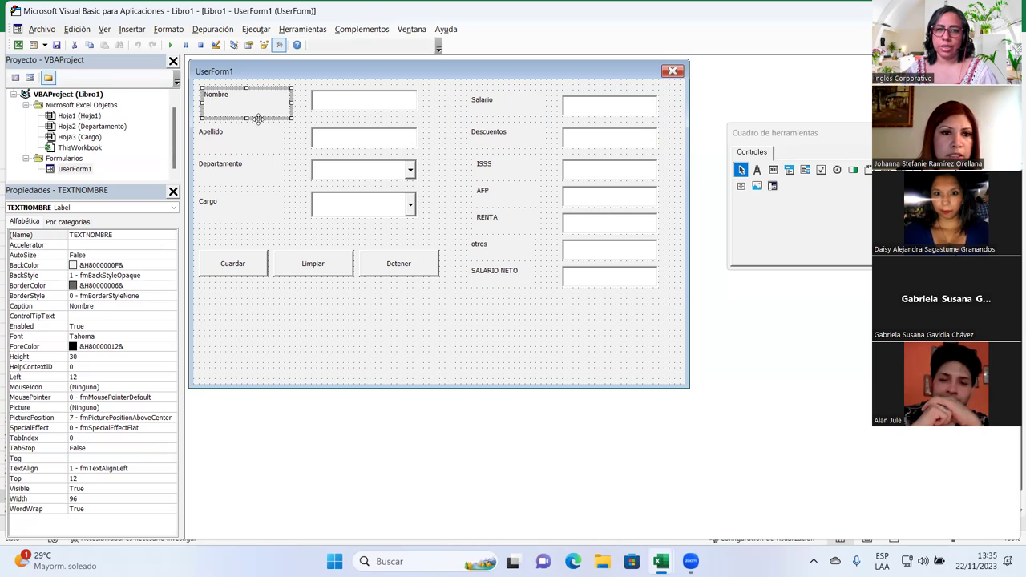
click(224, 152)
click(226, 177)
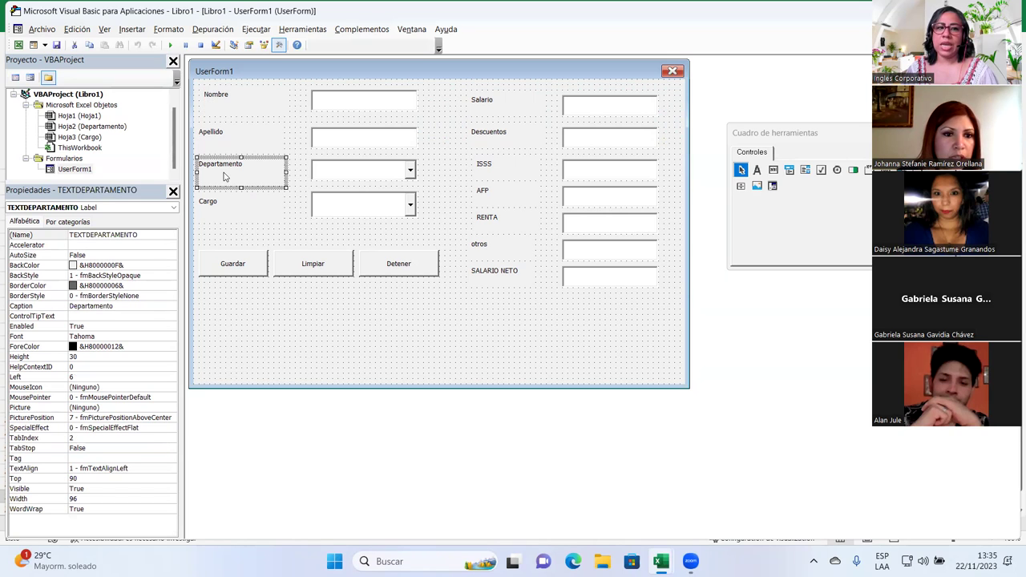
click(227, 209)
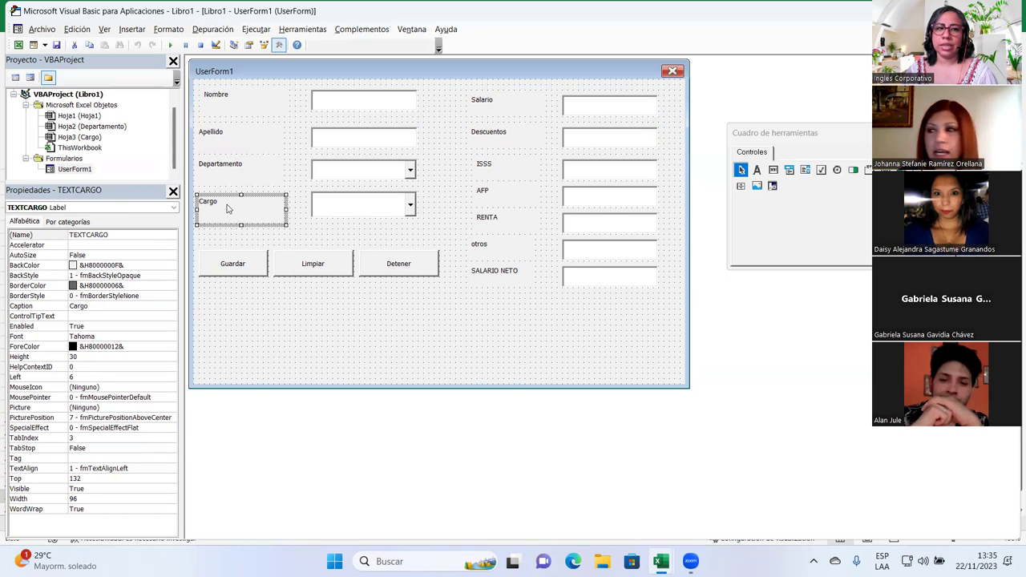
click(358, 106)
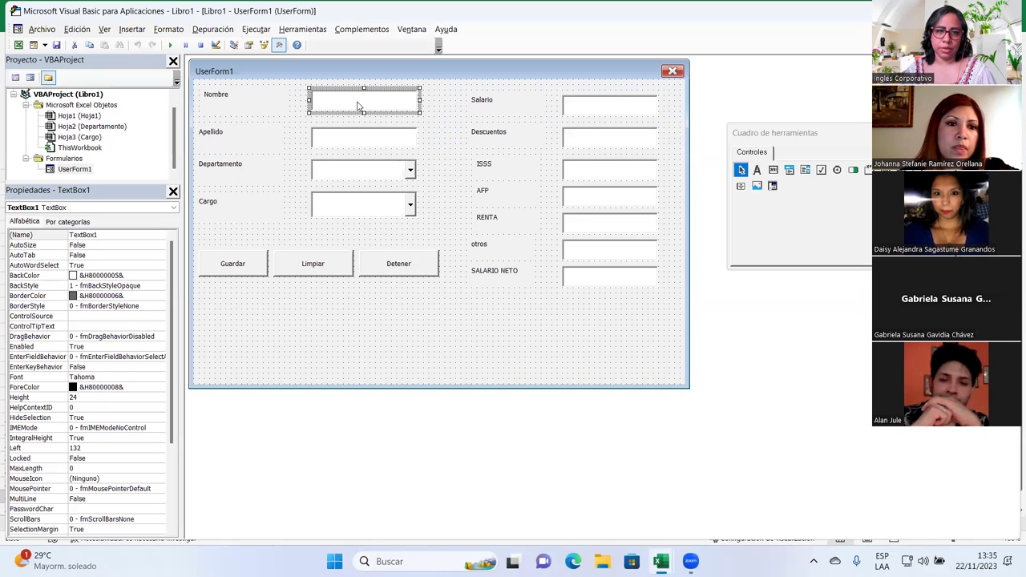
- Check the names of the Apellido, Salario, Descuentos and ISSS text boxes
click(343, 148)
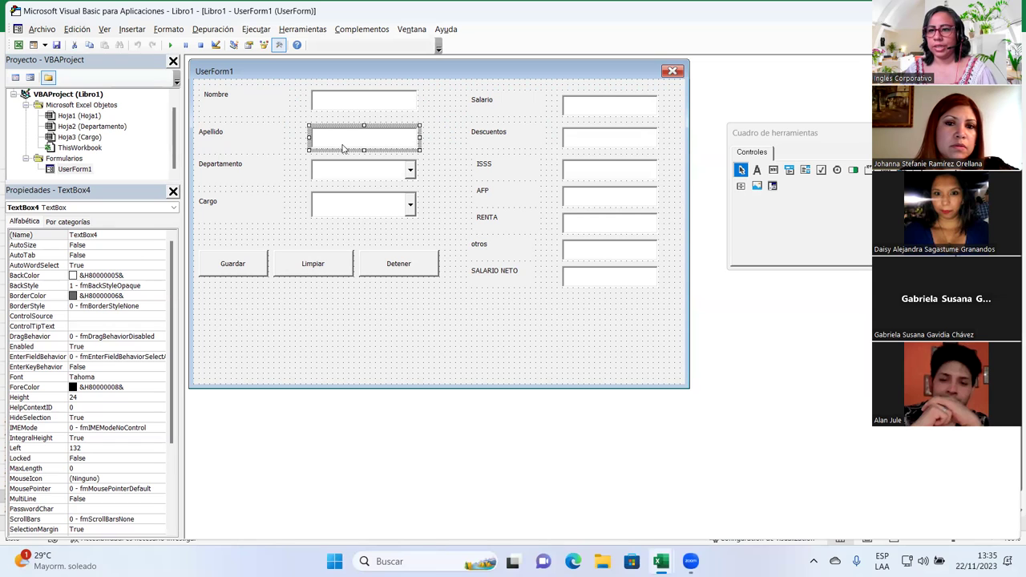
click(611, 114)
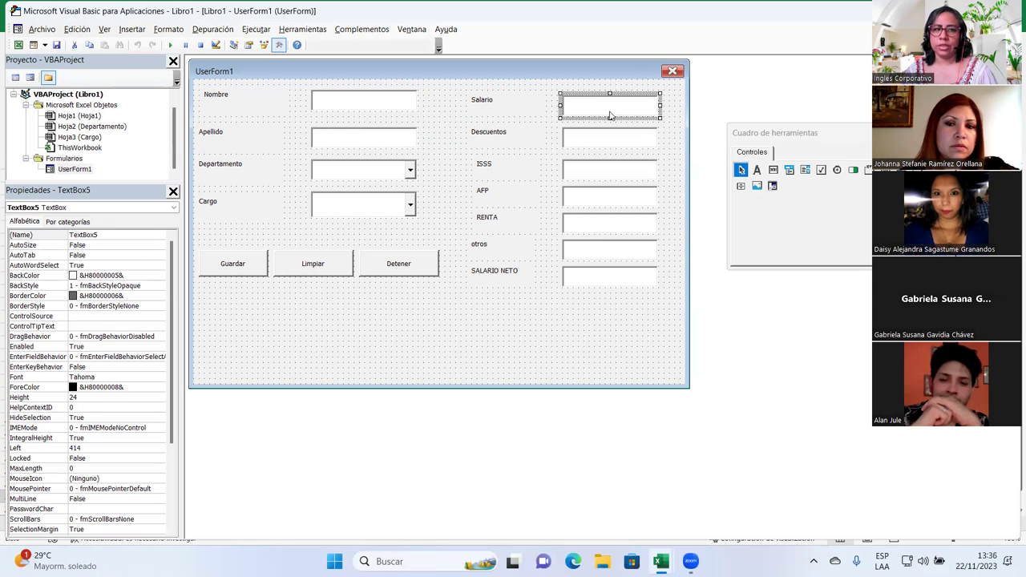
click(603, 141)
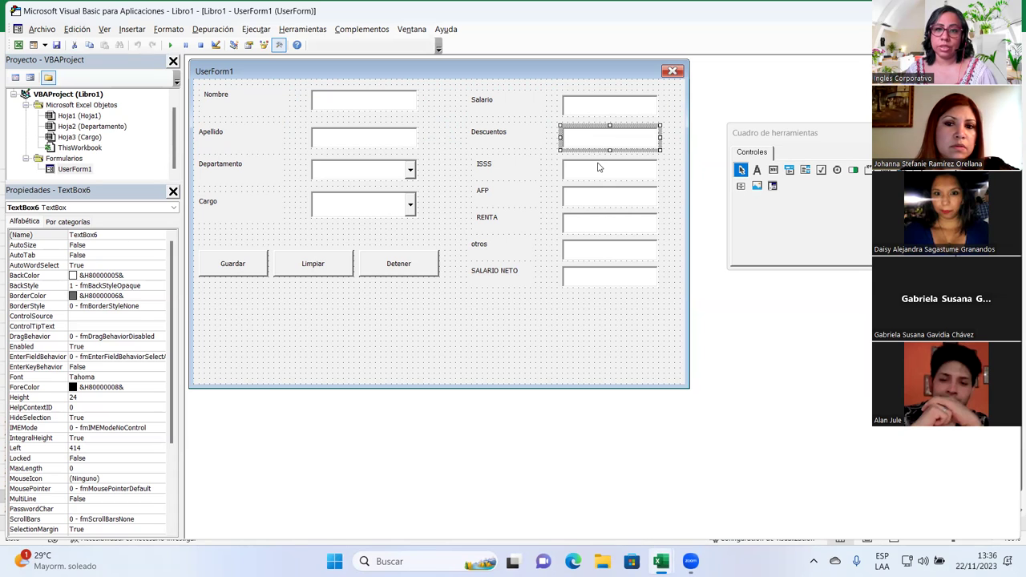
click(597, 166)
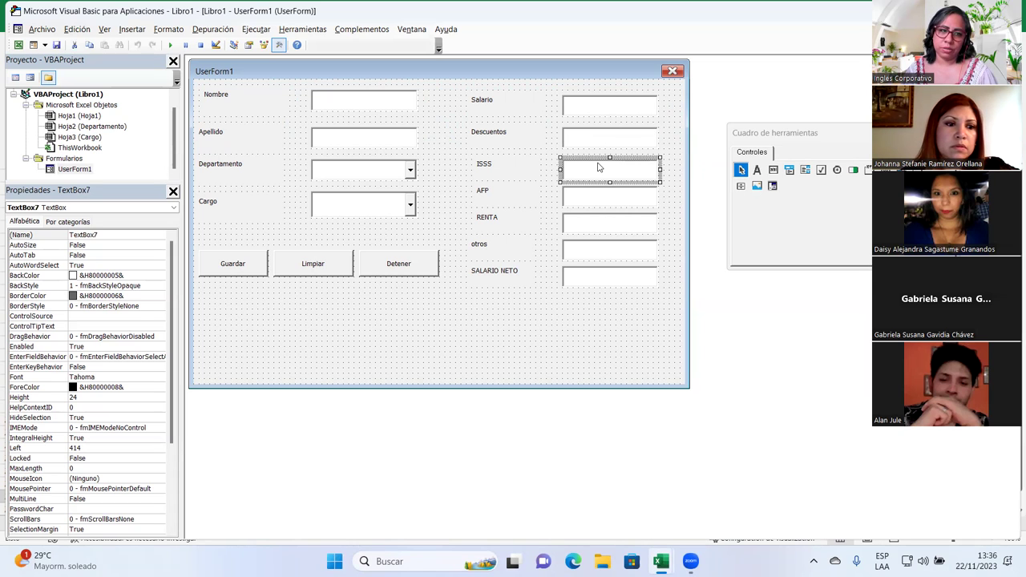
click(248, 106)
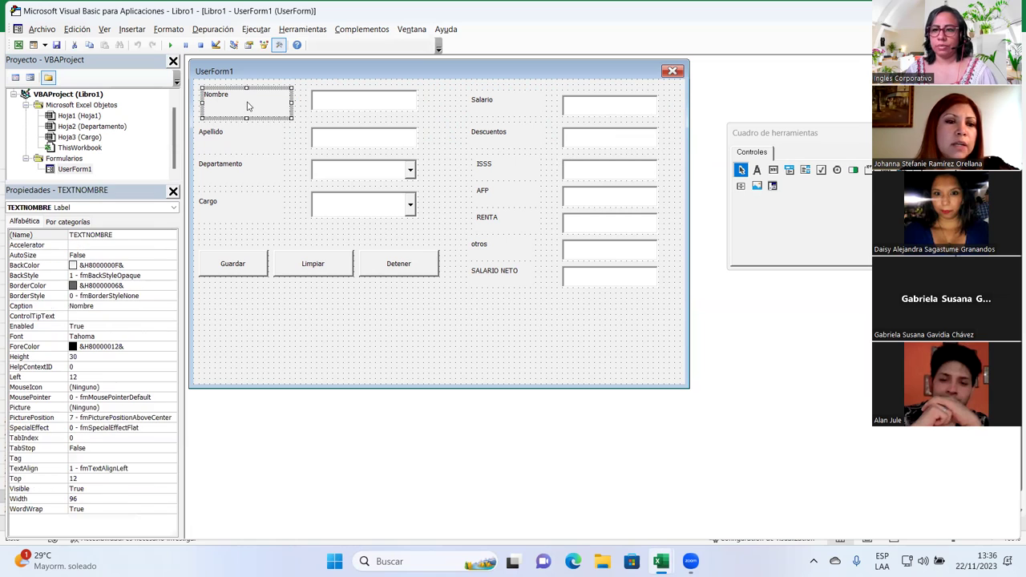
- Rename the Nombre text box from TextBox1 to Txtnombre
click(365, 103)
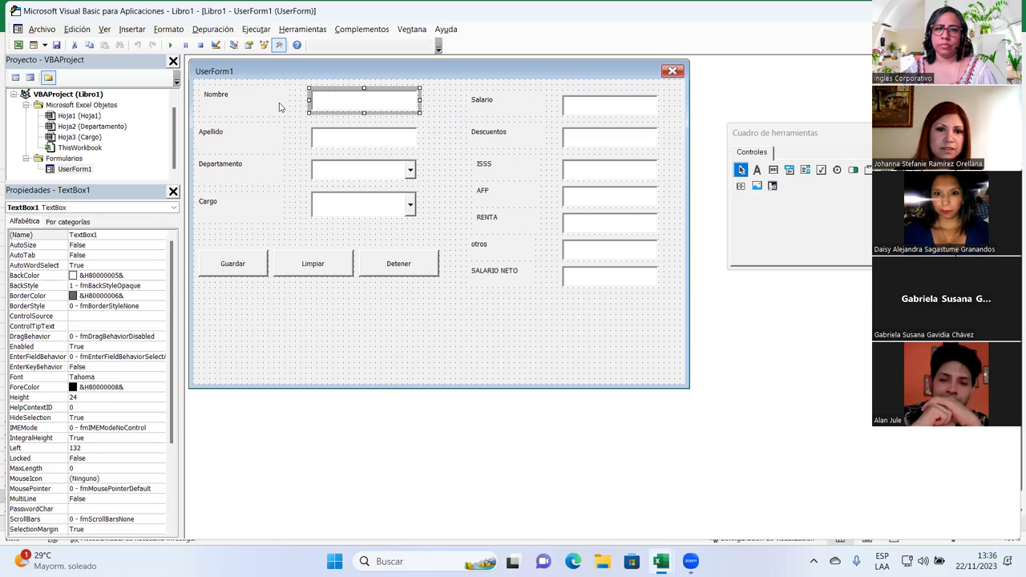
click(113, 236)
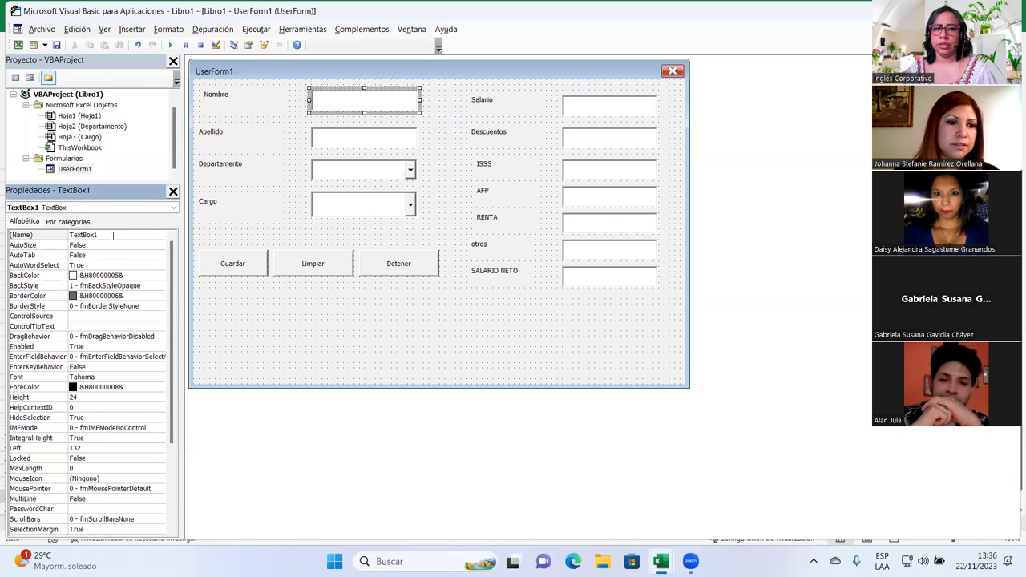
key(BackSpace)
key(BackSpace)
key(BackSpace)
key(BackSpace)
key(BackSpace)
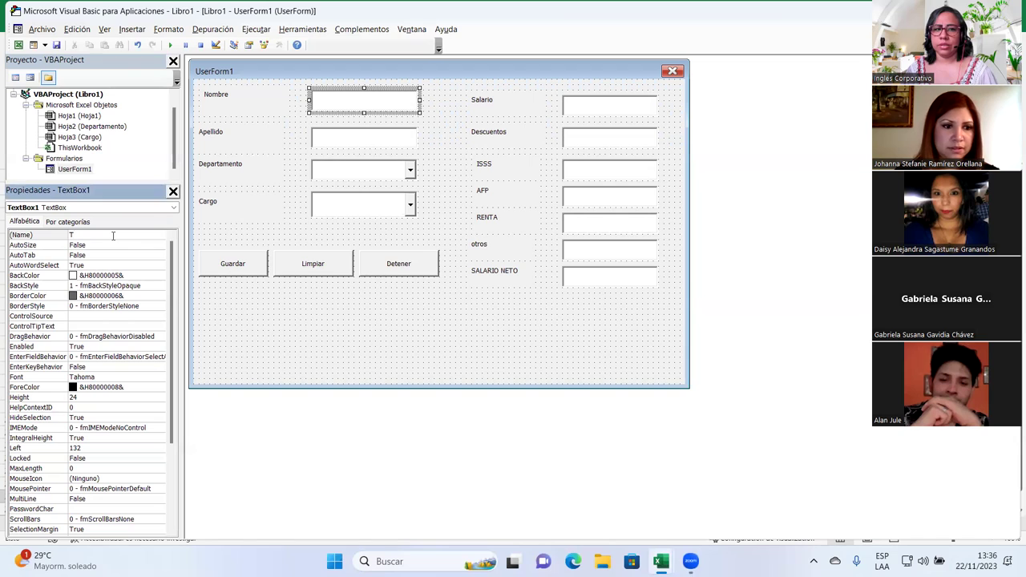
text(tnombre)
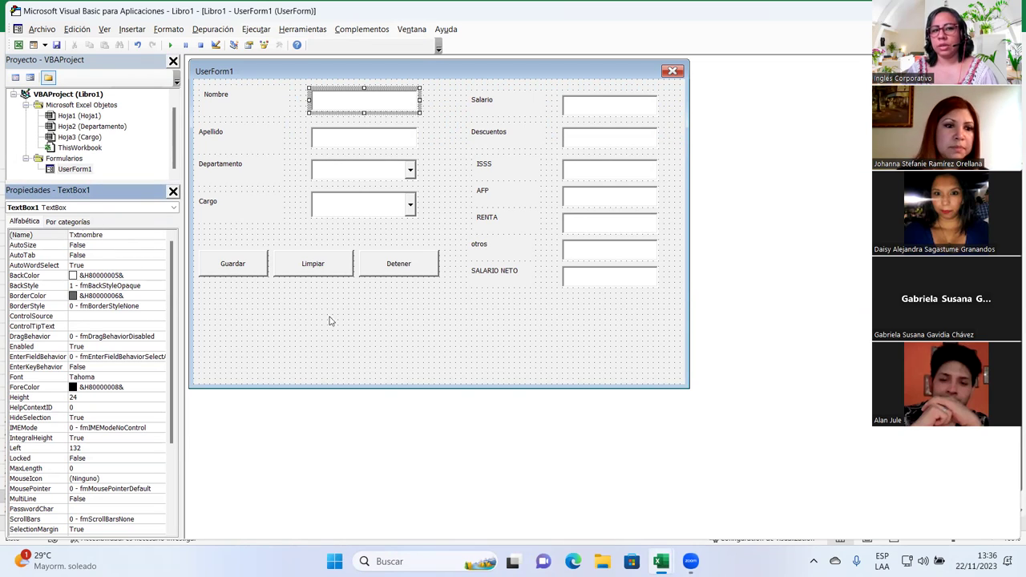
click(352, 321)
- Rename the Apellido text box from TextBox4 to TxtApellido
click(339, 142)
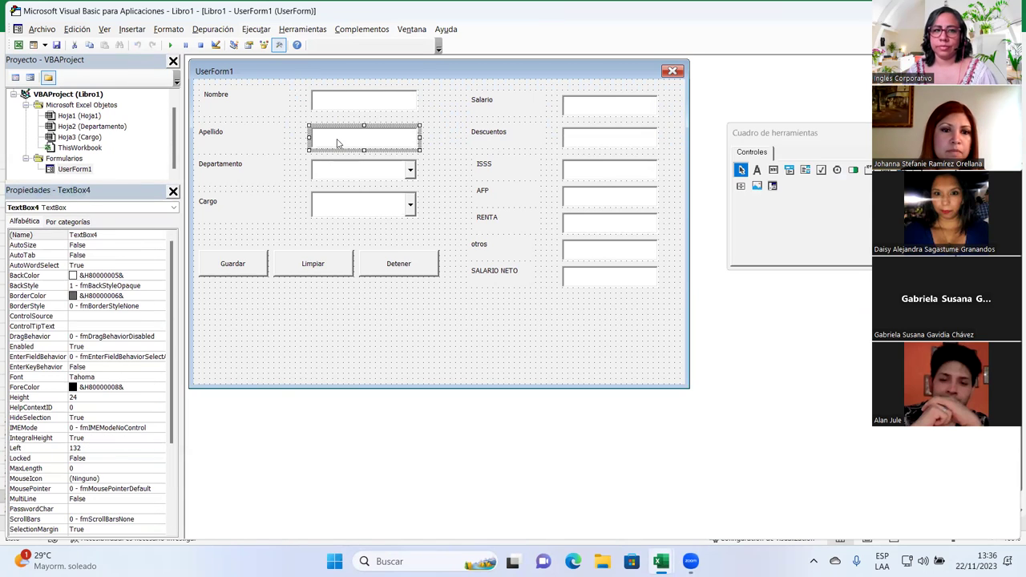
click(116, 237)
drag(99, 235, 73, 238)
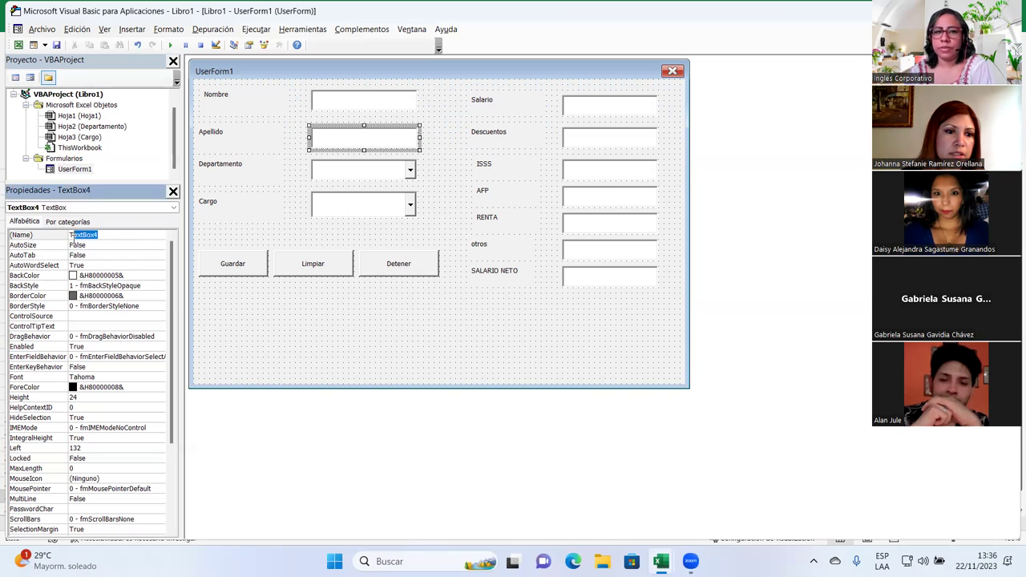
text(Txt)
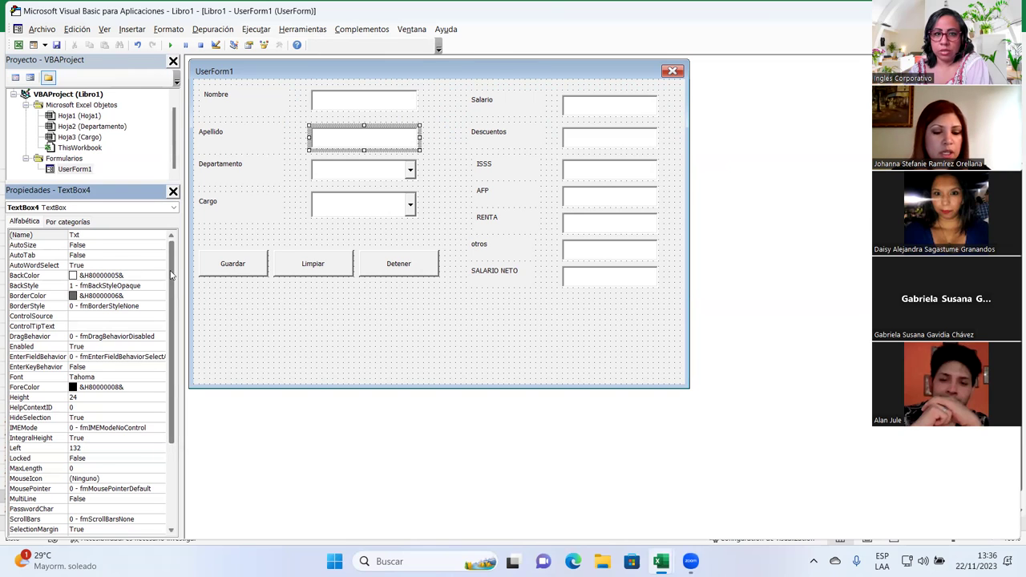
text(A)
key(Caps_Lock)
text(pellido)
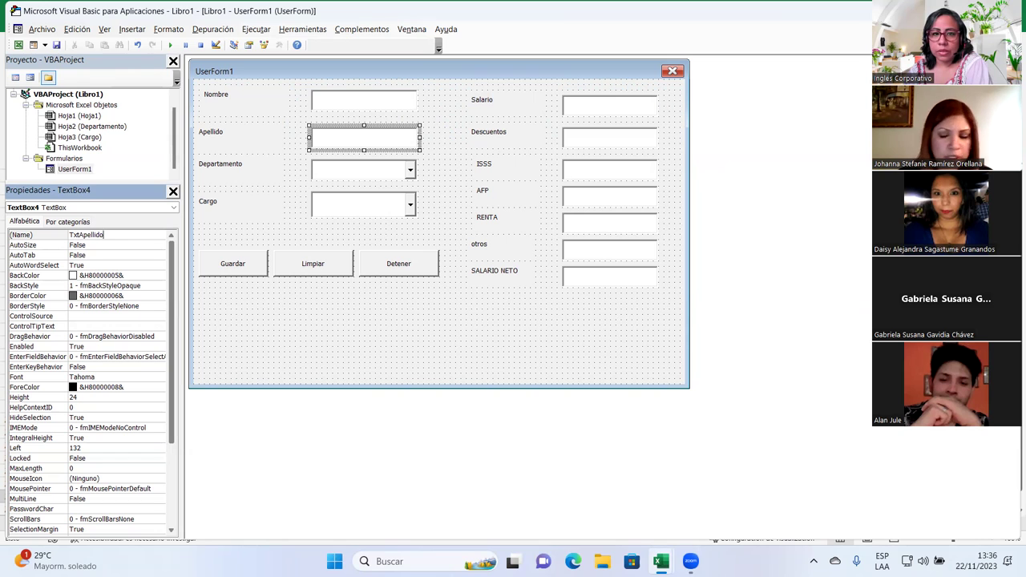
click(340, 301)
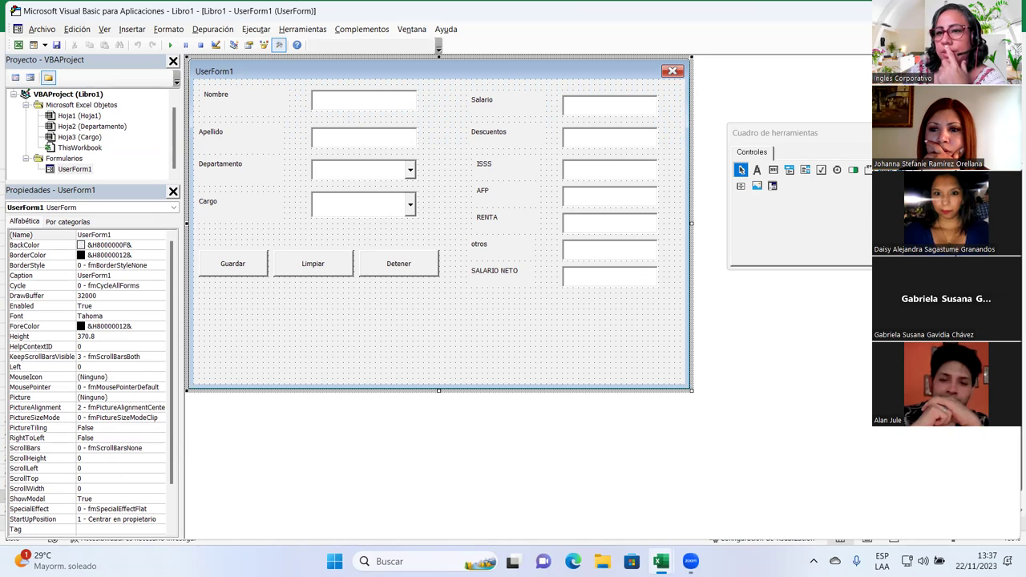
- Widen the Toolbox and draw Frame1 over the right-hand salary and deduction fields
click(752, 152)
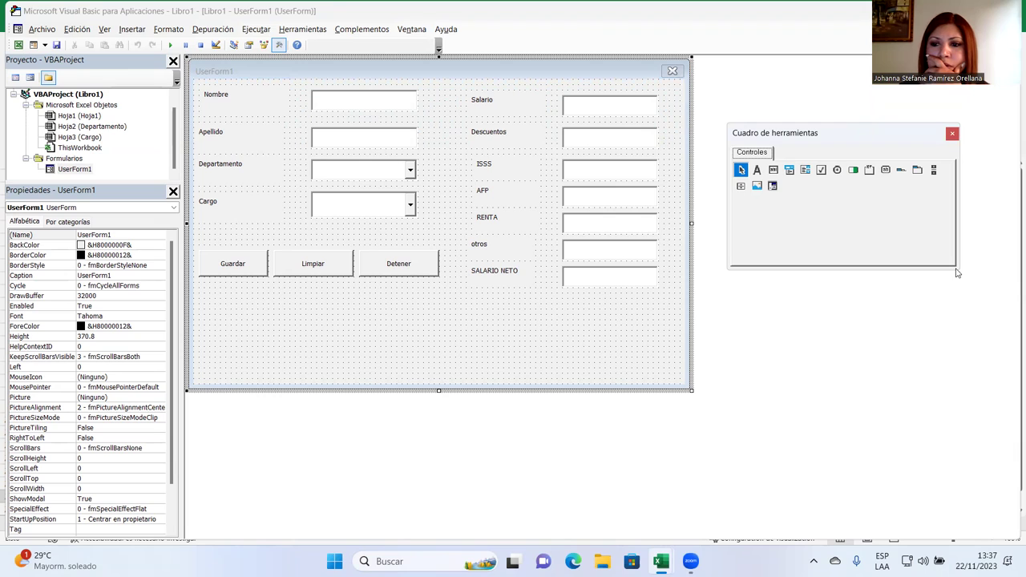
drag(960, 251, 1008, 236)
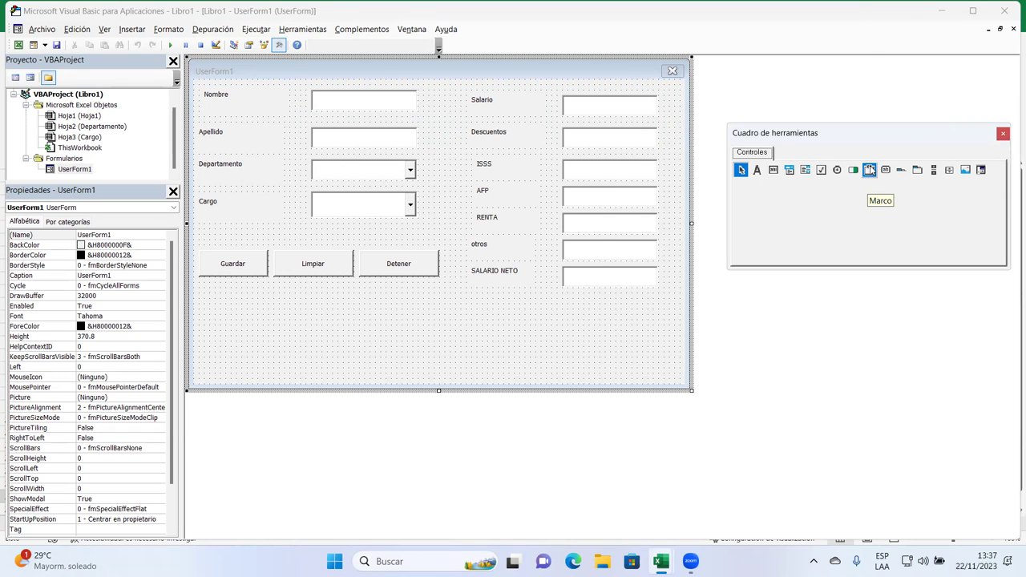
click(871, 170)
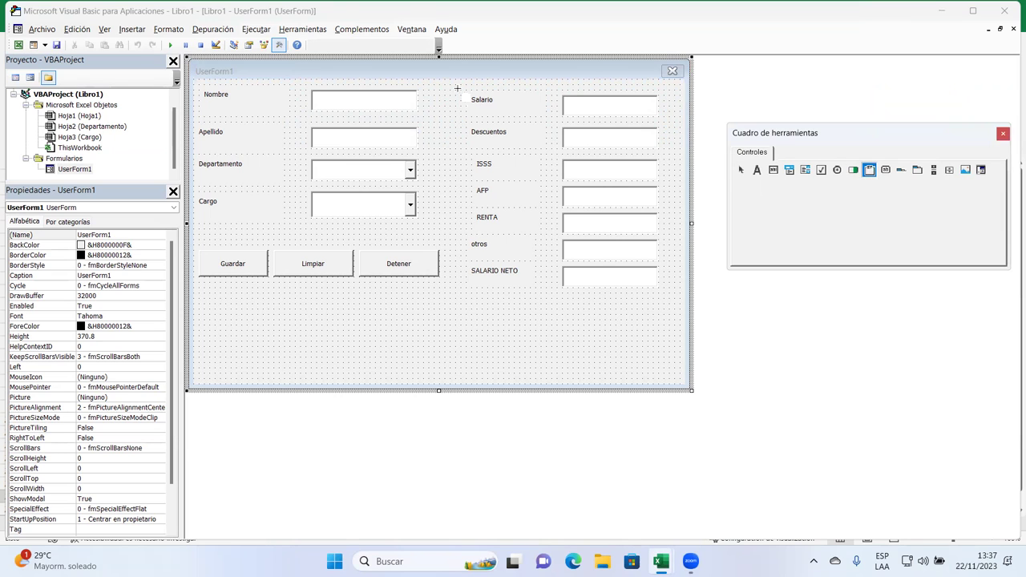
mouse_move(453, 91)
mouse_down()
mouse_move(662, 217)
mouse_move(670, 310)
mouse_up()
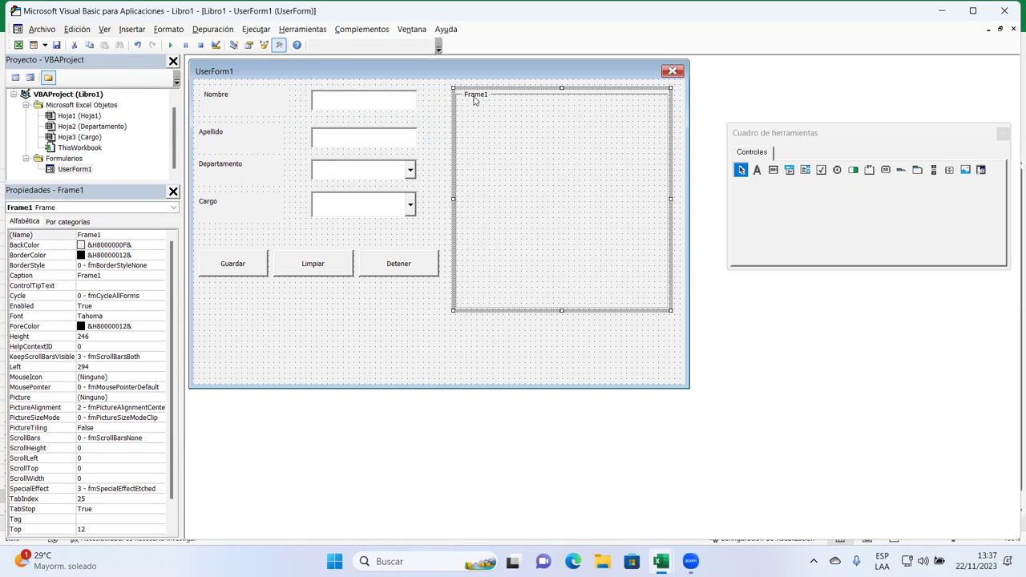
- Review Frame1's properties, then switch to the FrmCapturaDatos form with its Planilla frame
right_click(475, 100)
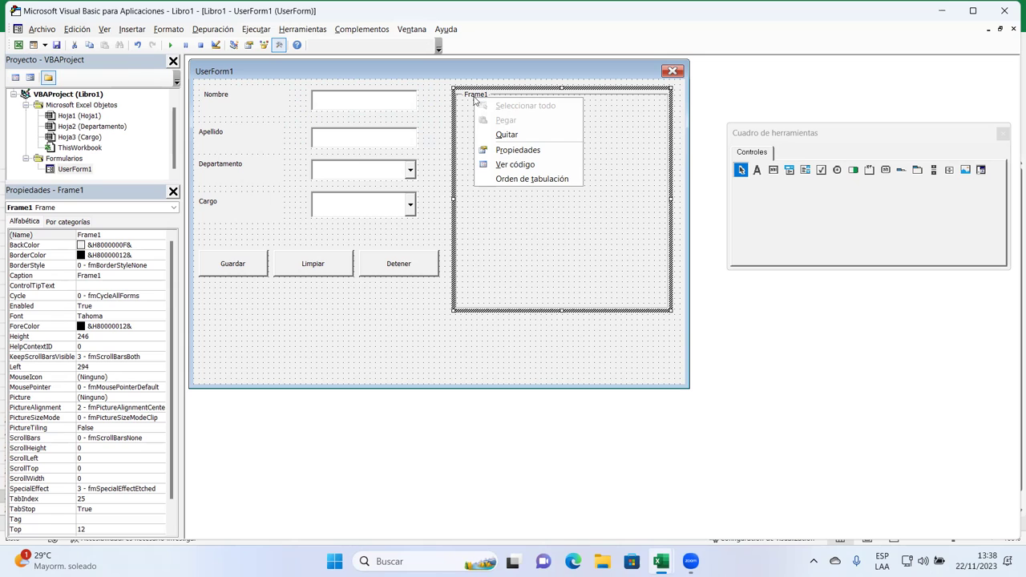
click(510, 151)
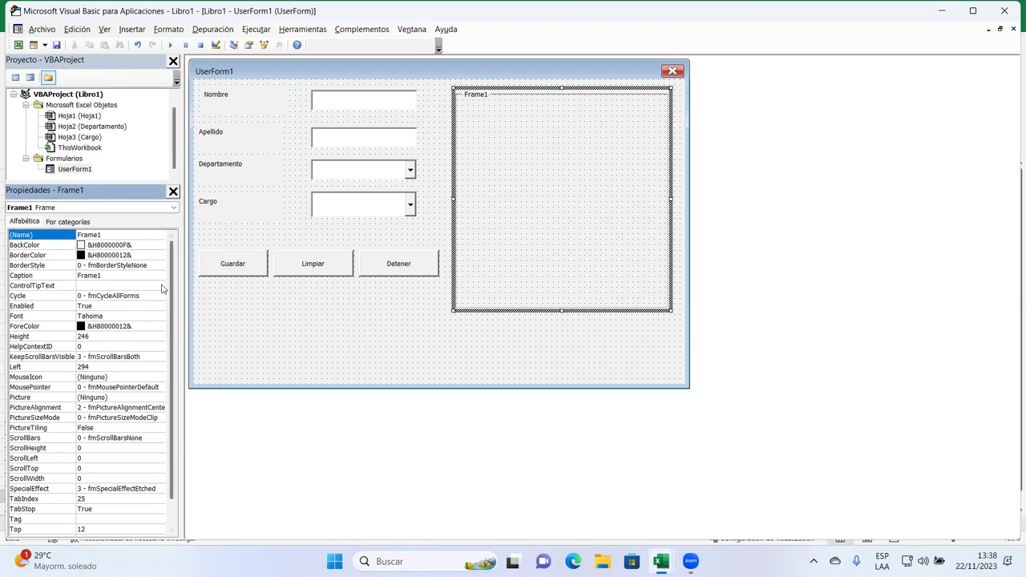
scroll(169, 287, down, 1)
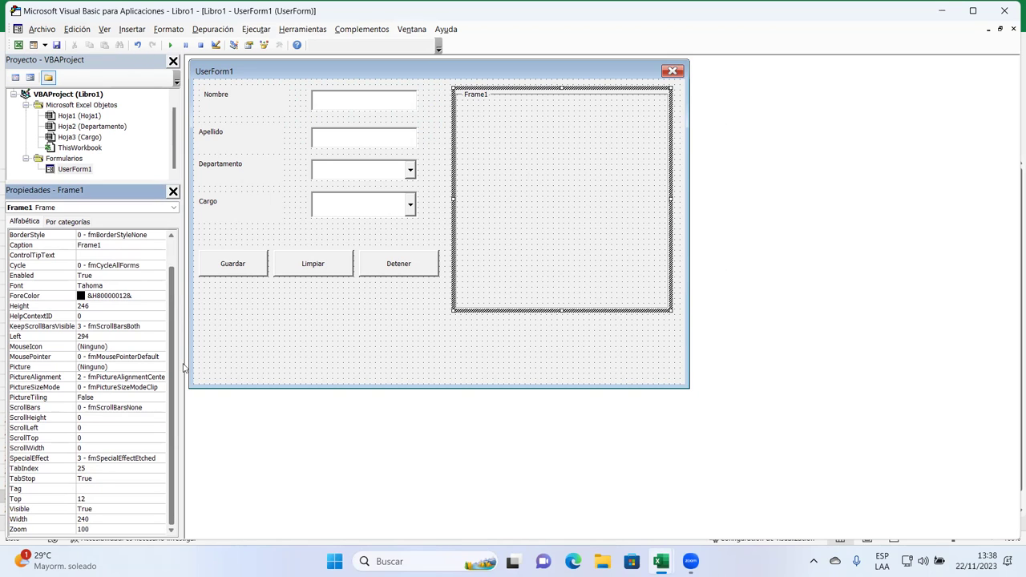
scroll(192, 299, up, 1)
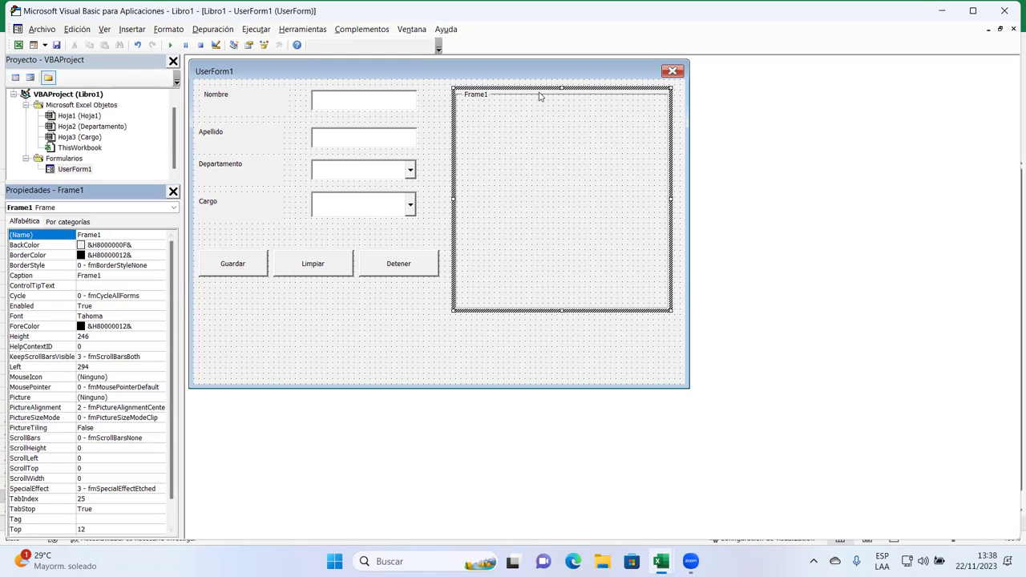
right_click(501, 96)
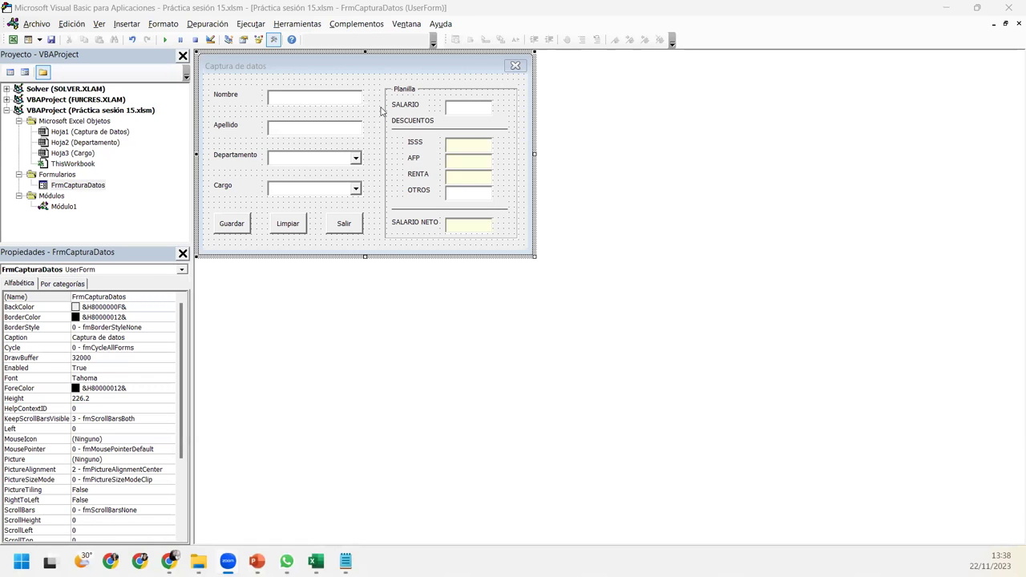
click(229, 88)
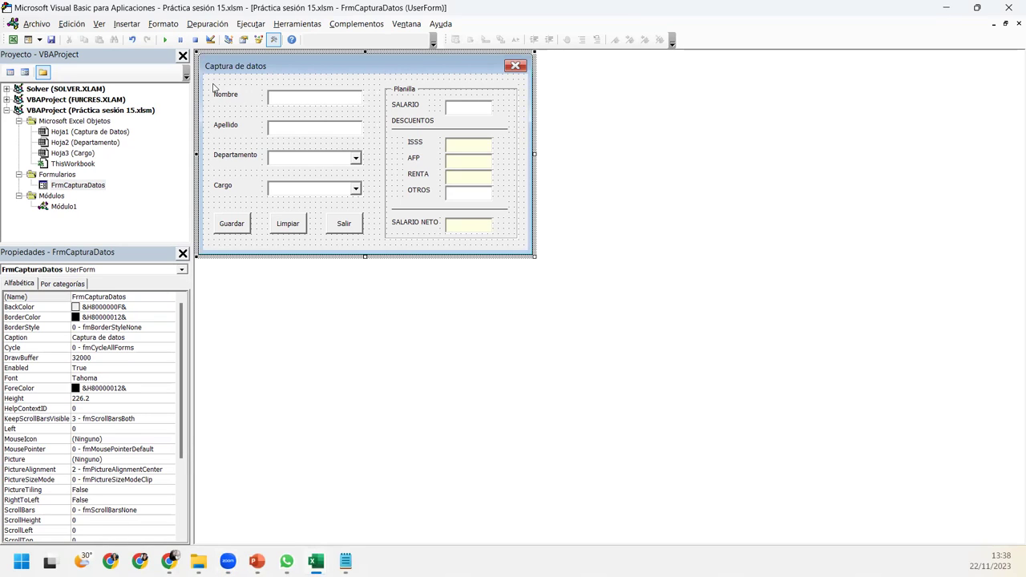
drag(211, 84, 374, 146)
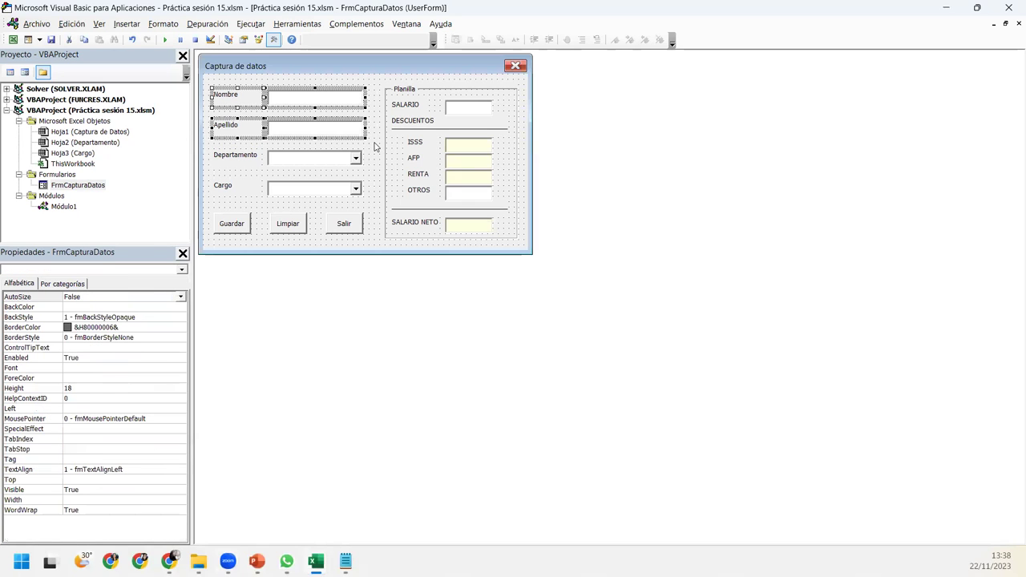
key(Delete)
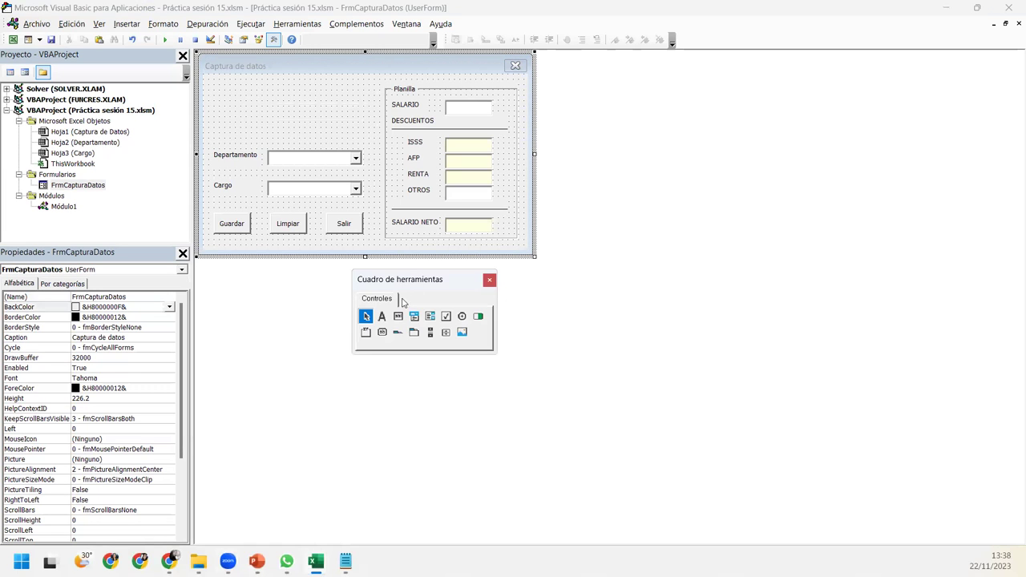
click(366, 332)
drag(208, 78, 376, 140)
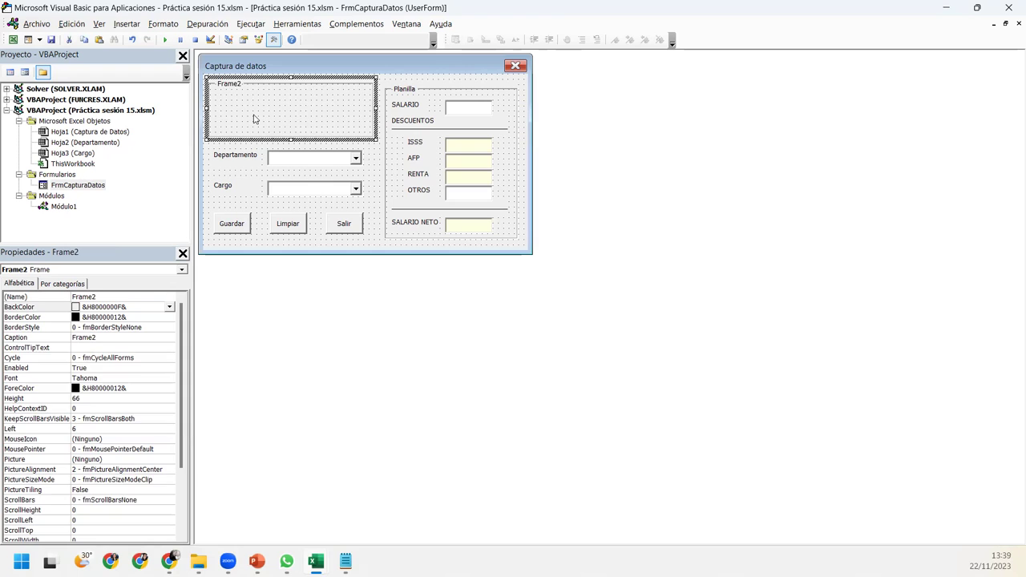
key(ctrl+v)
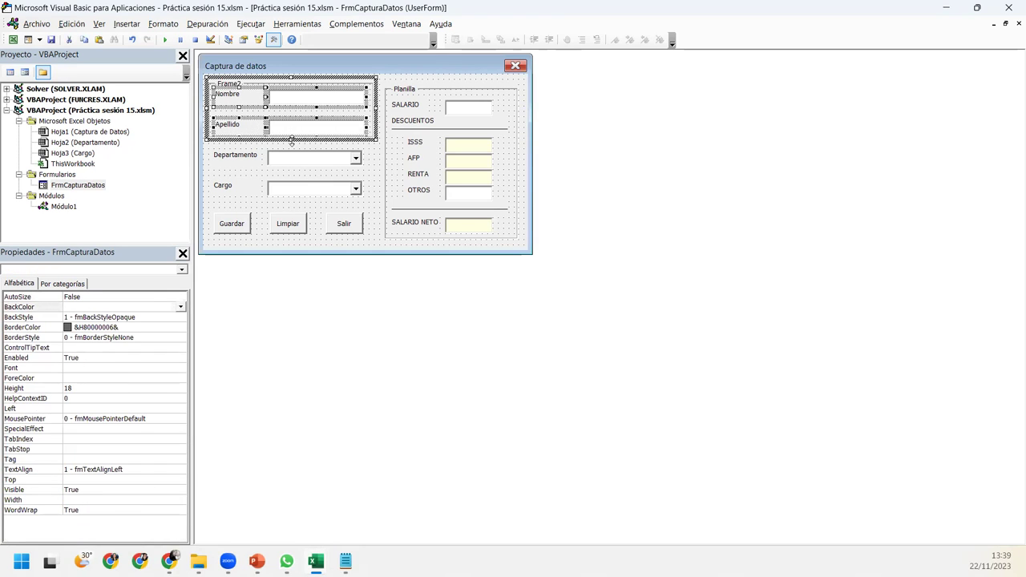
click(377, 162)
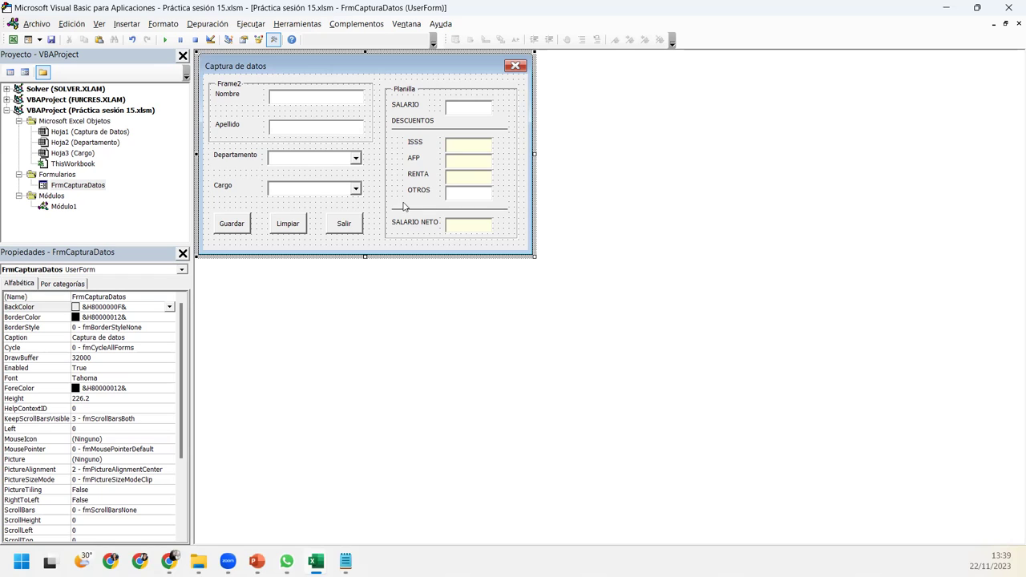
click(243, 88)
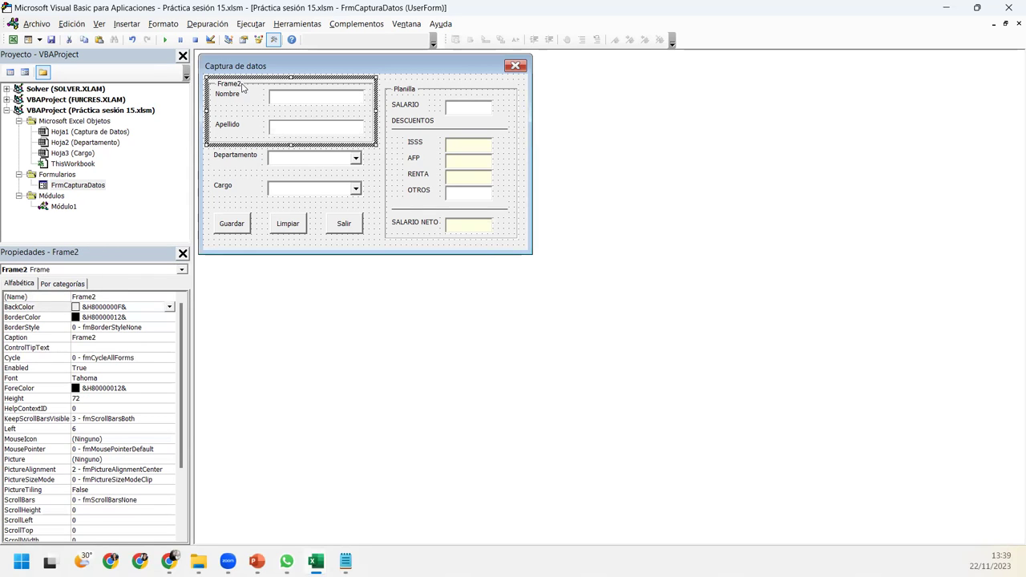
key(ctrl+z)
key(ctrl+z)
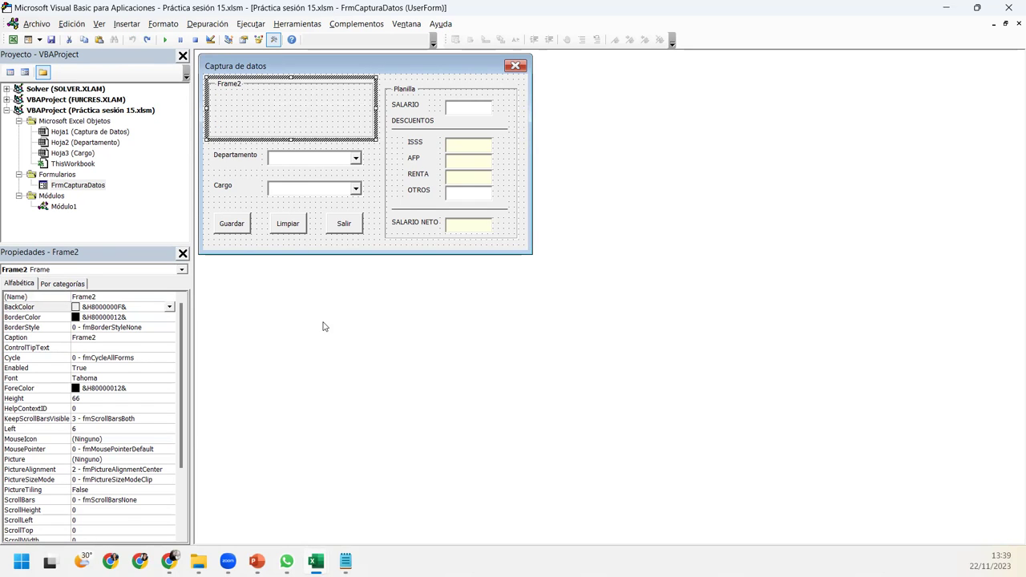
click(237, 141)
click(237, 140)
key(Delete)
key(ctrl+v)
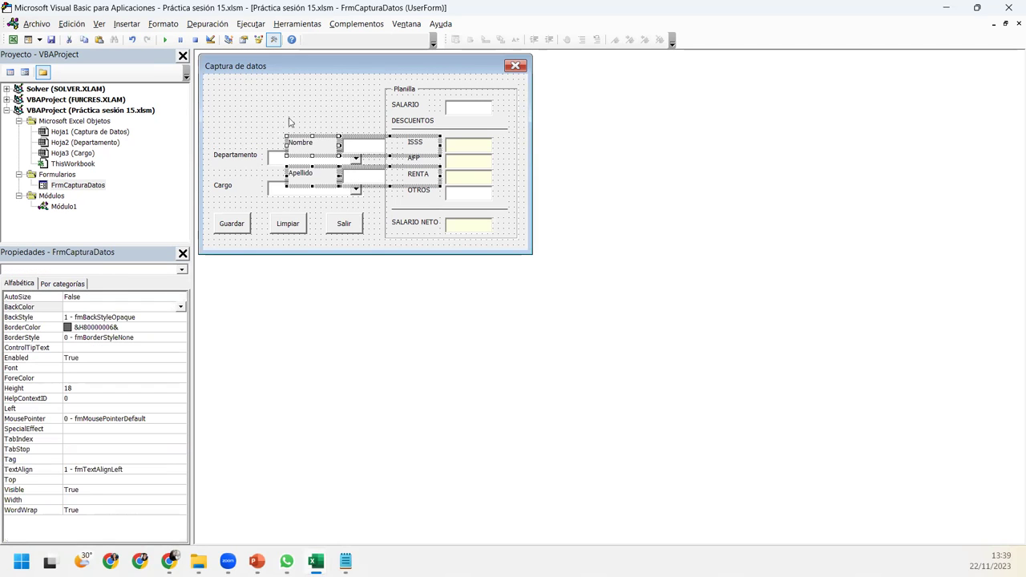
drag(328, 143, 252, 83)
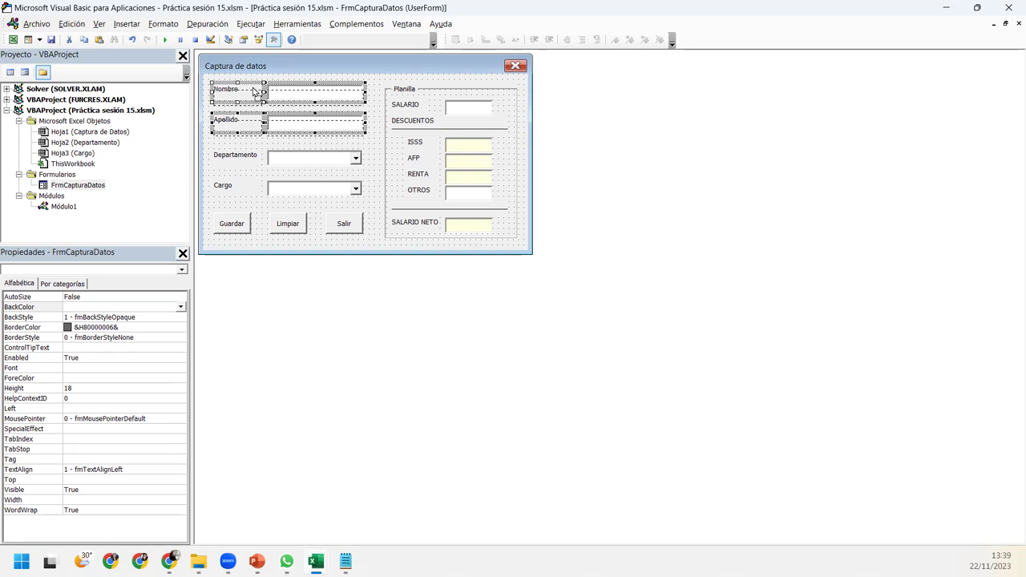
drag(252, 82, 252, 88)
click(246, 202)
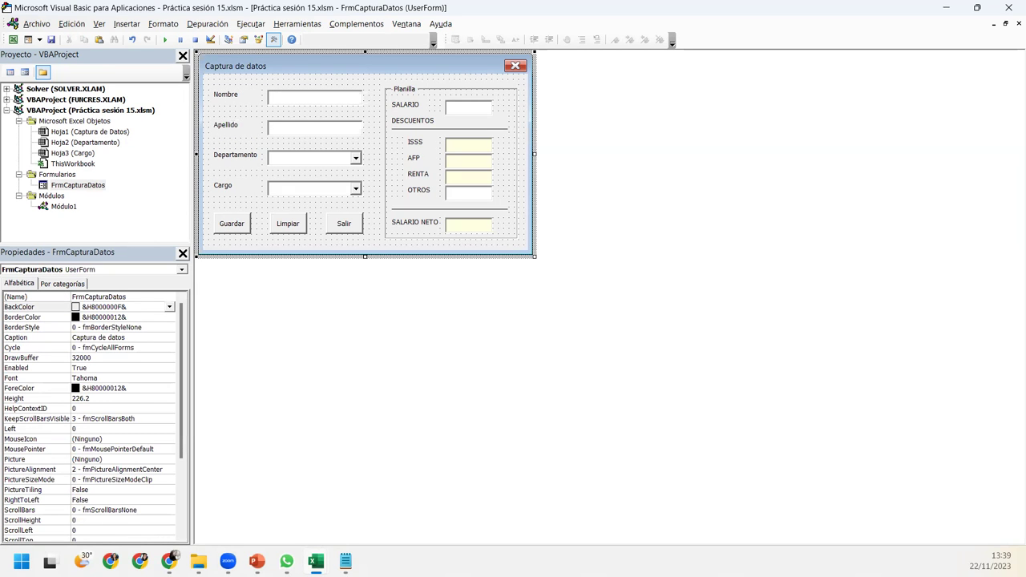
key(F5)
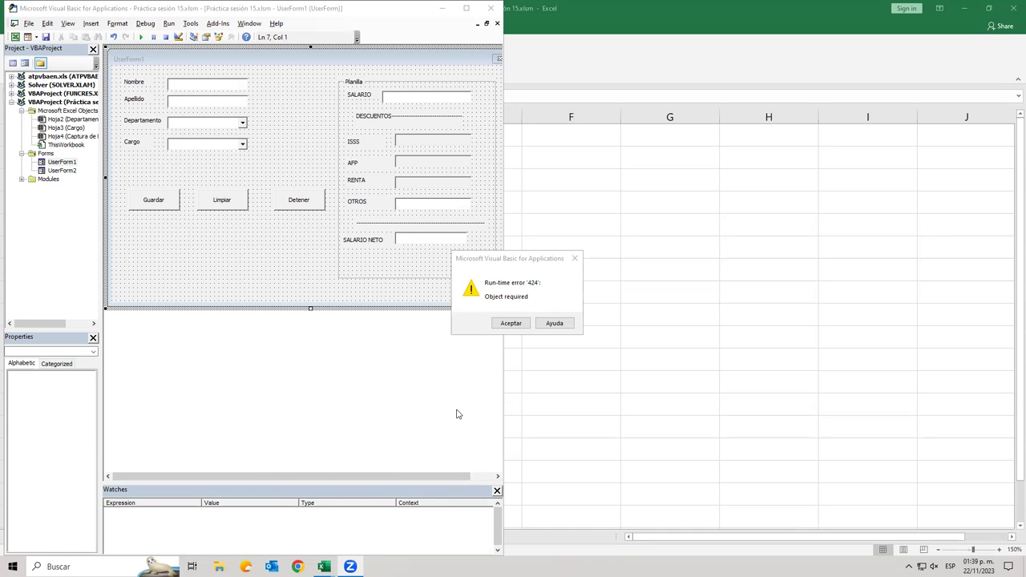
click(502, 324)
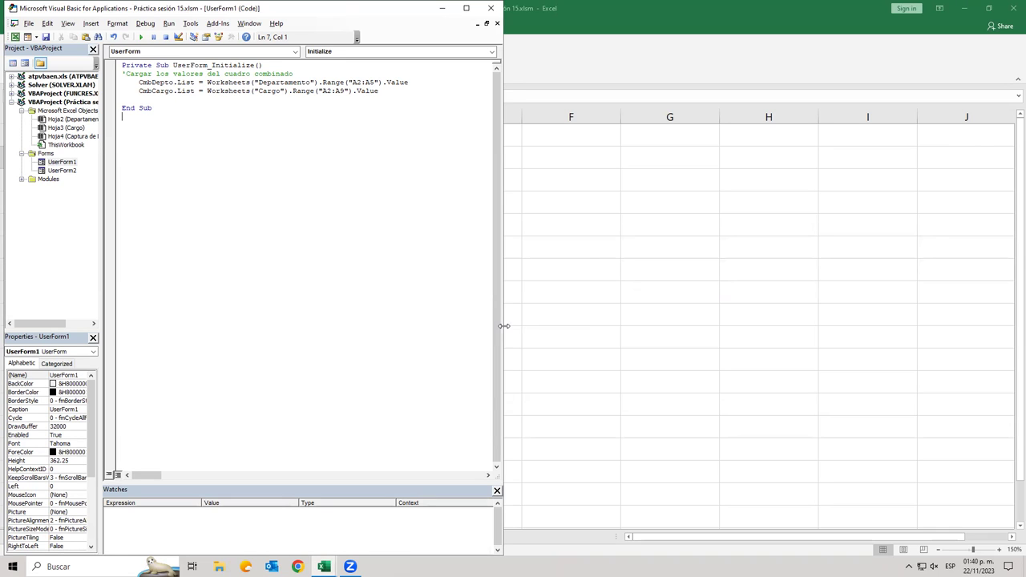
drag(504, 326, 621, 340)
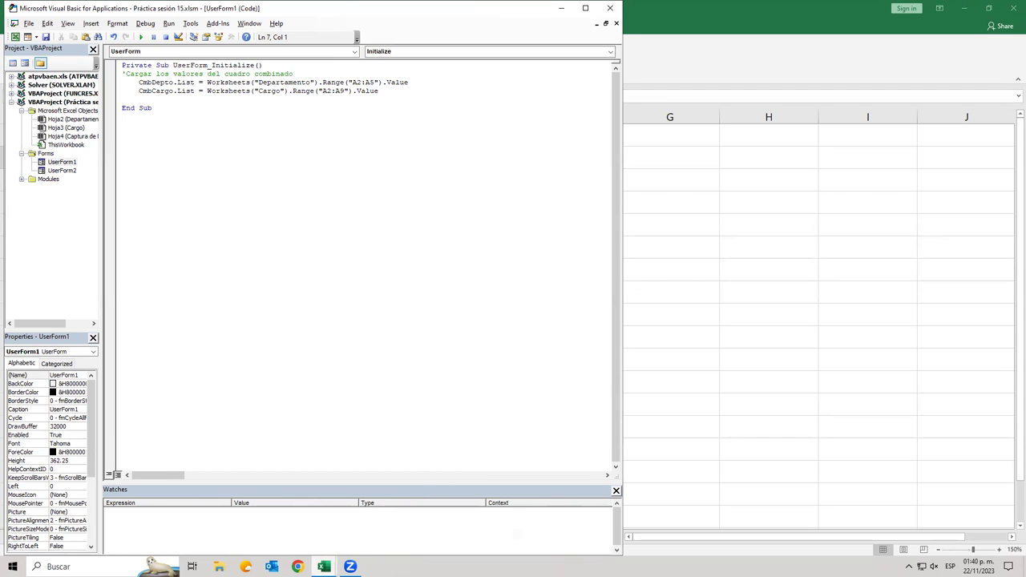
click(323, 567)
click(293, 523)
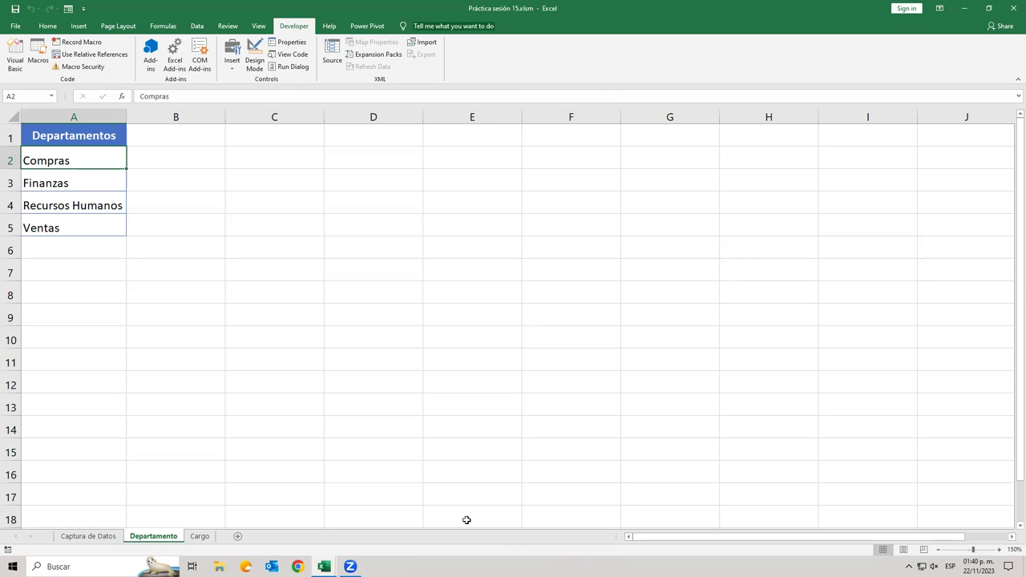
click(199, 536)
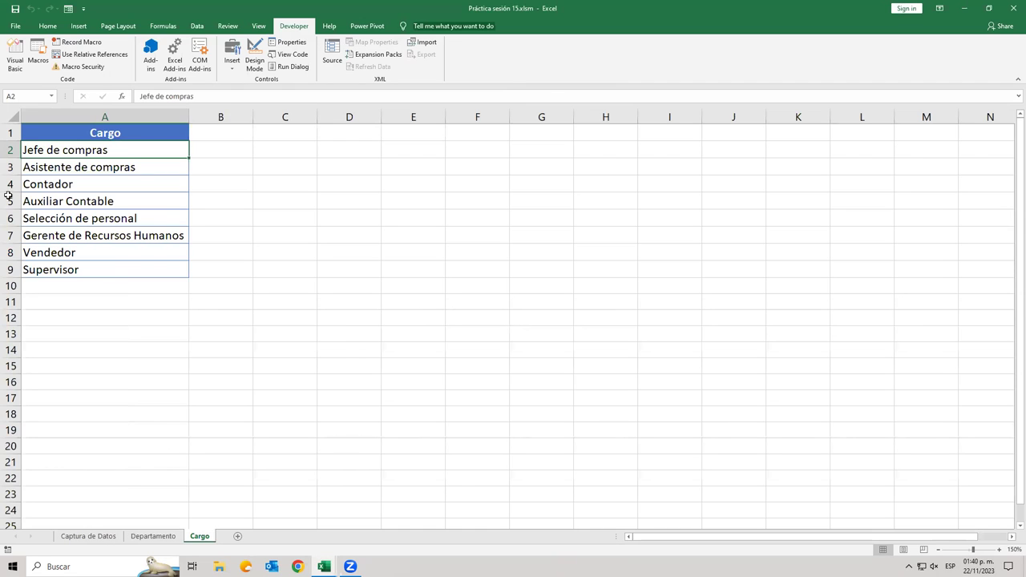
click(14, 54)
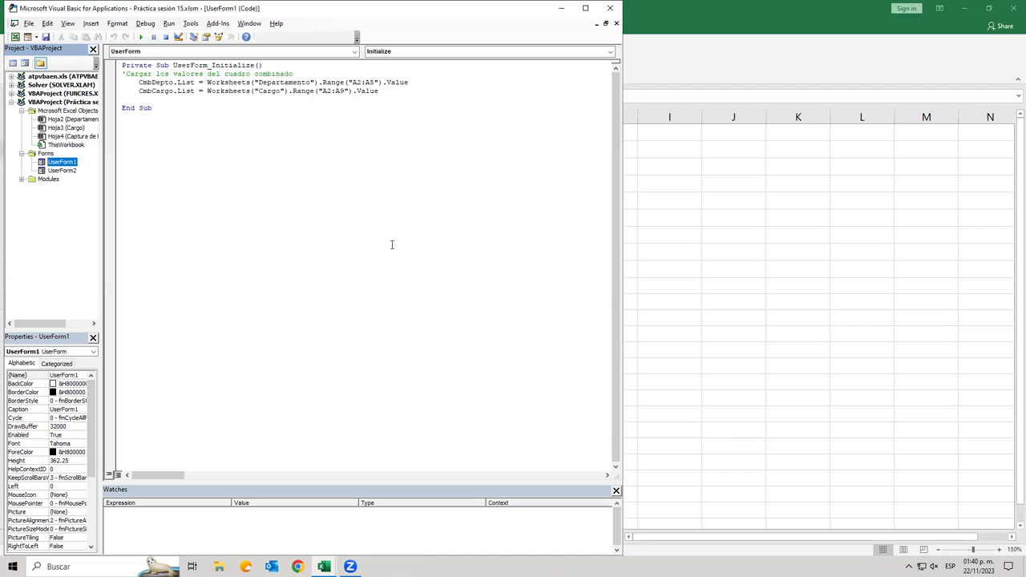
- Insert a new blank UserForm into the project
click(27, 37)
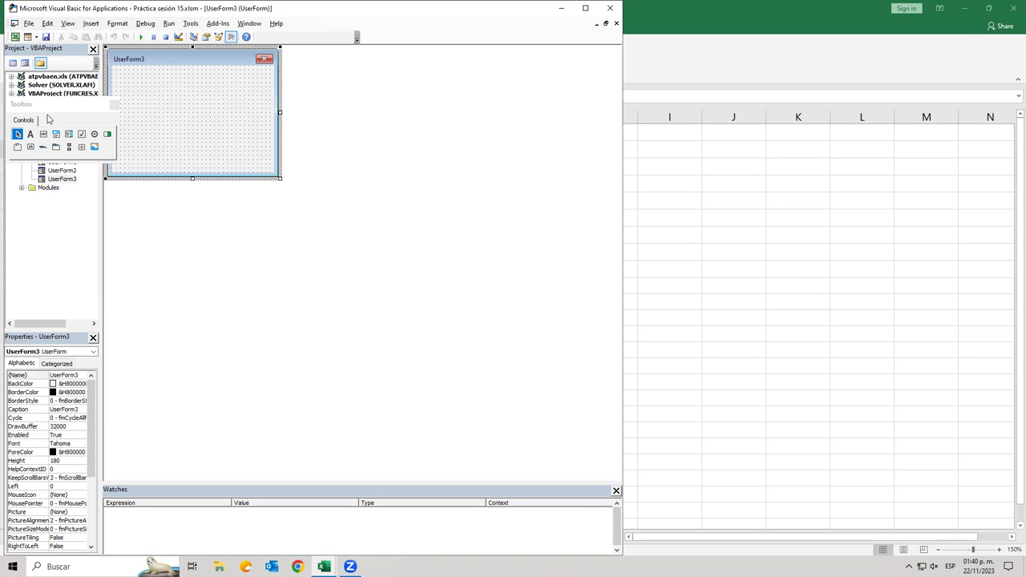
click(50, 180)
click(59, 162)
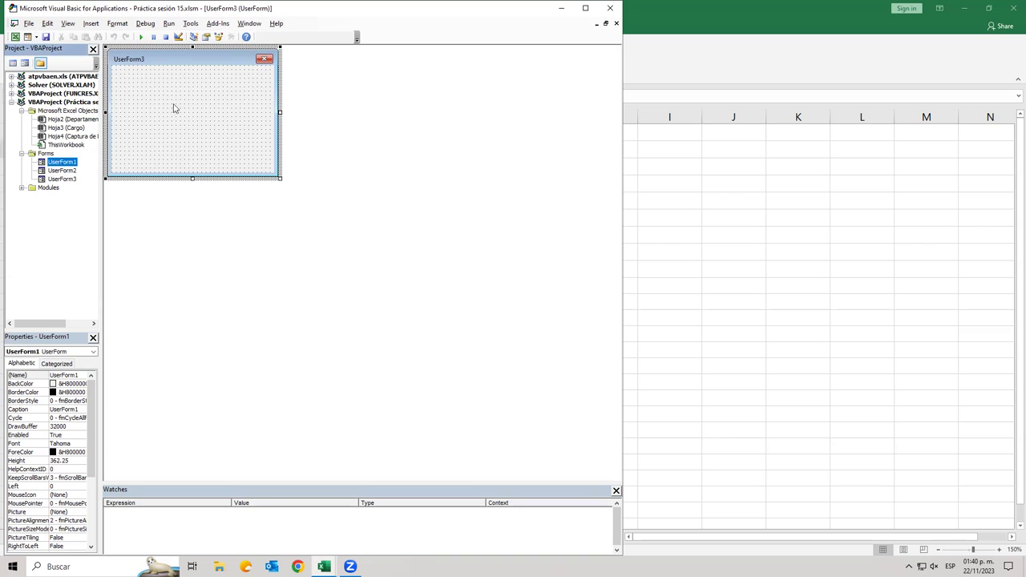
- Remove UserForm3 from the project without exporting it
right_click(65, 180)
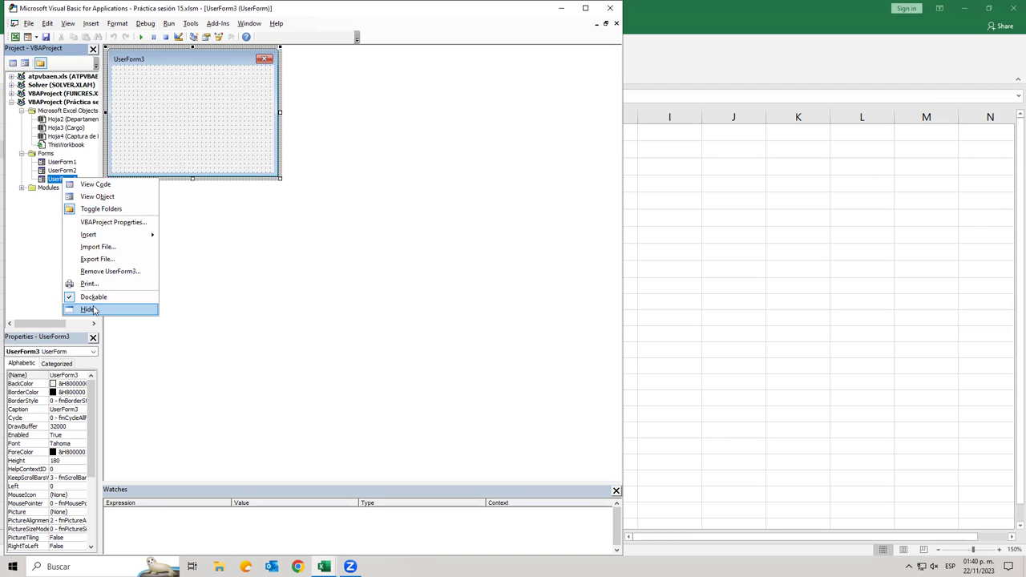
click(60, 189)
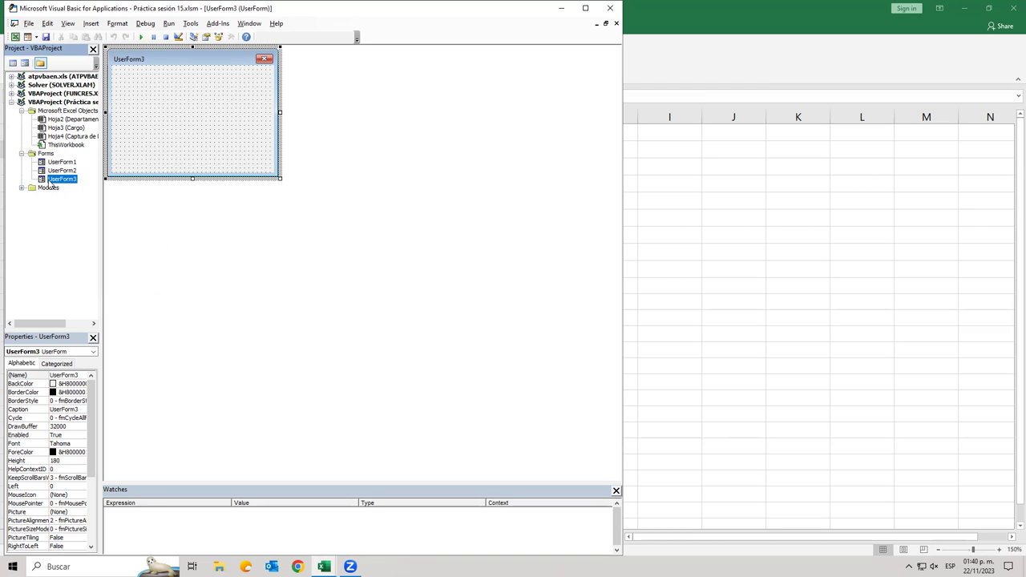
right_click(50, 181)
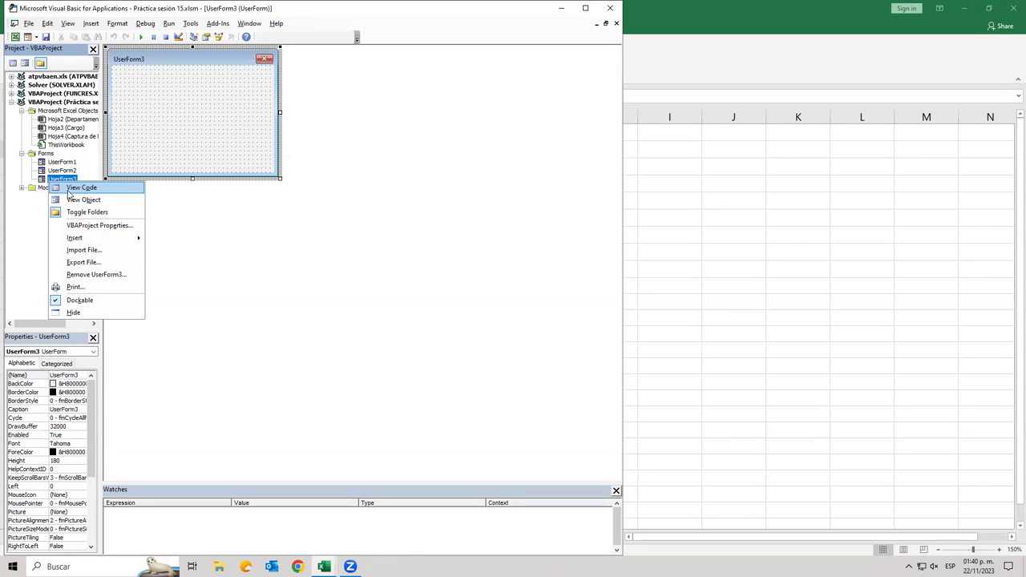
click(90, 274)
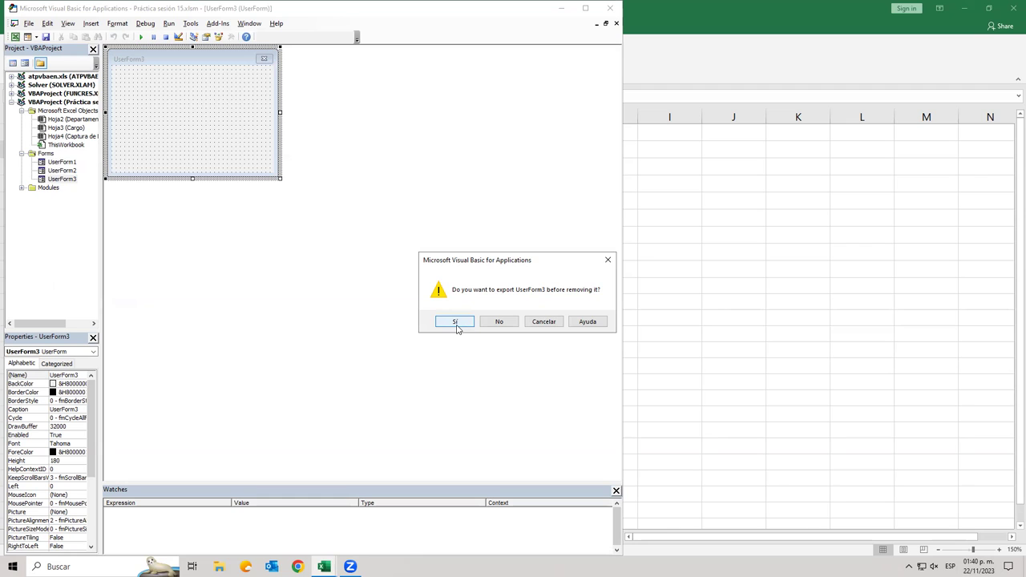
click(498, 322)
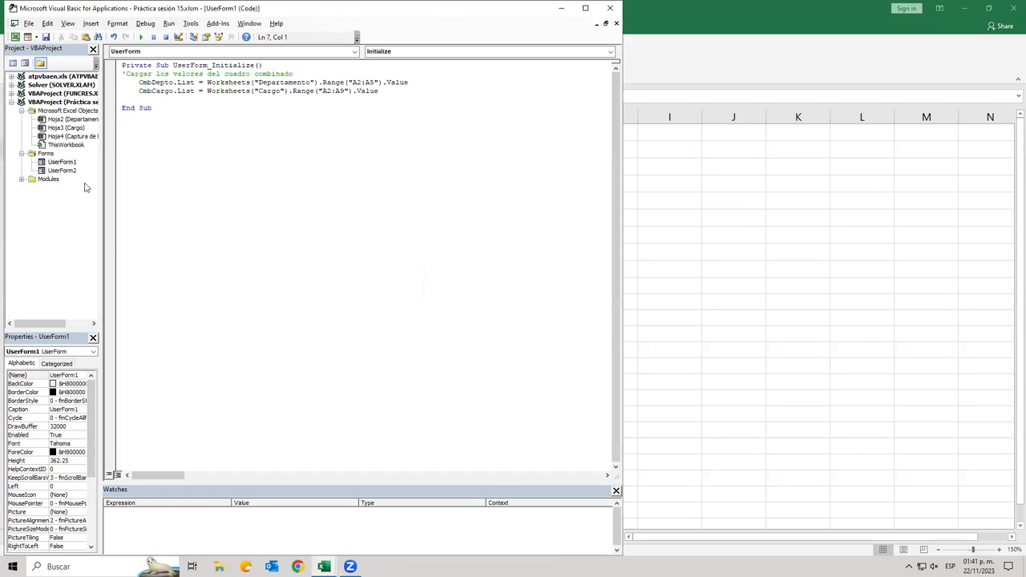
- Remove UserForm2 without exporting it, then open UserForm1's design
right_click(62, 172)
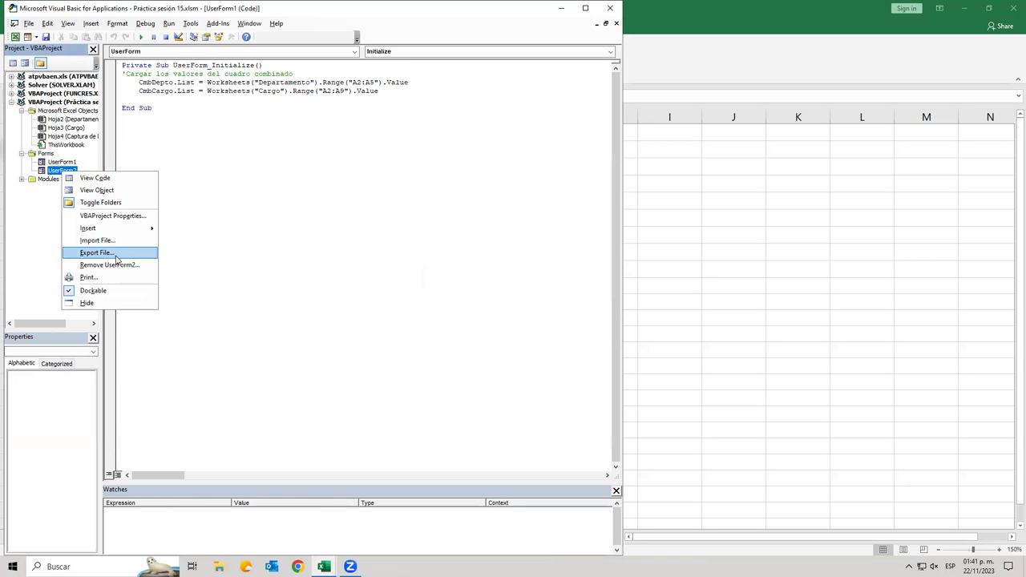
click(115, 265)
click(501, 320)
double_click(61, 163)
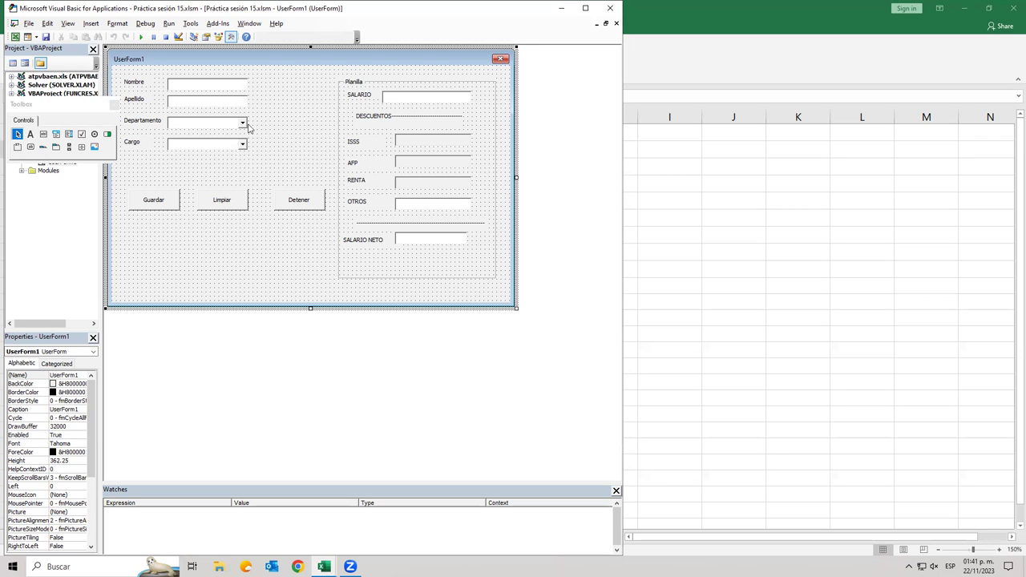
- Check the names of the Departamento and Cargo combo boxes in Properties
click(202, 130)
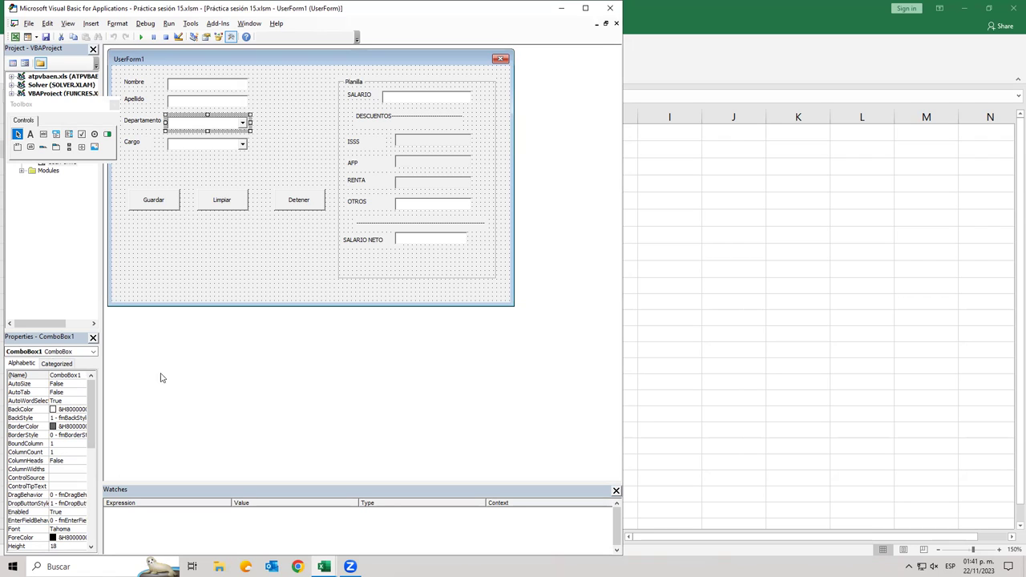
click(199, 151)
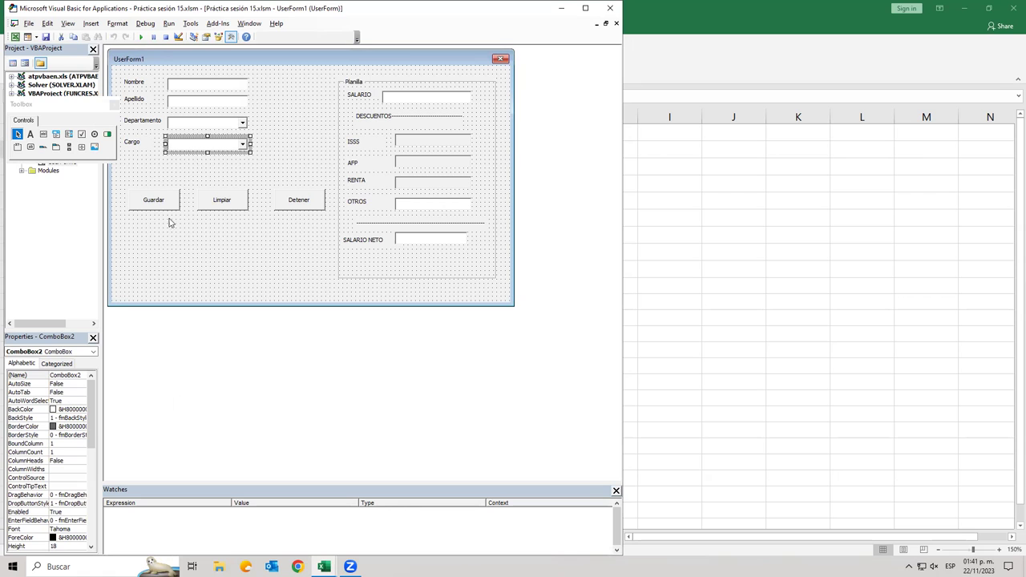
click(240, 286)
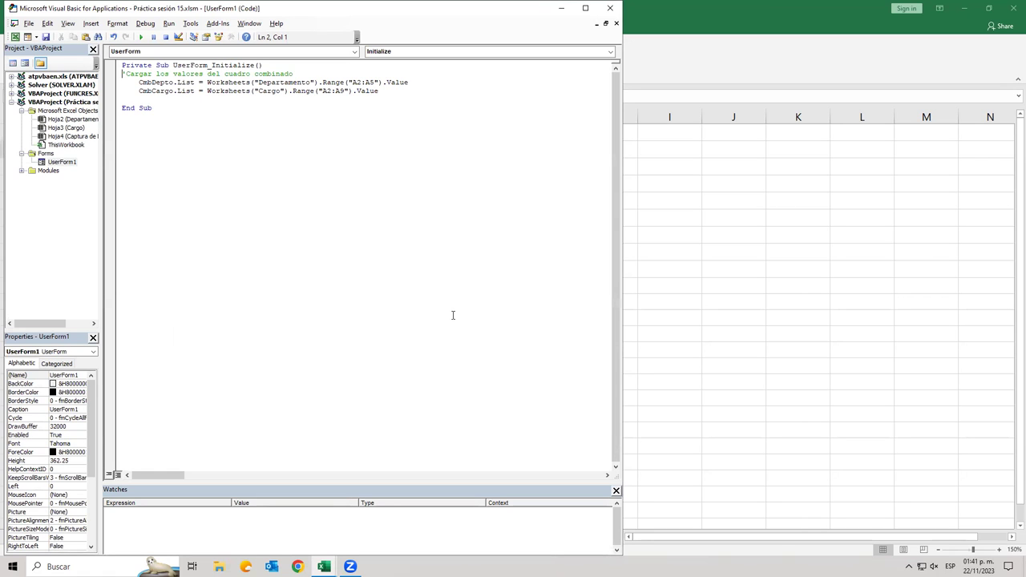
- In the Initialize code, rename CmbDepto to ComboBox1 and CmbCargo to ComboBox2
click(171, 81)
key(BackSpace)
key(BackSpace)
key(BackSpace)
key(BackSpace)
key(BackSpace)
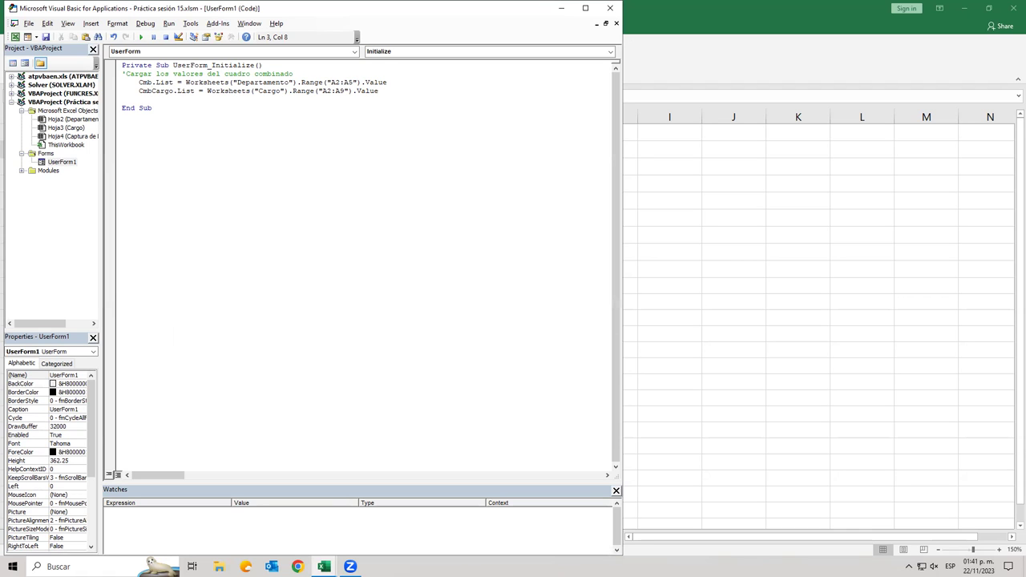
key(BackSpace)
key(BackSpace)
text(ombo)
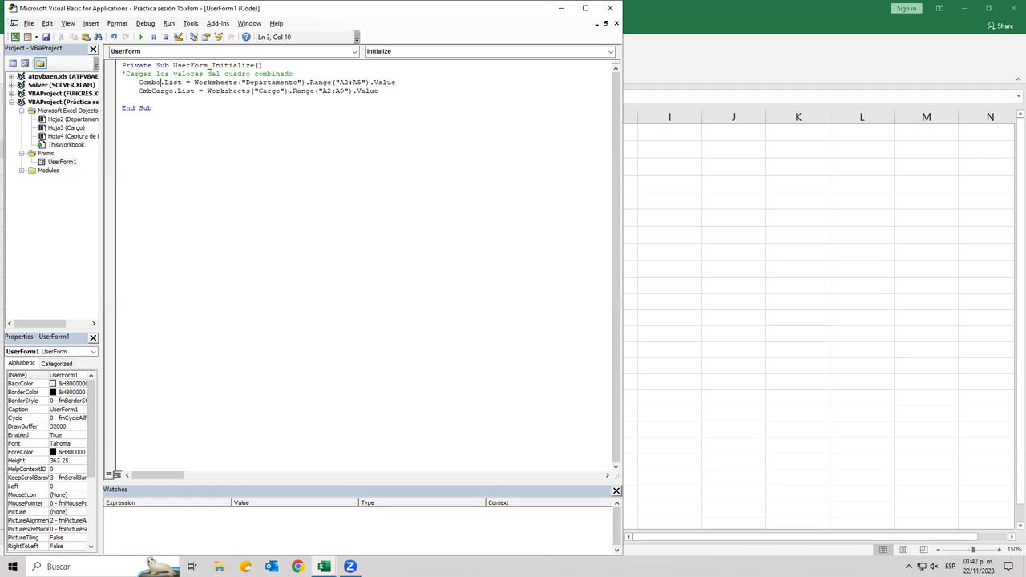
text(Box1)
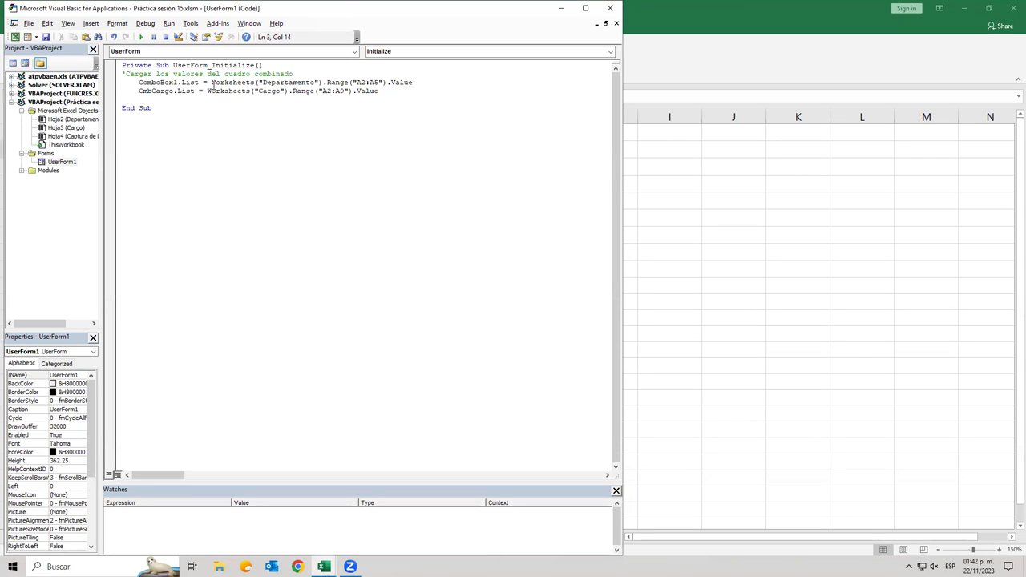
click(175, 90)
key(BackSpace)
key(BackSpace)
key(BackSpace)
key(BackSpace)
key(BackSpace)
key(BackSpace)
key(BackSpace)
text(ombo)
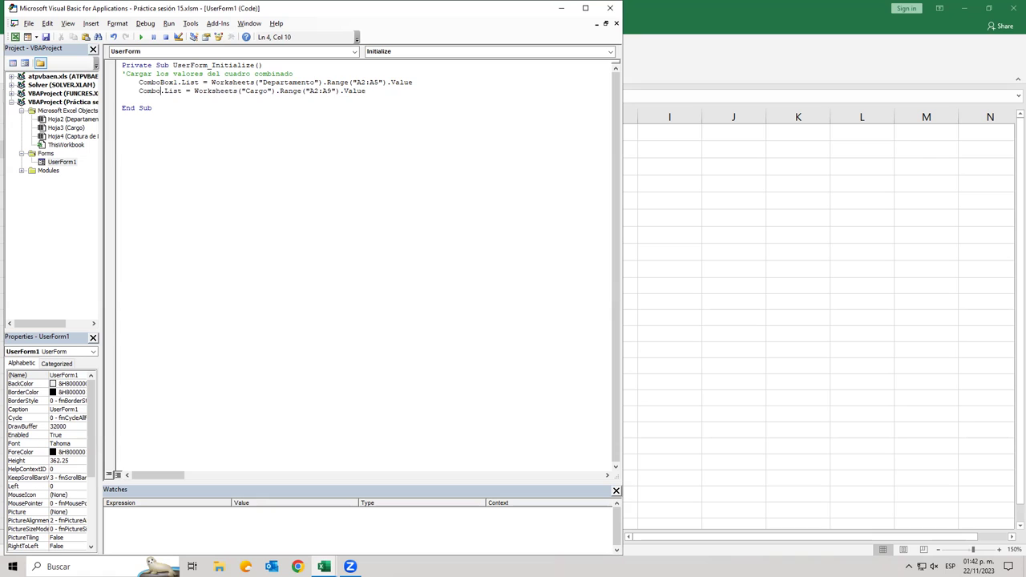
text(Box2)
click(148, 175)
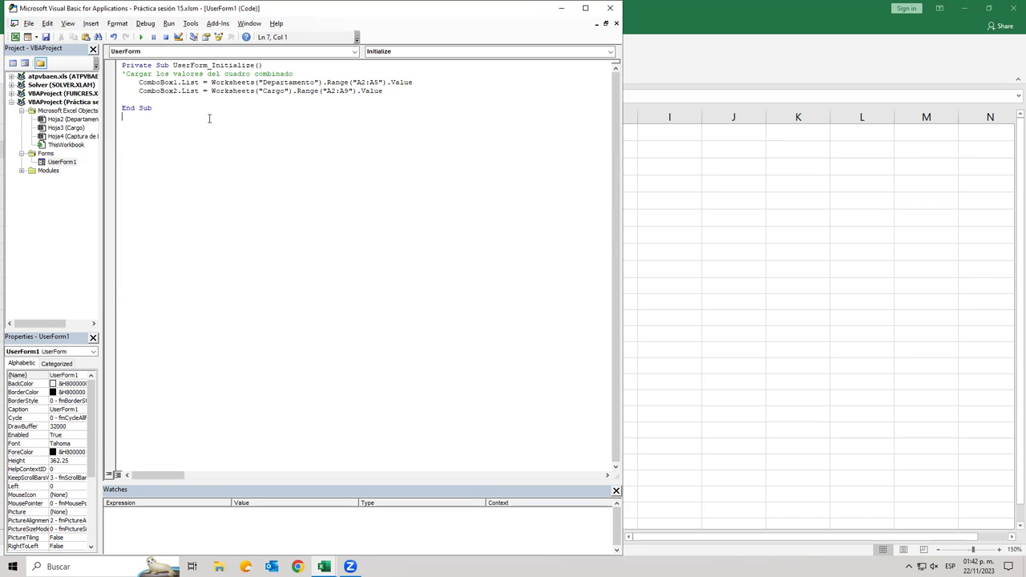
- Run UserForm1, check the Departamento and Cargo dropdown lists, then close it
click(142, 37)
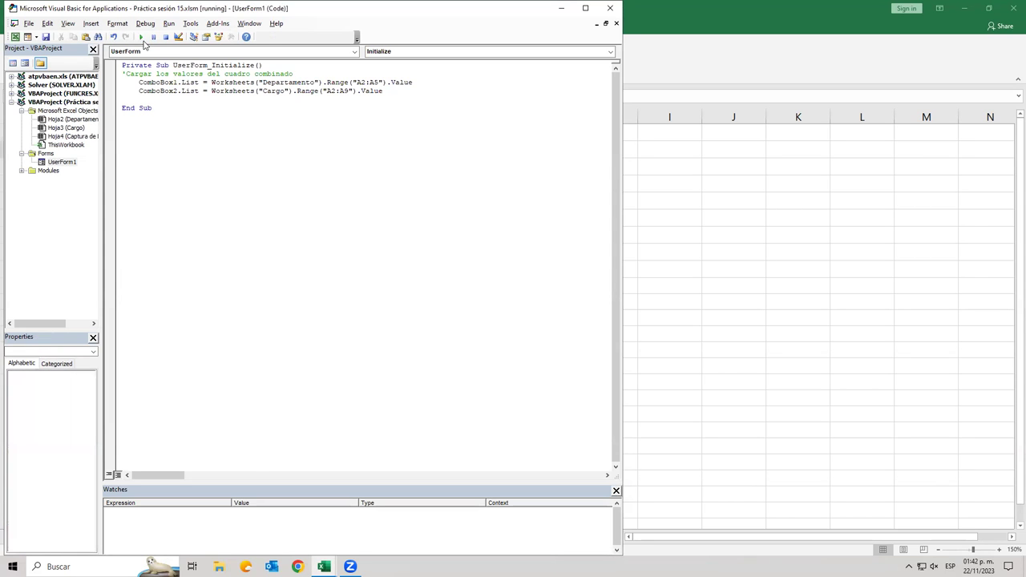
click(444, 223)
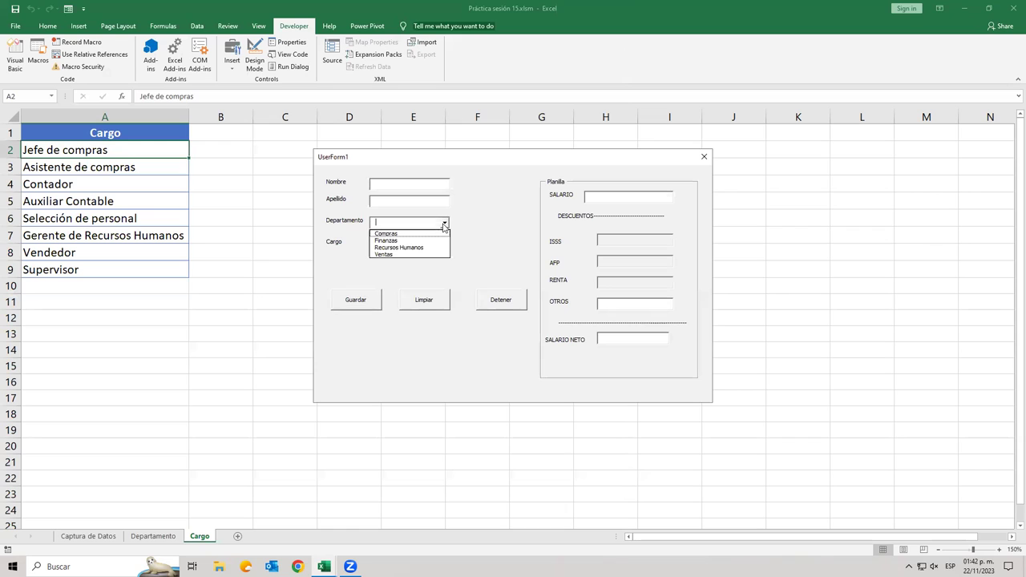
click(472, 233)
click(444, 244)
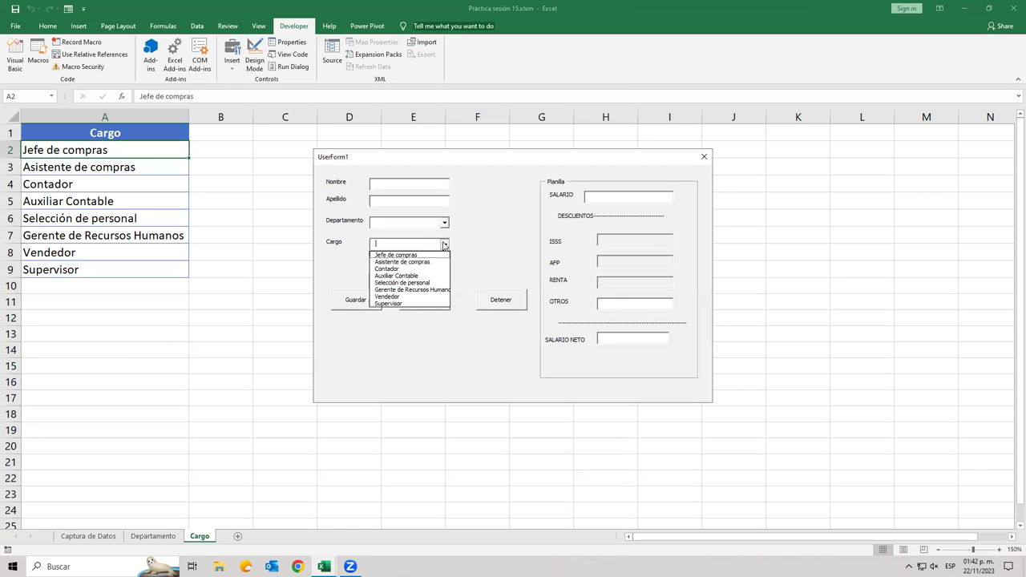
click(444, 245)
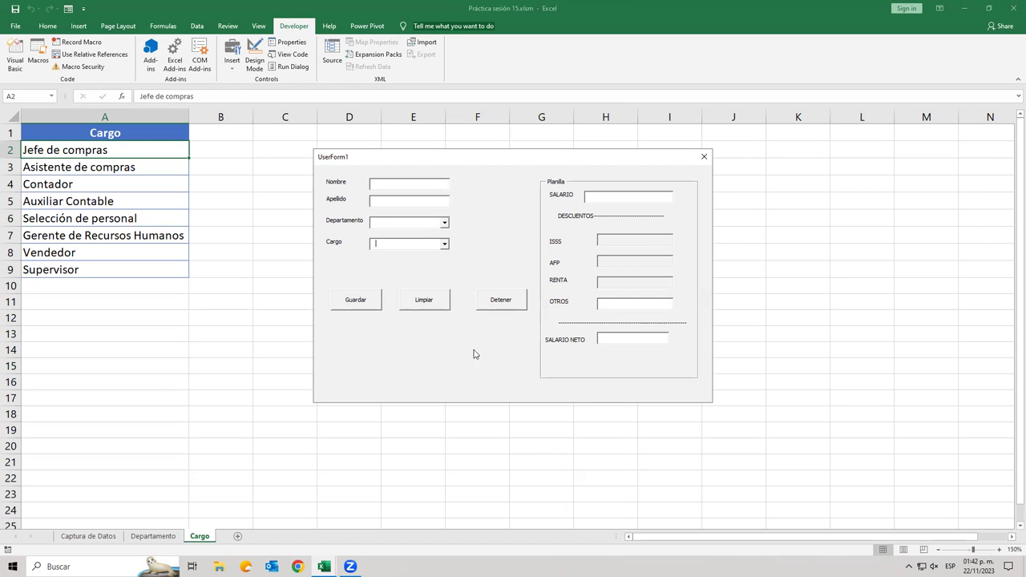
click(704, 156)
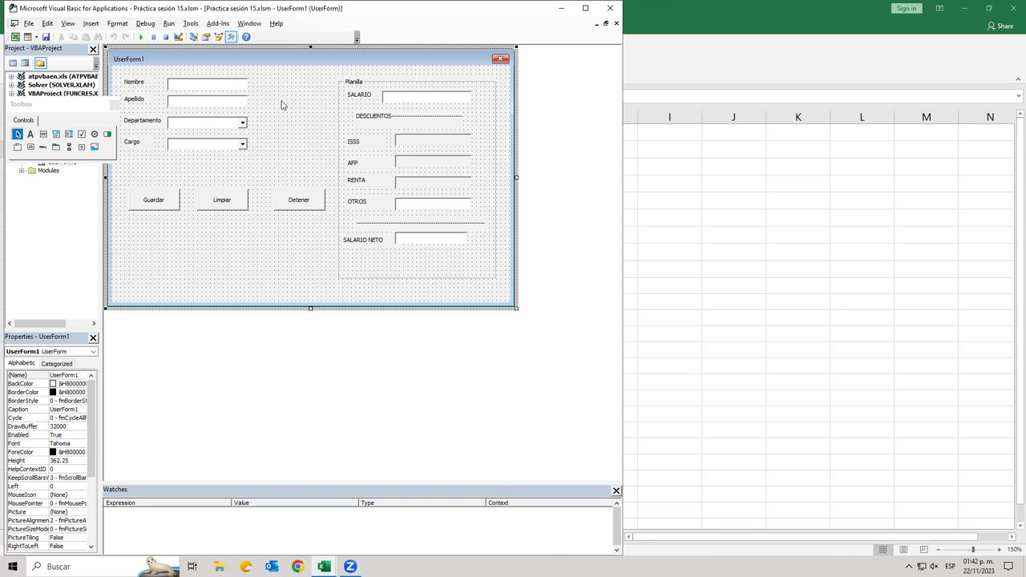
- Select the SALARIO, Nombre, OTROS and ISSS text boxes on the Captura de datos form
click(391, 97)
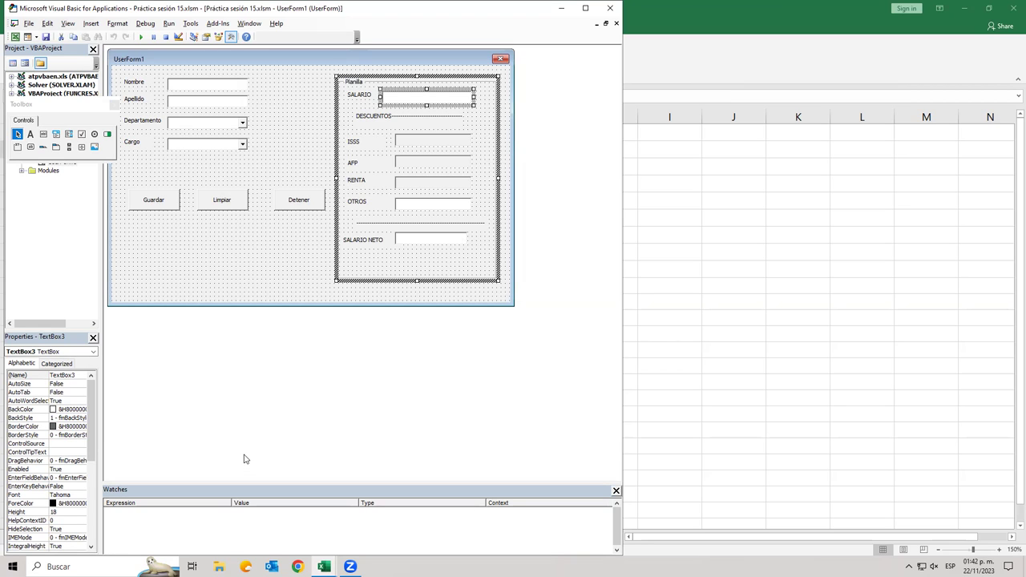
click(412, 100)
click(407, 142)
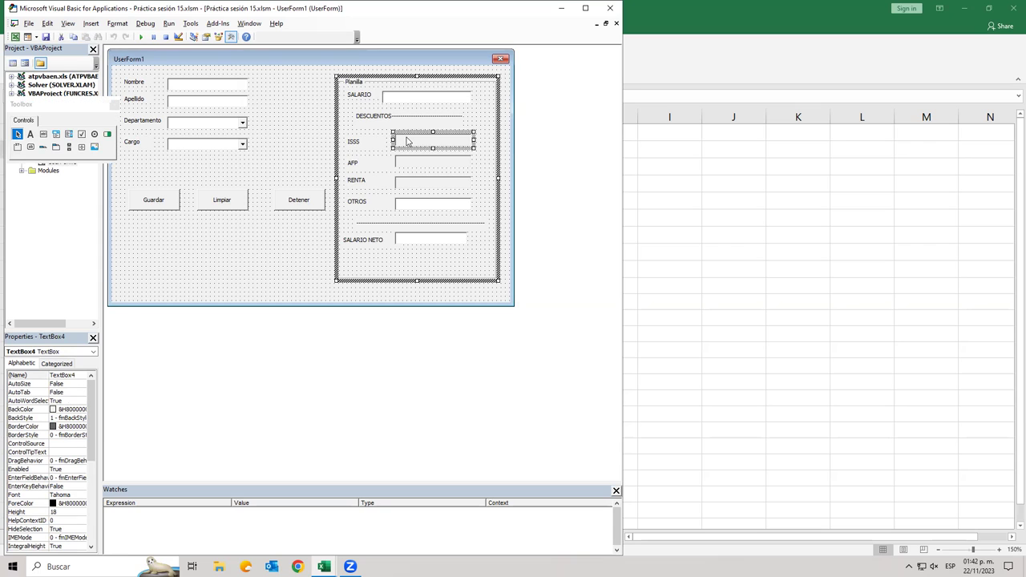
click(409, 99)
click(412, 135)
click(222, 86)
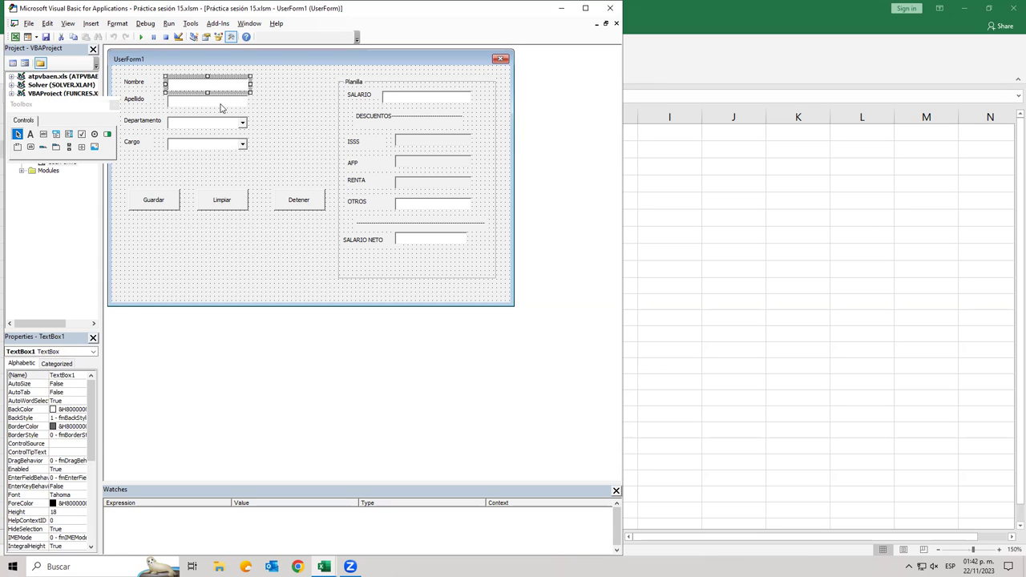
click(415, 203)
click(413, 182)
click(415, 165)
click(414, 148)
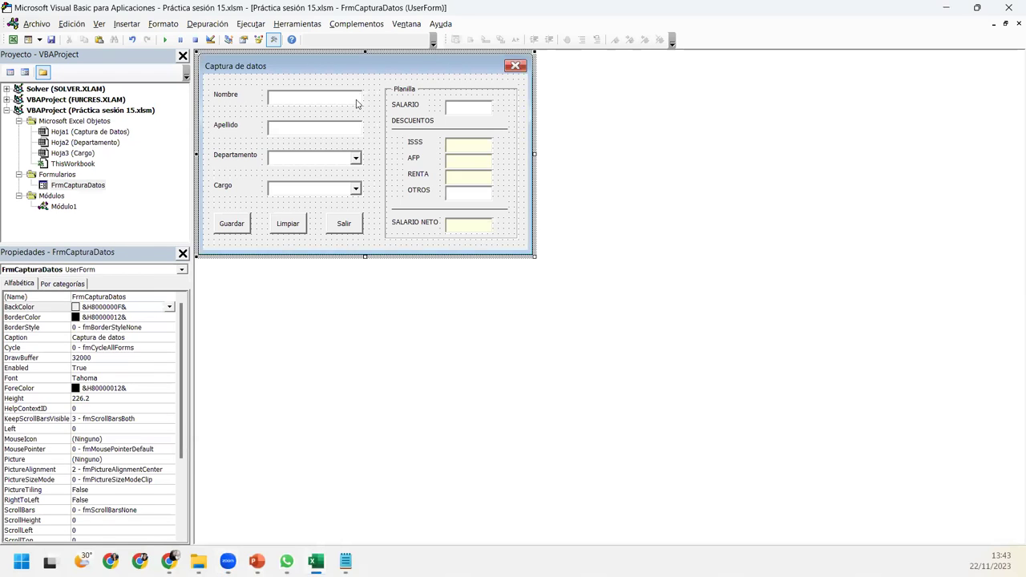
- Confirm the Nombre box is named TextNombre, then select the Salir button
click(357, 104)
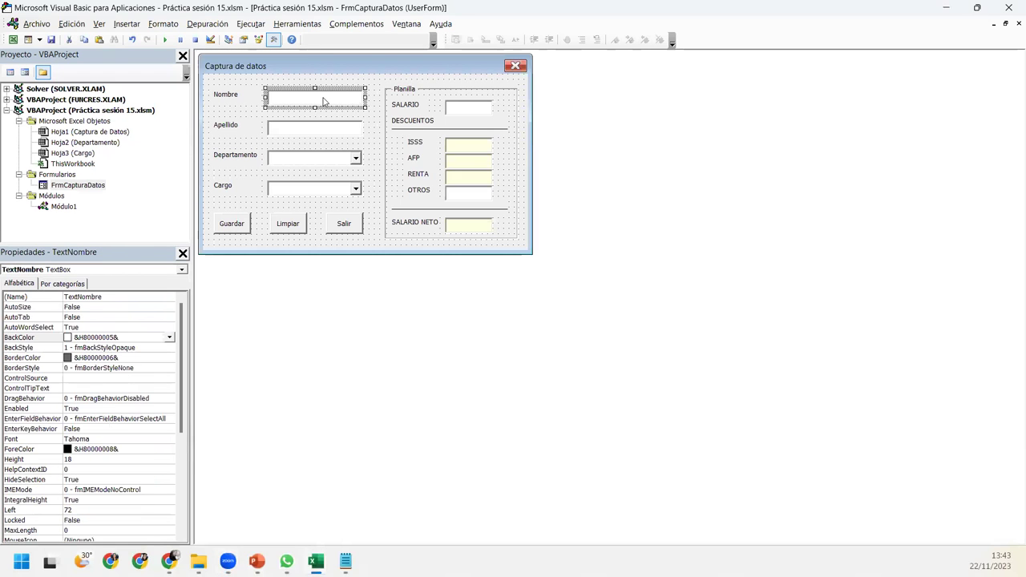
click(113, 299)
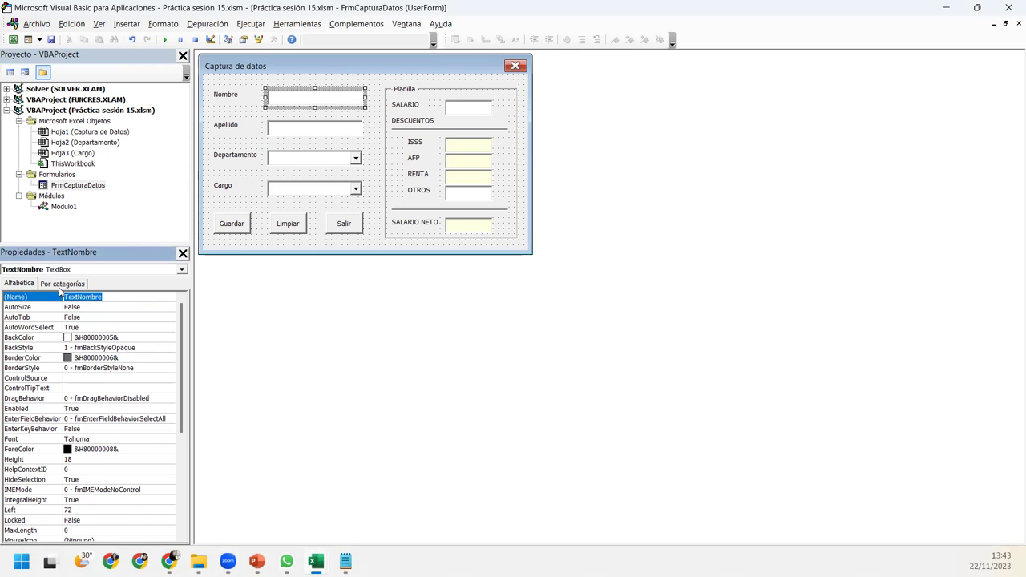
click(319, 118)
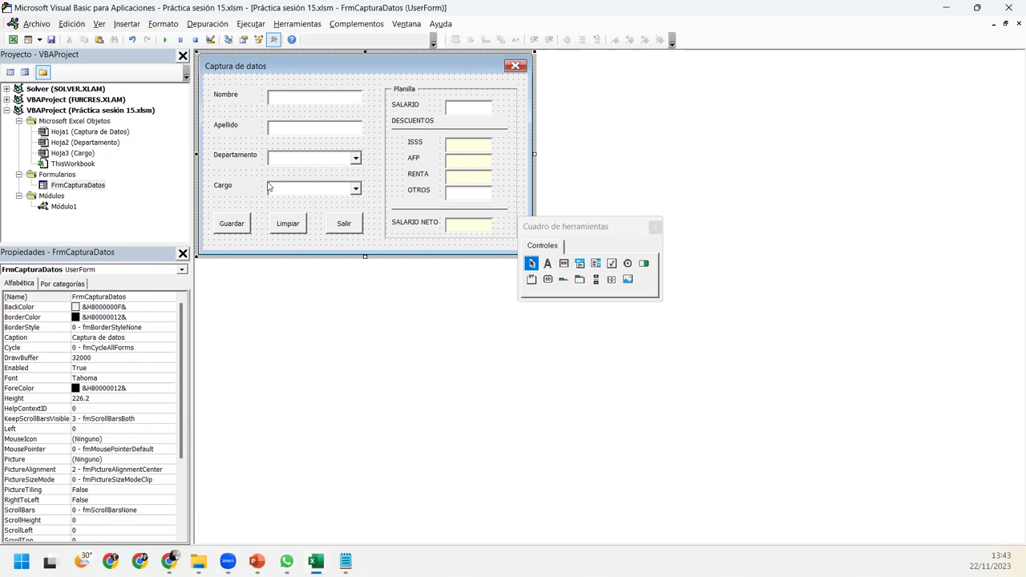
click(291, 102)
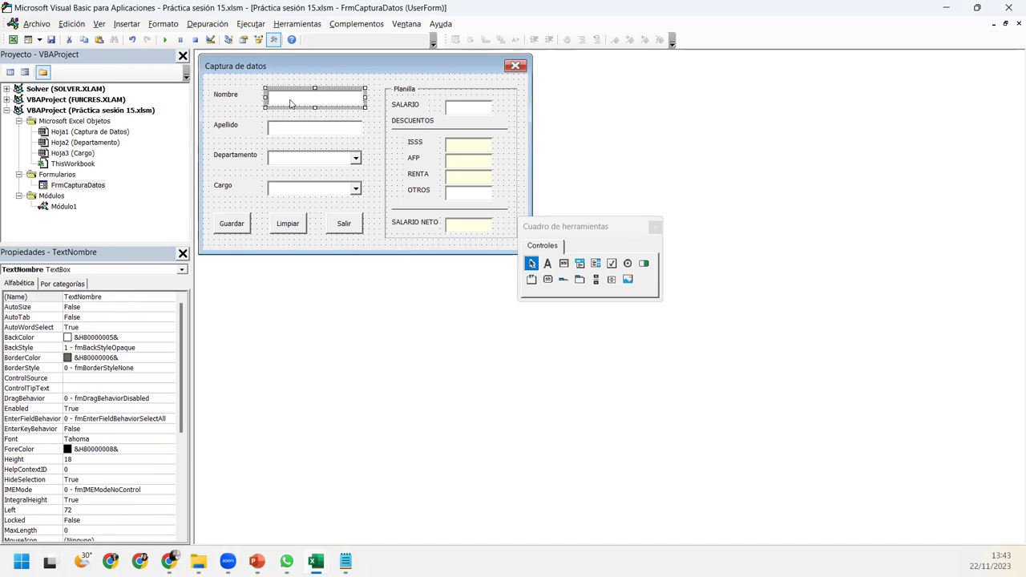
click(276, 242)
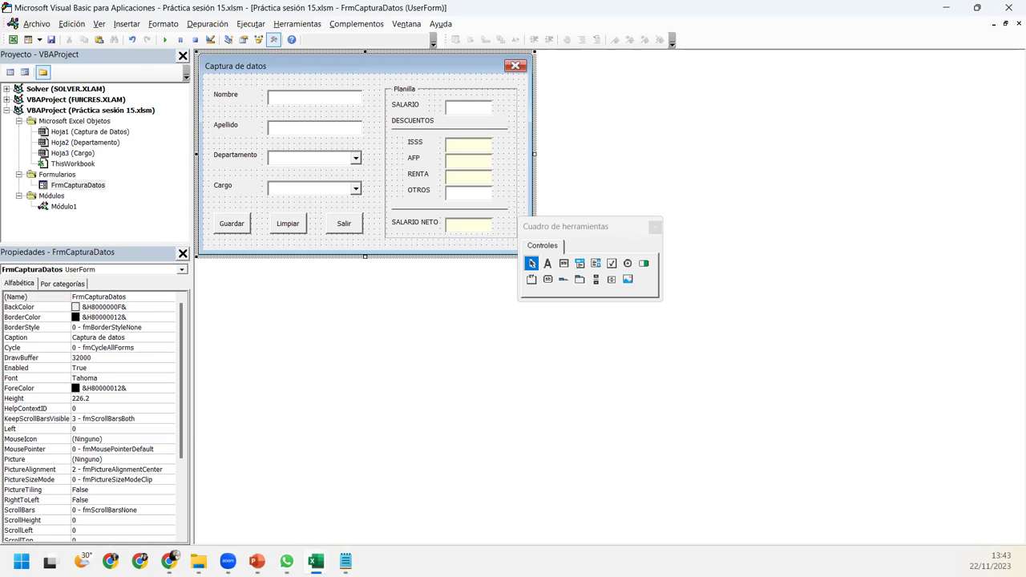
click(358, 230)
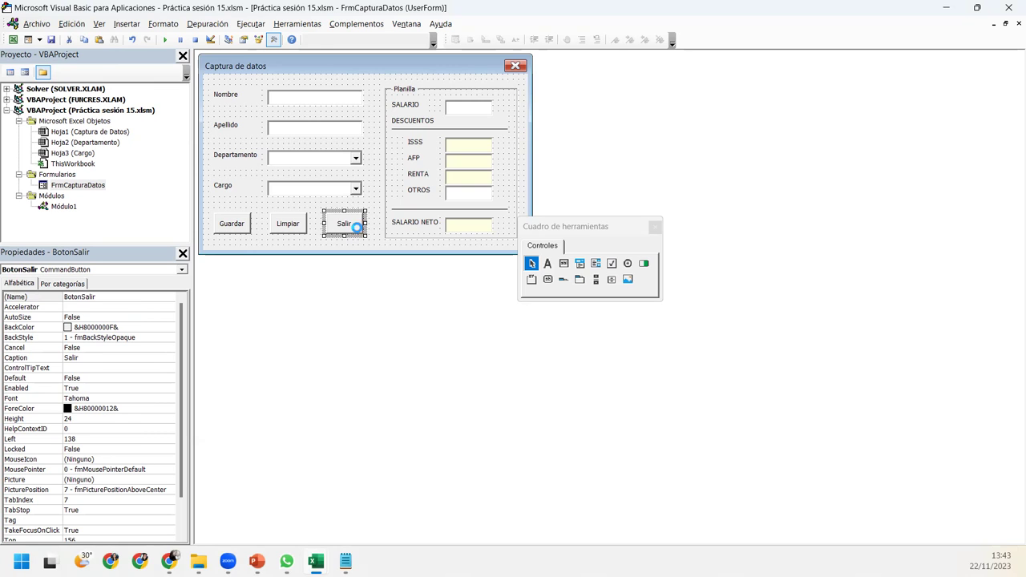
- Write BotonSalir_Click with the comment 'Cierra el formulario and an Unload Me line
double_click(353, 226)
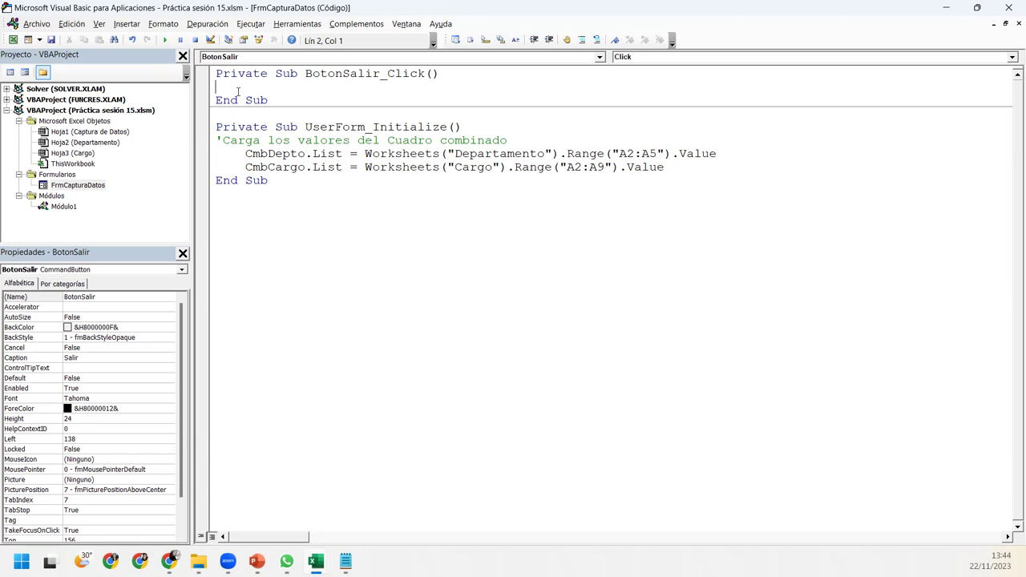
text(')
text(Cierra el formulario)
key(Return)
key(Tab)
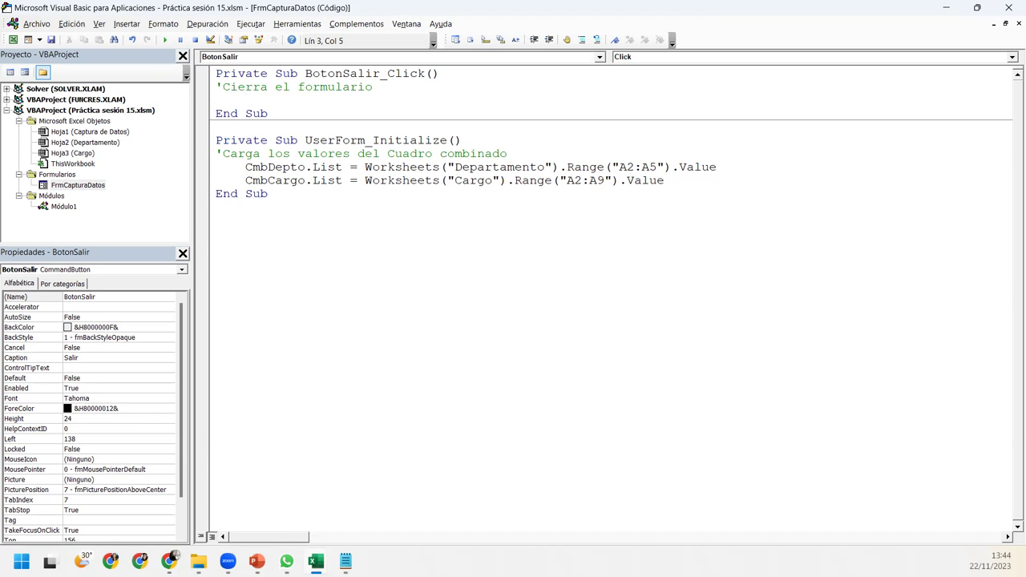
text(u)
key(ctrl+space)
text(nload)
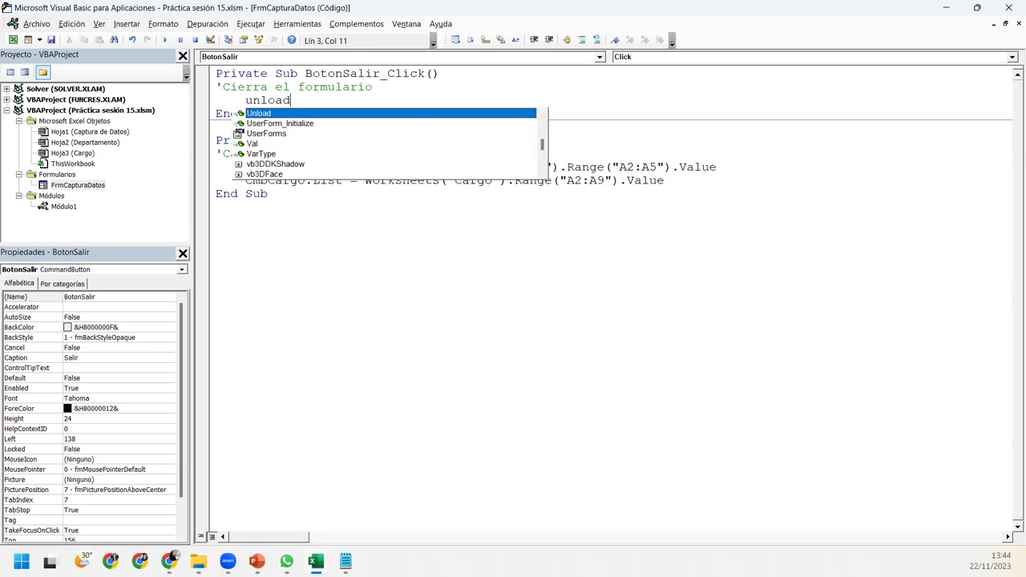
text( me)
key(Return)
key(BackSpace)
key(BackSpace)
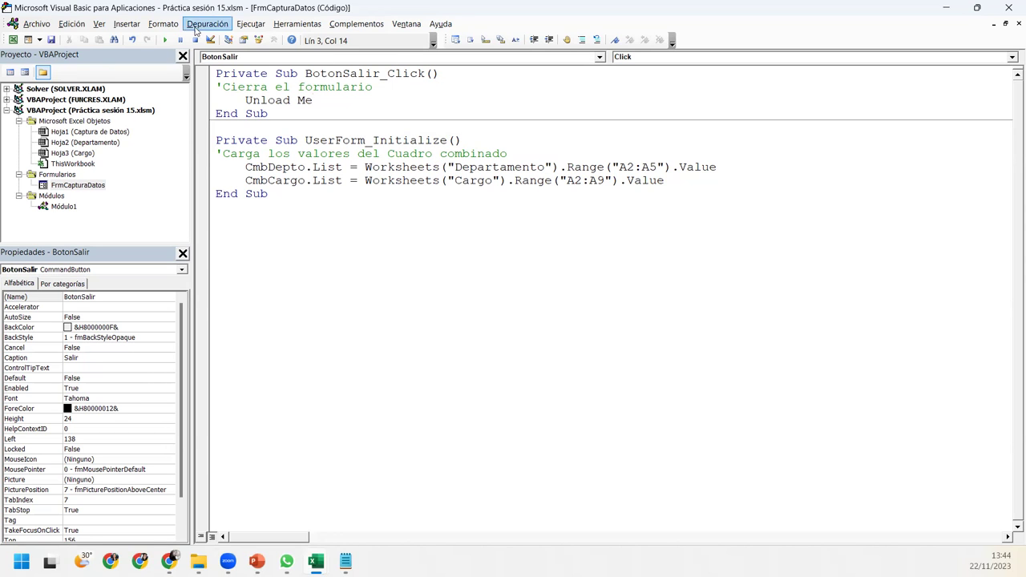
- Run the form and close it, then add a blank line after Unload Me
click(165, 39)
click(145, 342)
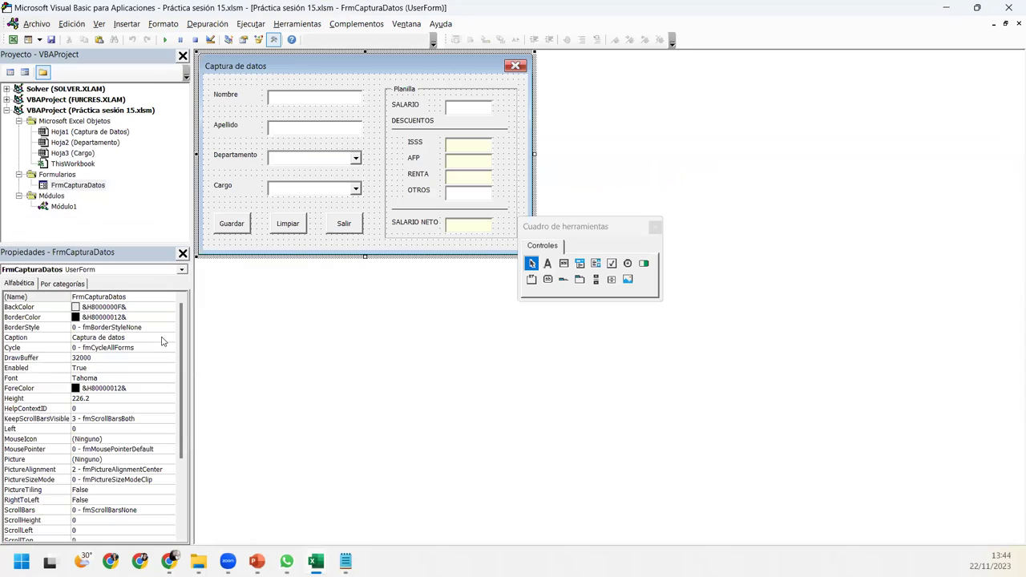
double_click(343, 223)
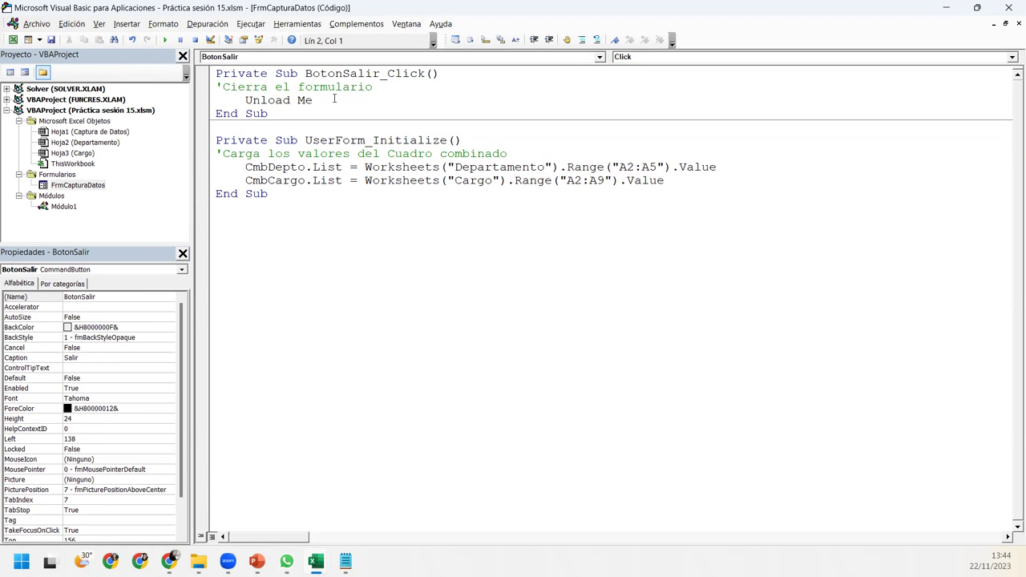
click(327, 100)
key(Return)
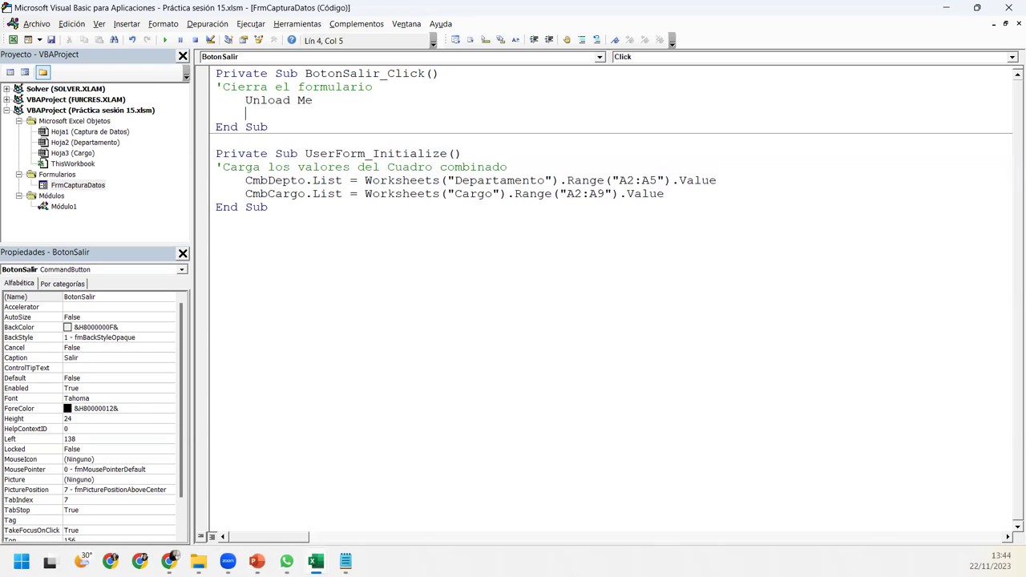
click(222, 86)
drag(222, 86, 373, 86)
click(304, 112)
- Open the FrmCapturaDatos design and create the Limpiar button's click procedure
click(83, 186)
double_click(83, 186)
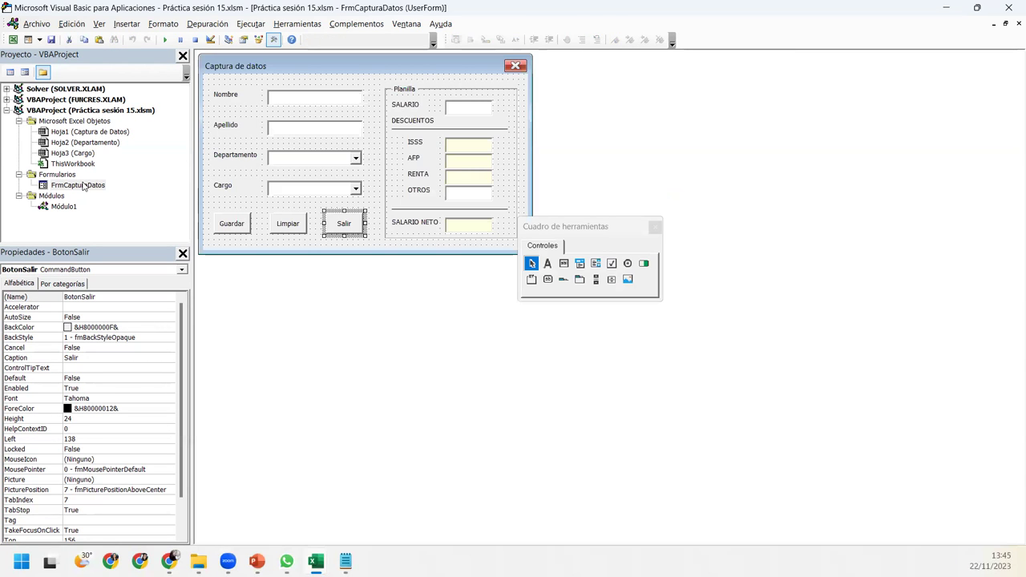
click(300, 229)
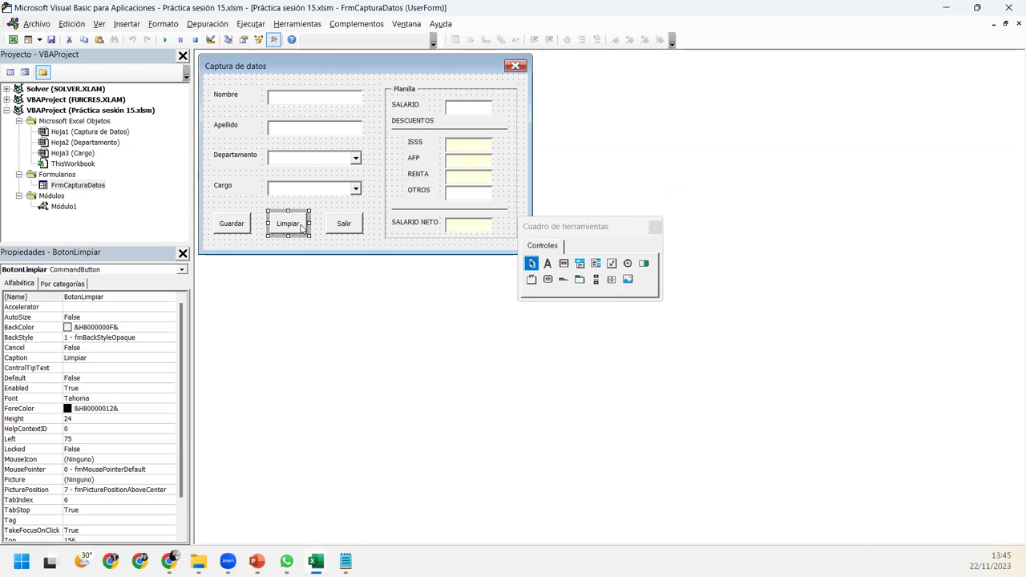
double_click(302, 228)
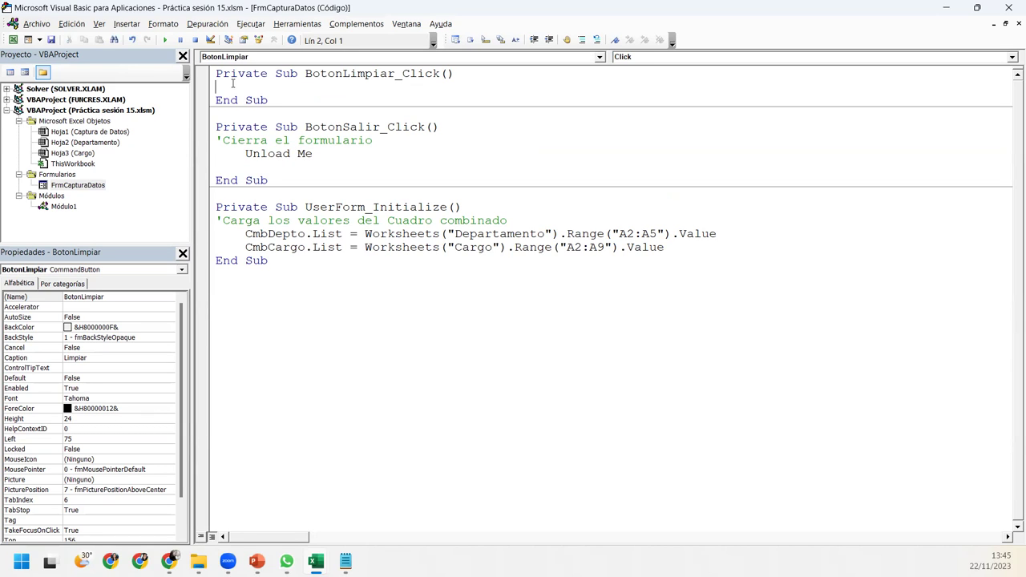
- Add the comment 'Borra la información ingresada en los cuadros de texto y cuadros combinados
text(')
text(Borra)
key(BackSpace)
key(BackSpace)
key(BackSpace)
key(BackSpace)
text(orra la información ingrs)
key(BackSpace)
text(esada en los cuadros de texto y cuadros combinados)
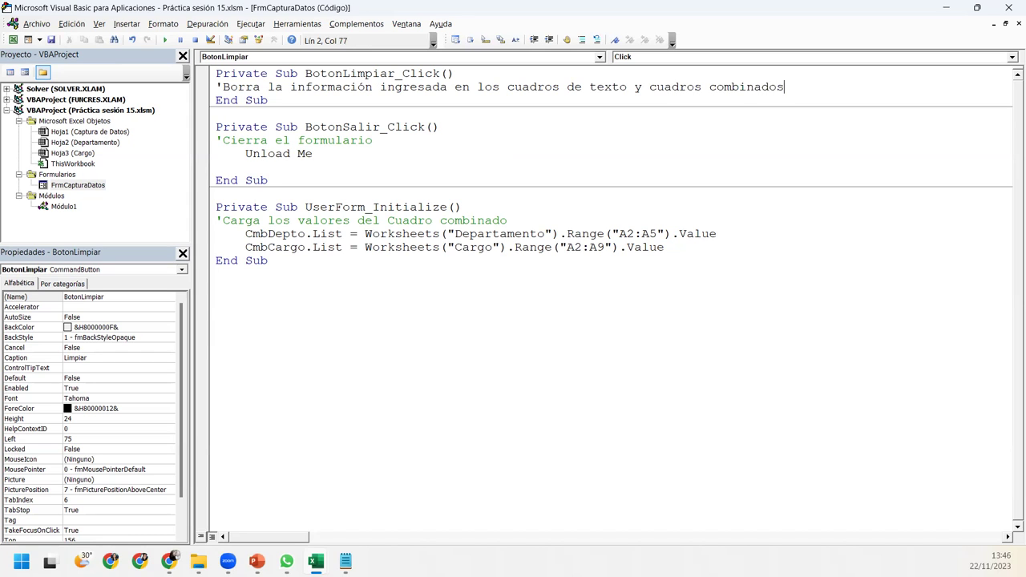
key(Return)
key(Tab)
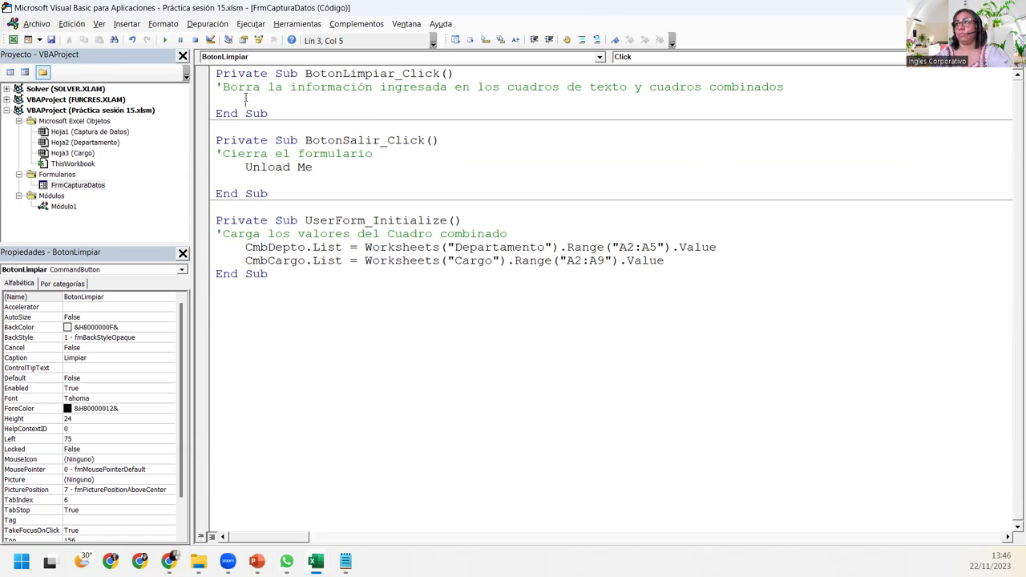
- Write the line Me.TextNombre.Text = Empty using IntelliSense
text(me.)
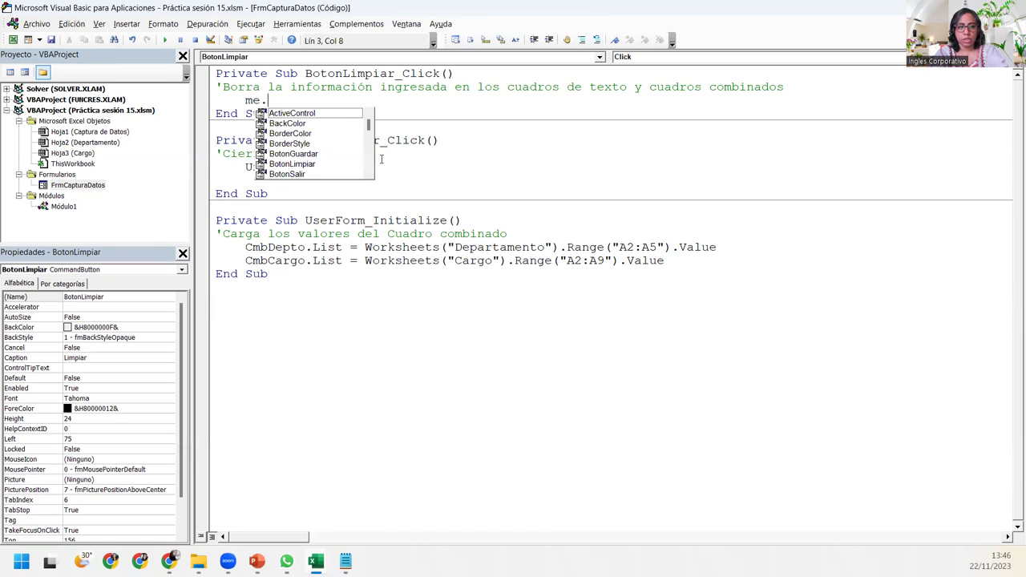
text(tex)
key(BackSpace)
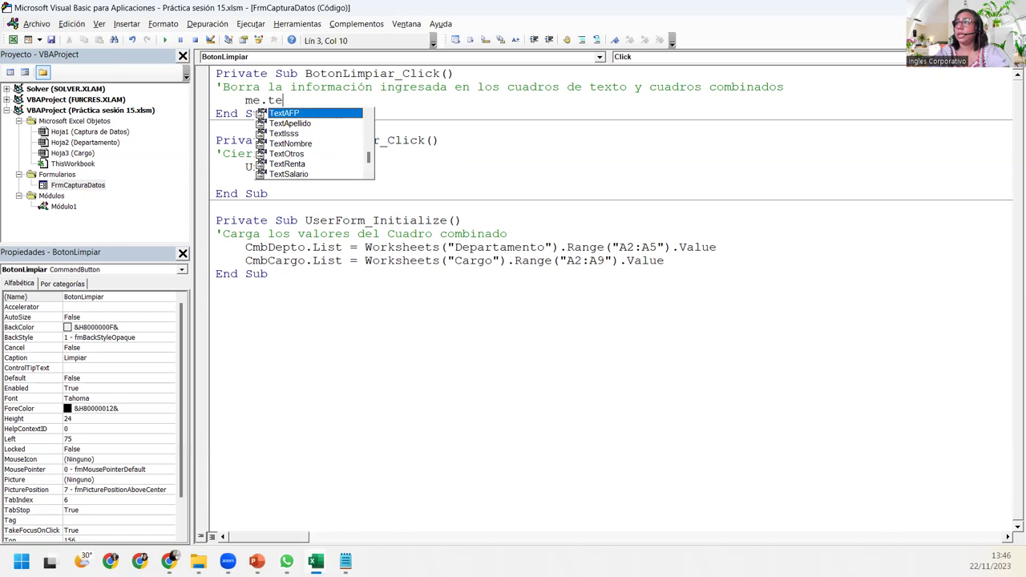
key(Down)
key(Down)
key(Down)
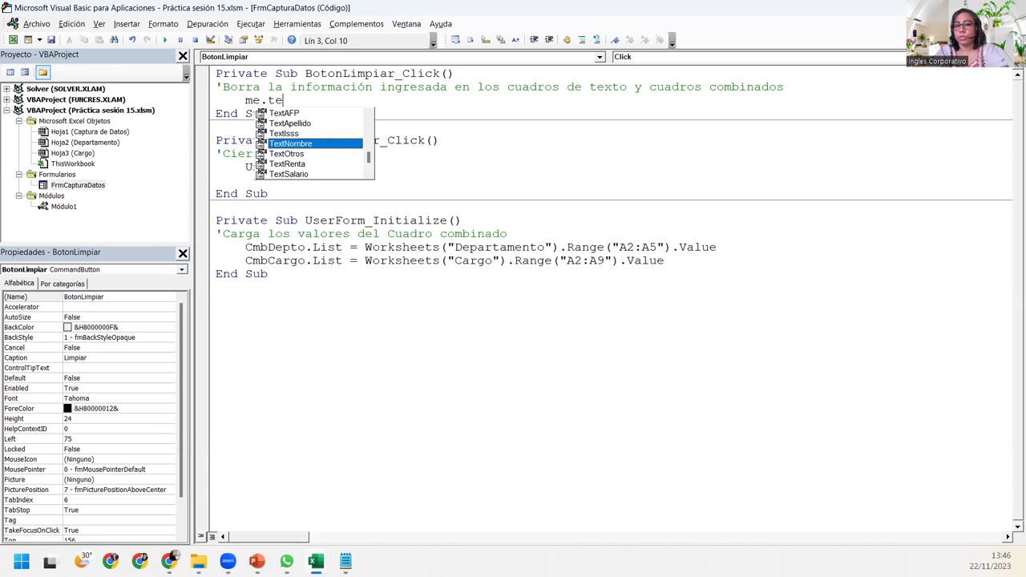
text(.text)
key(Tab)
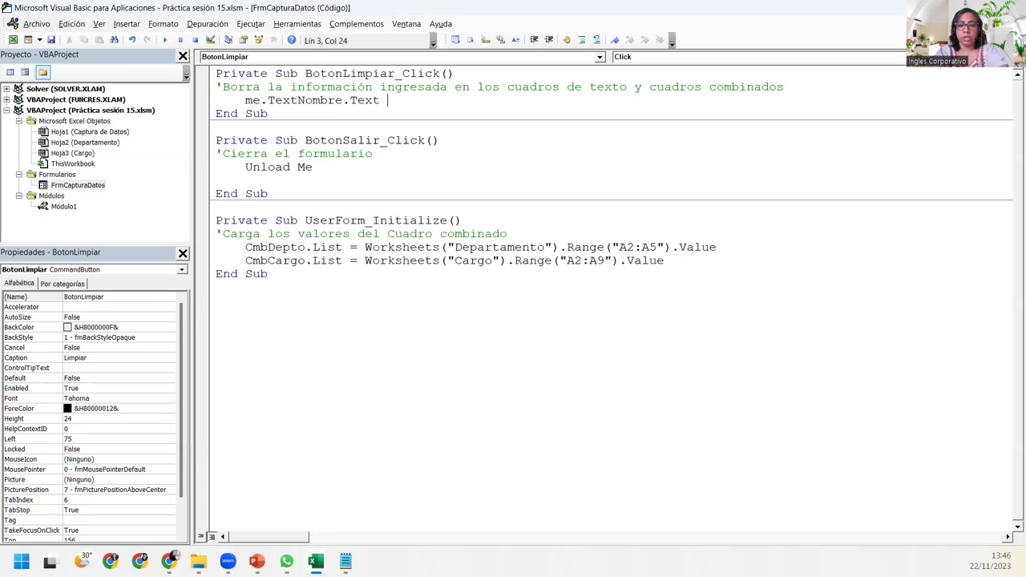
text(= empty)
key(Return)
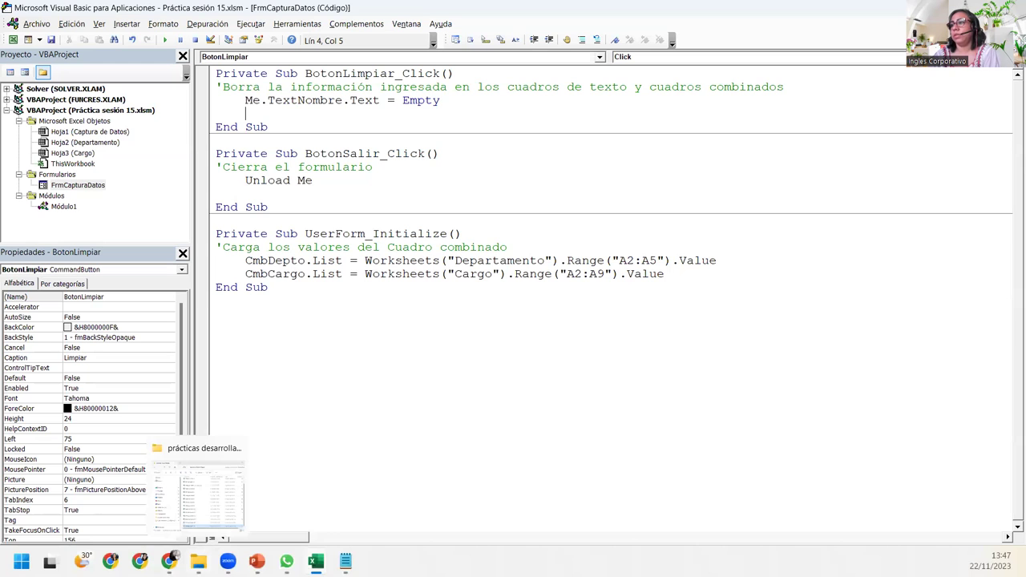
- Open Práctica sesión 14.xlsm and highlight its code emptying TxtNombre, TxtApellido and TxtCiudad
click(199, 490)
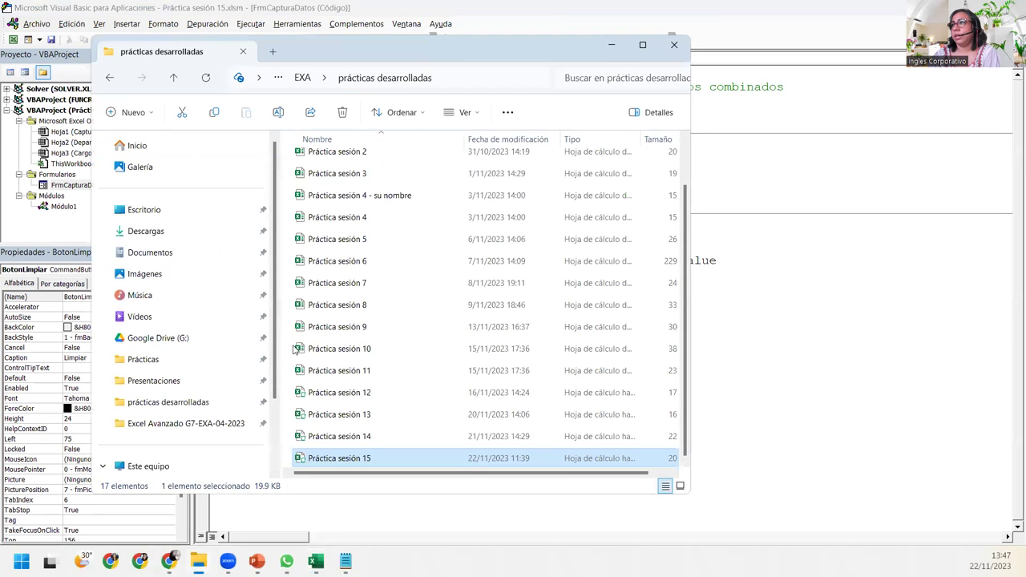
double_click(344, 451)
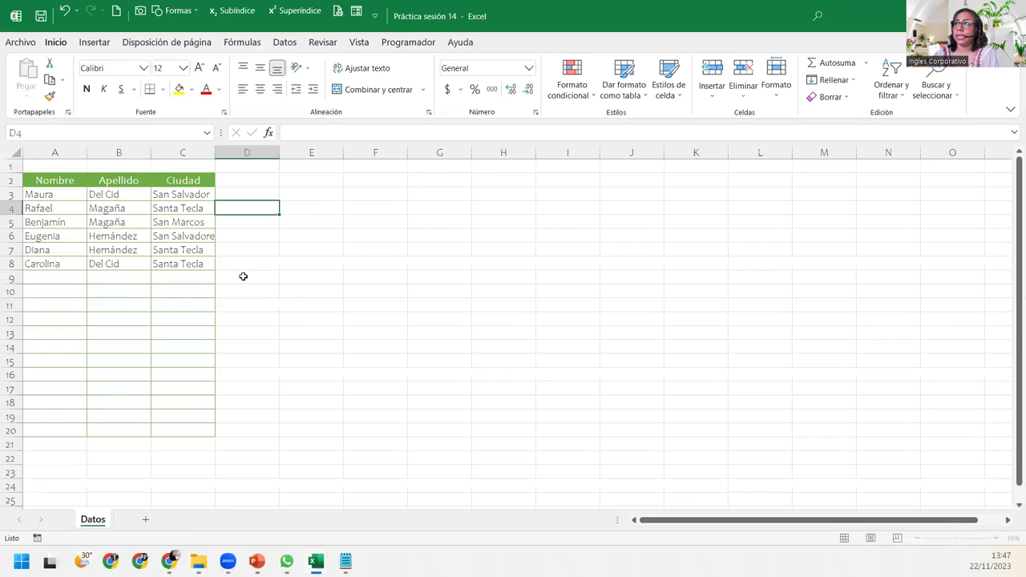
click(430, 41)
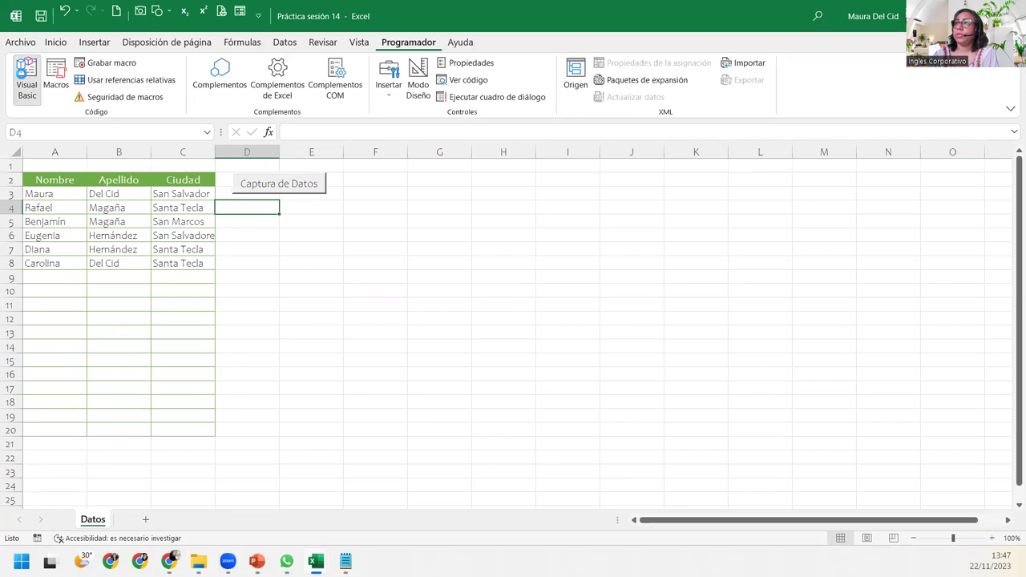
click(24, 80)
mouse_move(449, 276)
mouse_down()
mouse_move(285, 265)
mouse_move(217, 232)
mouse_up()
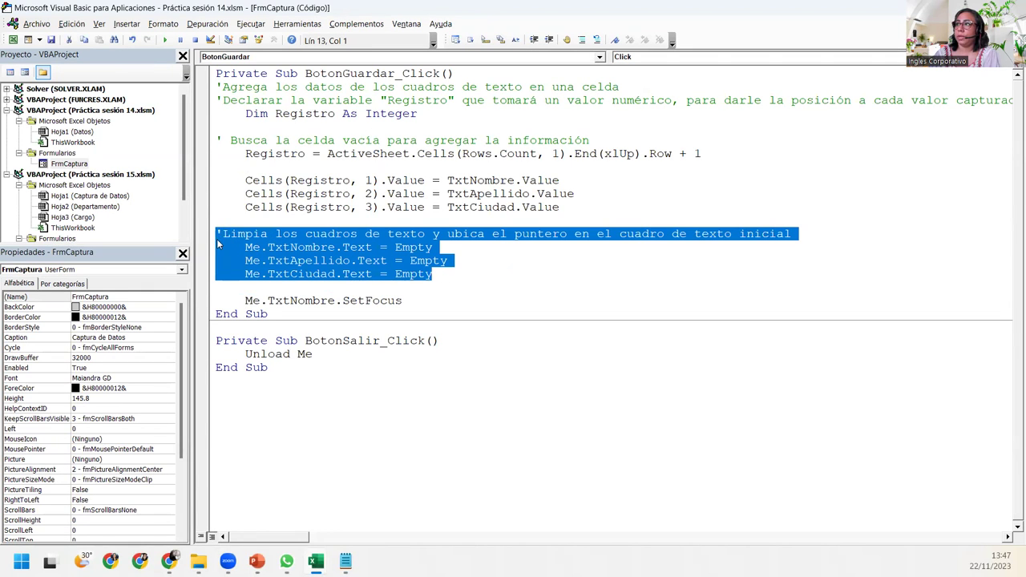
- Review the earlier clearing and SetFocus block, then return to Excel with Alt+F11
click(445, 301)
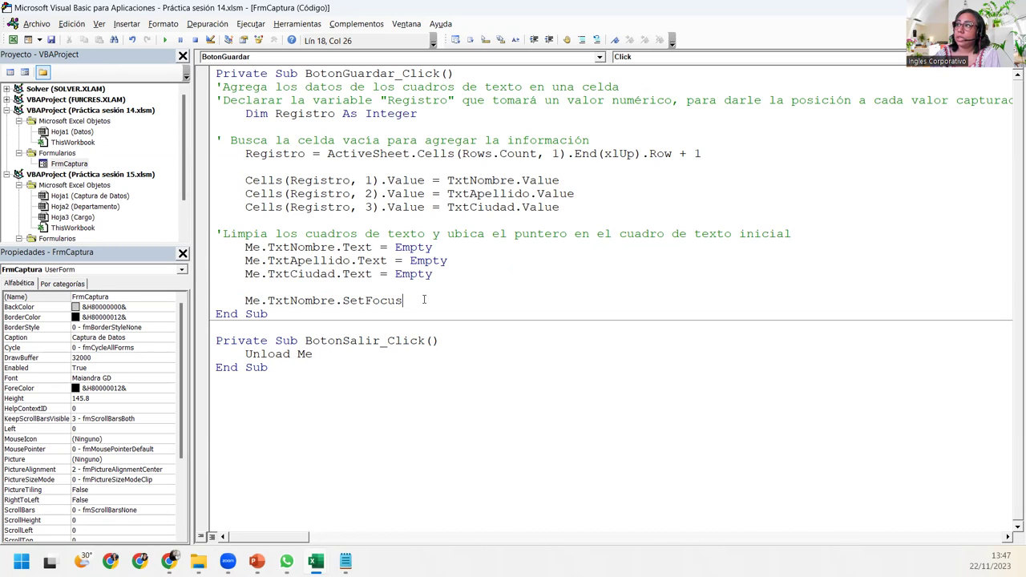
drag(404, 300, 205, 240)
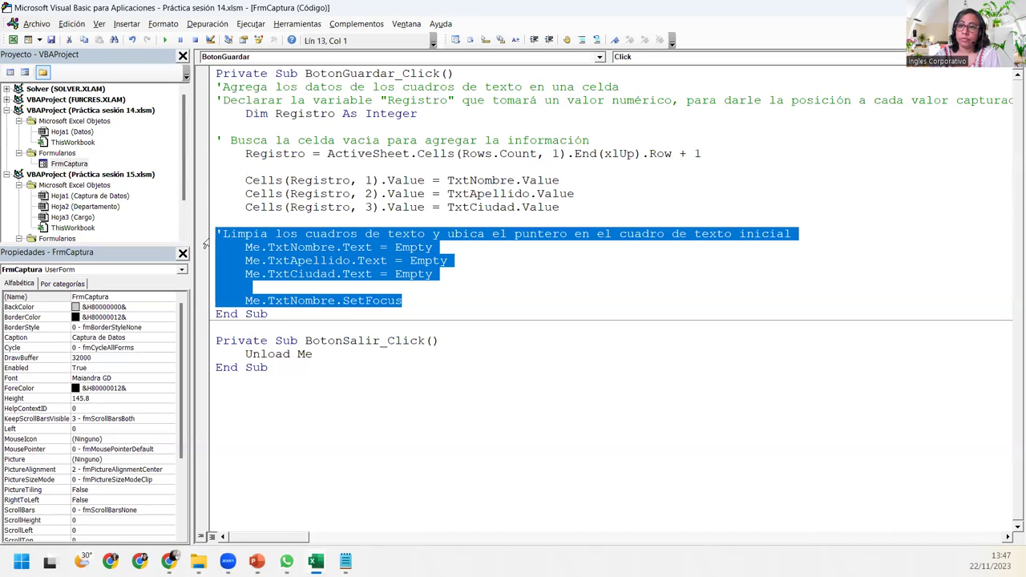
click(369, 287)
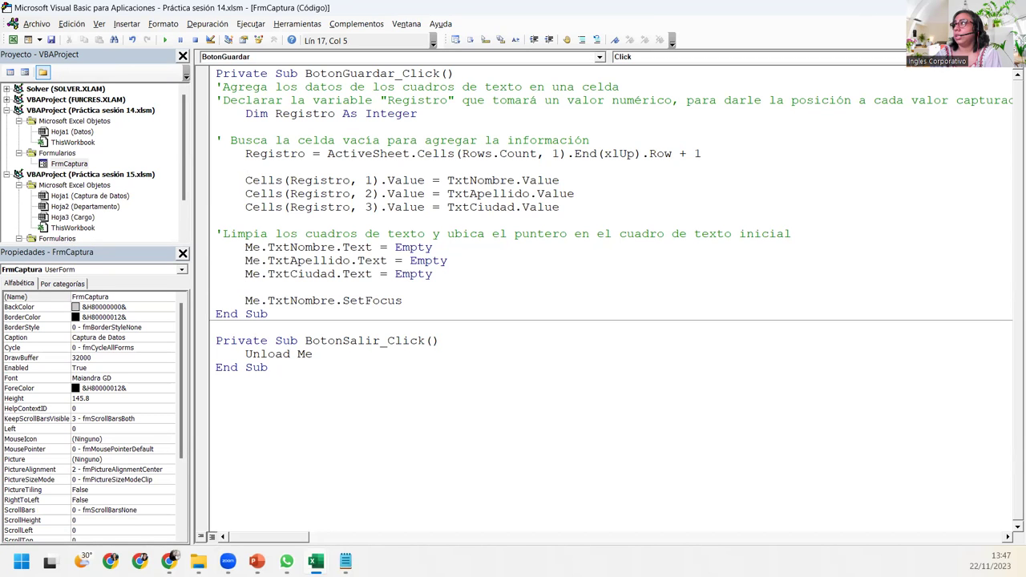
key(alt+F11)
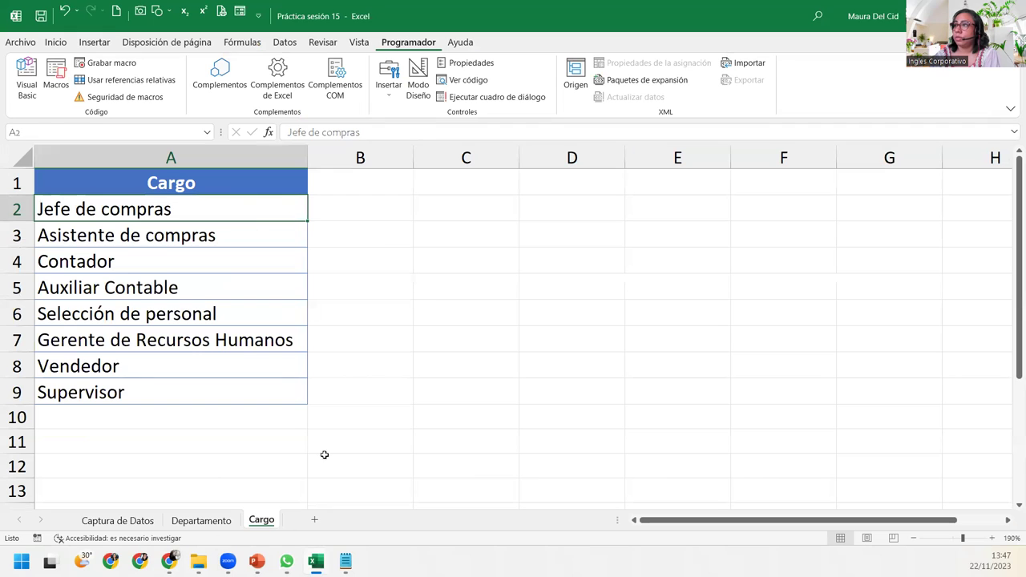
- In BotonLimpiar_Click, add lines setting Me.TextApellido.Text and Me.CmbDepto.Text to Empty
click(28, 74)
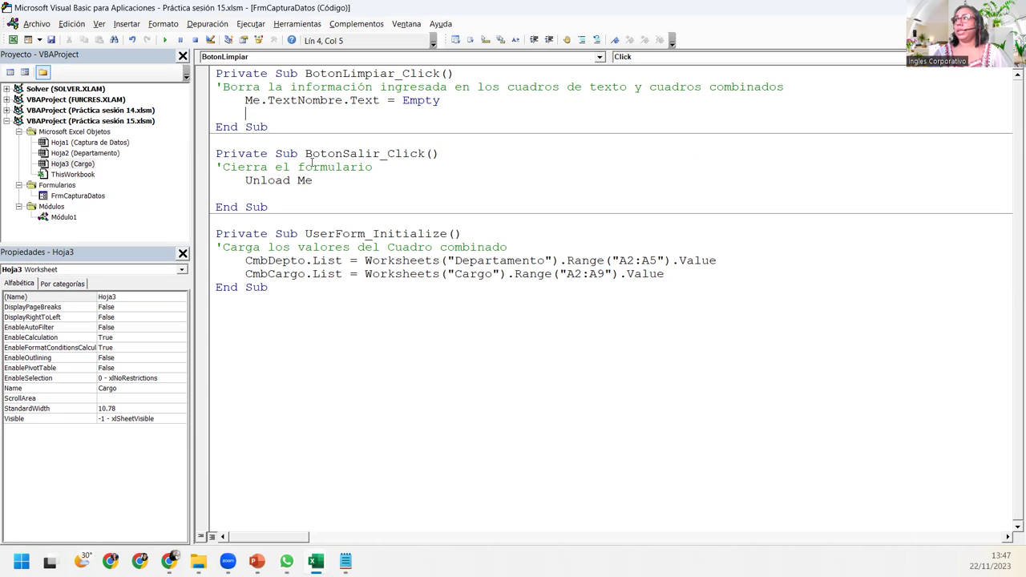
text(me)
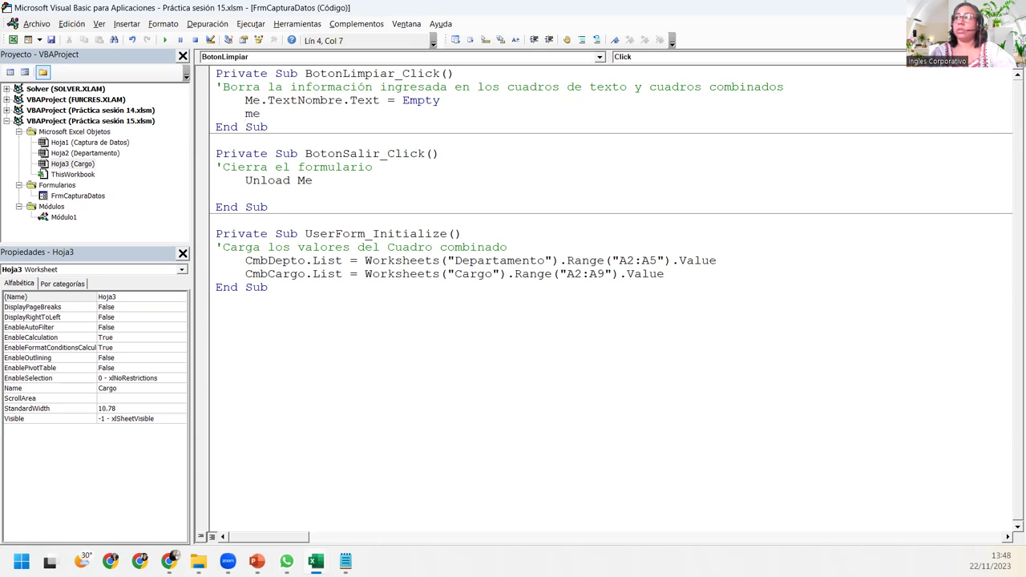
text(.t)
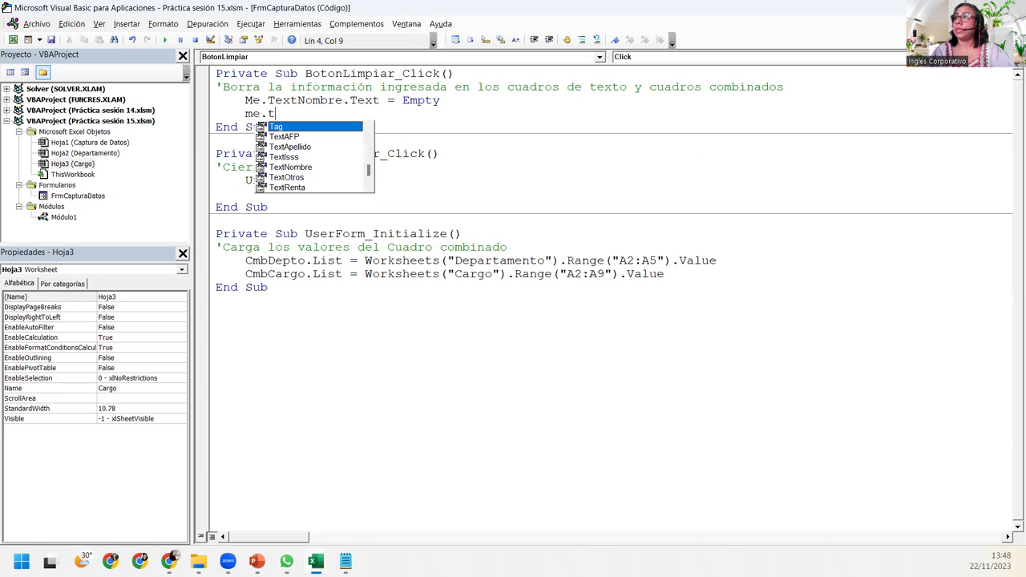
key(Down)
key(Down)
key(Tab)
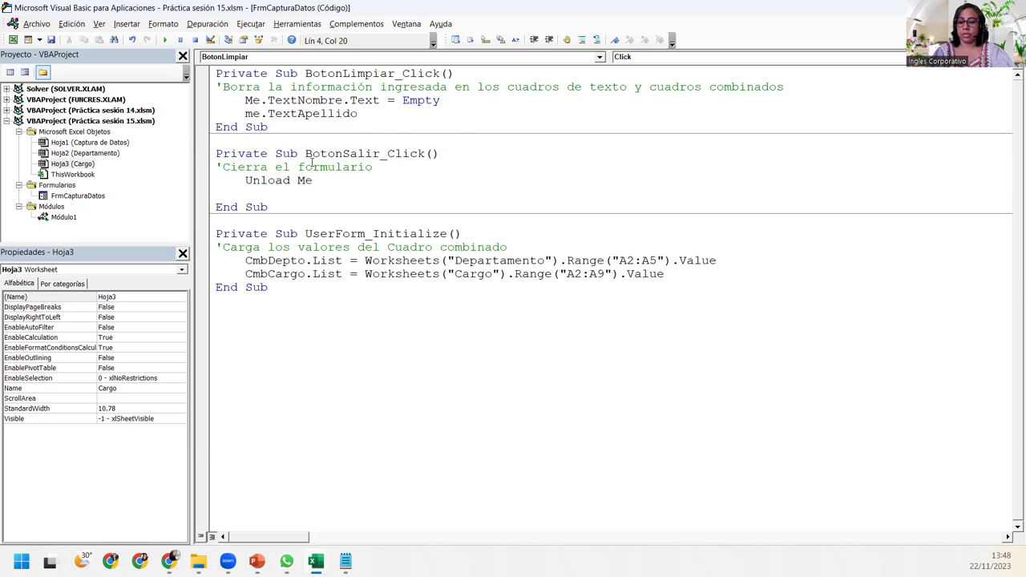
text(.tex)
key(Tab)
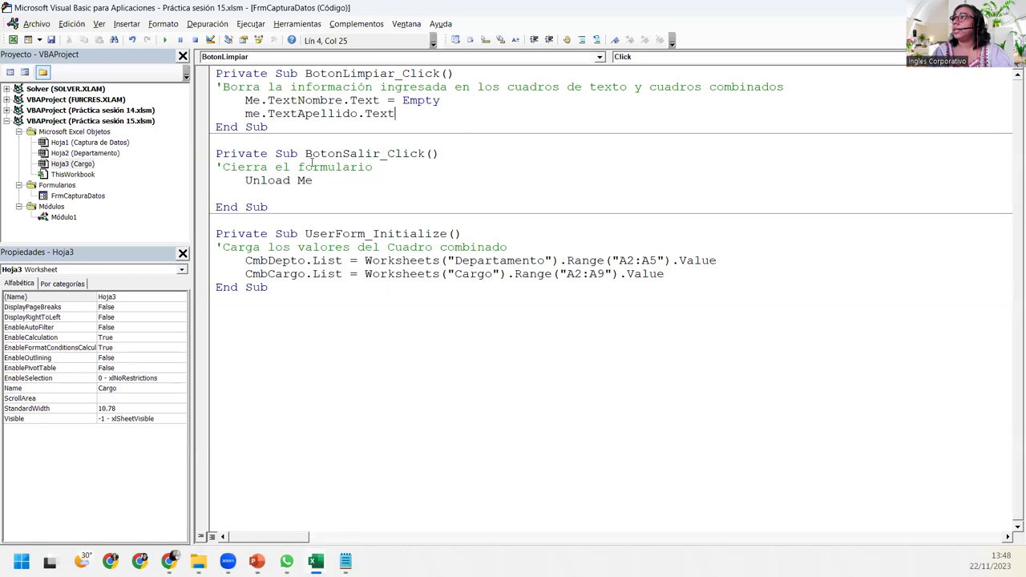
text( = )
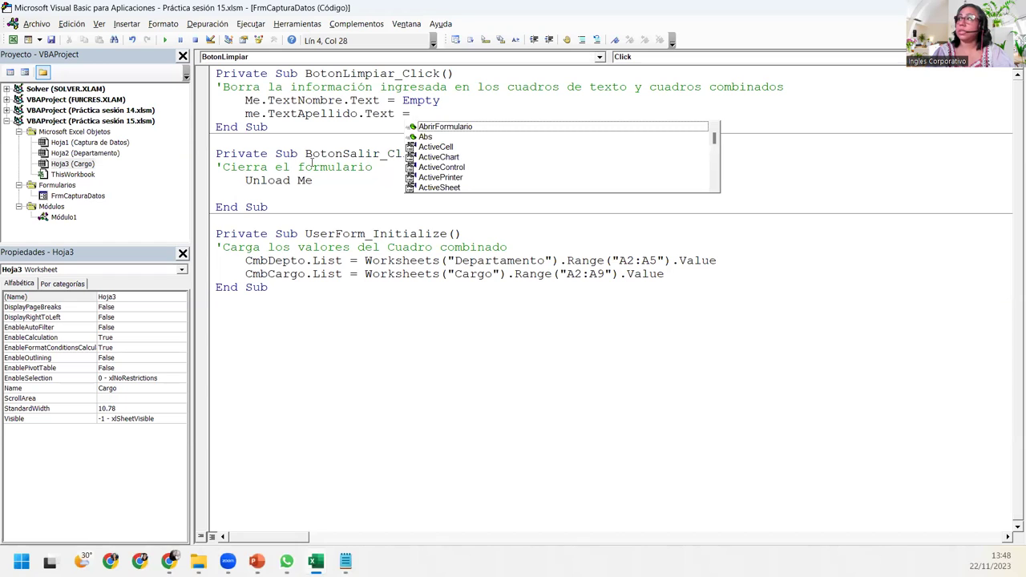
text(emp)
key(Return)
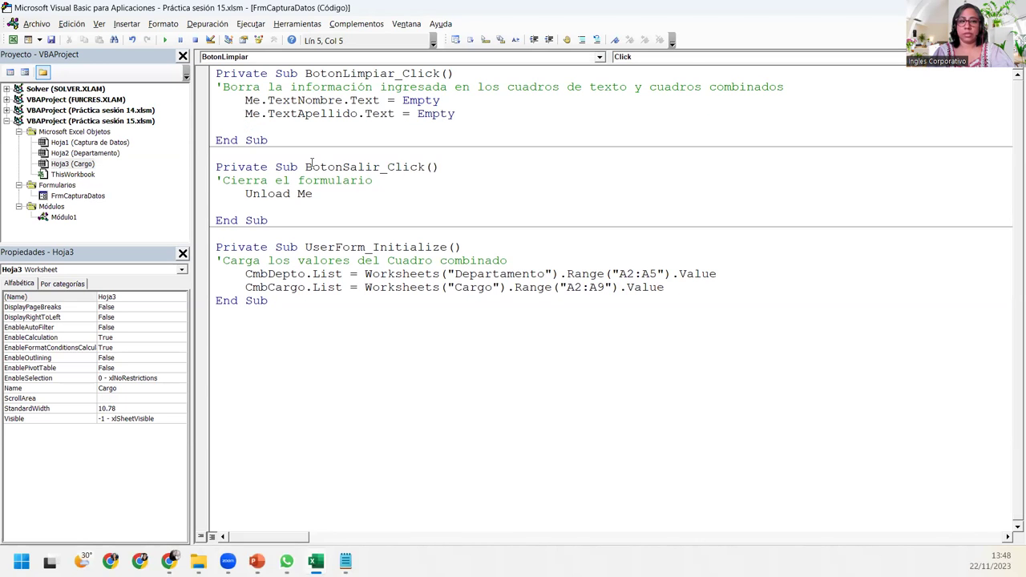
text(me.cm)
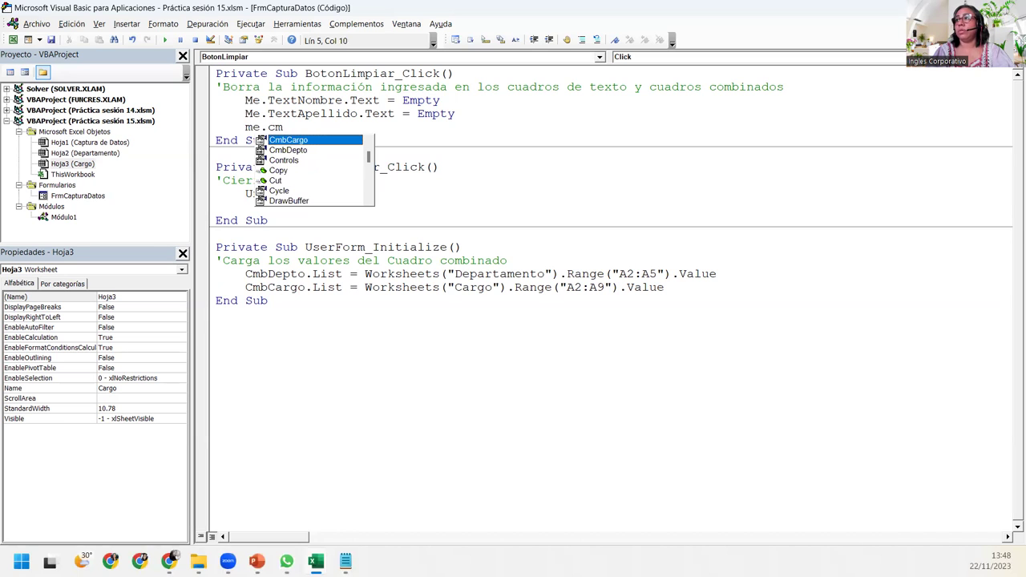
key(Down)
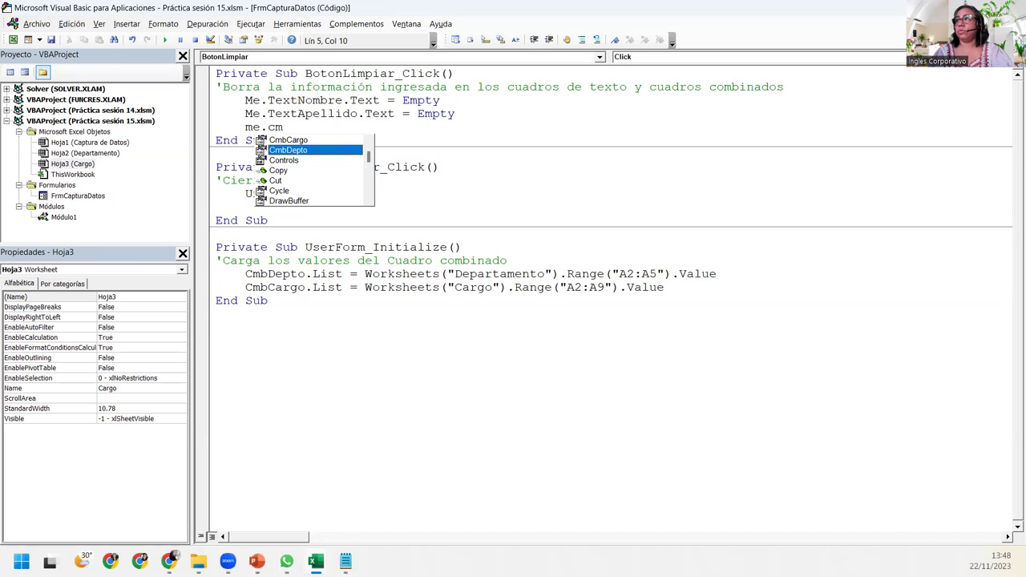
key(Tab)
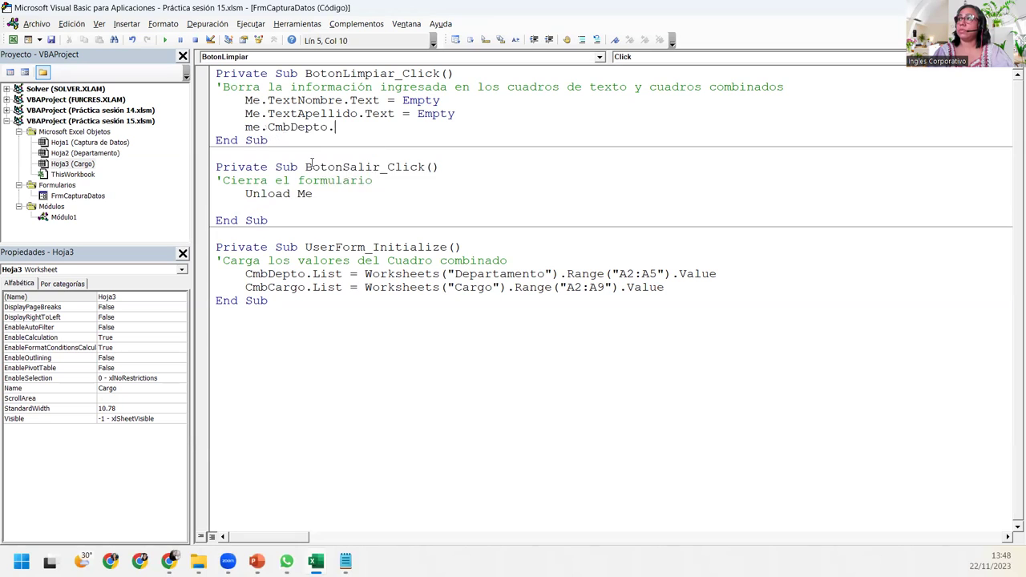
text(.)
text(text)
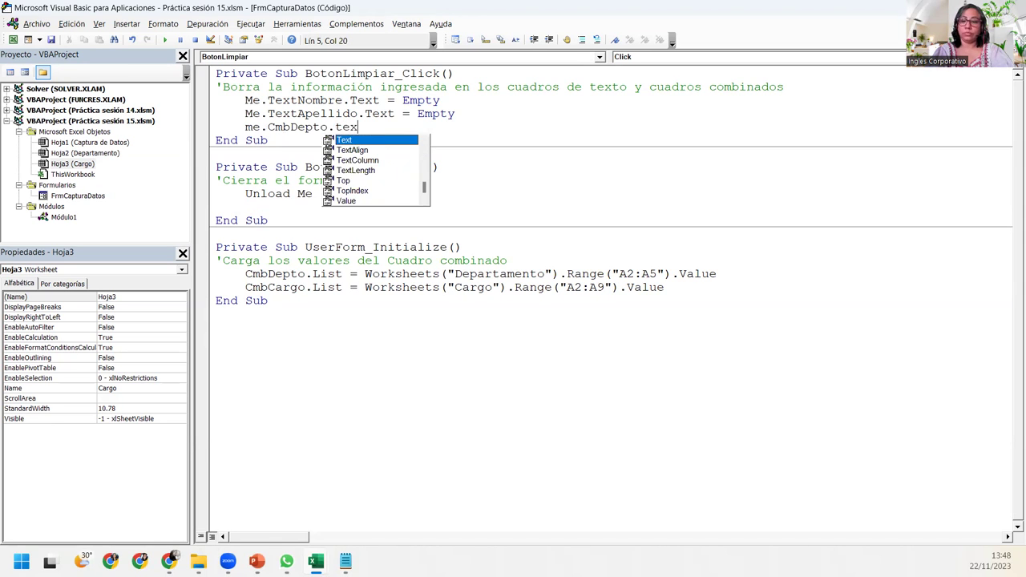
key(Tab)
text(= )
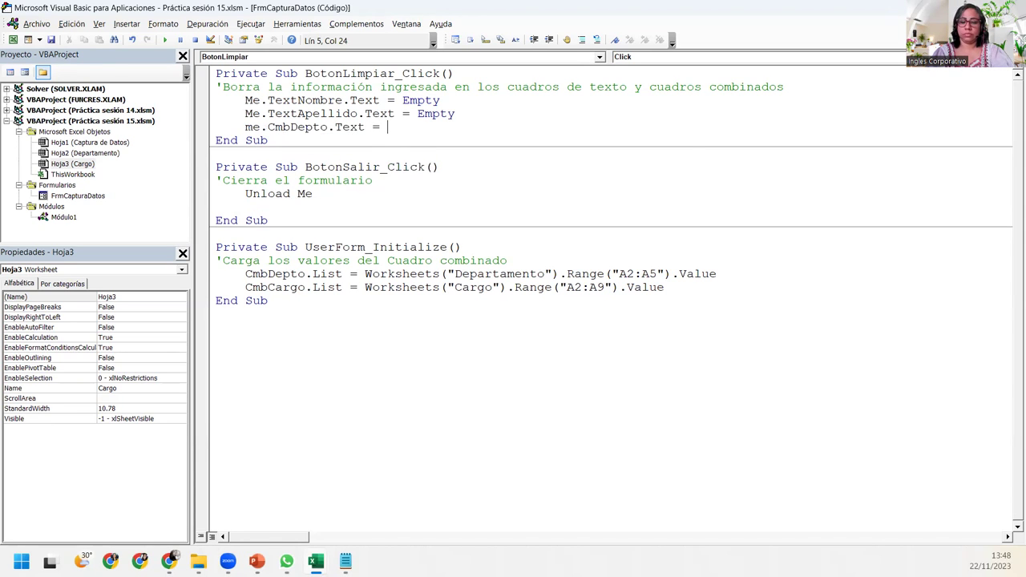
text(empt)
key(Return)
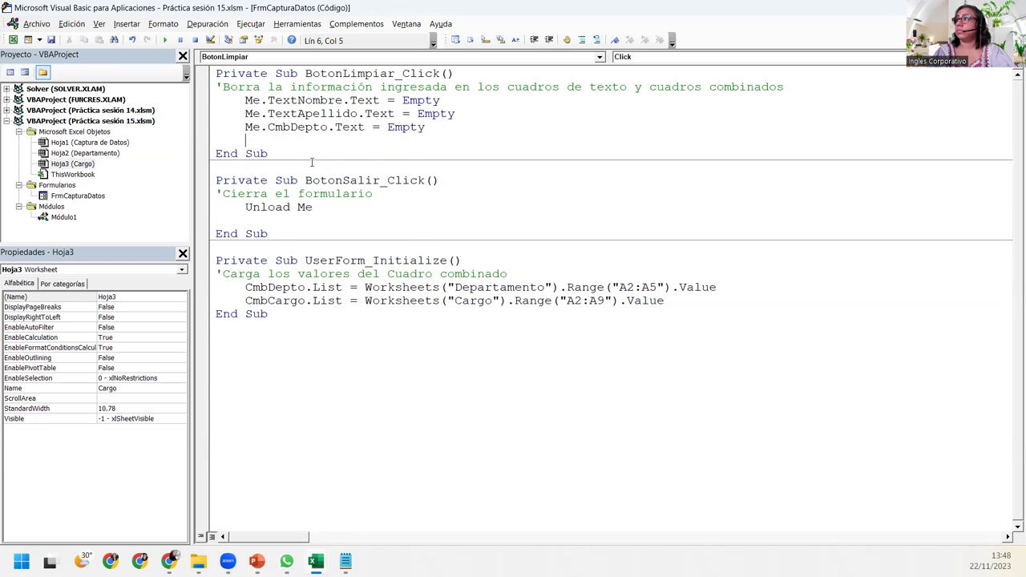
- Add lines setting Me.CmbCargo.Text and Me.TextSalario.Text to Empty
text(me.)
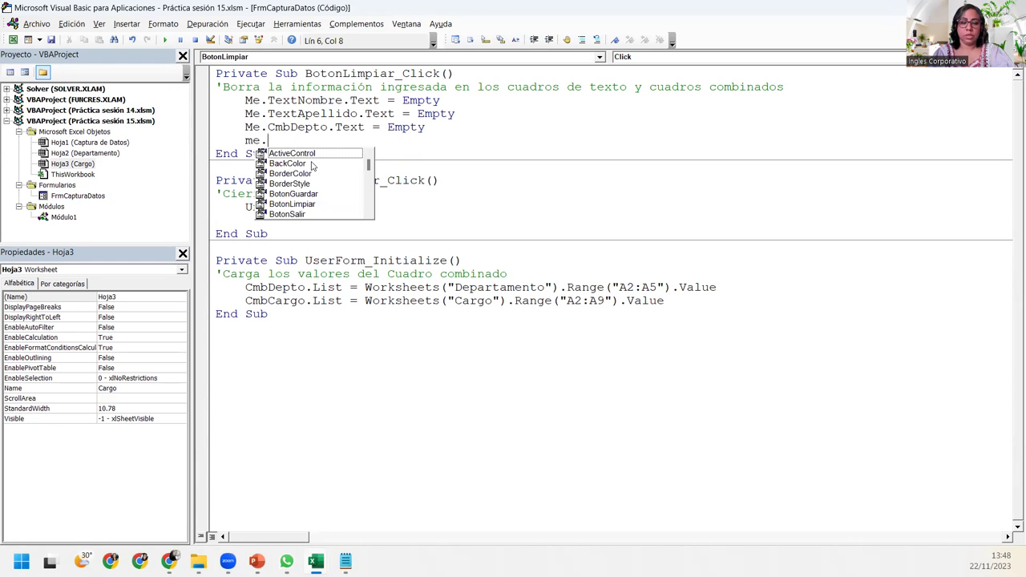
text(CmbC)
key(Tab)
text(.)
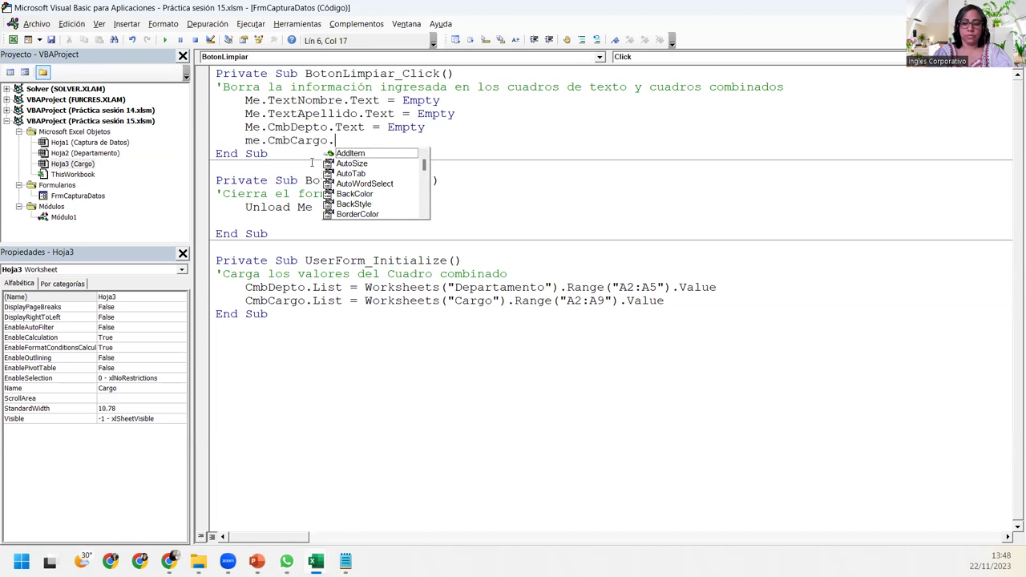
text(tex)
key(Tab)
text(=)
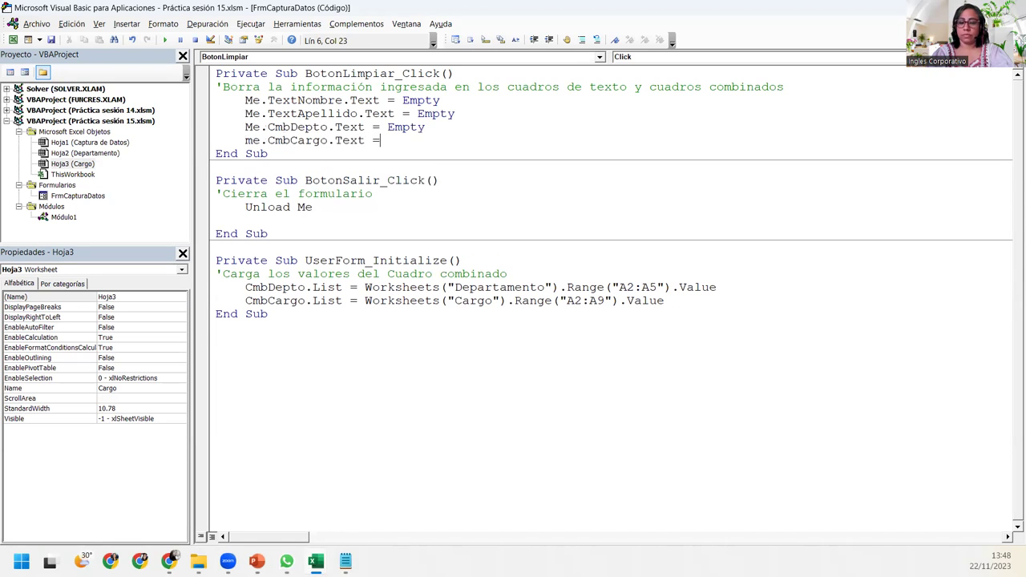
key(ctrl+space)
text(empt)
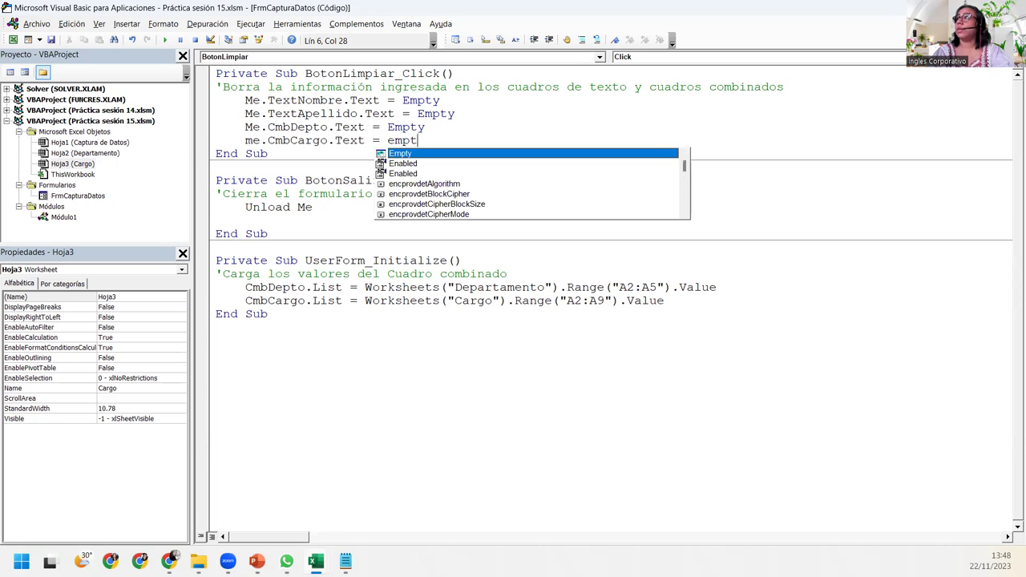
key(Tab)
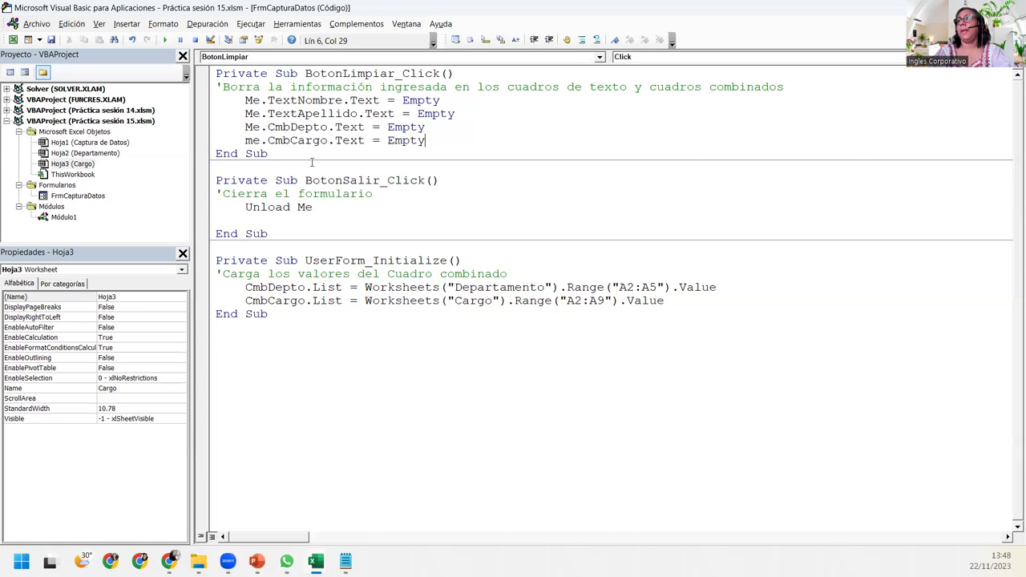
key(Return)
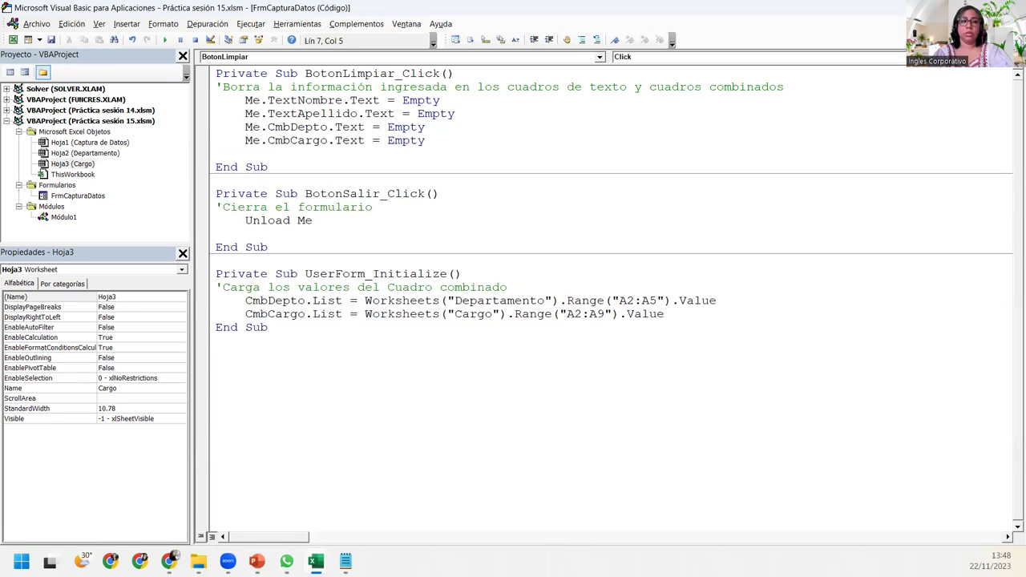
text(me.tex)
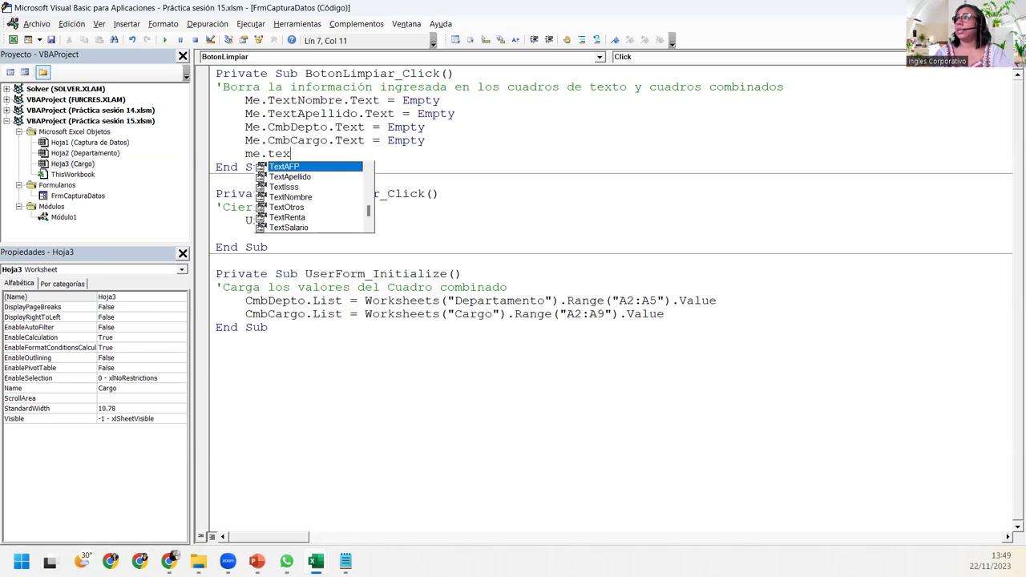
text(sa)
key(Down)
key(Down)
key(Down)
key(Down)
key(Down)
key(Down)
key(Tab)
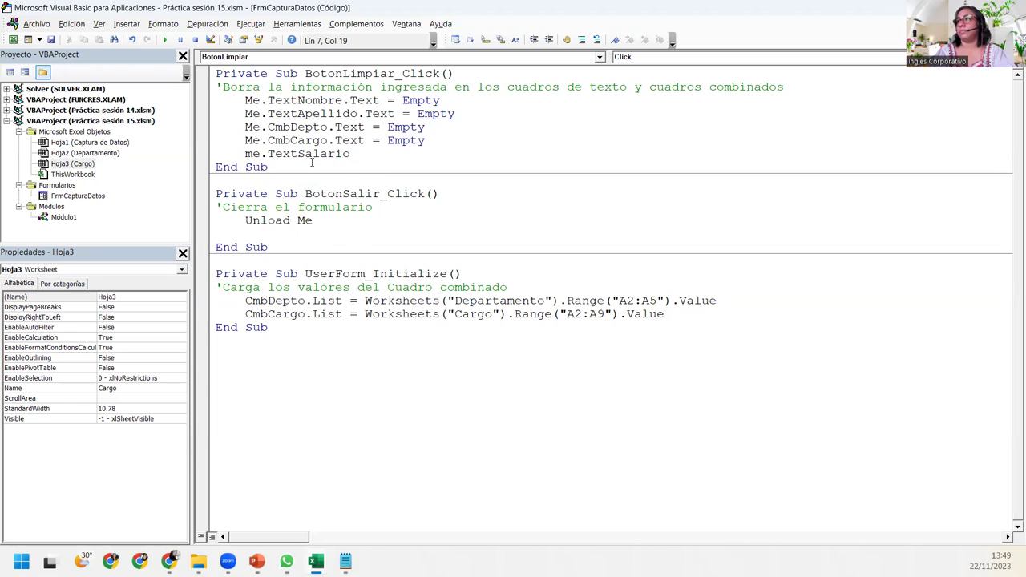
text(.tex)
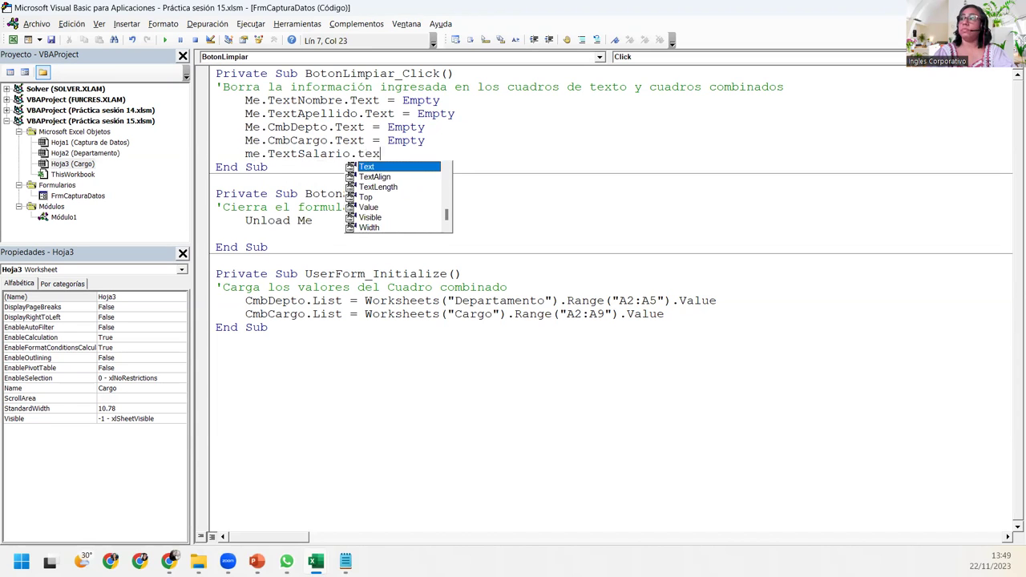
key(Tab)
text(= p)
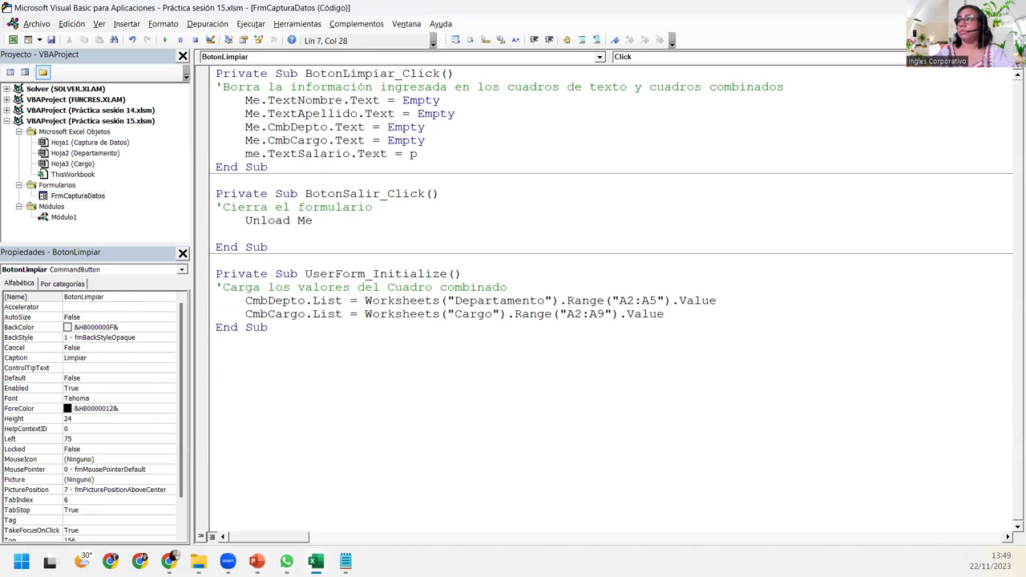
key(BackSpace)
text(Empty)
key(Return)
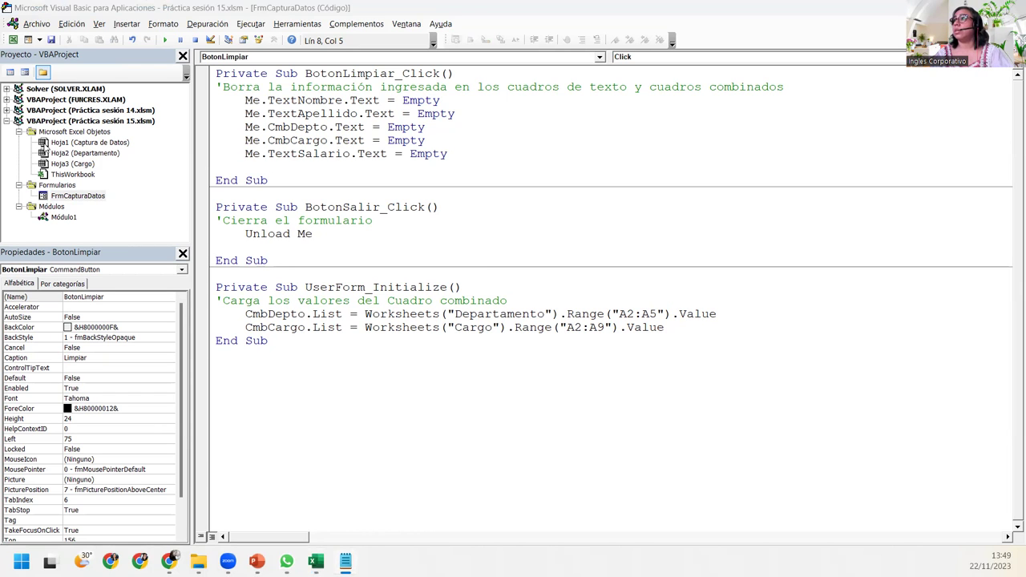
- Paste the five Empty lines for TextIsss through TextNeto and remove the invalid stray character
click(254, 166)
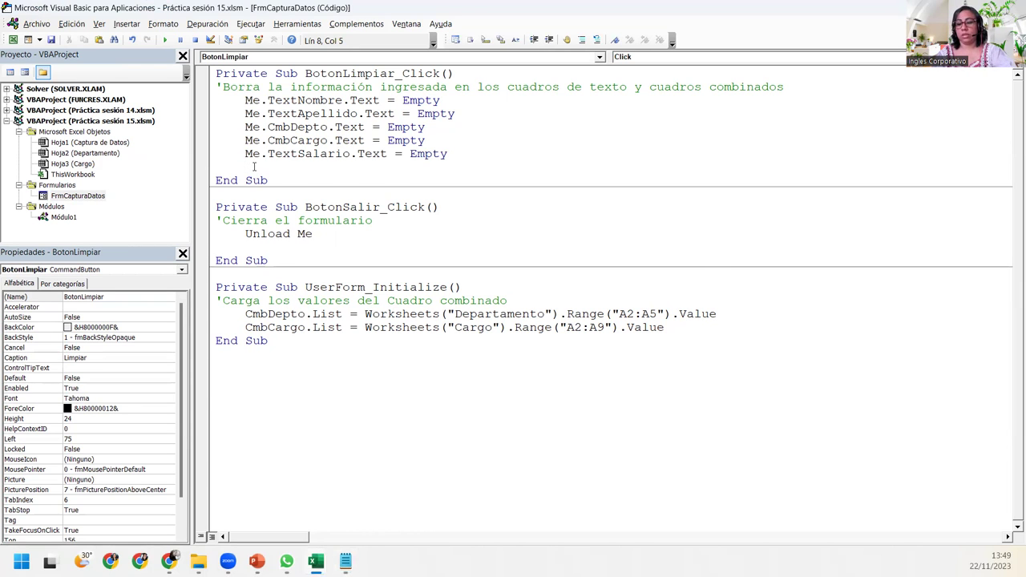
text(Me.TextIsss.Text = Empty  Me.TextAFP.Text = Empty  Me.TextRenta.Text = Empty  Me.TextOtros.Text = Empty  Me.TextNeto.Text = Empty)
click(254, 167)
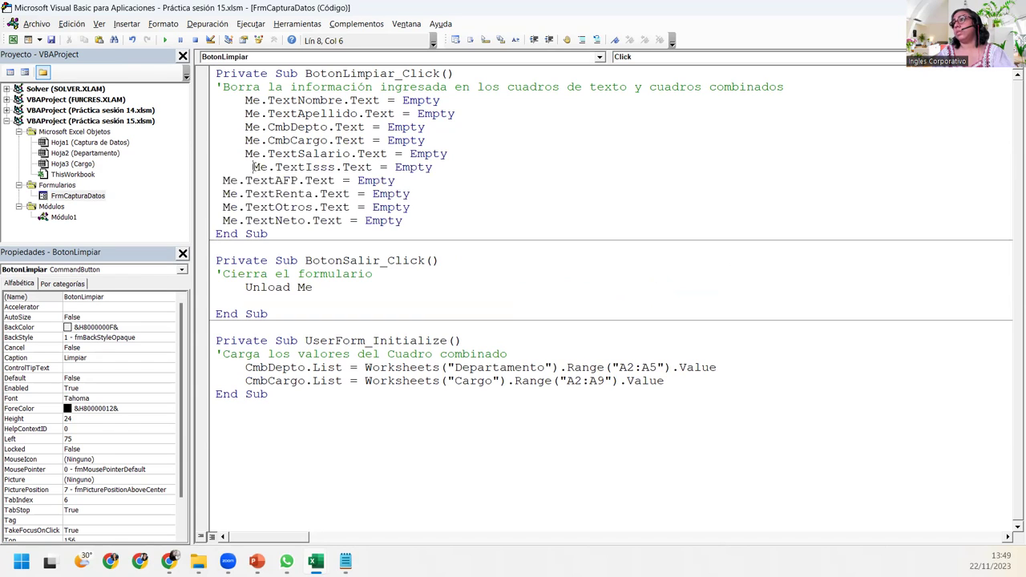
key(BackSpace)
key(Down)
key(Left)
key(Left)
text(`)
click(504, 255)
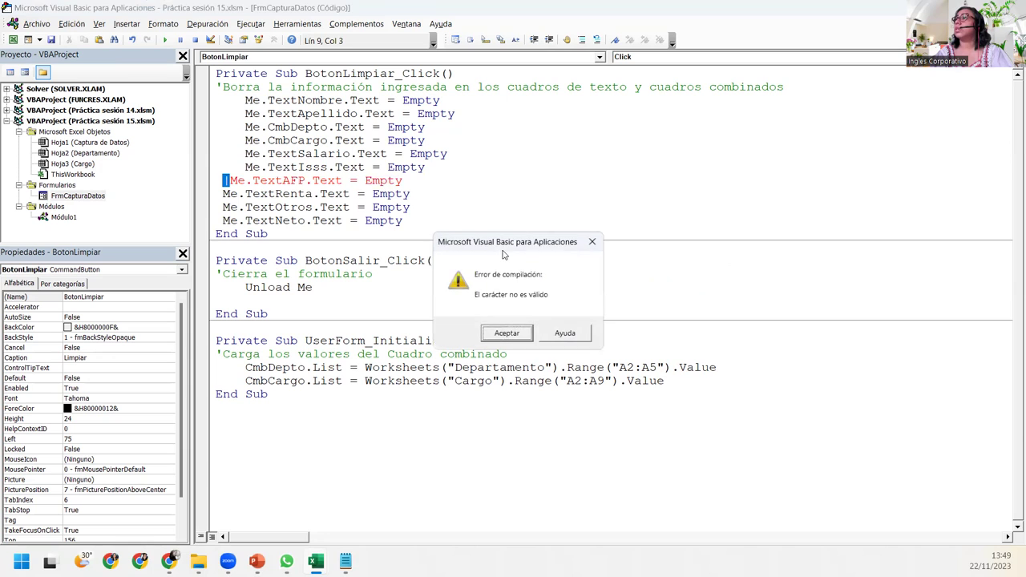
key(Return)
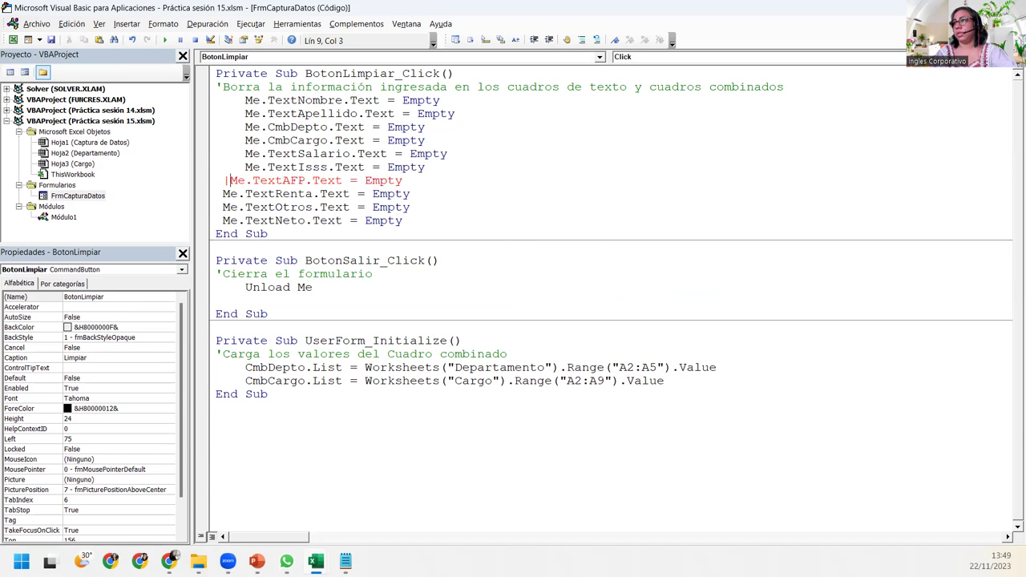
key(BackSpace)
- Indent the TextAFP, TextRenta, TextOtros and TextNeto lines to match the other clearing lines
key(Tab)
key(Down)
key(Left)
key(Left)
key(Left)
key(Tab)
key(Down)
key(Left)
key(Left)
key(Left)
key(Tab)
key(Down)
key(Left)
key(Left)
key(Left)
key(Left)
key(Tab)
key(Up)
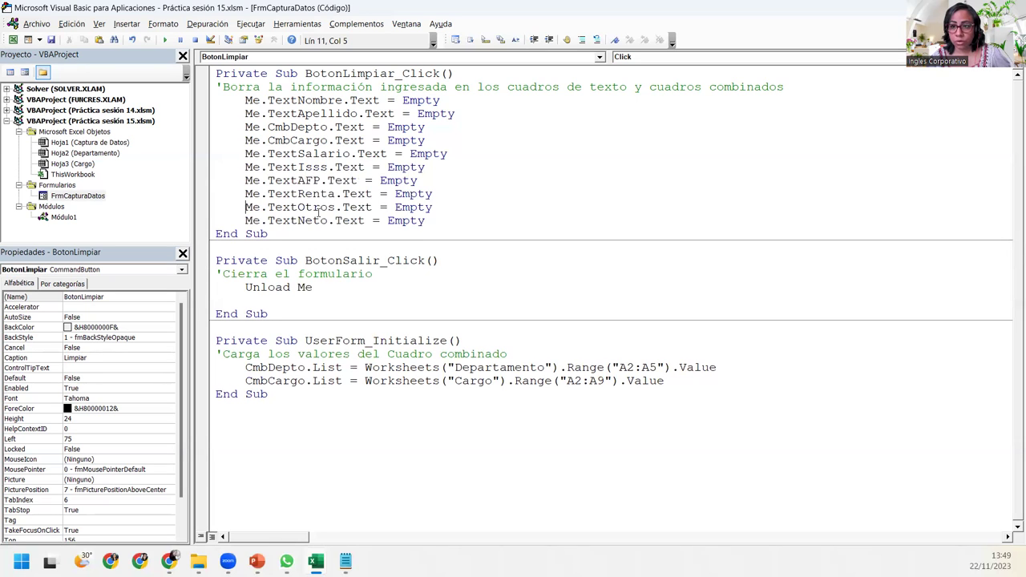
click(235, 126)
drag(236, 126, 489, 138)
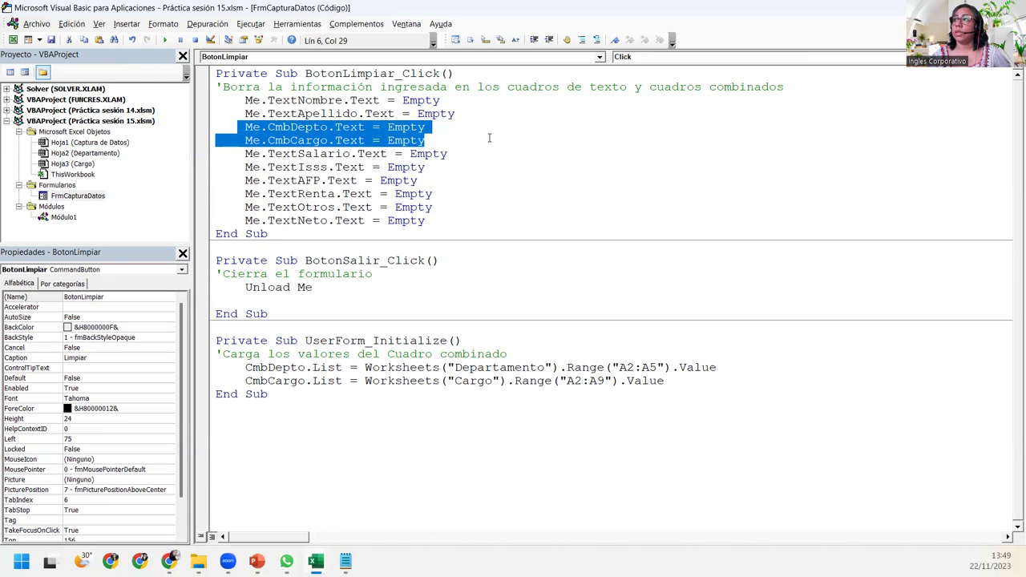
click(467, 233)
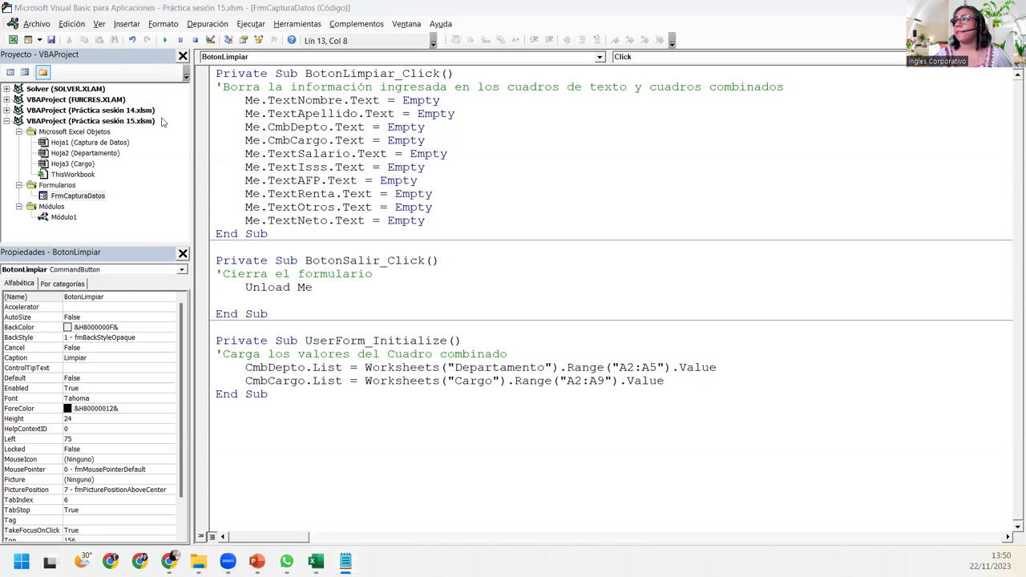
click(442, 219)
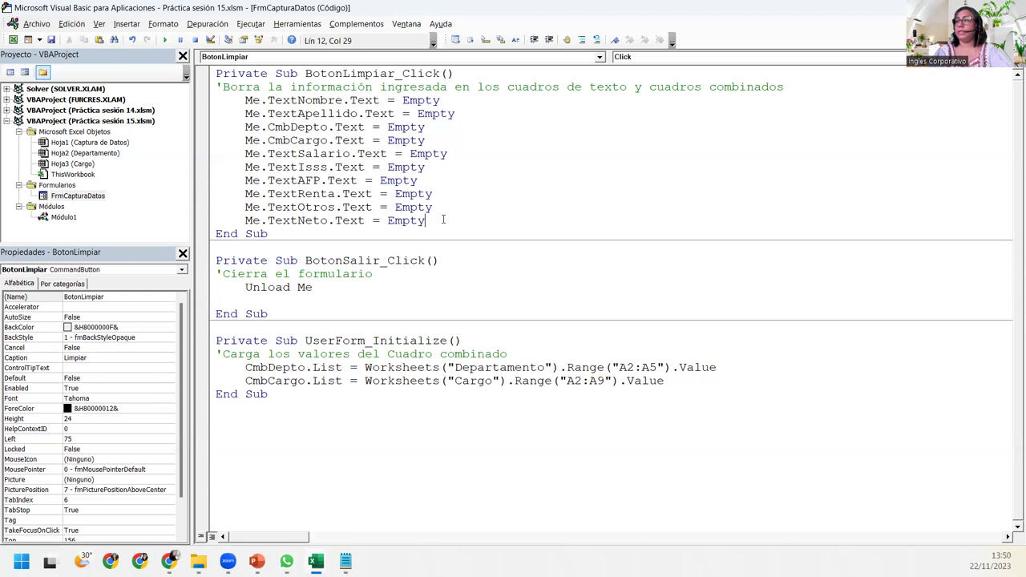
- Add the comment 'Regresar al primer cuadro de texto' followed by Me.TextNombre.SetFocus
key(Return)
key(Return)
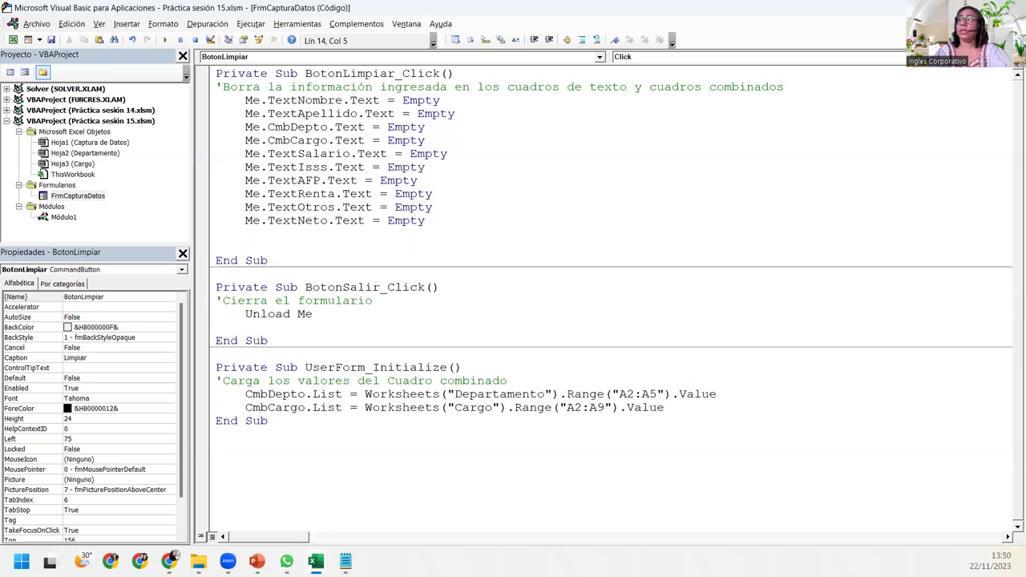
key(Home)
text('Regresar al primer cuadro de texto)
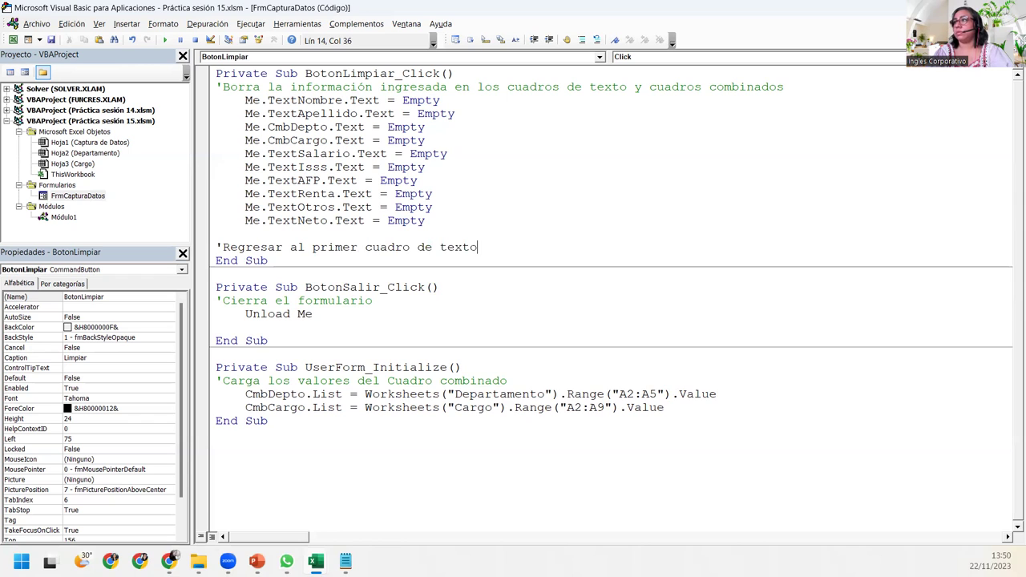
key(Return)
key(Tab)
text(me)
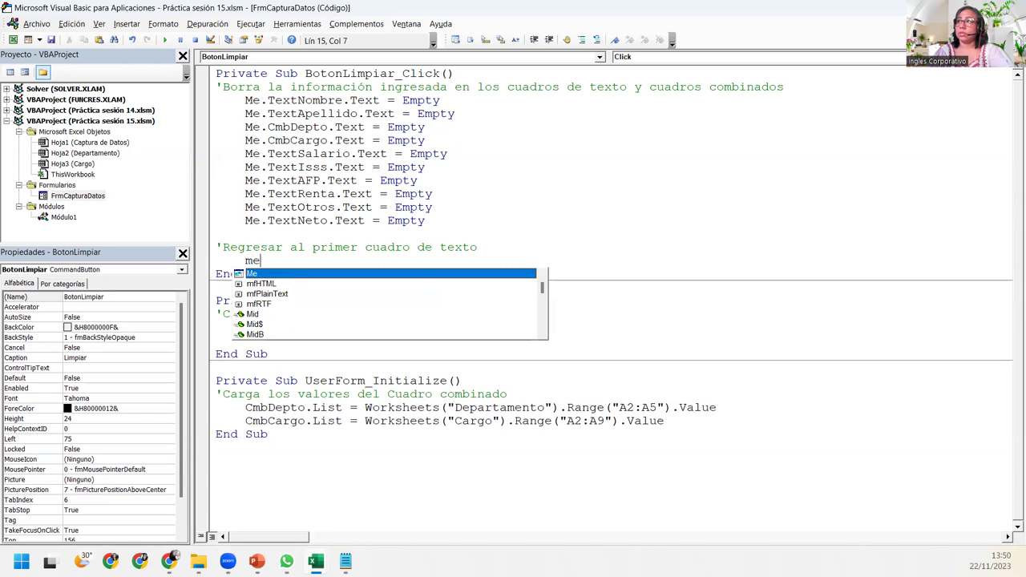
text(.te)
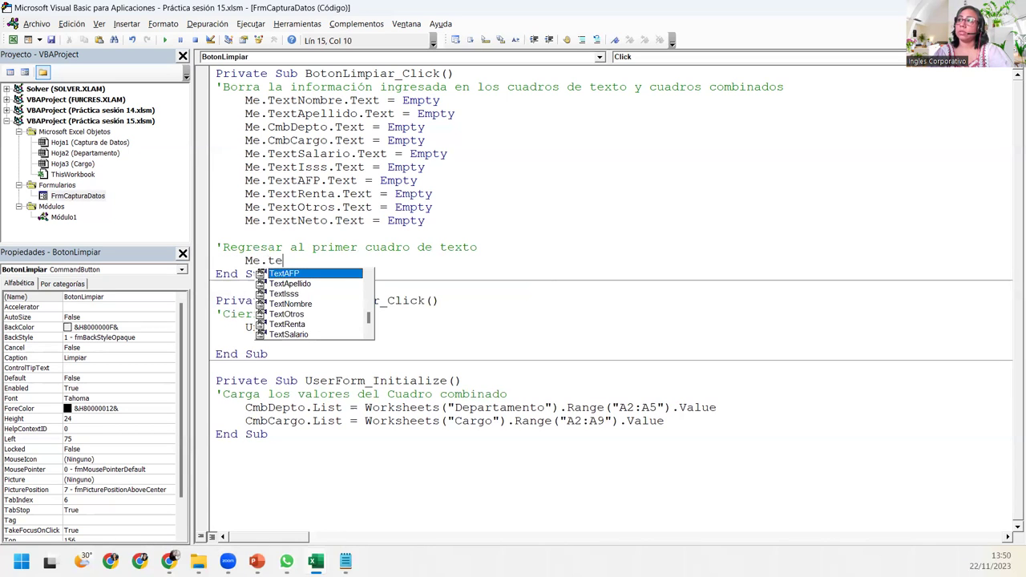
key(Down)
key(Down)
key(Down)
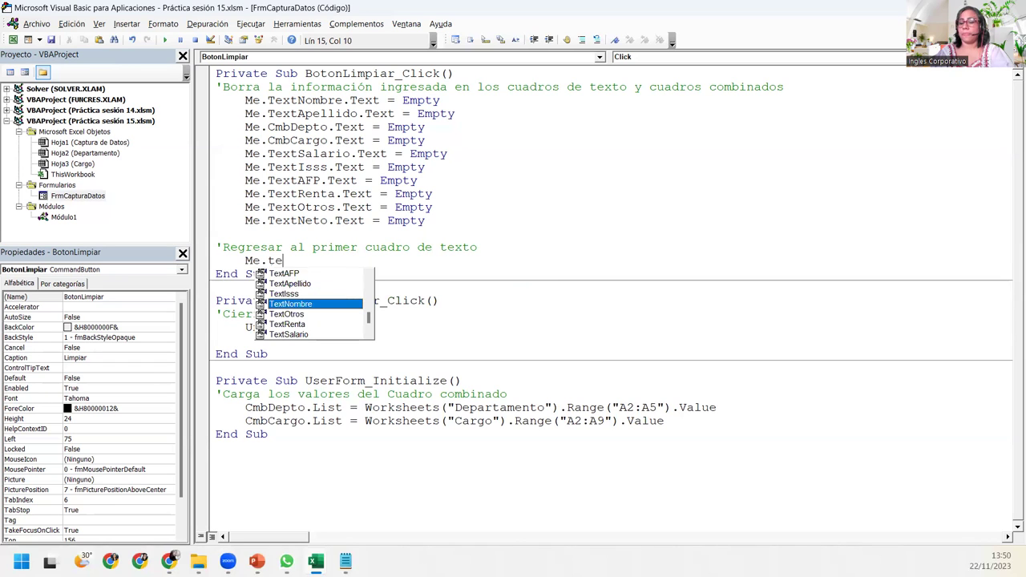
text(.)
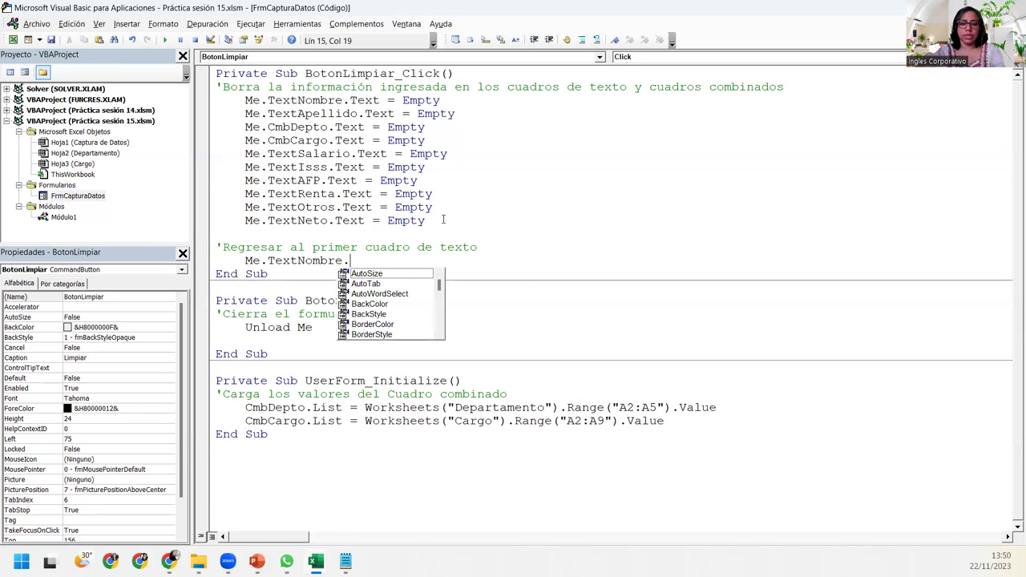
text(set)
key(Tab)
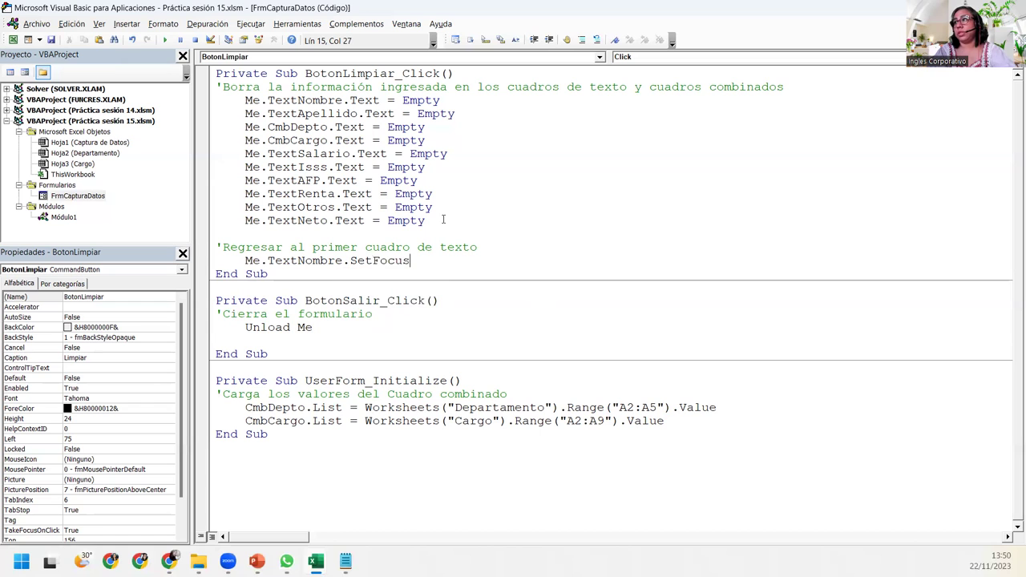
- Run the form with Finanzas and Gerente de Recursos Humanos selected and test Limpiar, hitting a compile error
click(164, 39)
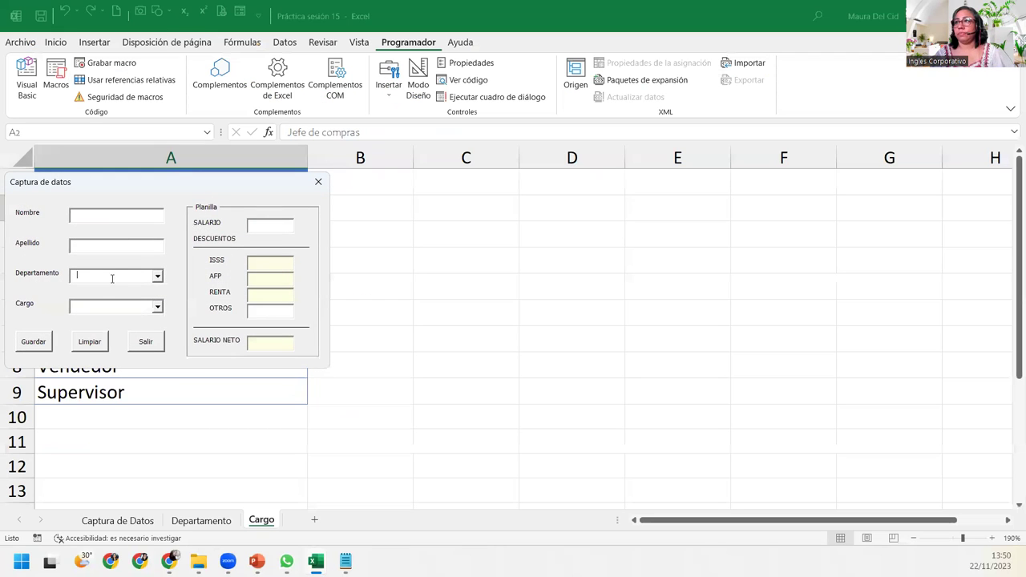
click(158, 276)
click(89, 288)
click(107, 304)
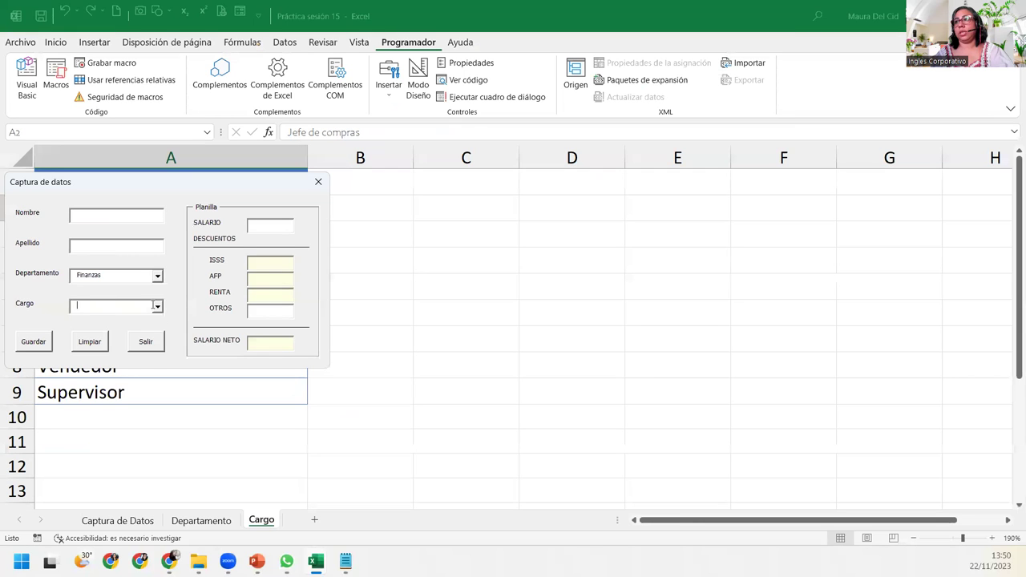
click(158, 307)
click(120, 363)
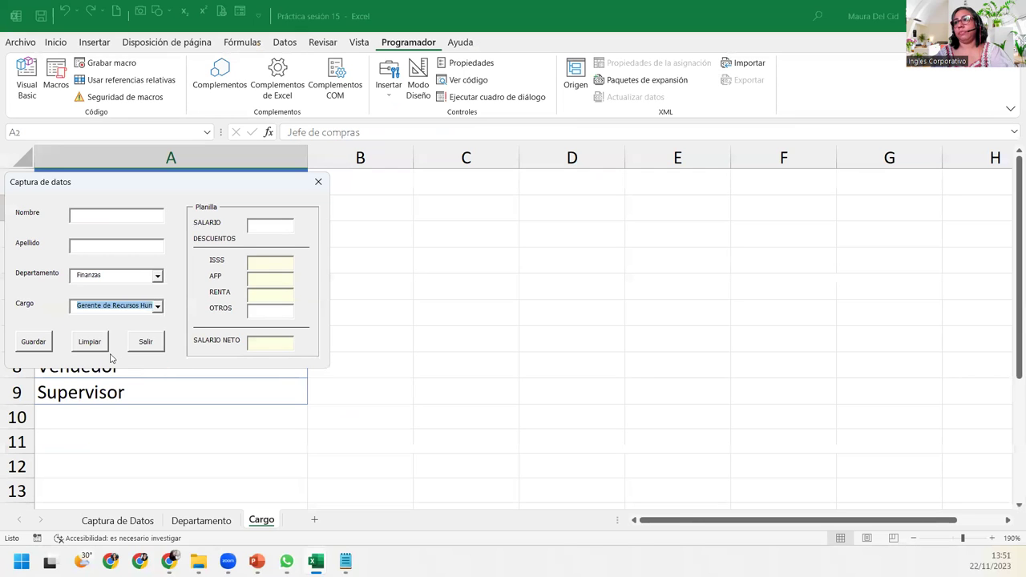
click(85, 347)
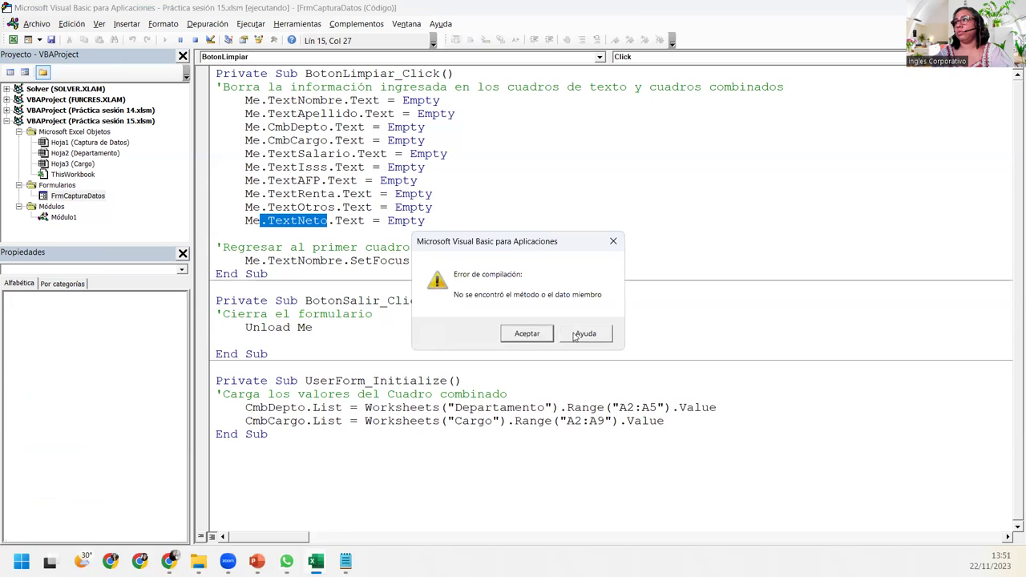
click(542, 335)
click(246, 233)
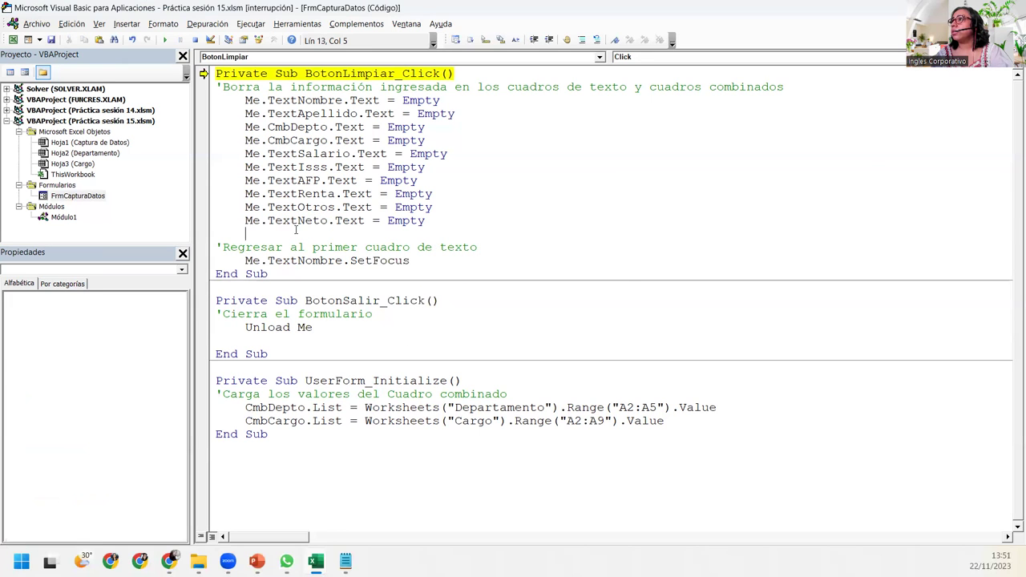
- Check the SALARIO NETO box's real name and rename TextNeto to TextSalarioNeto in the Limpiar code
double_click(78, 197)
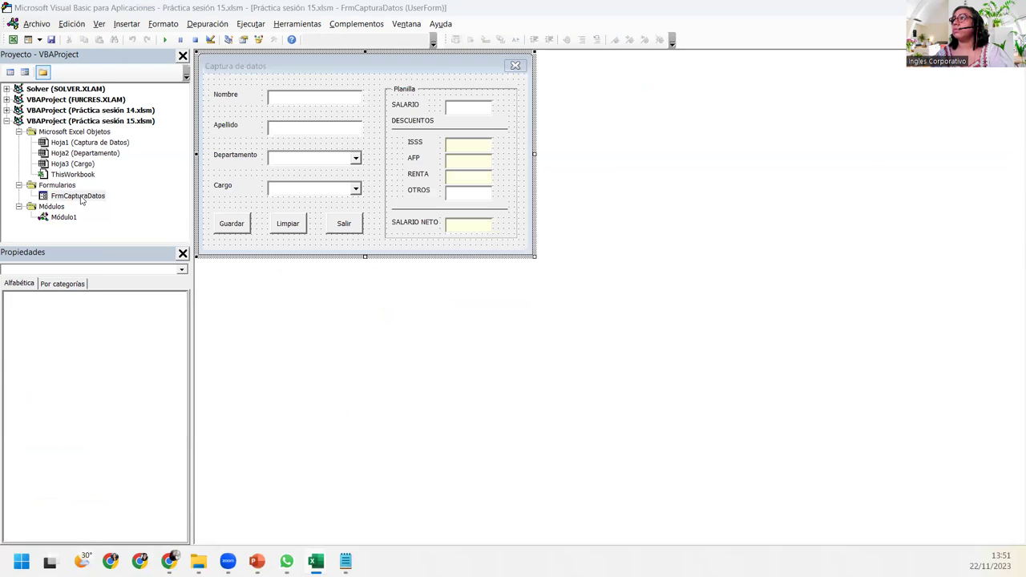
click(507, 327)
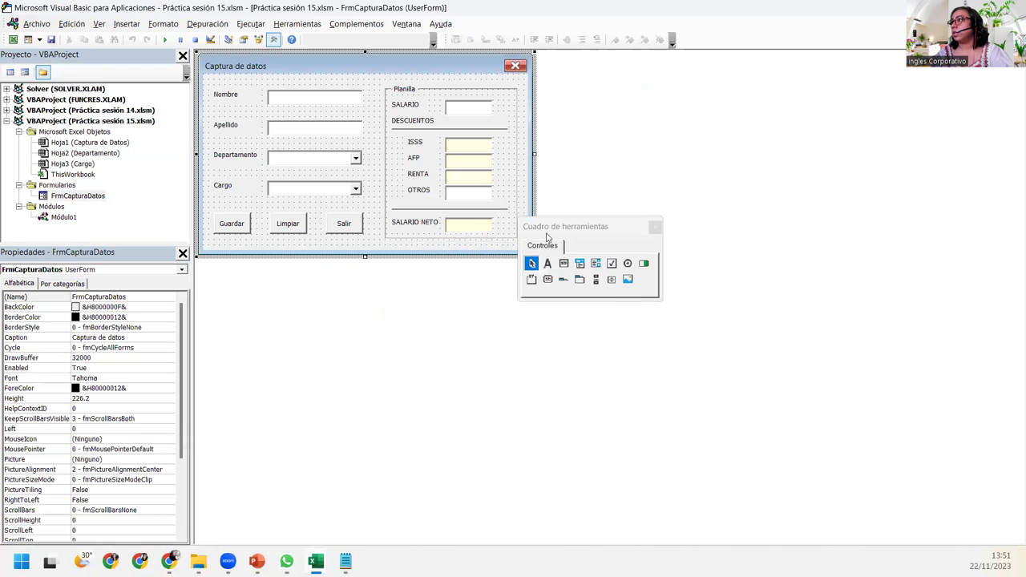
click(655, 227)
click(458, 231)
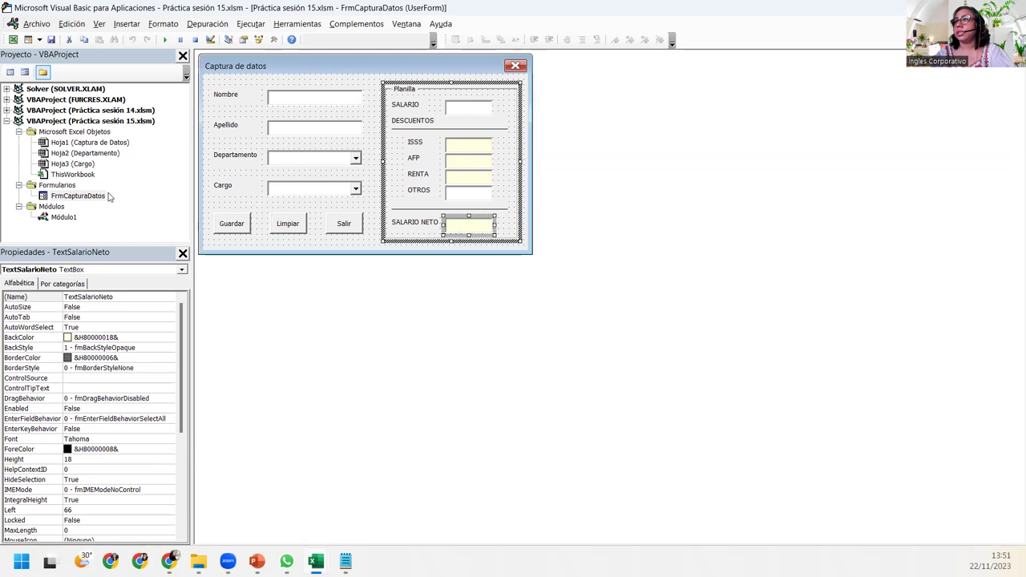
double_click(284, 224)
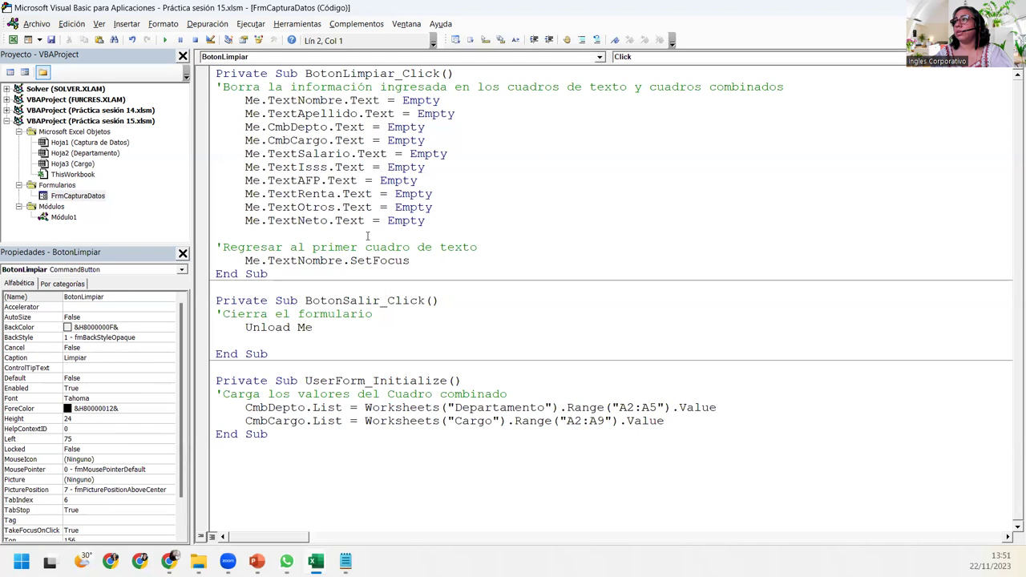
click(297, 221)
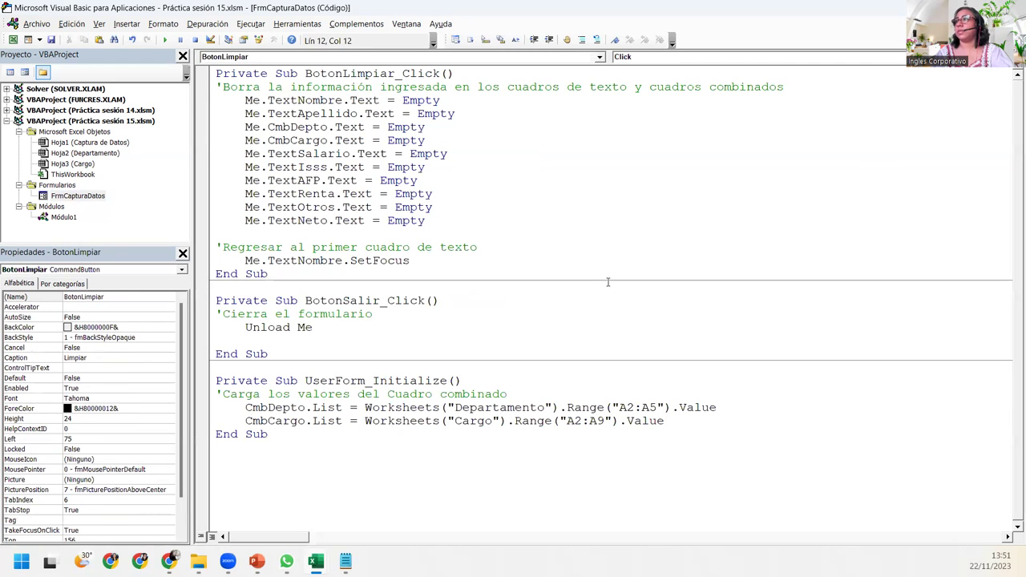
text(Salraio)
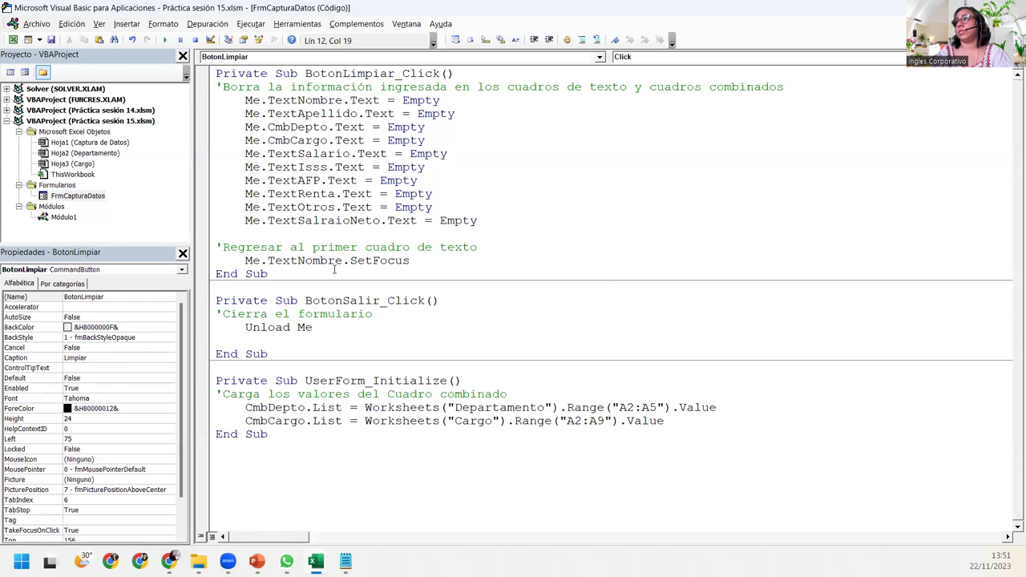
click(327, 224)
key(BackSpace)
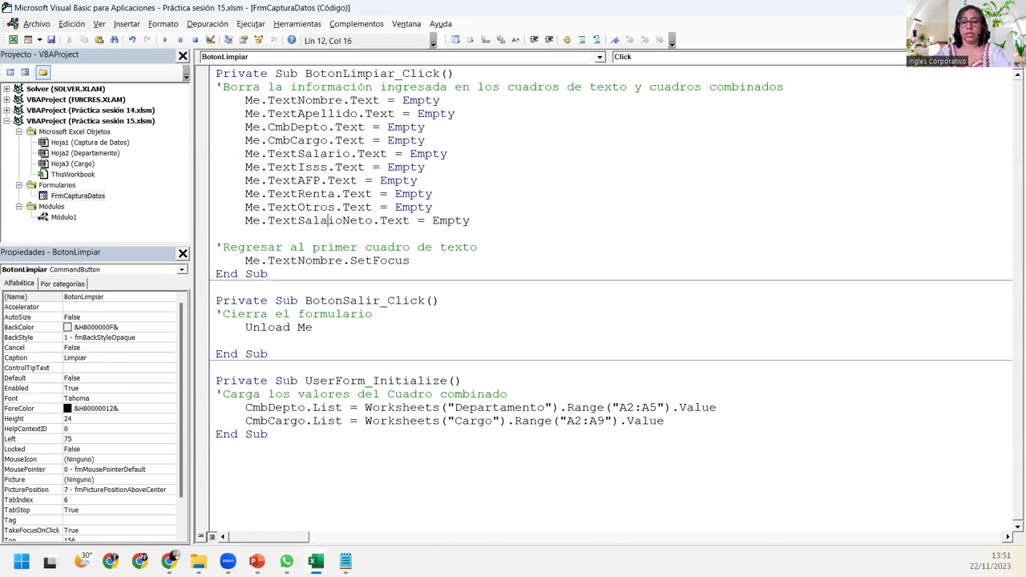
text(r)
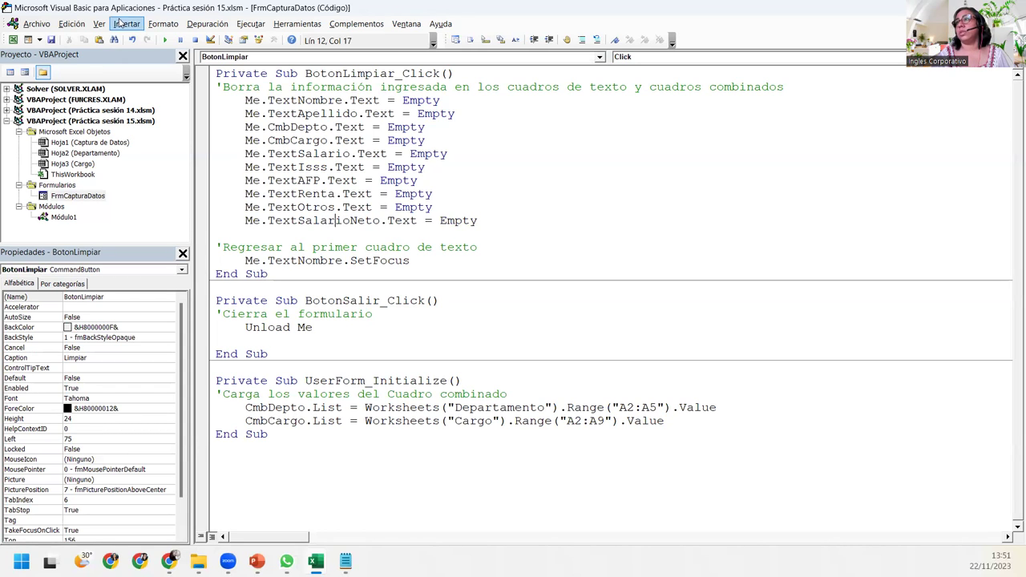
- Rerun the form, choose Recursos Humanos and Auxiliar Contable, clear them with Limpiar, and close it
click(165, 40)
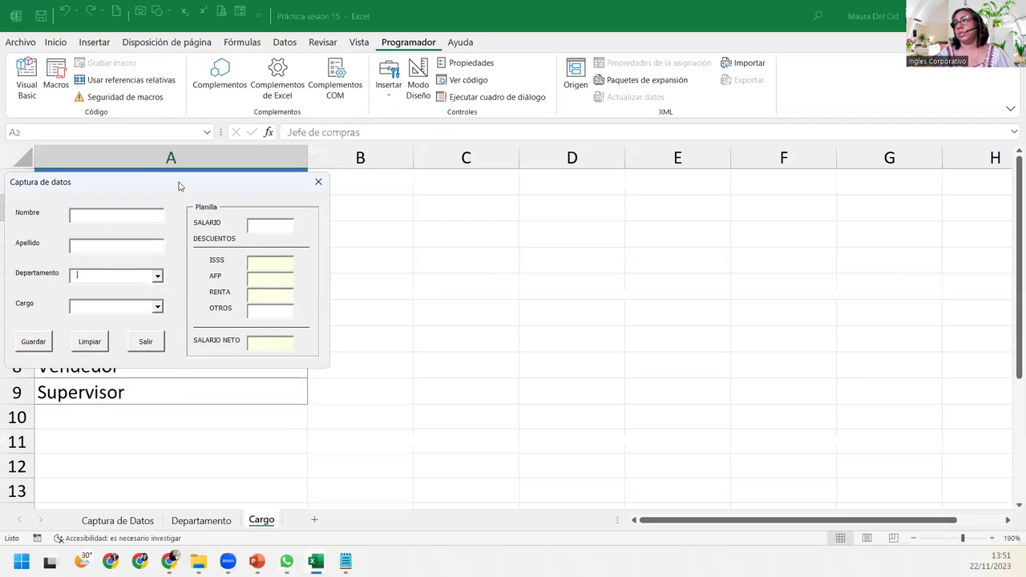
drag(179, 186, 432, 151)
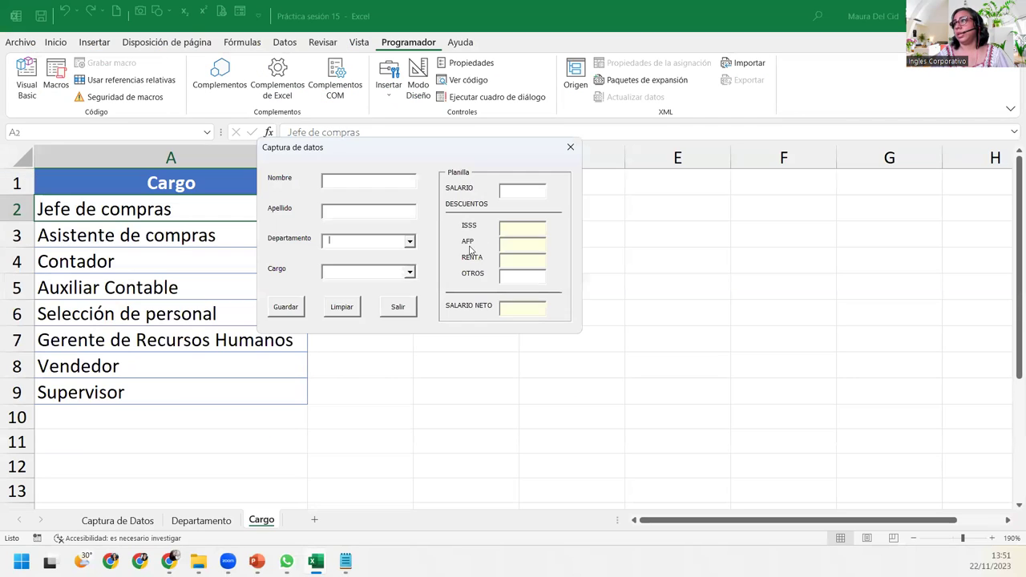
click(408, 243)
click(353, 271)
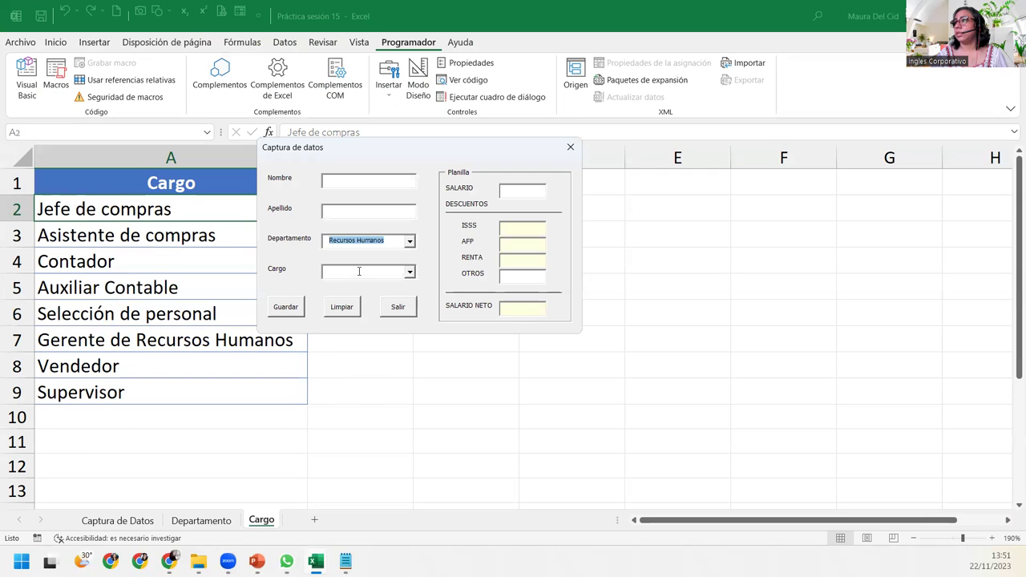
click(411, 273)
click(354, 310)
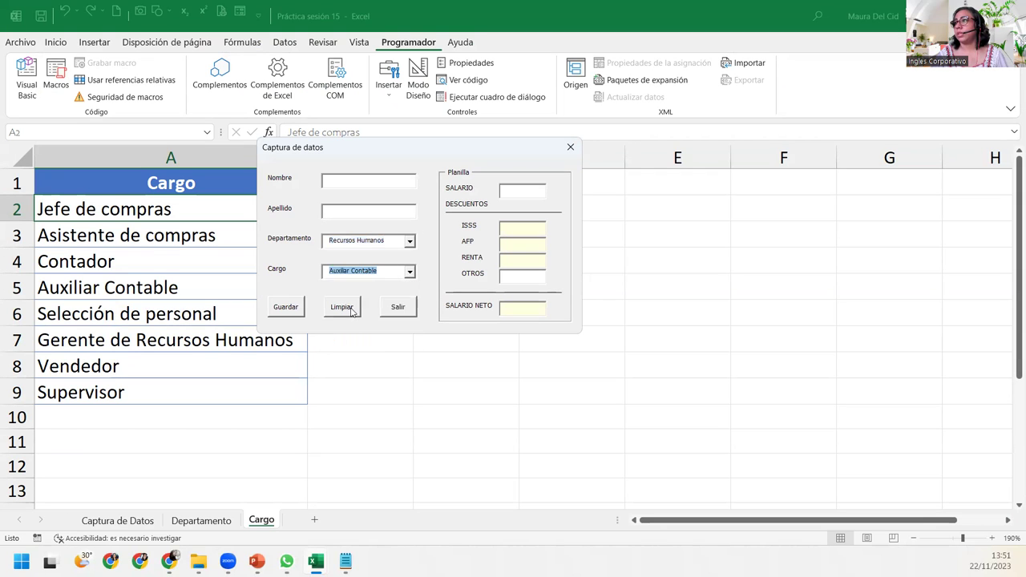
click(351, 309)
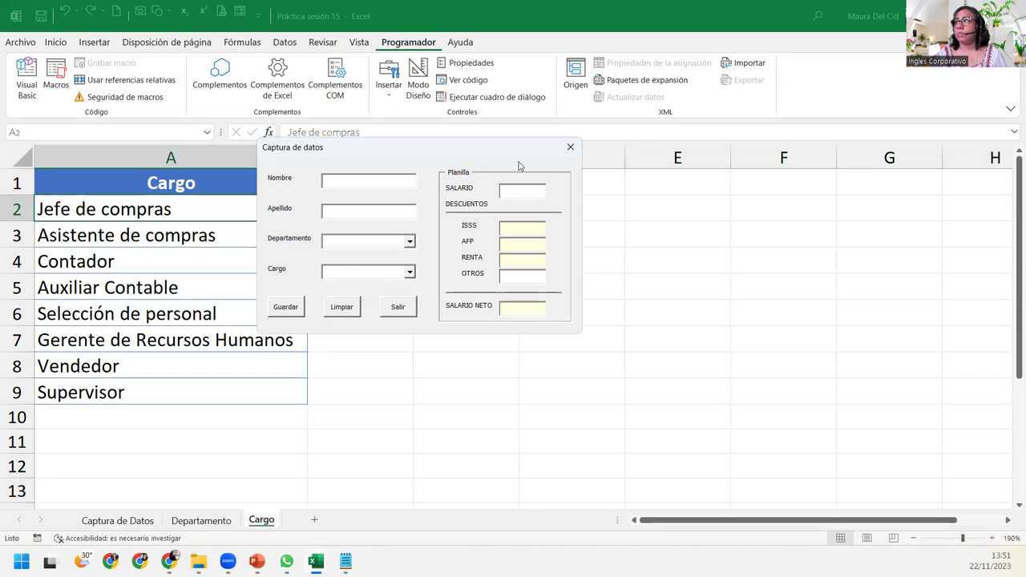
click(570, 147)
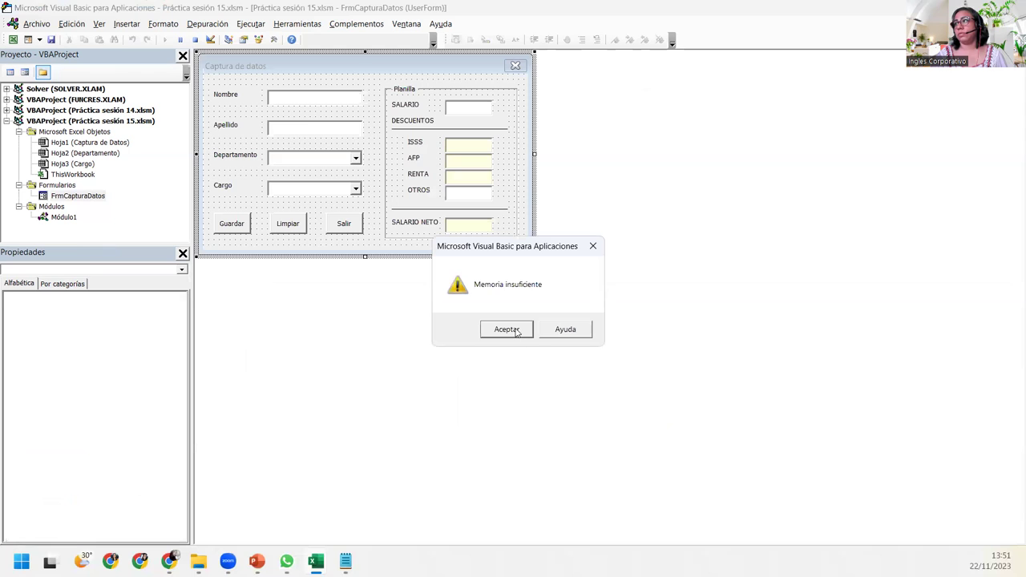
- Dismiss the Memoria insuficiente warning, check the Captura de Datos sheet, and reopen the FrmCapturaDatos code
click(513, 330)
mouse_move(315, 562)
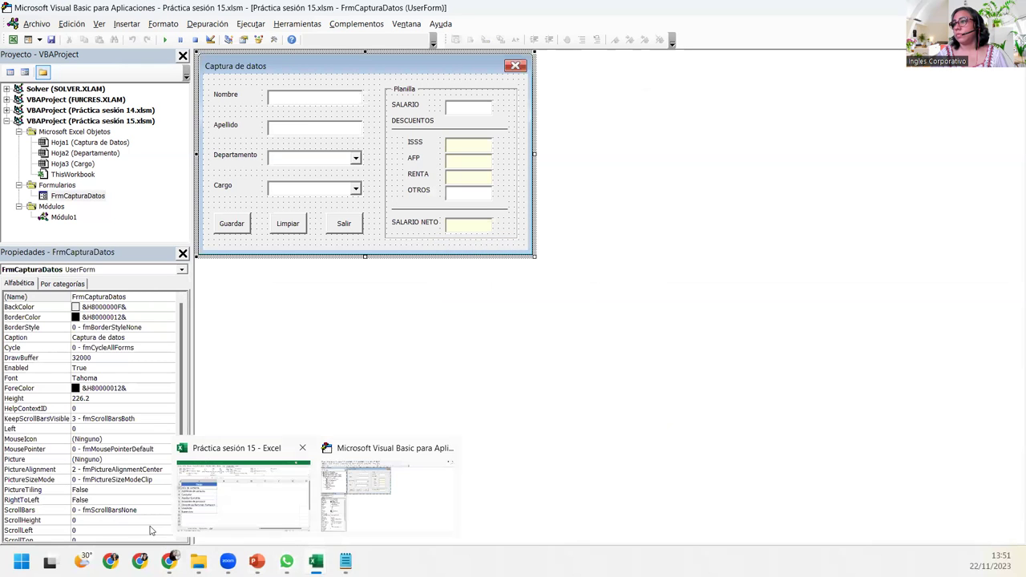
click(243, 522)
click(106, 522)
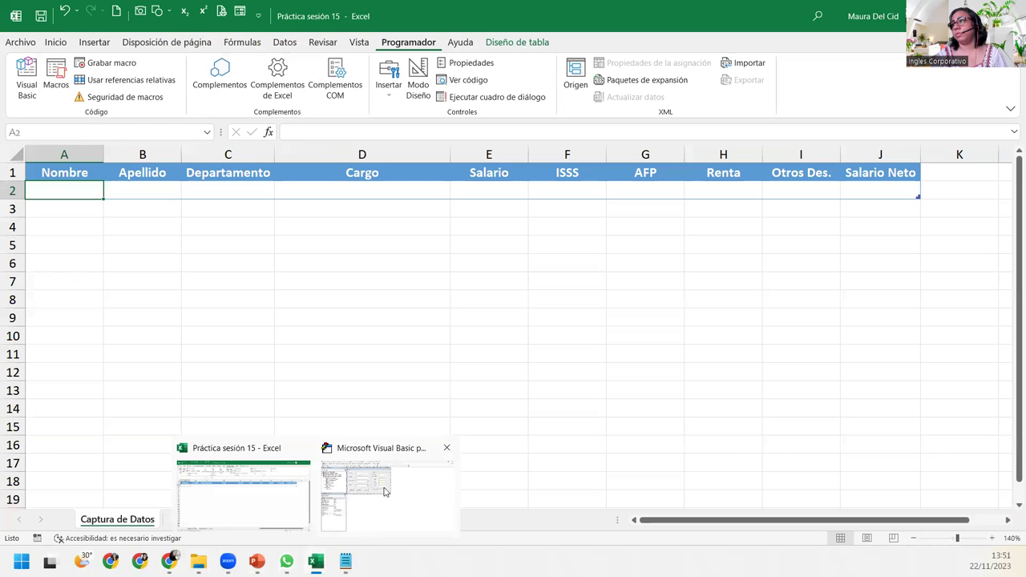
click(387, 493)
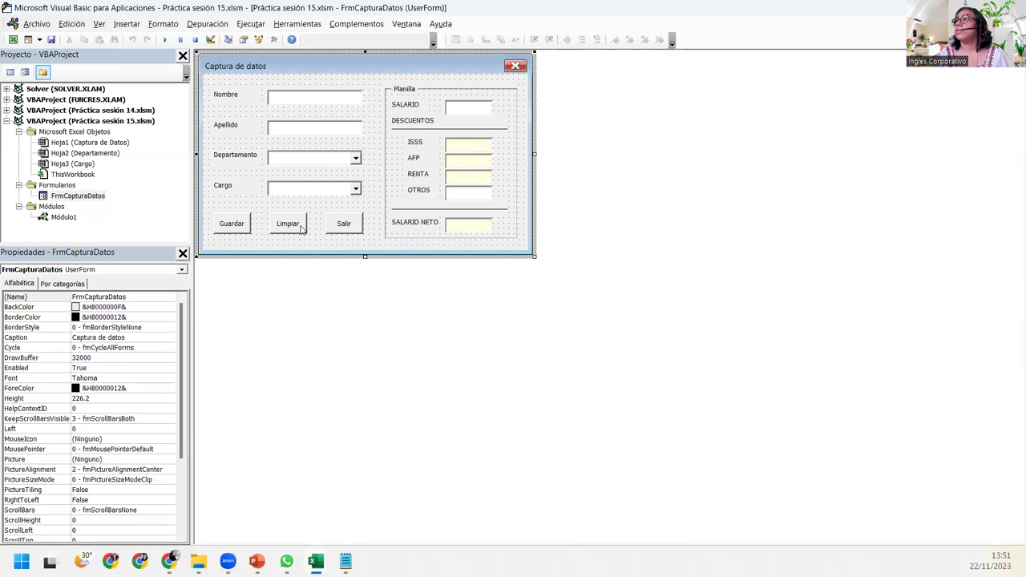
double_click(288, 225)
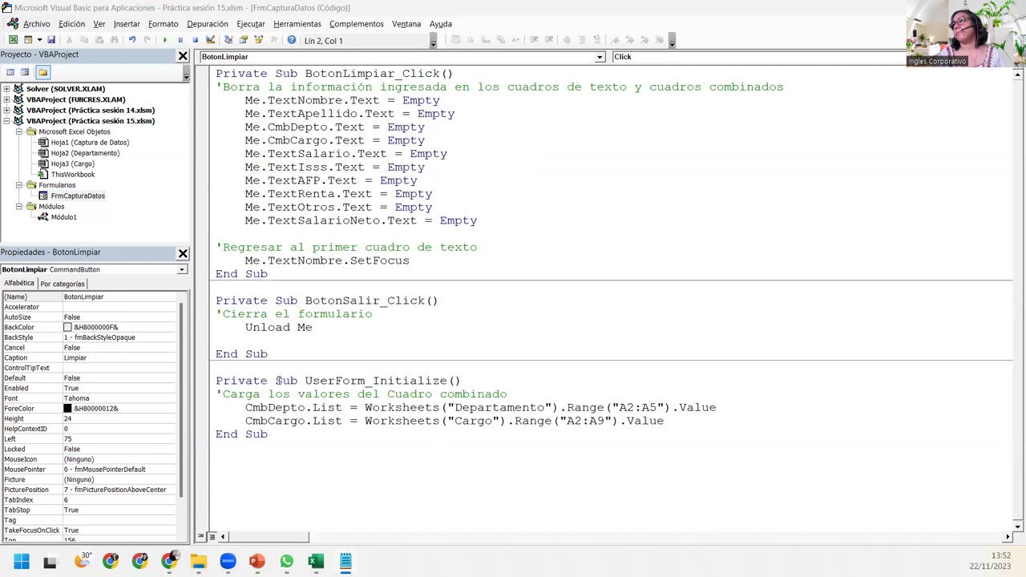
click(293, 472)
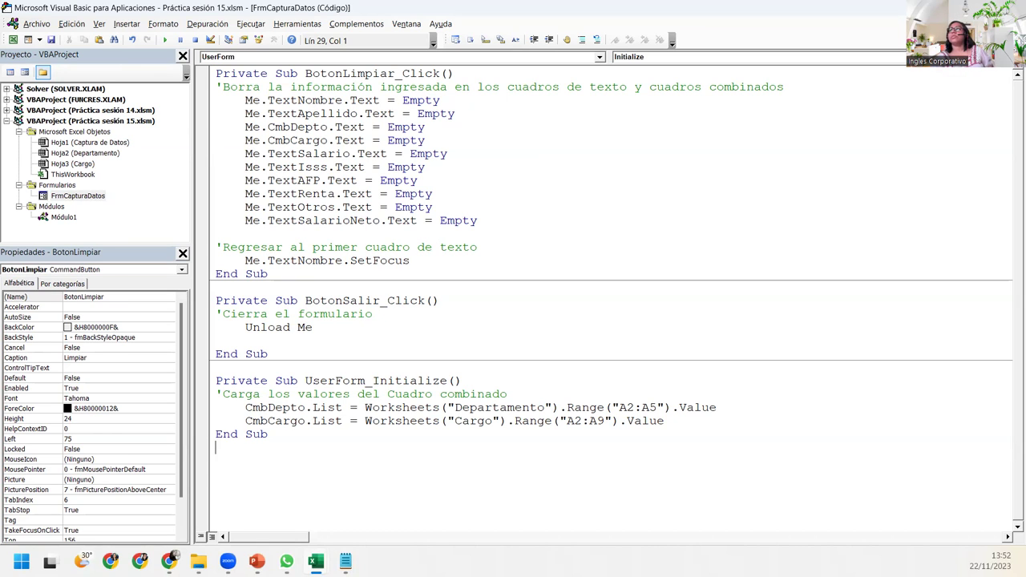
double_click(79, 197)
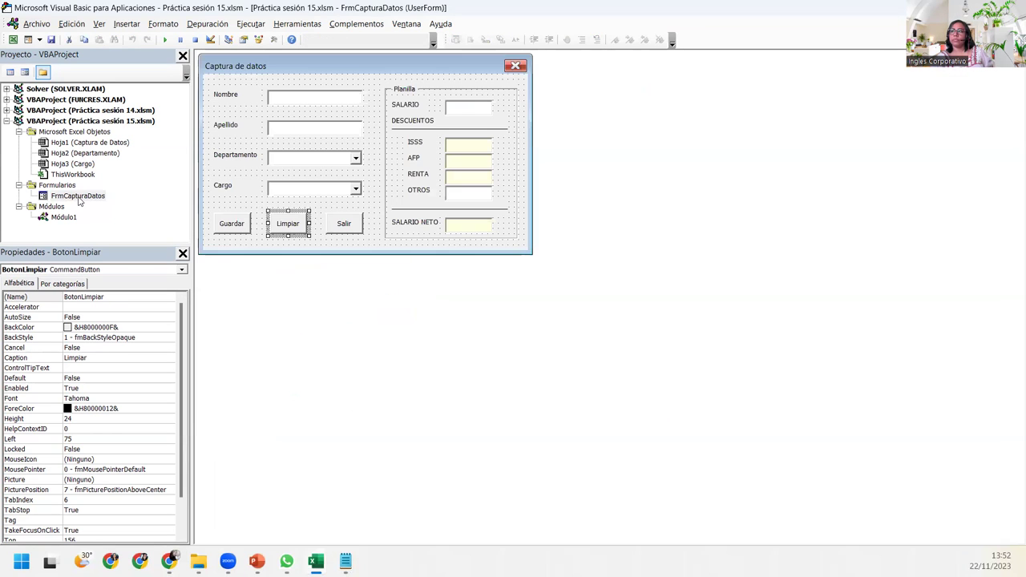
click(471, 147)
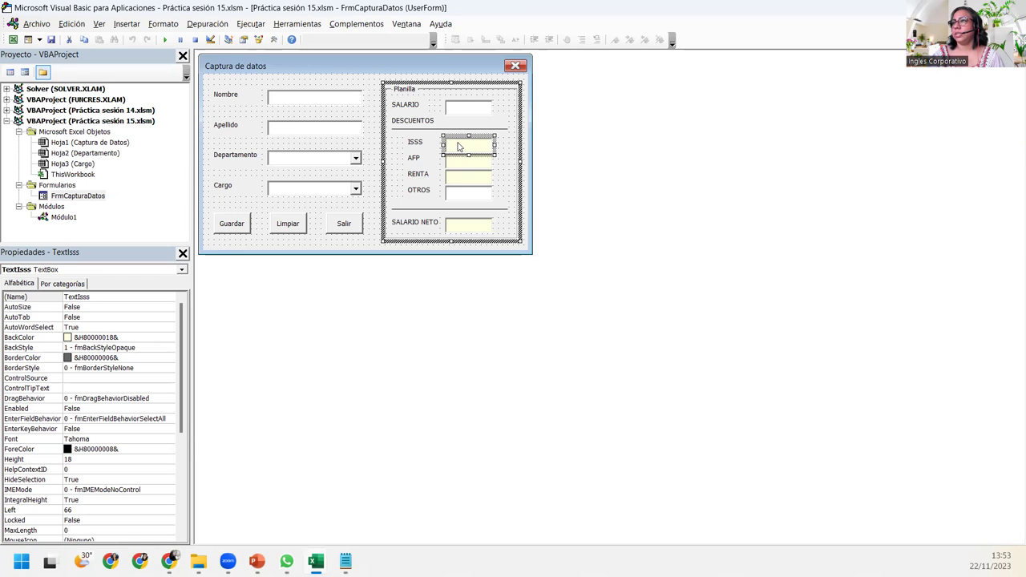
click(100, 409)
click(99, 410)
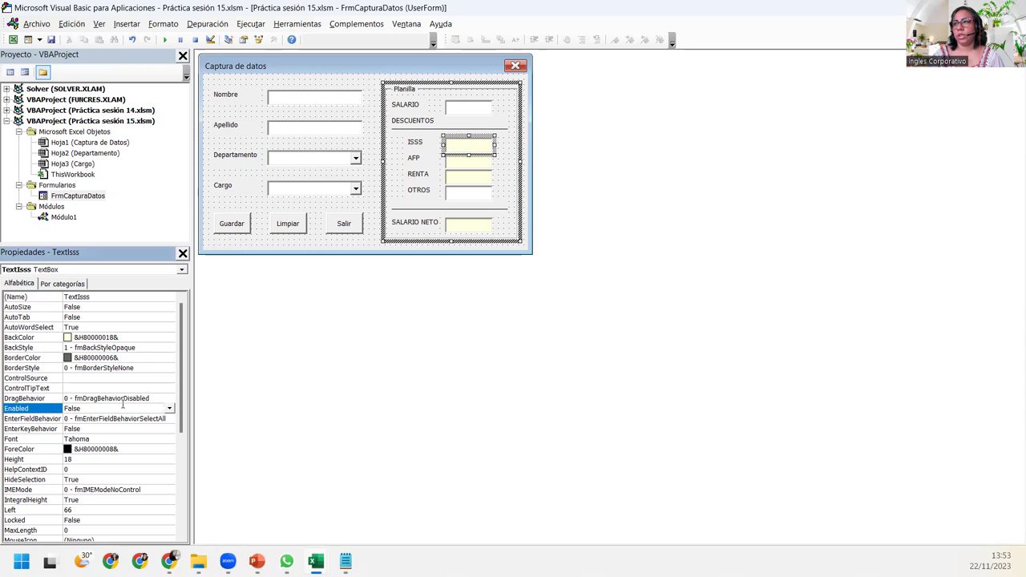
click(170, 409)
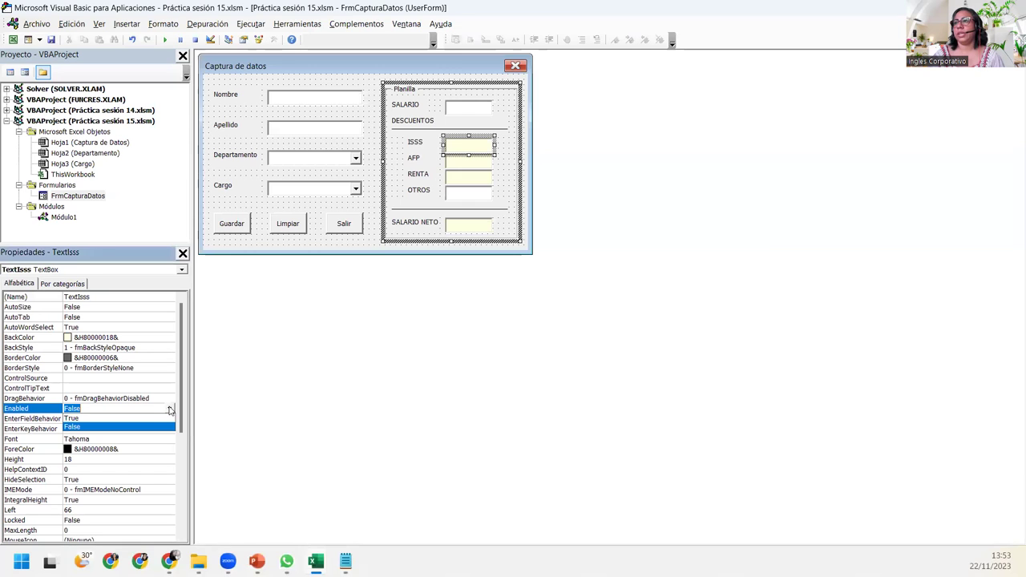
click(169, 409)
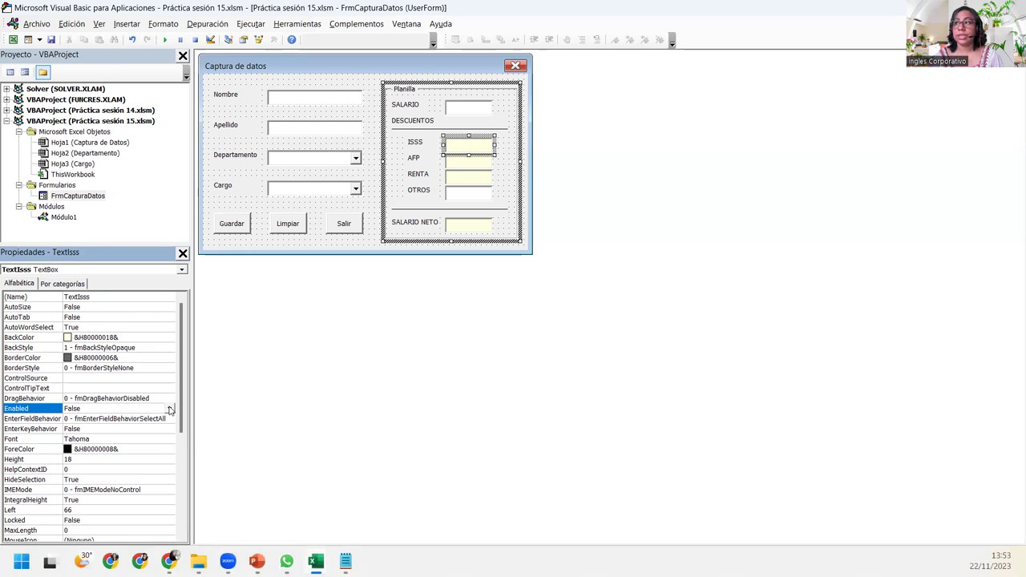
click(473, 163)
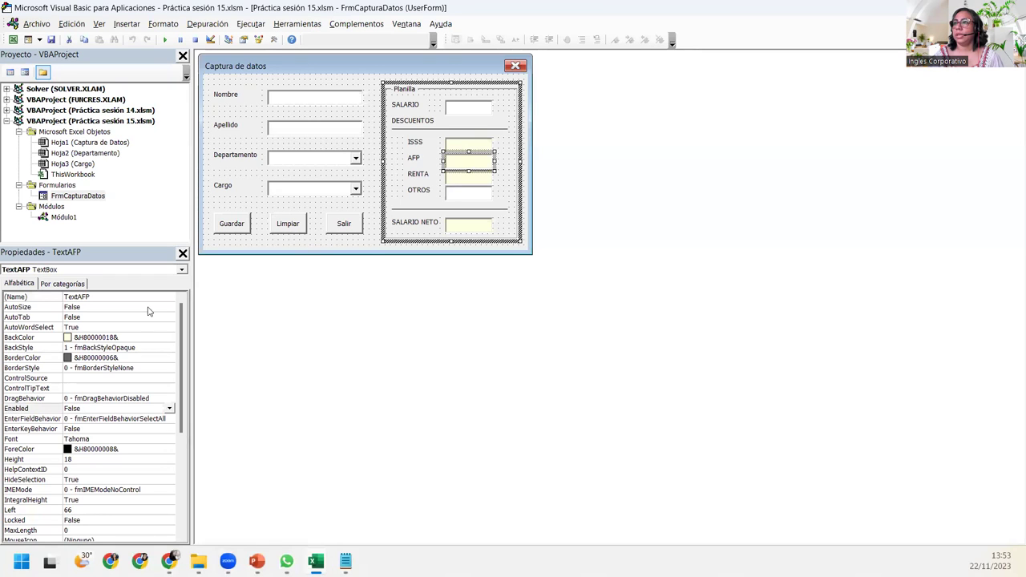
click(169, 409)
click(121, 426)
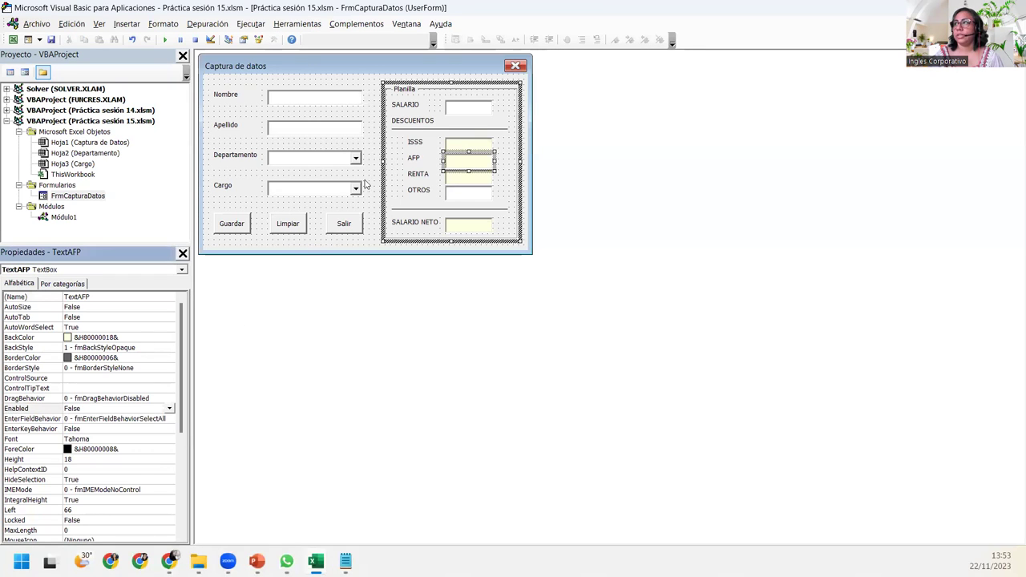
click(469, 177)
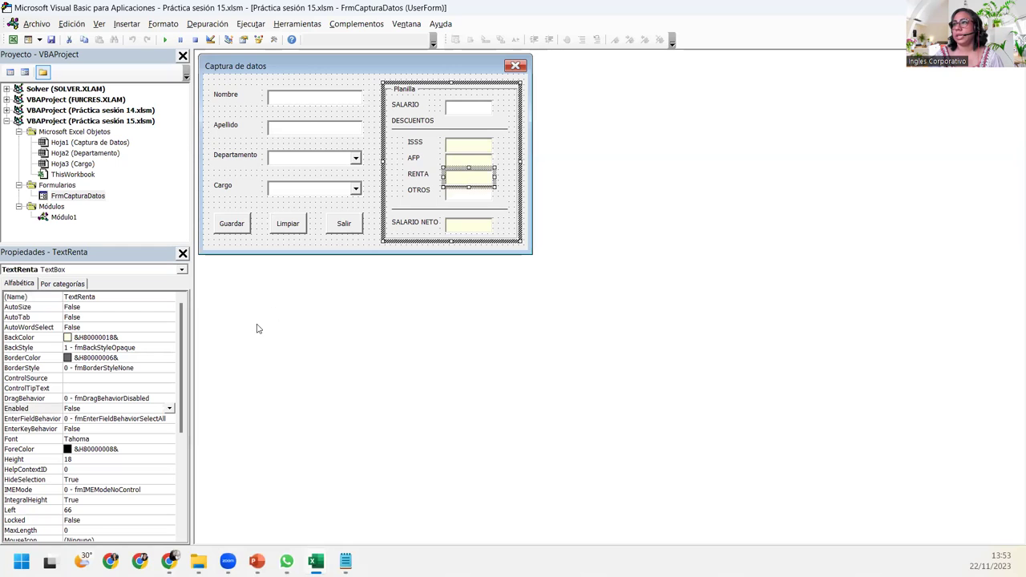
click(169, 408)
click(172, 409)
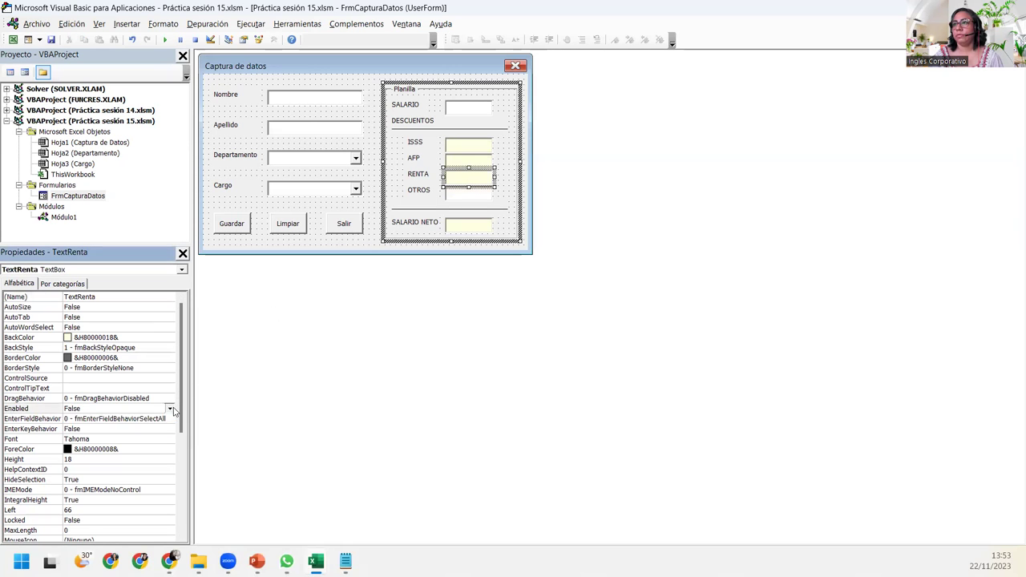
click(481, 227)
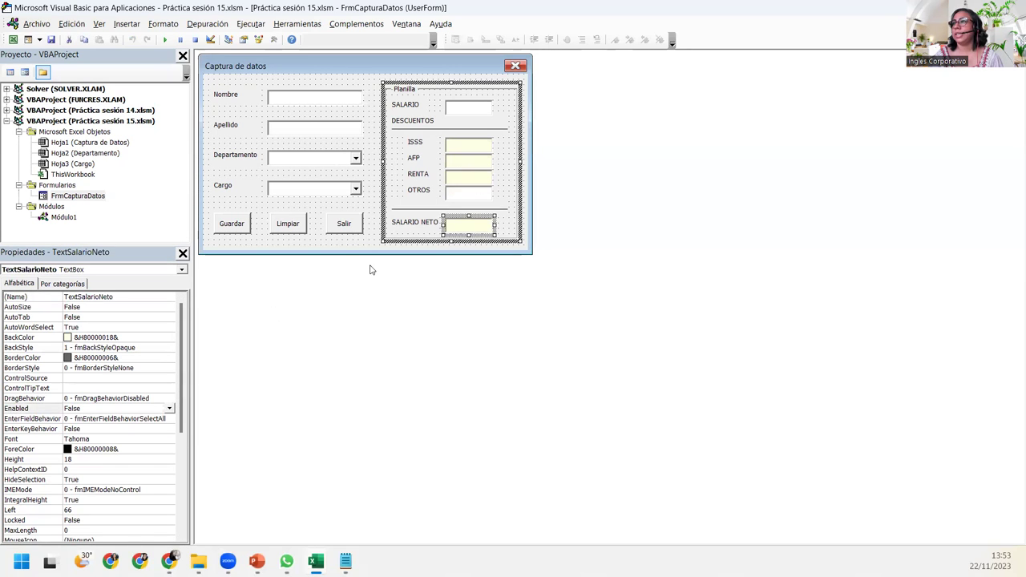
click(169, 408)
click(171, 409)
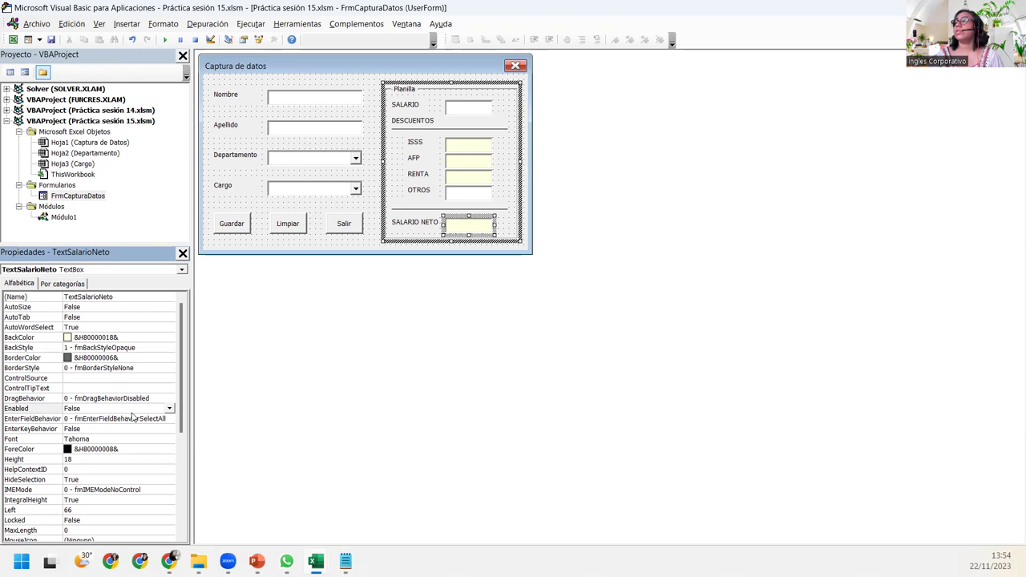
click(489, 110)
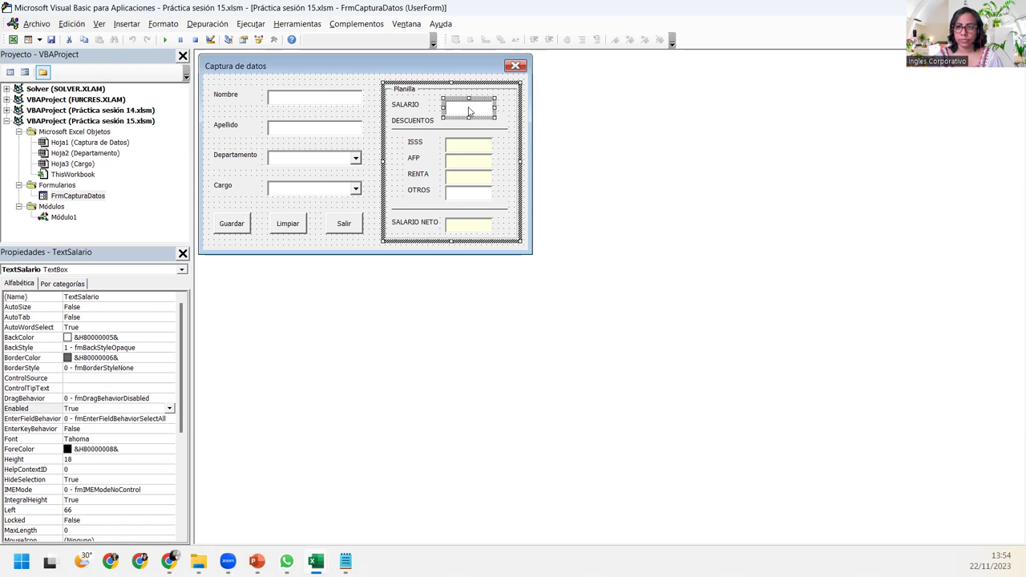
click(464, 151)
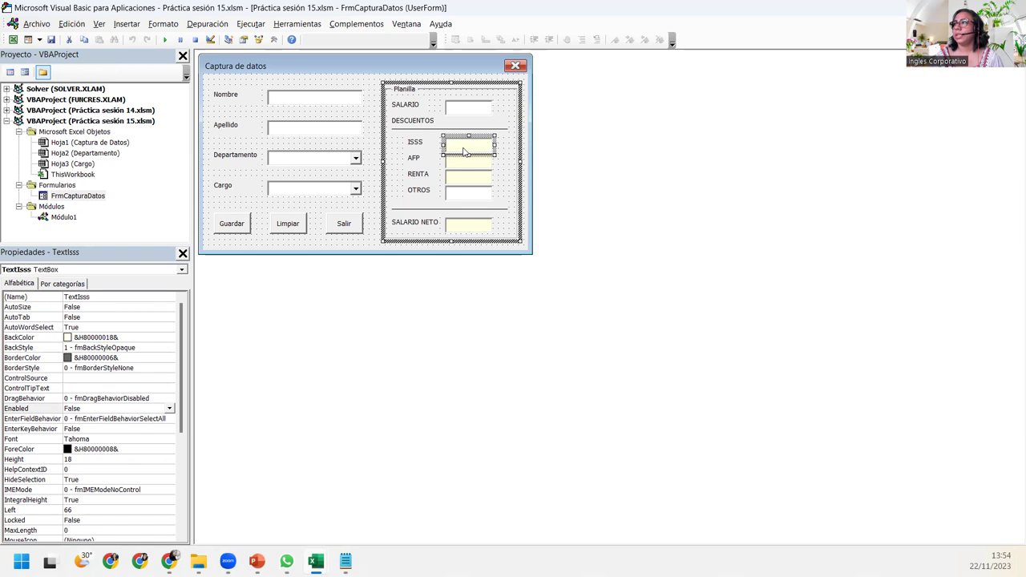
click(461, 165)
click(456, 182)
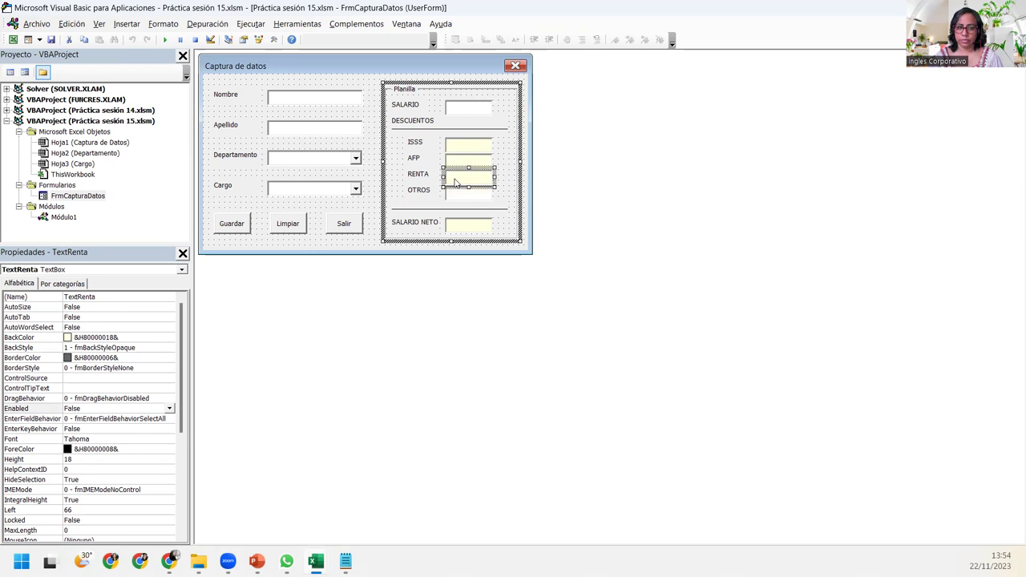
click(463, 113)
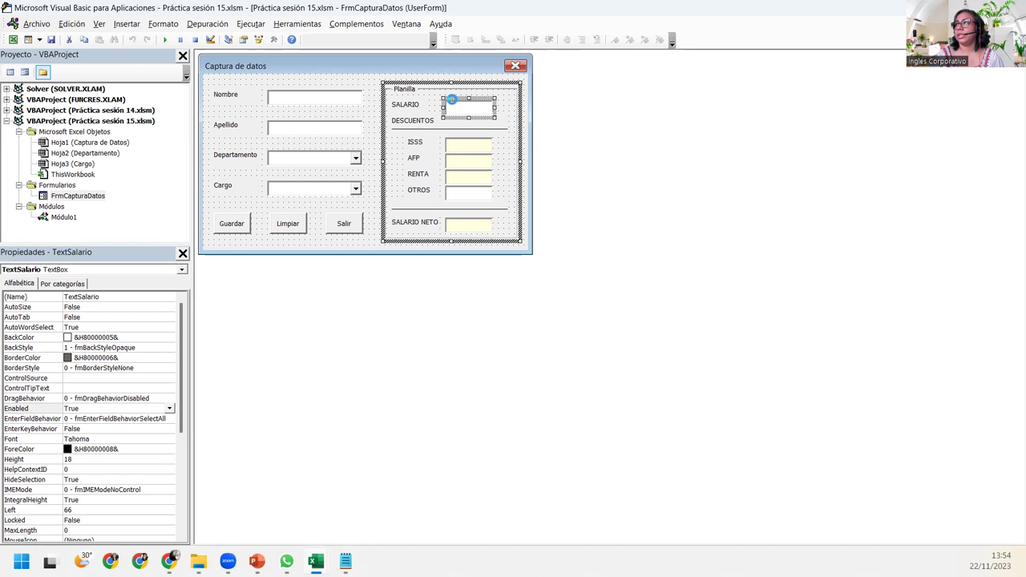
- Create TextSalario_Change and add the comment 'Calcula los descuentos de ISSS, AFP y RENTA'
double_click(451, 102)
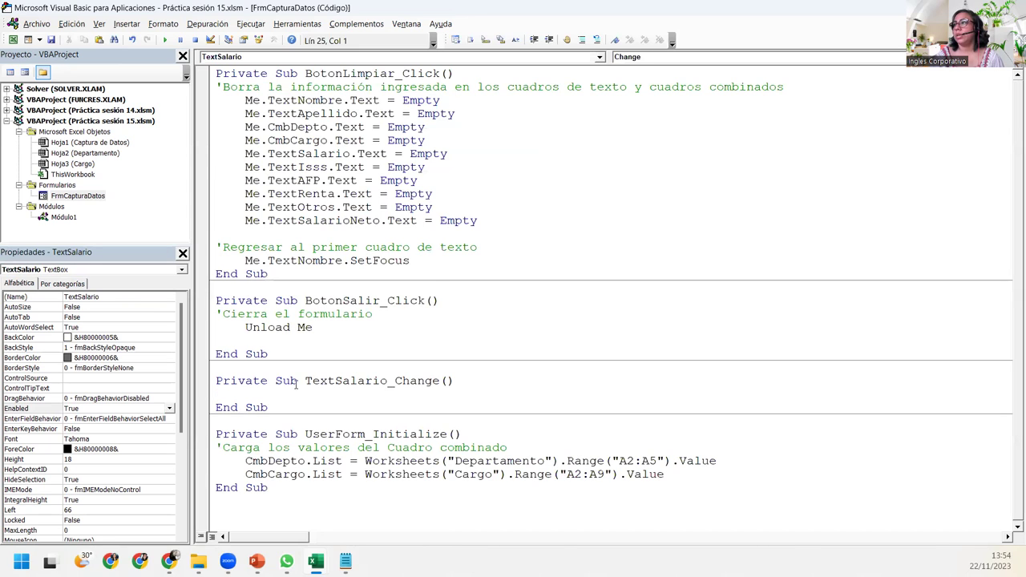
drag(307, 381, 371, 386)
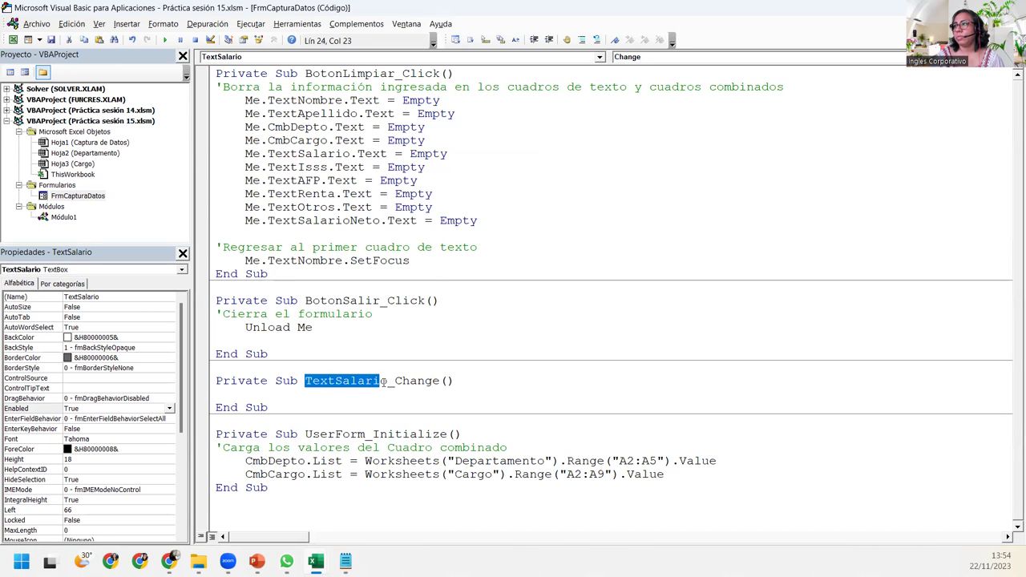
click(260, 393)
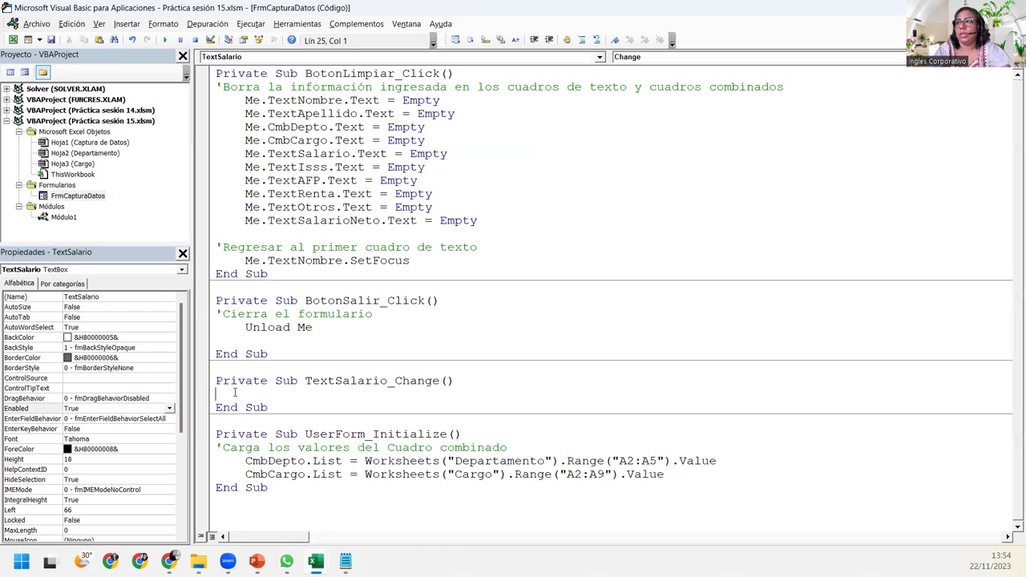
text(-)
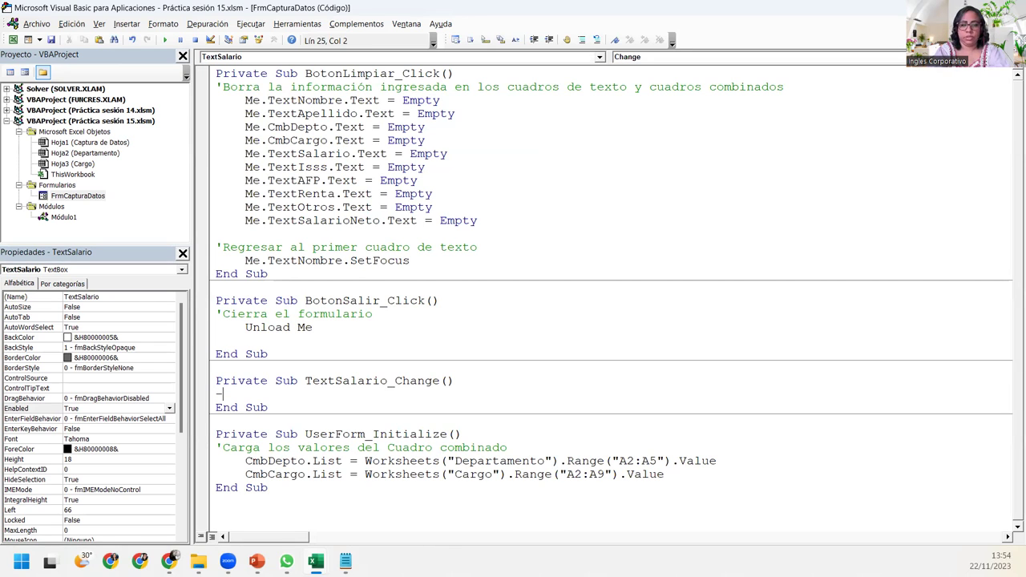
key(BackSpace)
text(')
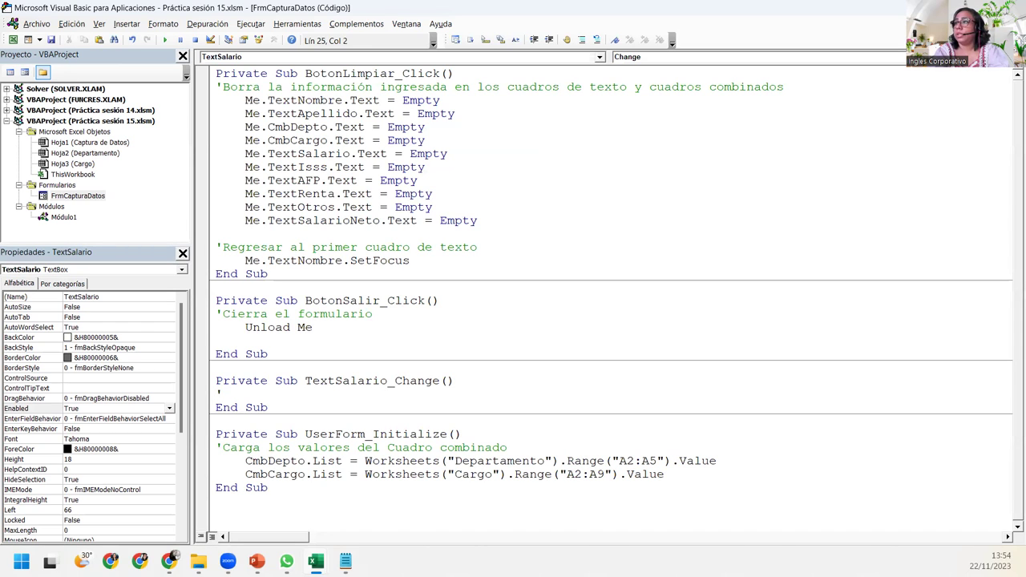
text(Calcula los descuentos de )
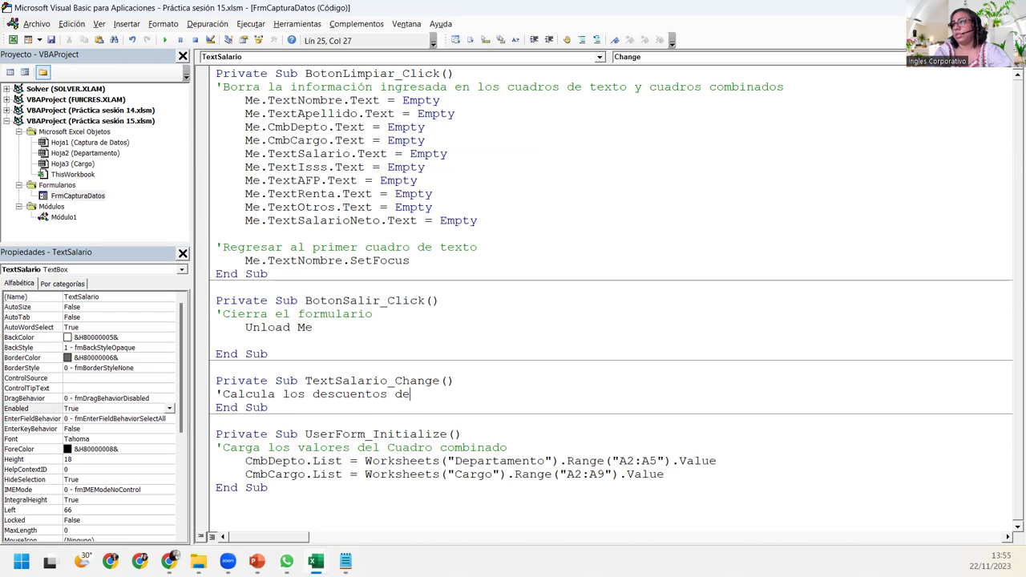
text(ISS)
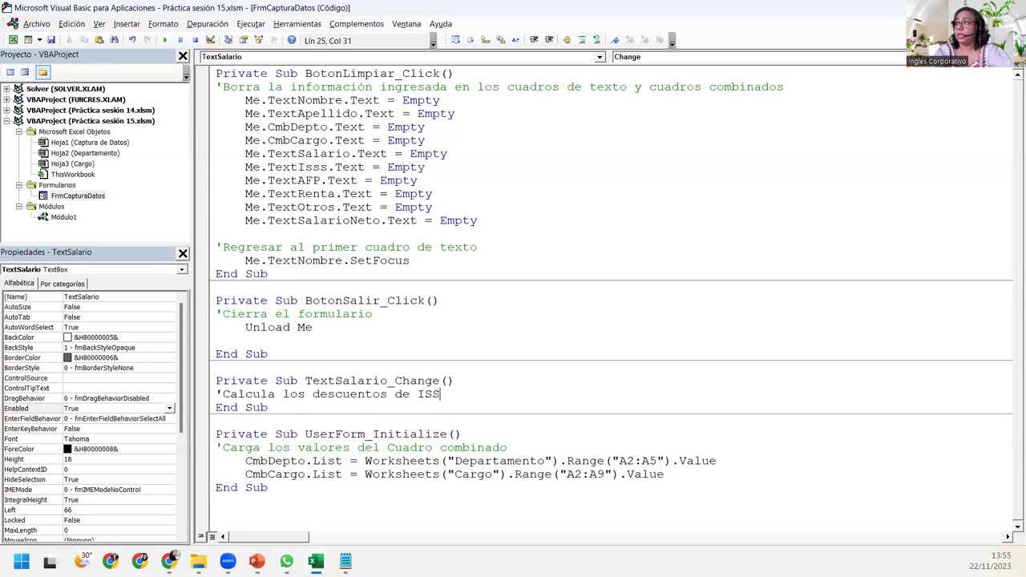
text(S, AFP )
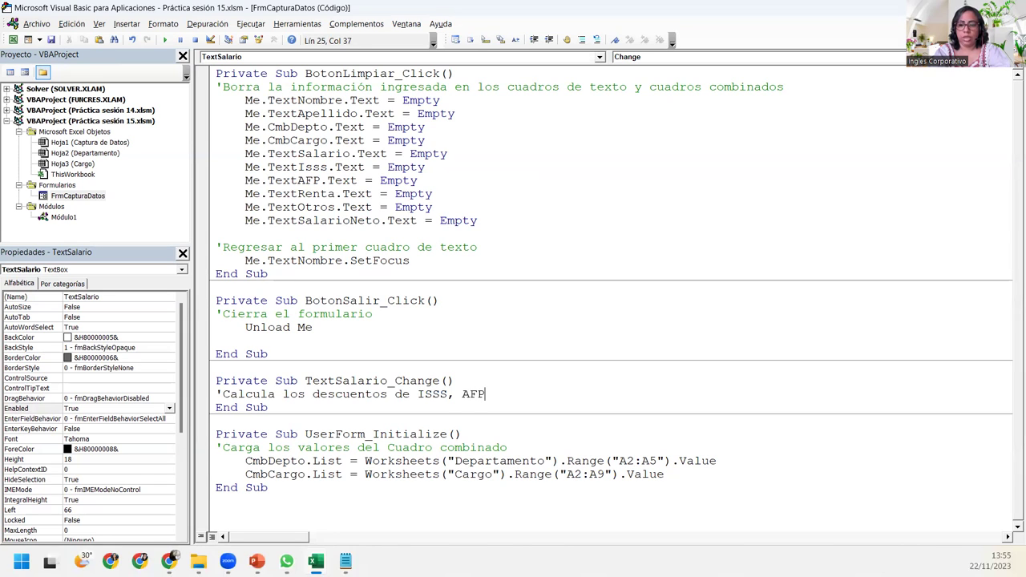
text(y RENTA)
key(Return)
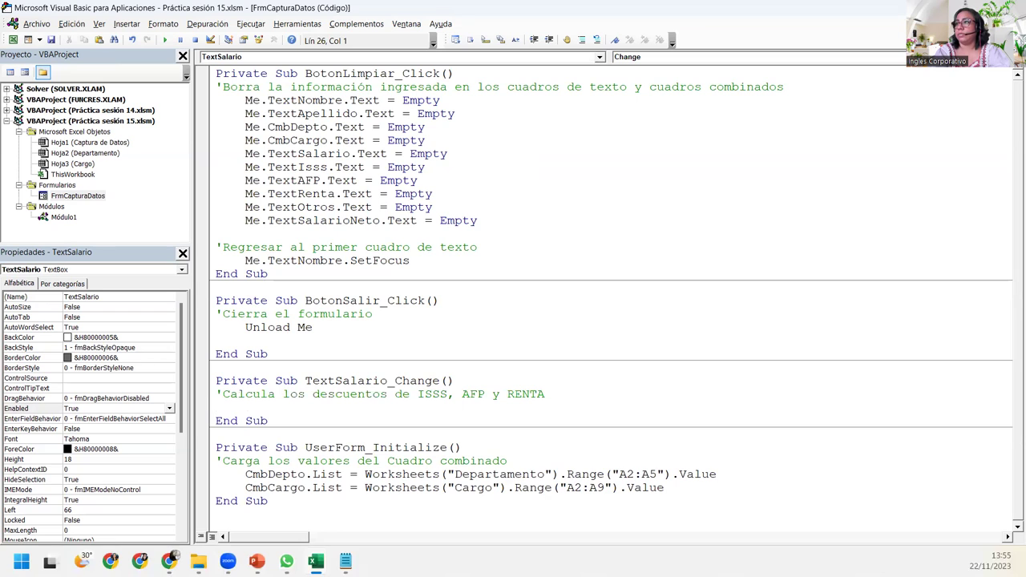
key(Return)
- Add the comment 'Declarar las variables que guardaran el valor de cada descuento'
click(216, 407)
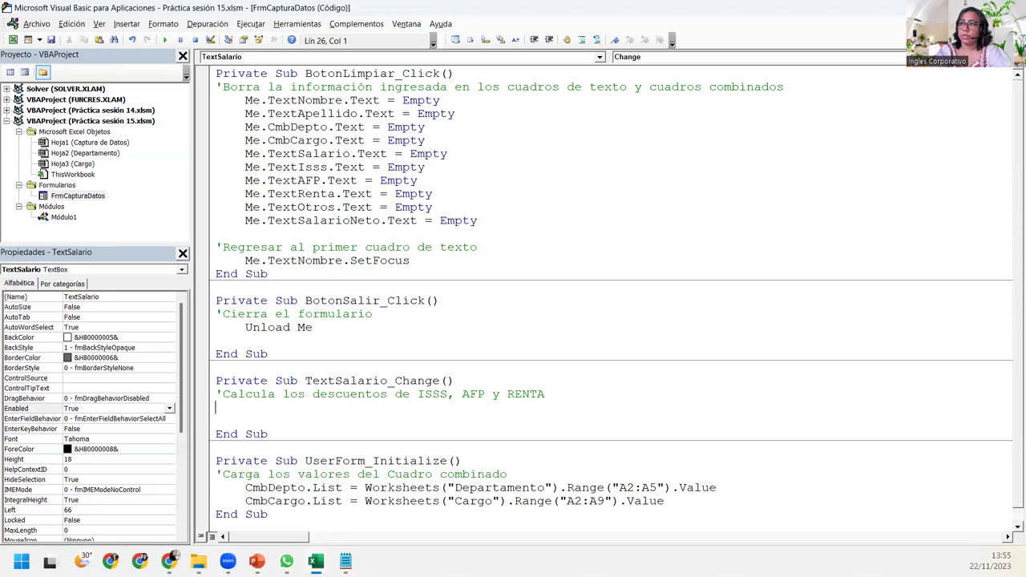
text('dECLARAR)
key(BackSpace)
key(BackSpace)
key(BackSpace)
key(BackSpace)
key(BackSpace)
text('Declarar las variables que guardaran )
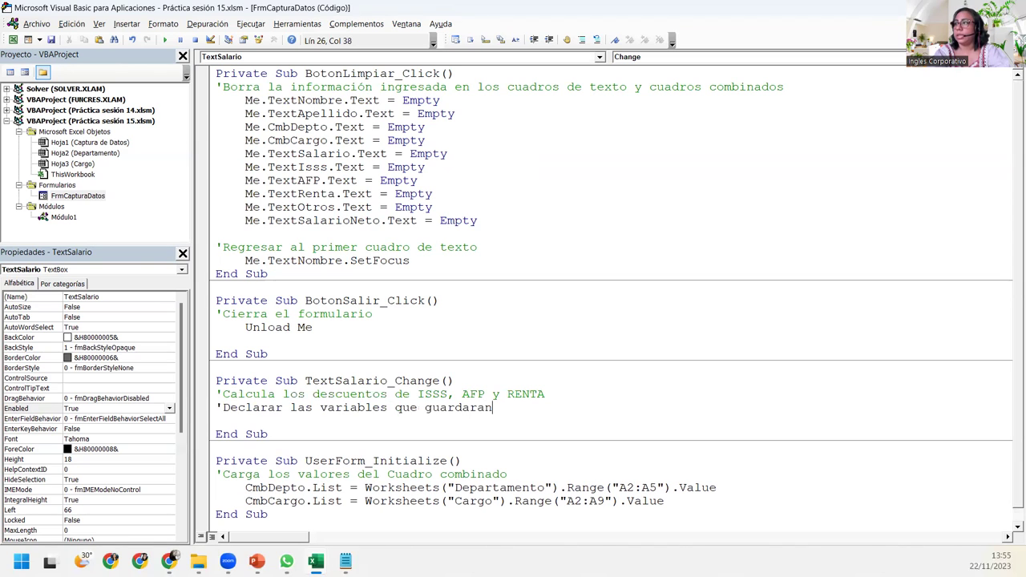
text(el valor de cada descuen)
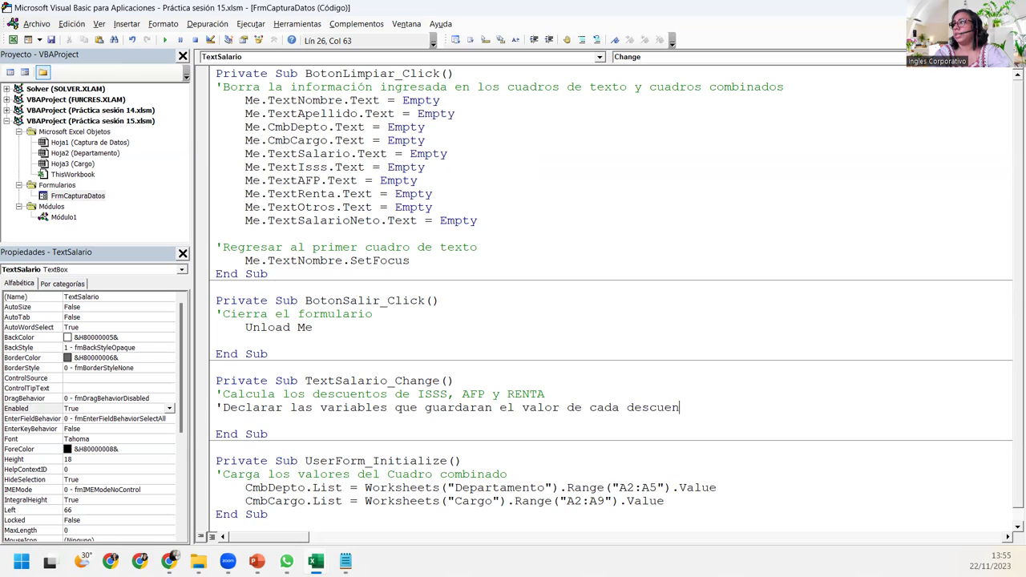
text(to)
key(Return)
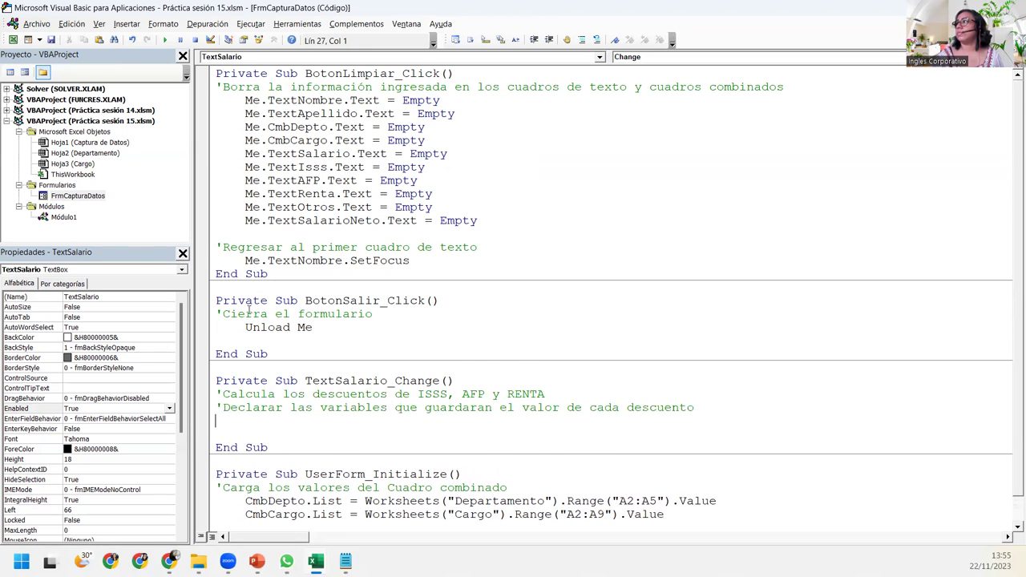
scroll(1009, 321, down, 1)
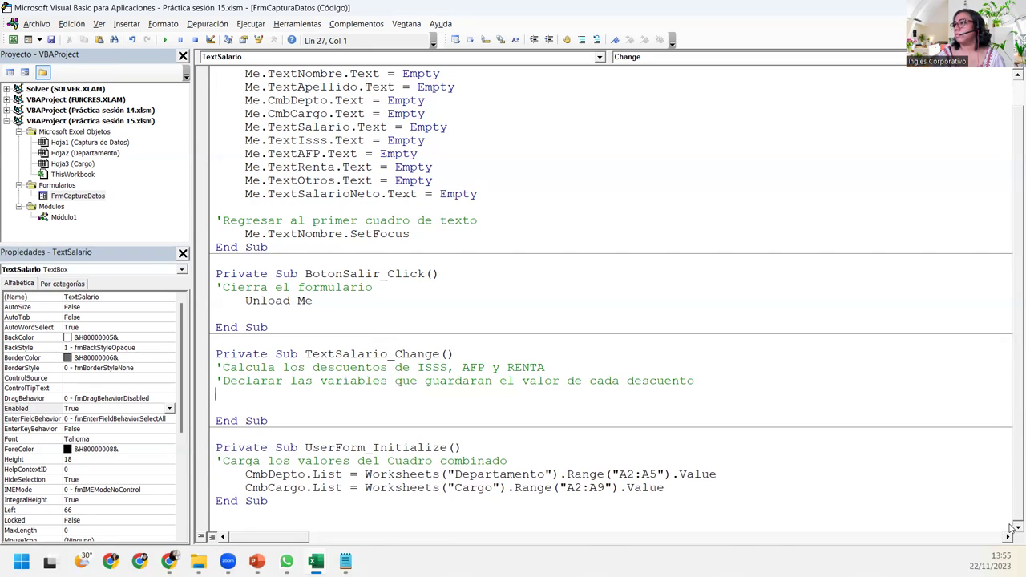
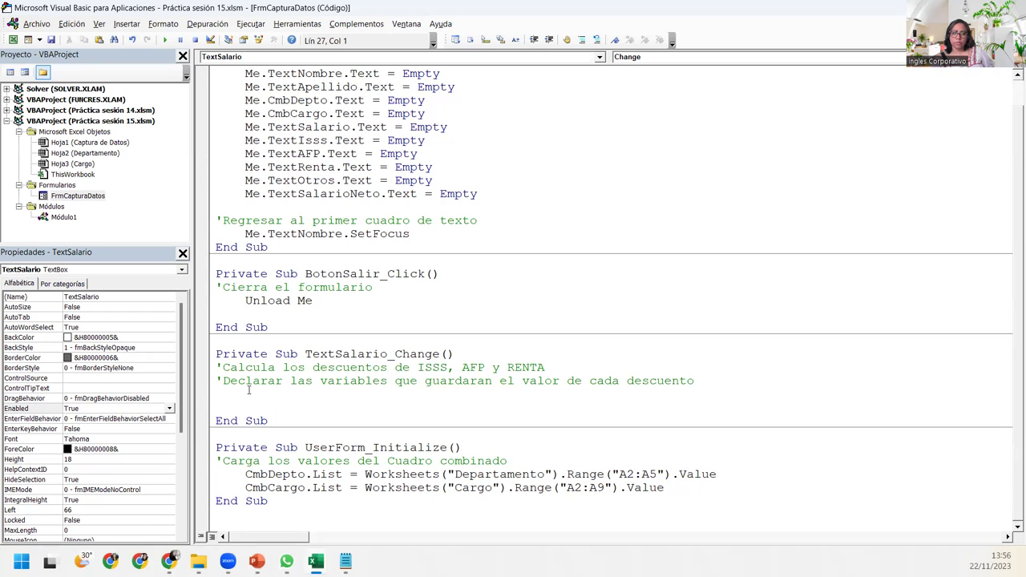
- Declare Dim ISSS As Double, Dim AFP As Double and Dim RENTA As Double in TextSalario_Change
key(Tab)
text(dIM)
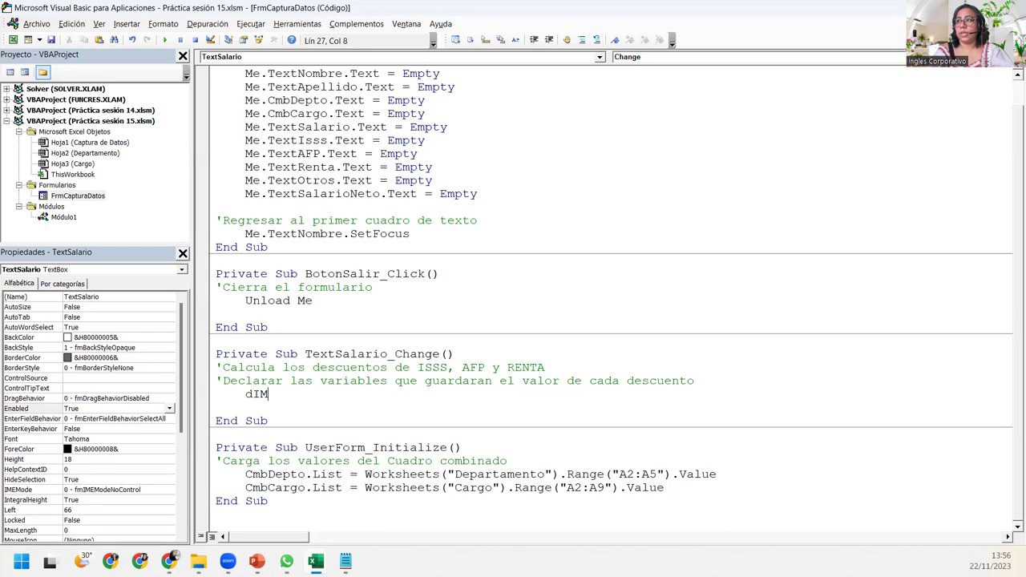
key(BackSpace)
key(BackSpace)
key(BackSpace)
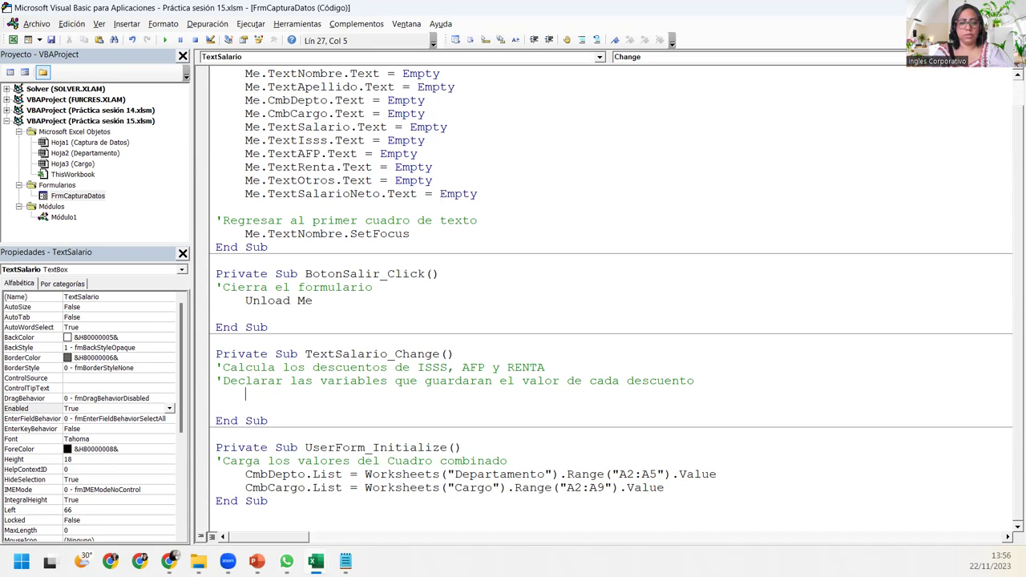
text(Dim)
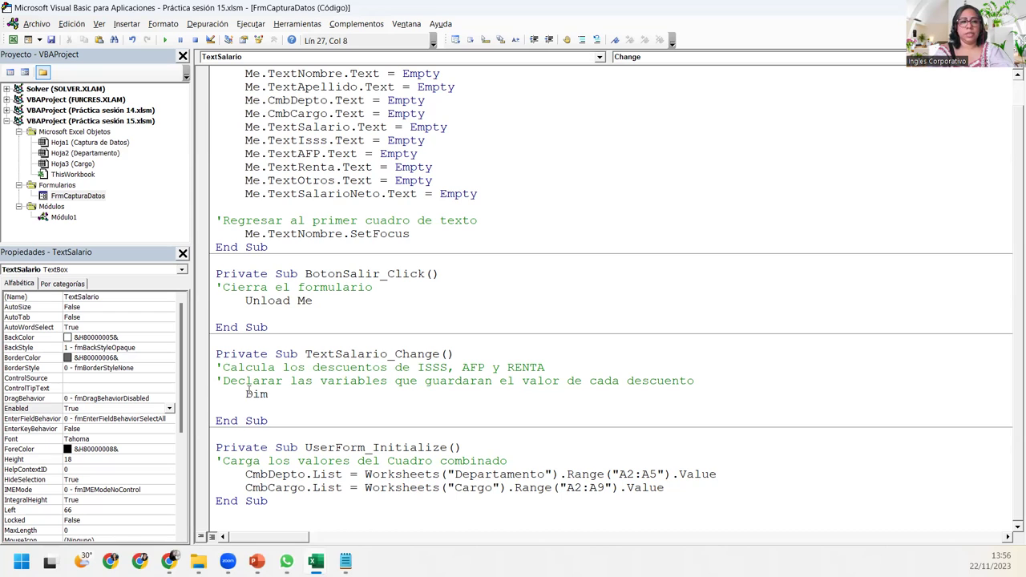
text( ISSS)
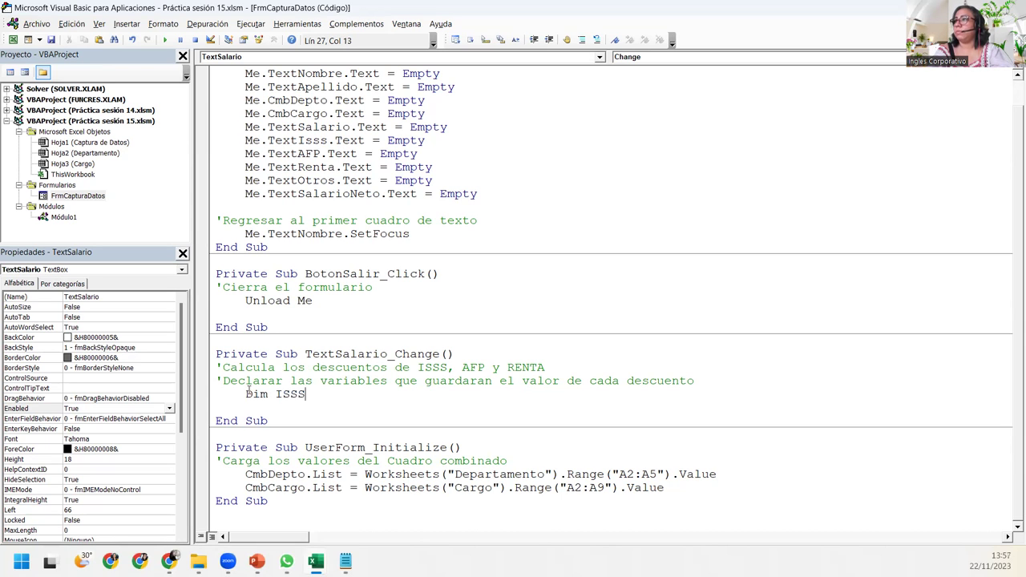
text( as Doib)
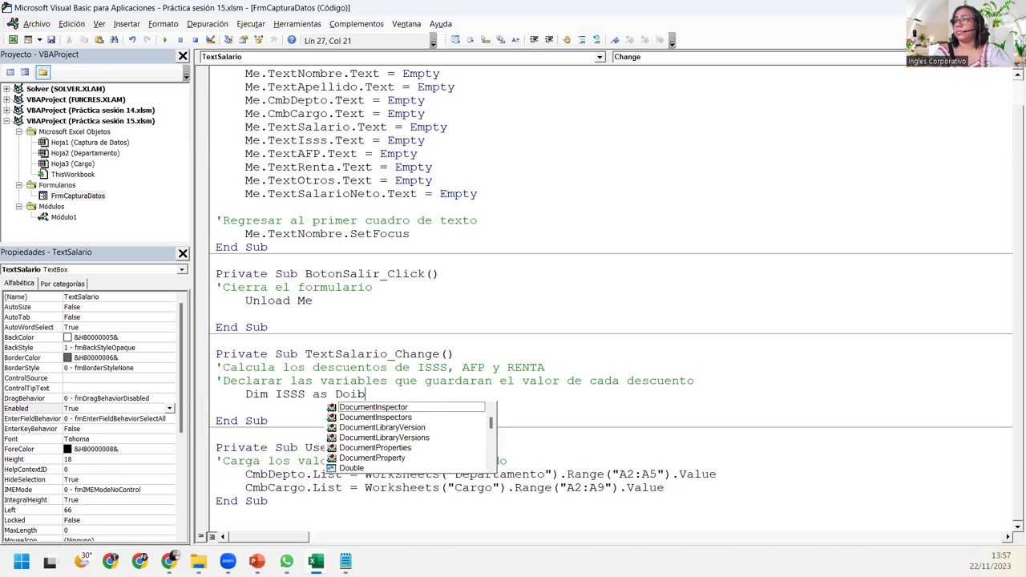
key(BackSpace)
key(BackSpace)
text(ubl)
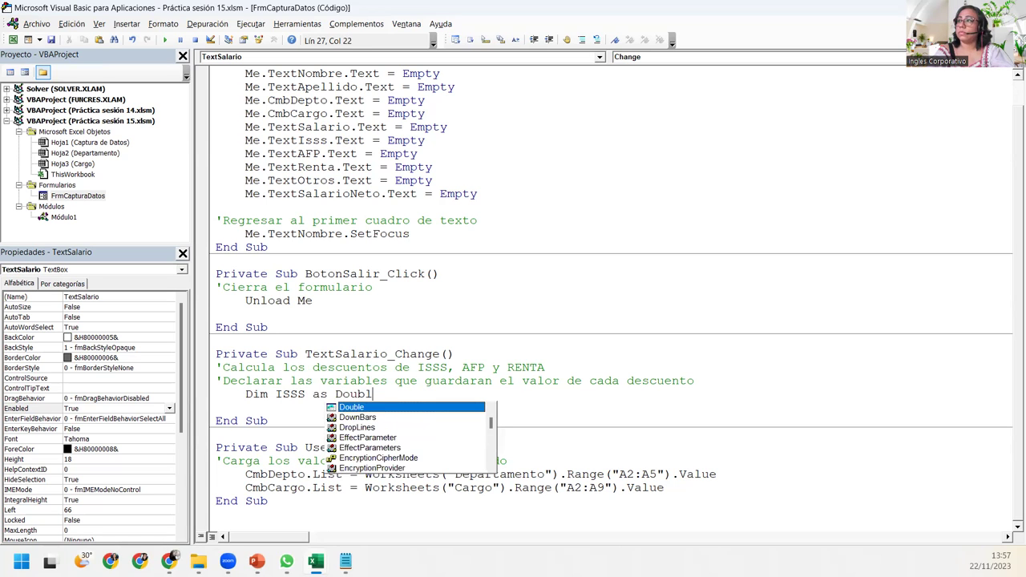
key(Tab)
key(Return)
text(Dim )
text(AFP )
text(as Double)
key(Return)
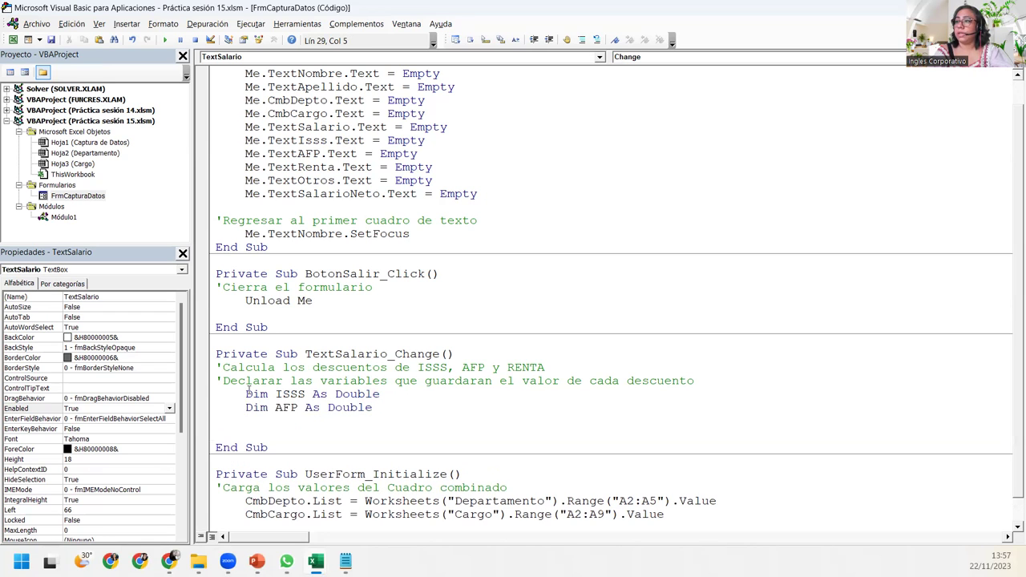
text(Di)
key(BackSpace)
text(im )
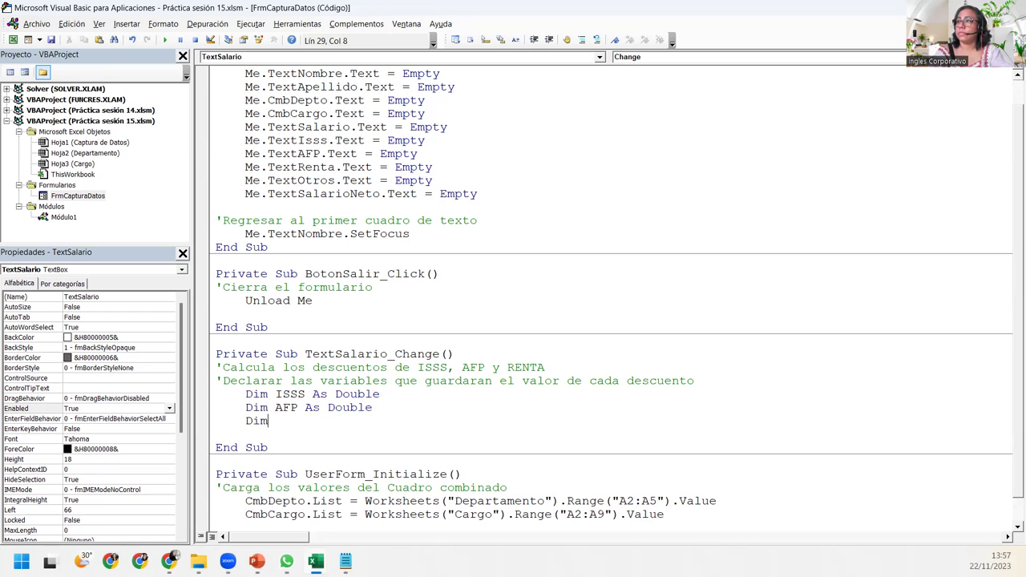
text(RENTA )
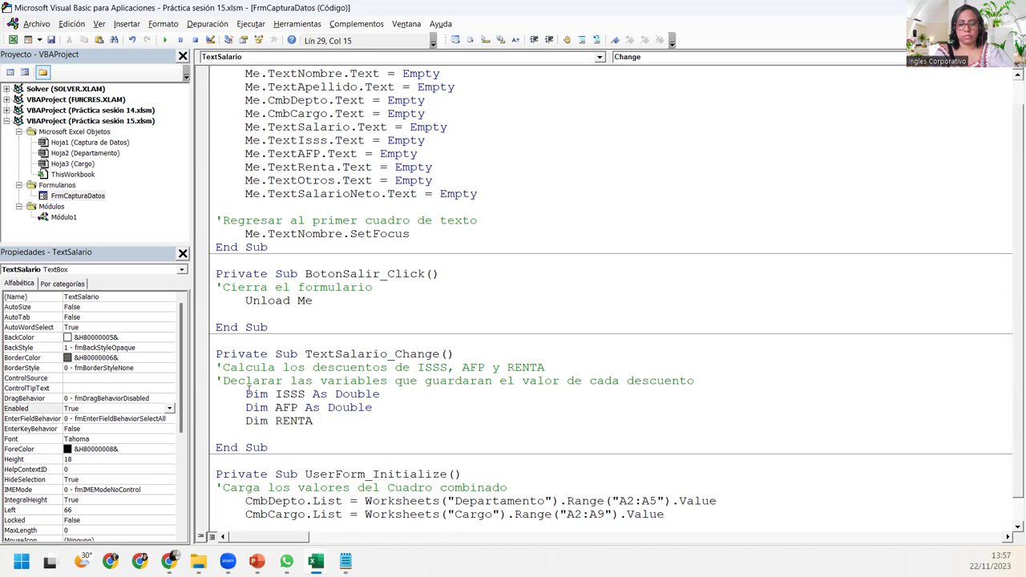
text(ad)
key(BackSpace)
text(s)
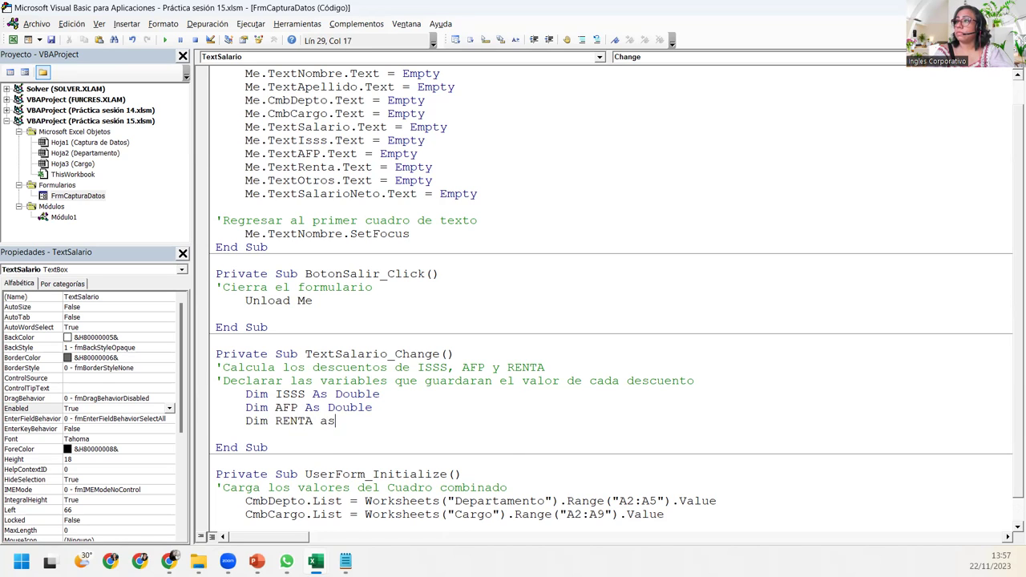
text( dou)
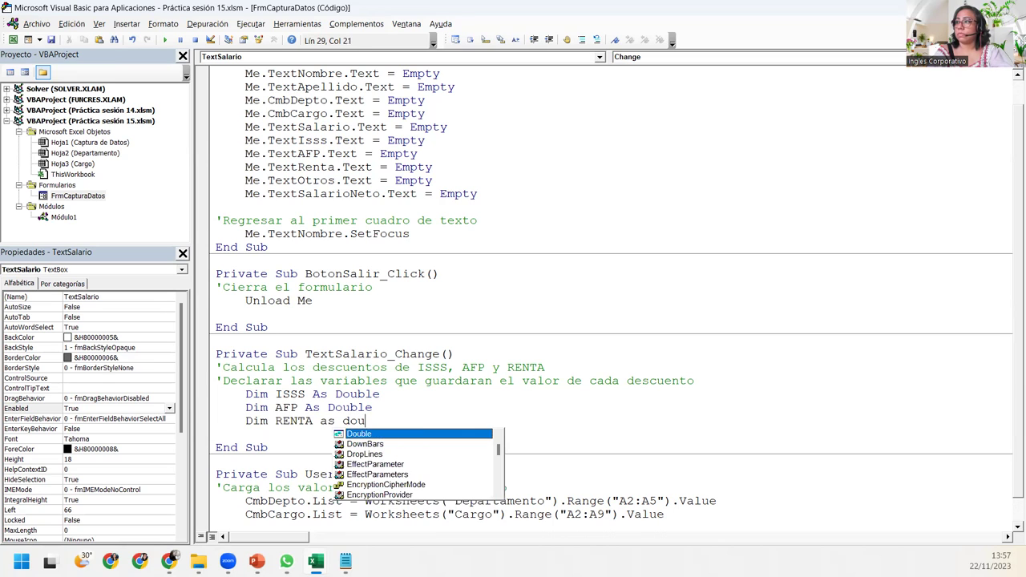
key(Return)
key(Return)
- Add the comment 'Dar valor a las variables below the declarations
key(BackSpace)
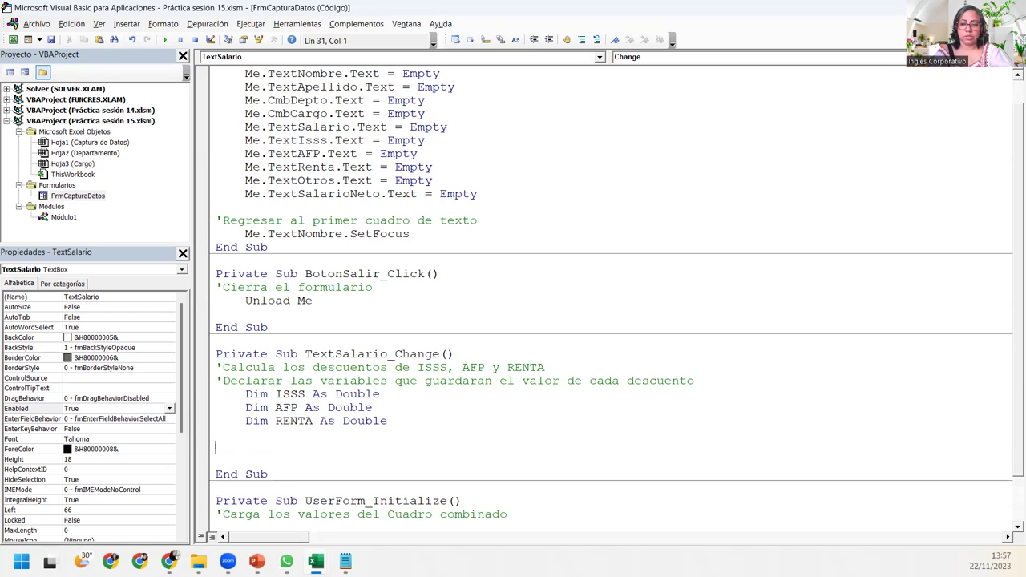
text('Dar var)
text(or )
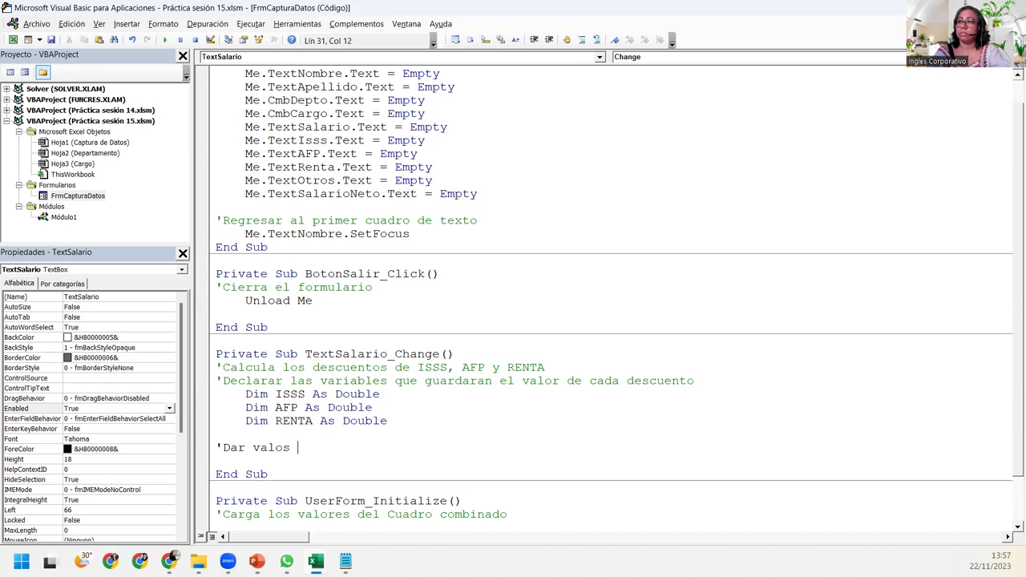
text(a las variables)
key(Return)
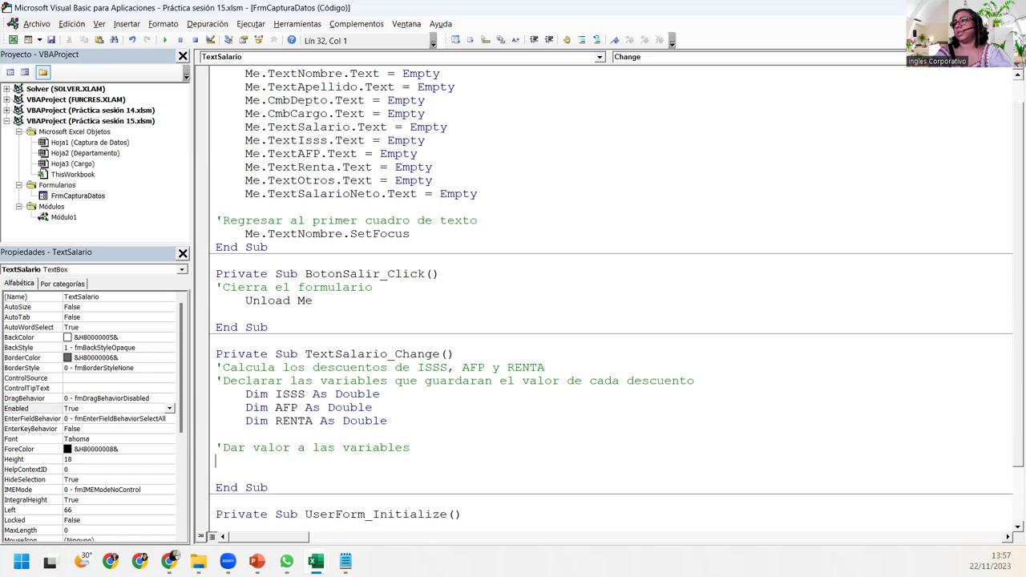
scroll(275, 371, down, 2)
key(Tab)
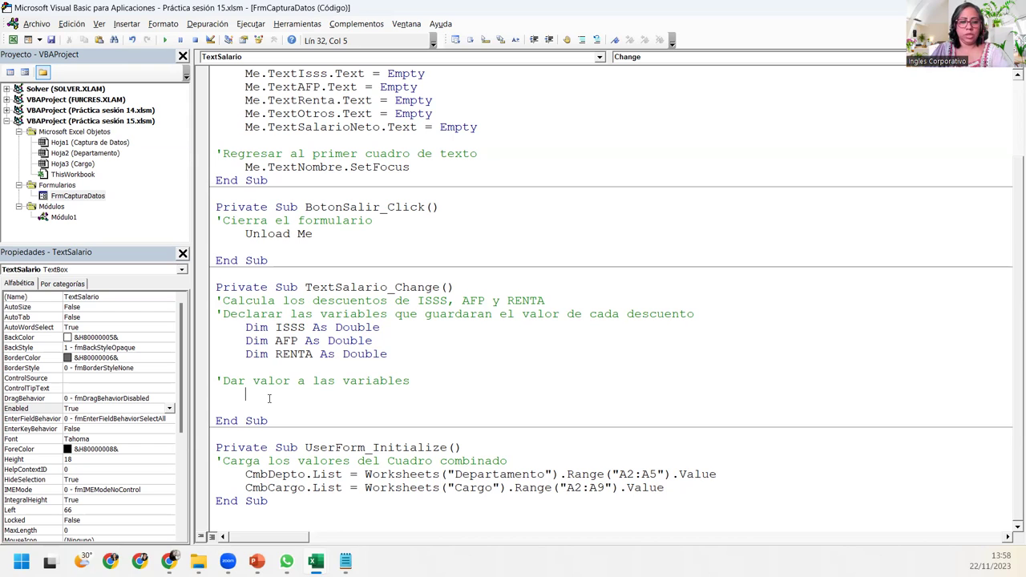
- Write ISSS = Val(Me.TextNombre.Value) * 0.03
text(ISSS =)
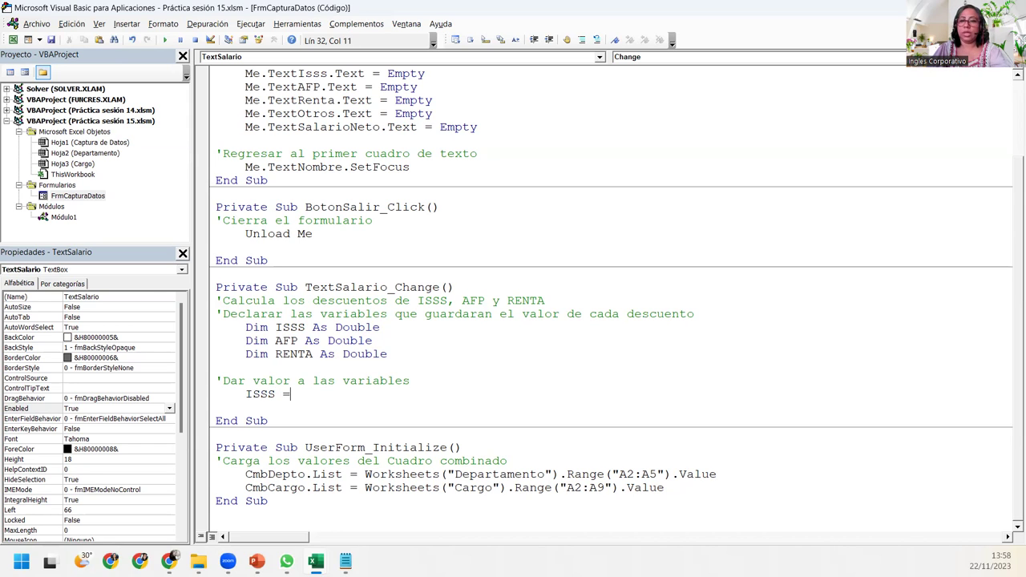
text( val(m)
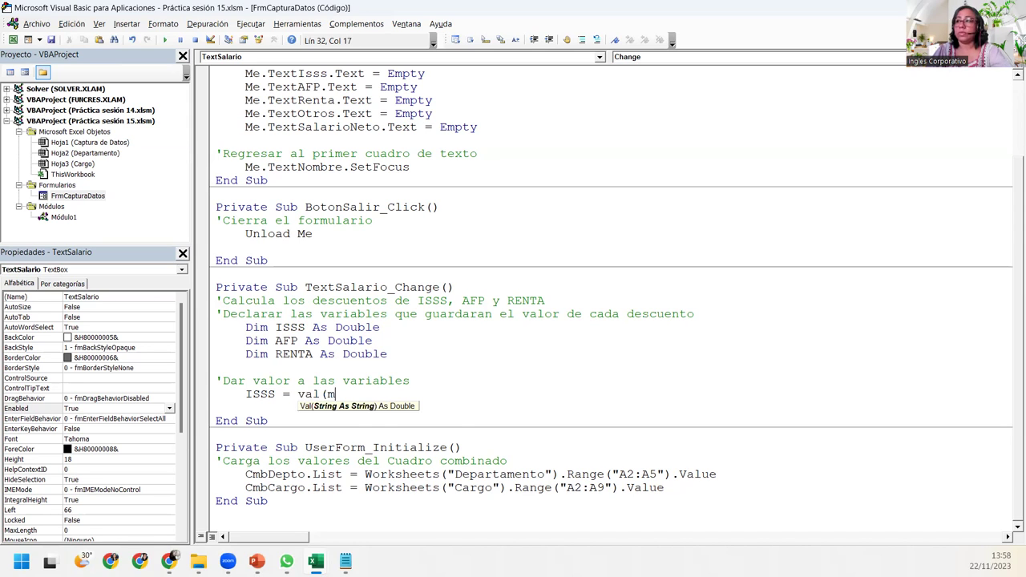
text(e.tex)
key(Down)
key(Down)
key(Down)
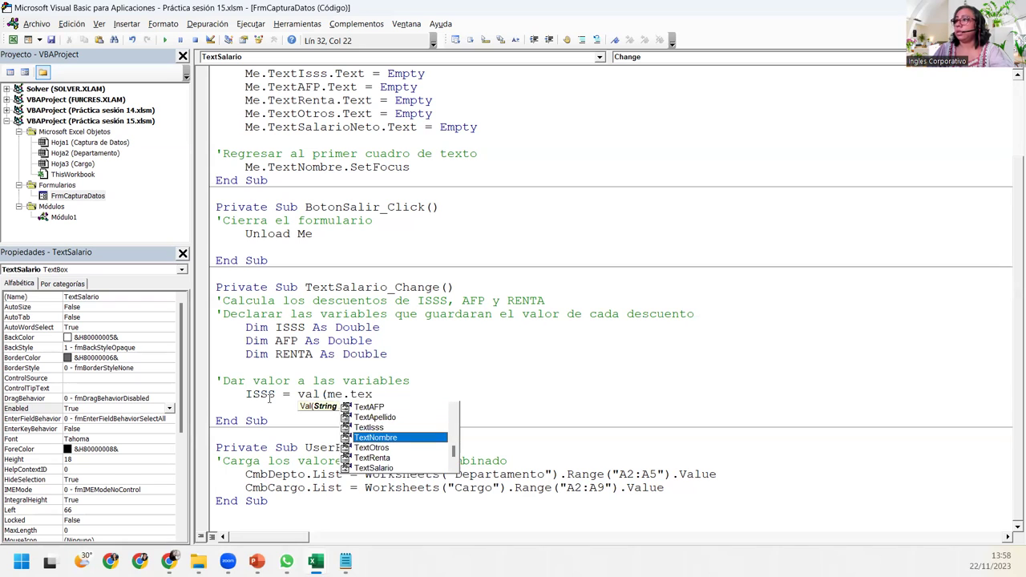
text(.value)
key(Tab)
text() )
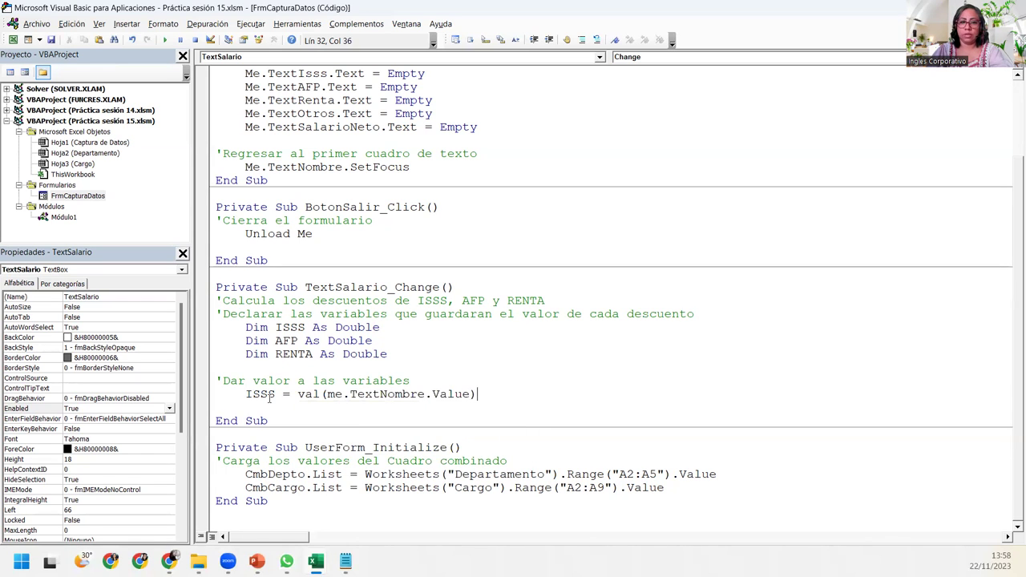
text(* 0.03)
key(Return)
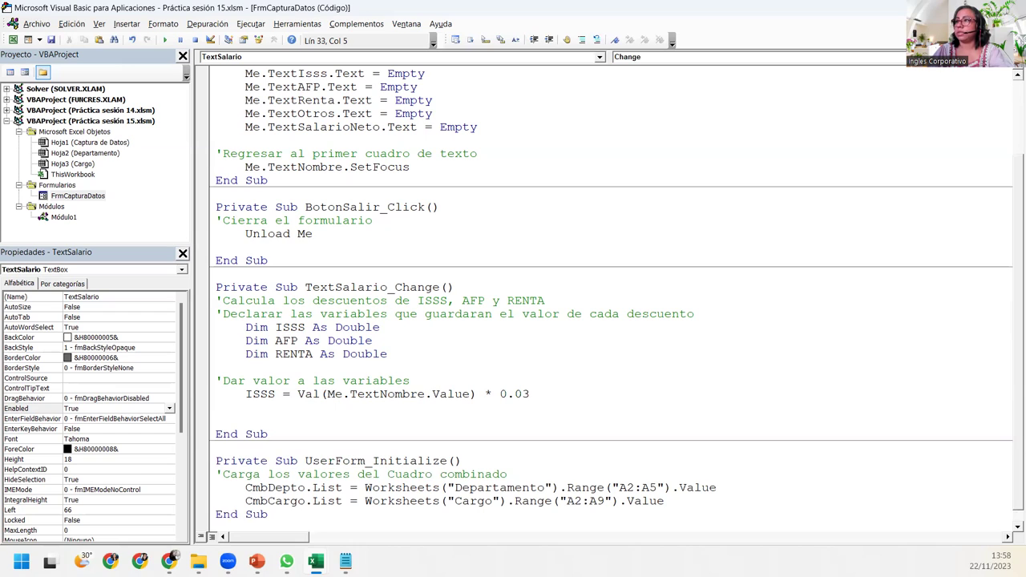
- Write AFP = Val(Me.TextApellido.Value) * 0.06
text(AFPH)
key(BackSpace)
key(BackSpace)
key(BackSpace)
key(BackSpace)
text(AFP)
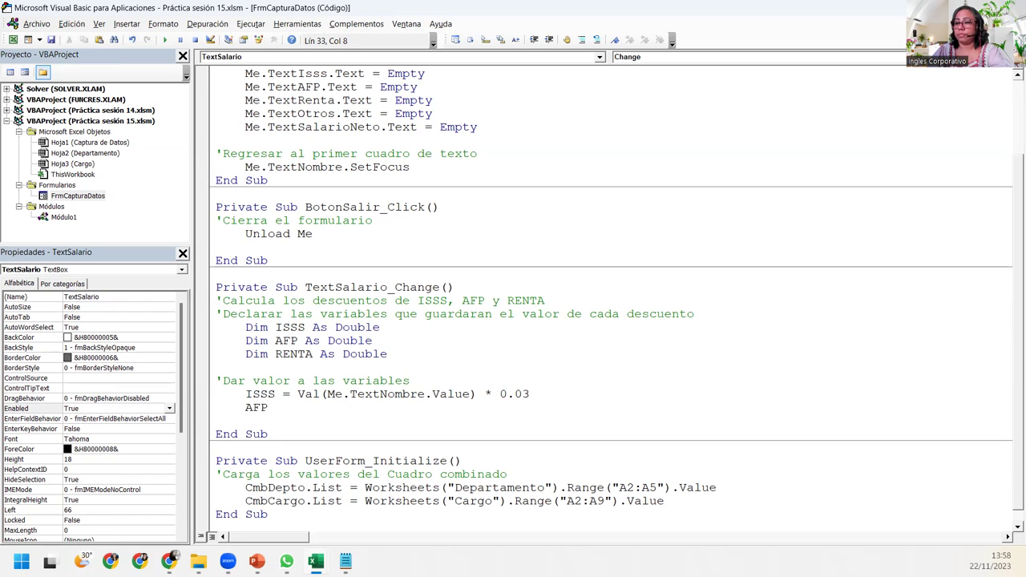
text(= )
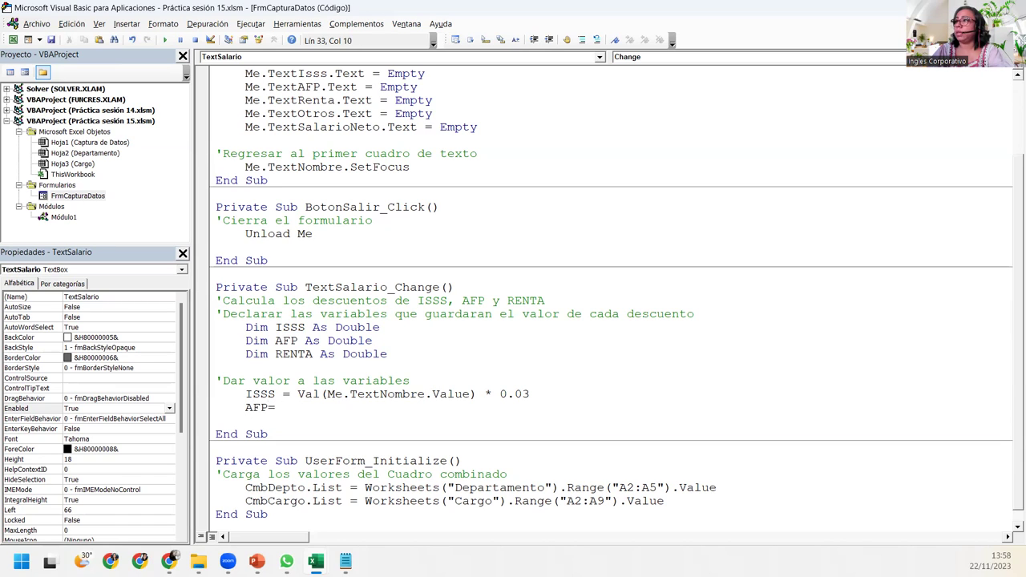
text(val(me)
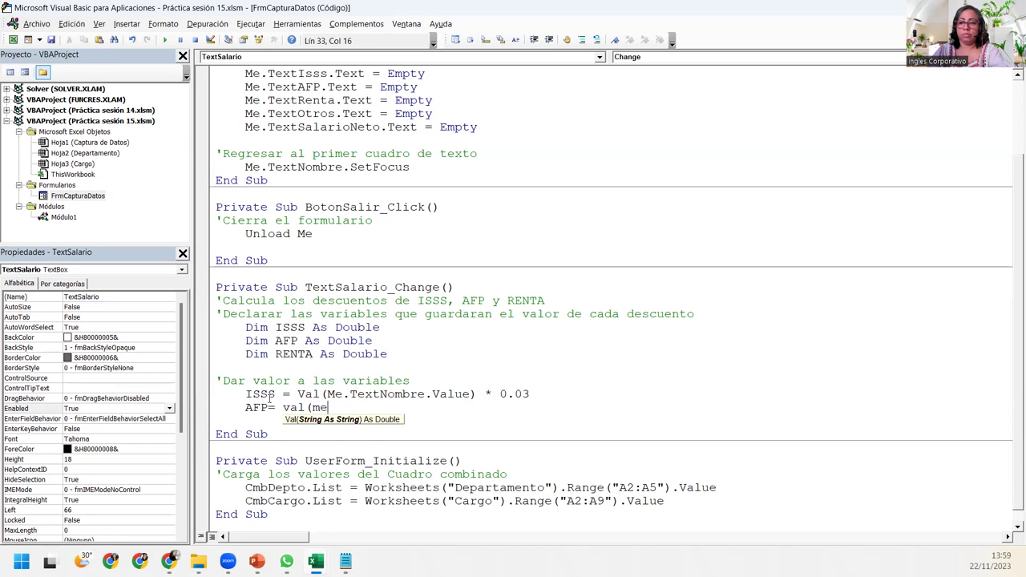
text(.tex)
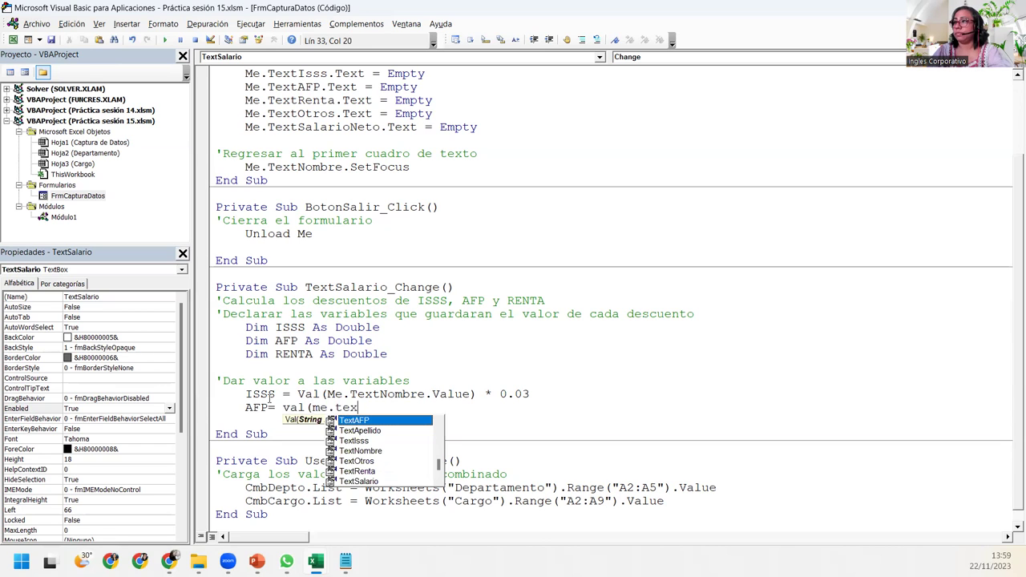
key(Down)
text(.value) )
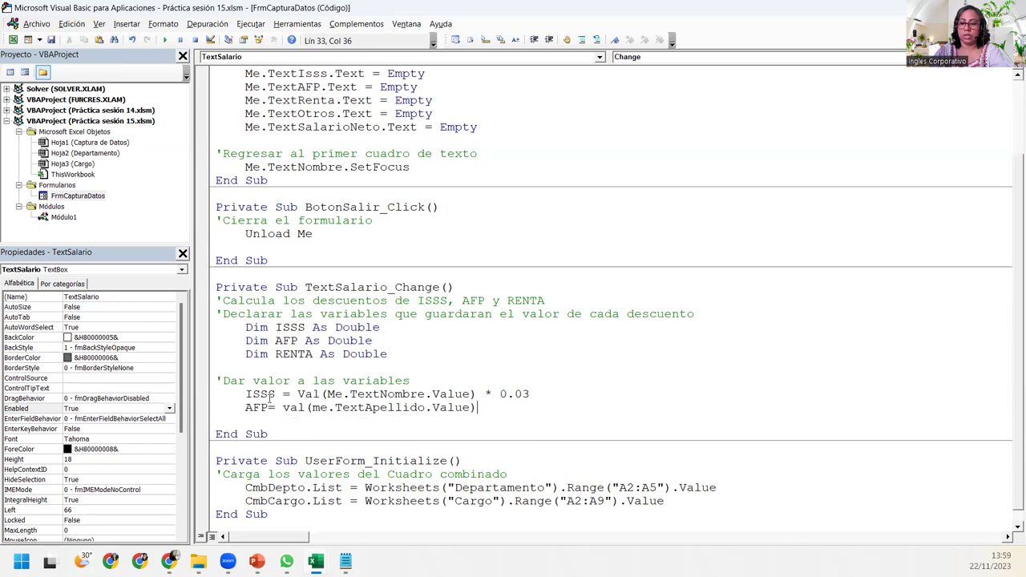
text(+)
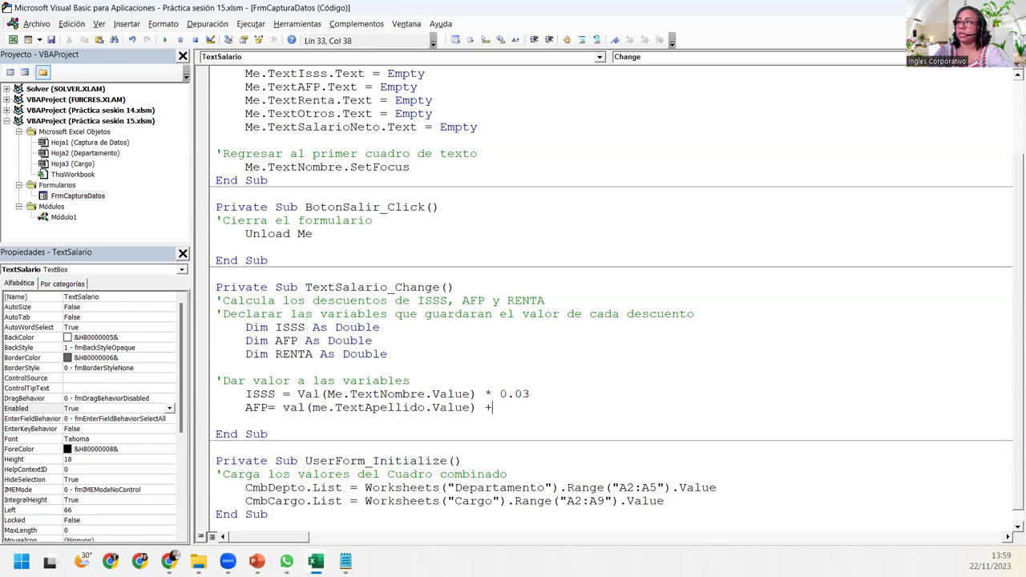
key(BackSpace)
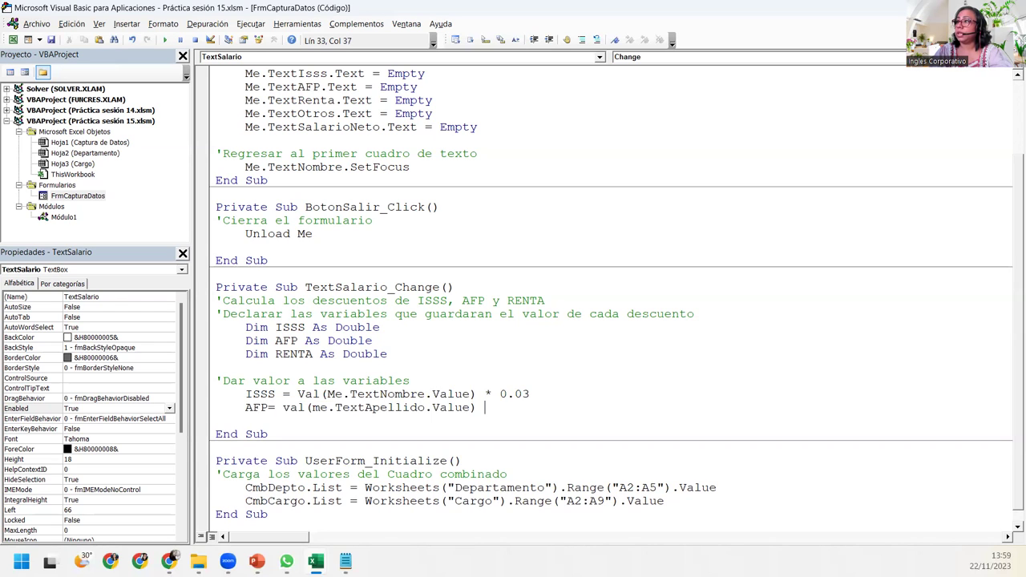
text(*)
key(BackSpace)
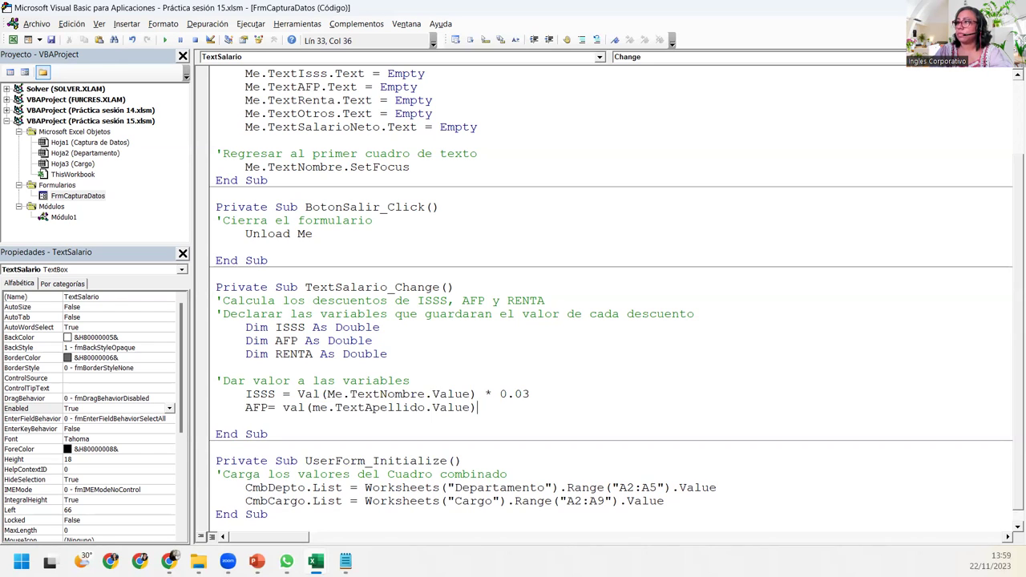
text(* 0.06)
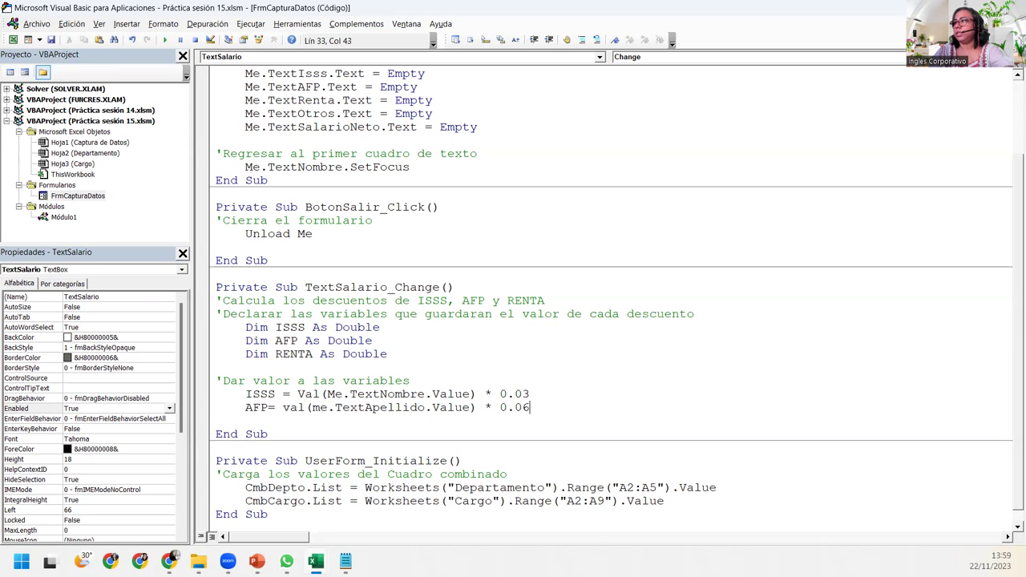
key(Return)
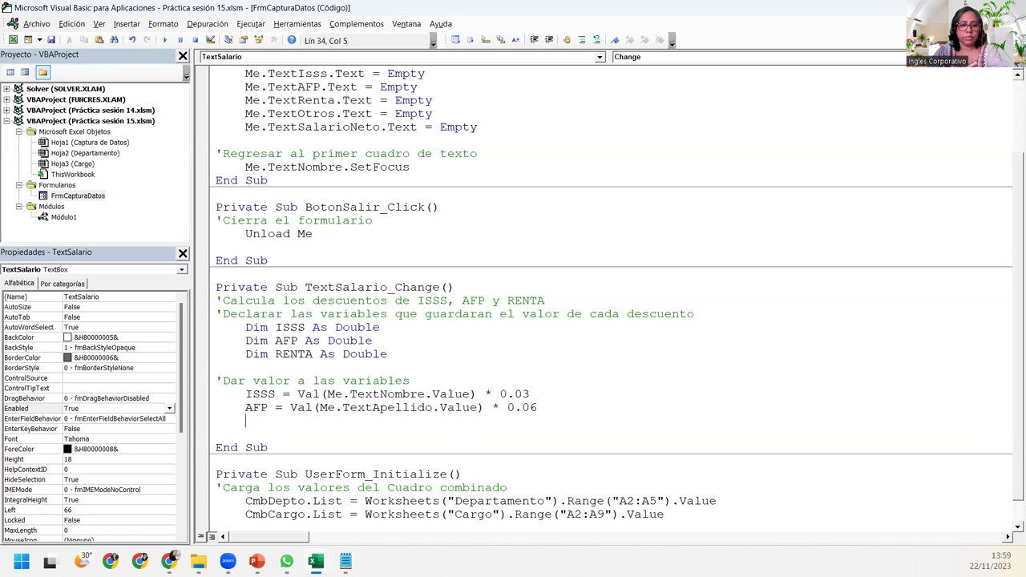
- Write RENTA = Val(Me.TextRenta.Value) * 0.1
text(renta =)
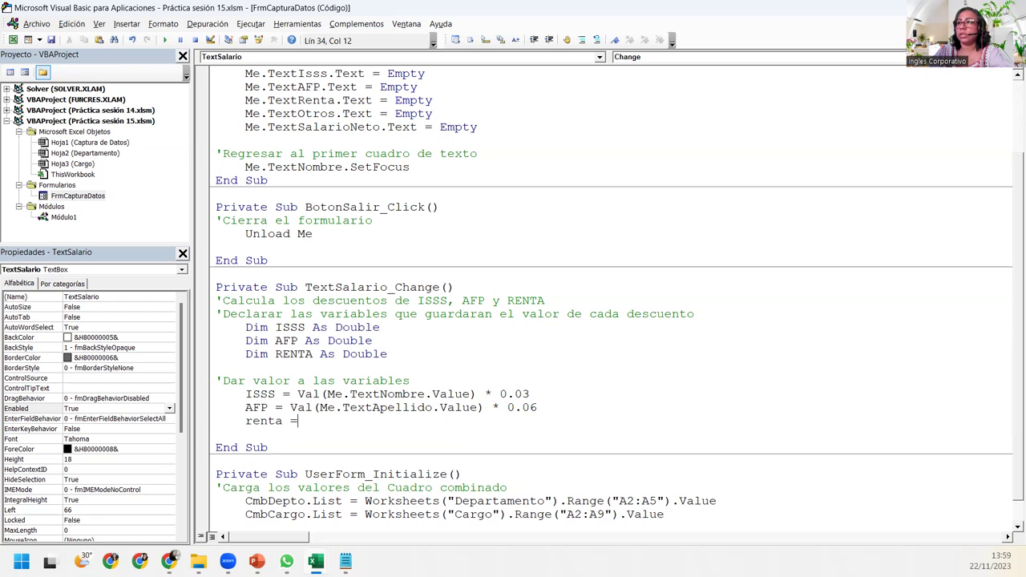
text( val)
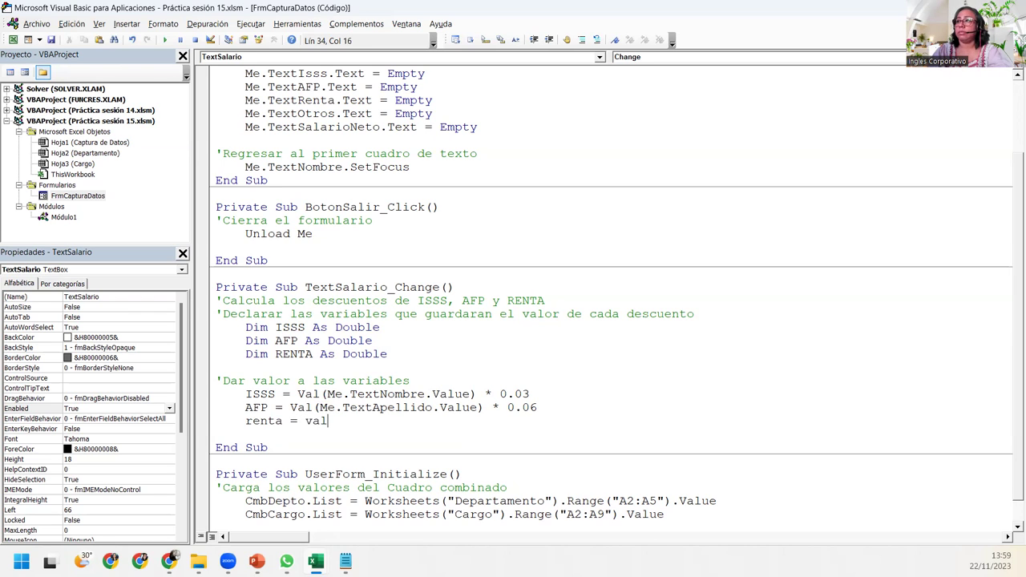
text((me.tex)
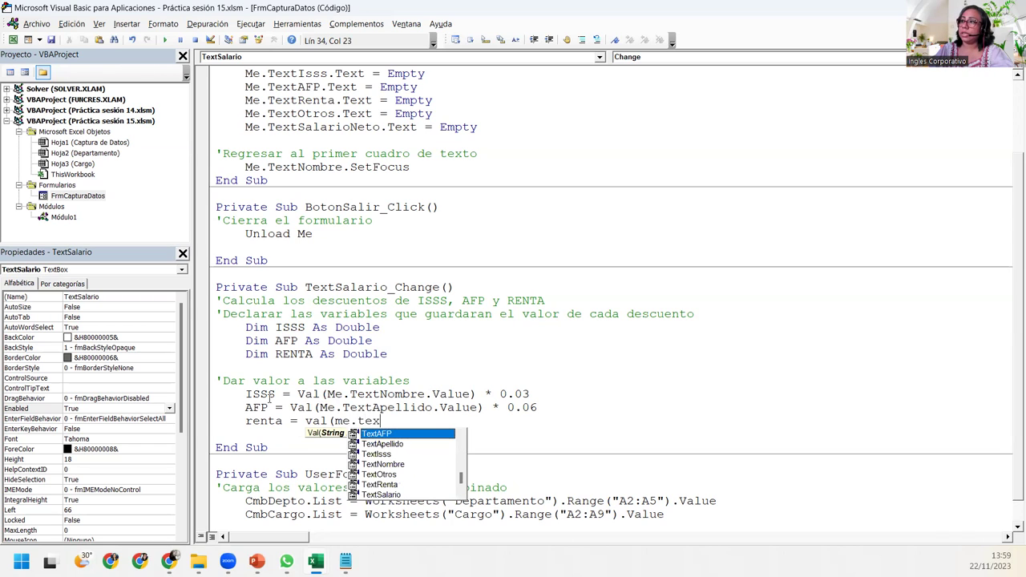
key(Down)
key(Down)
key(Down)
key(Down)
key(Down)
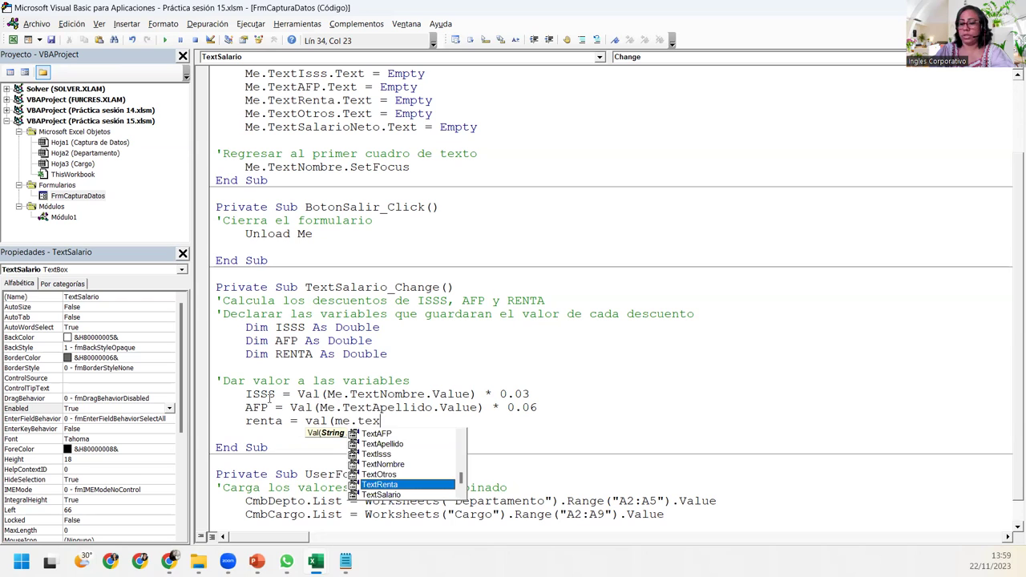
text(.value)
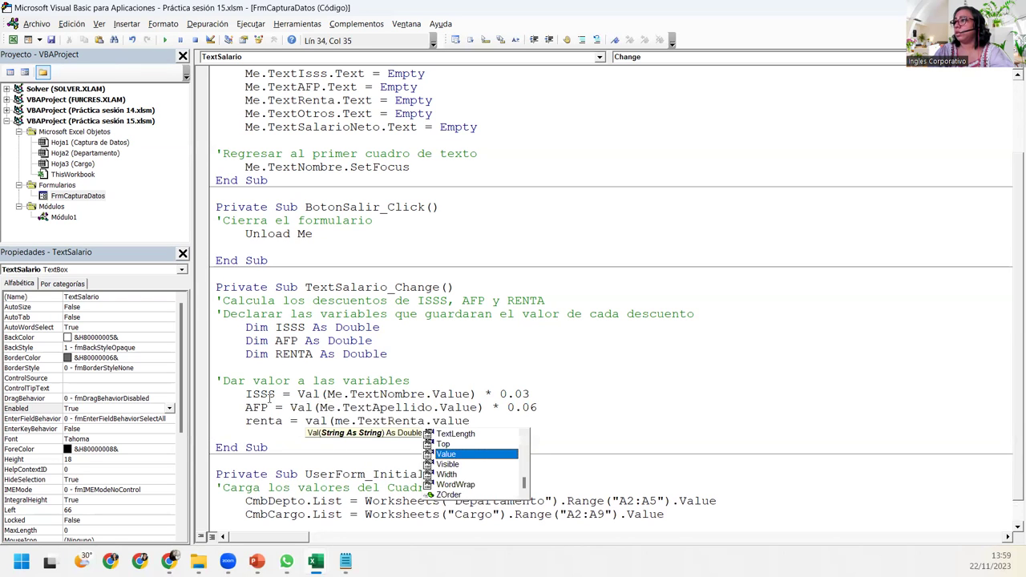
key(Escape)
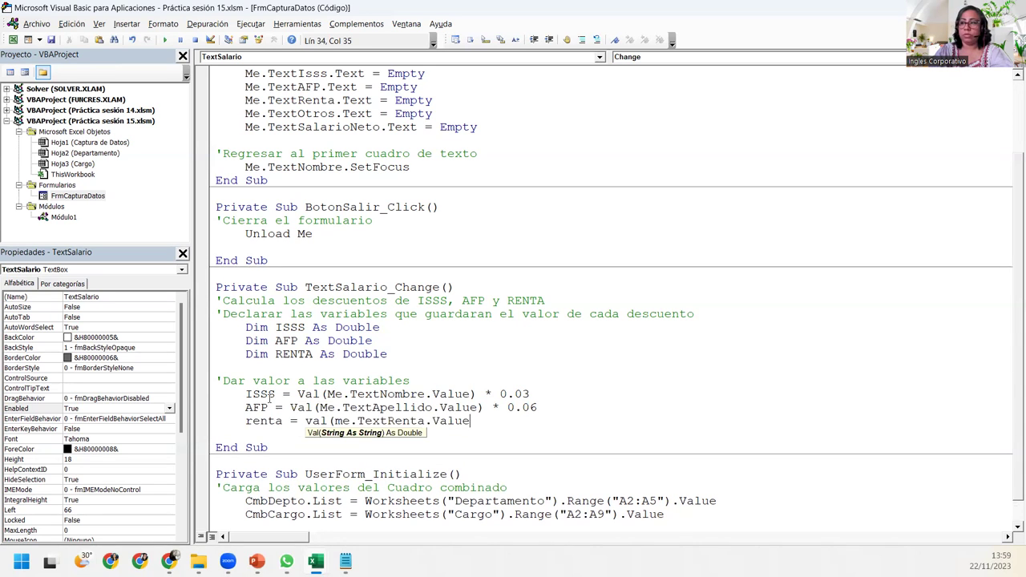
text() *)
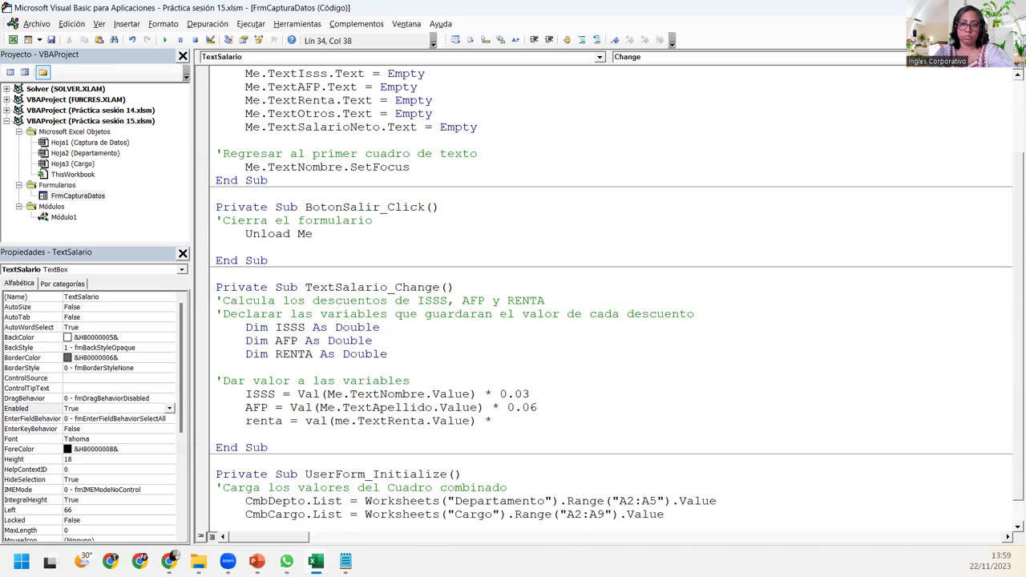
text( 0.1)
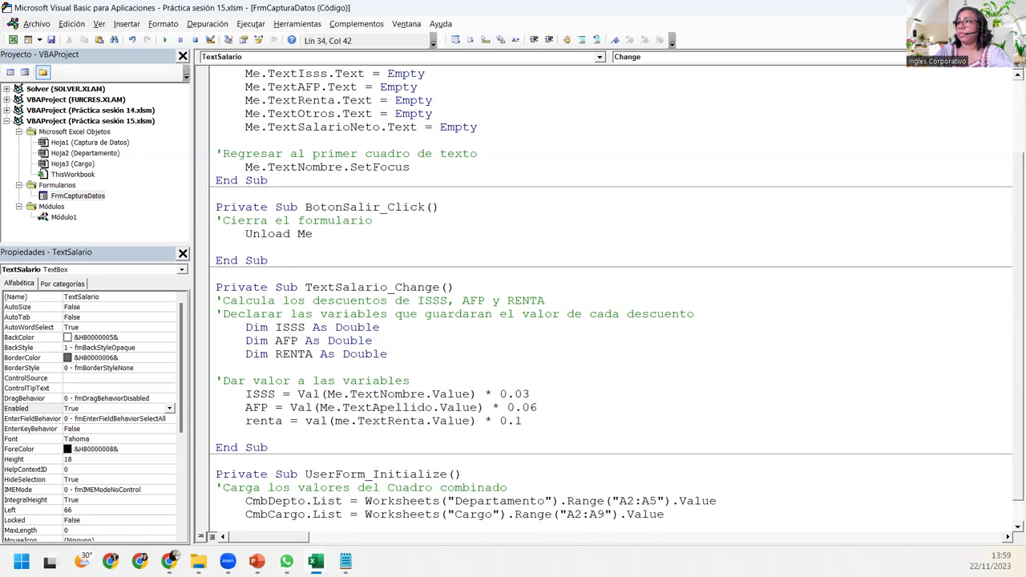
key(Return)
key(Return)
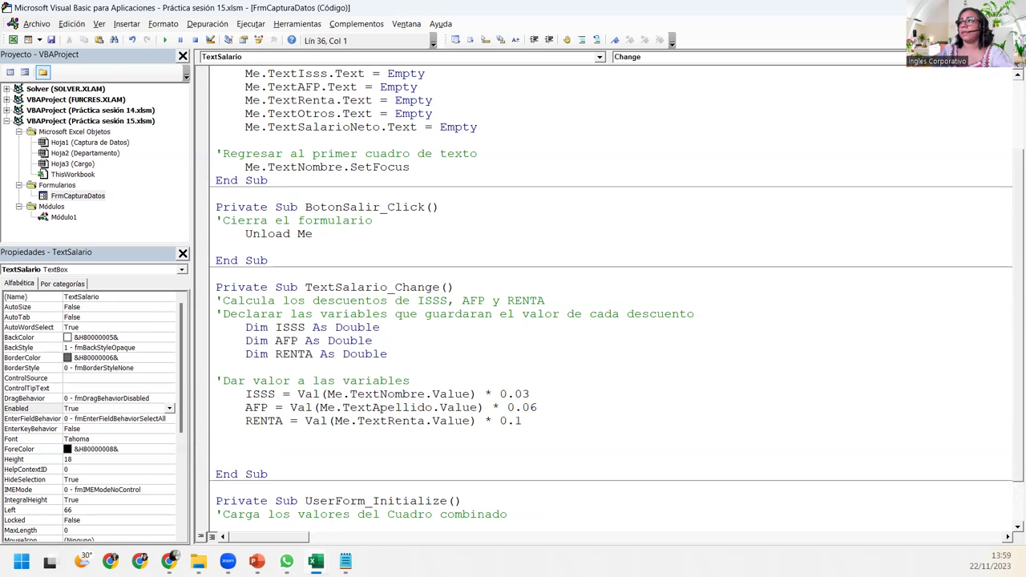
- Change the control in the ISSS, AFP and RENTA formulas to TextSalario
scroll(404, 361, down, 2)
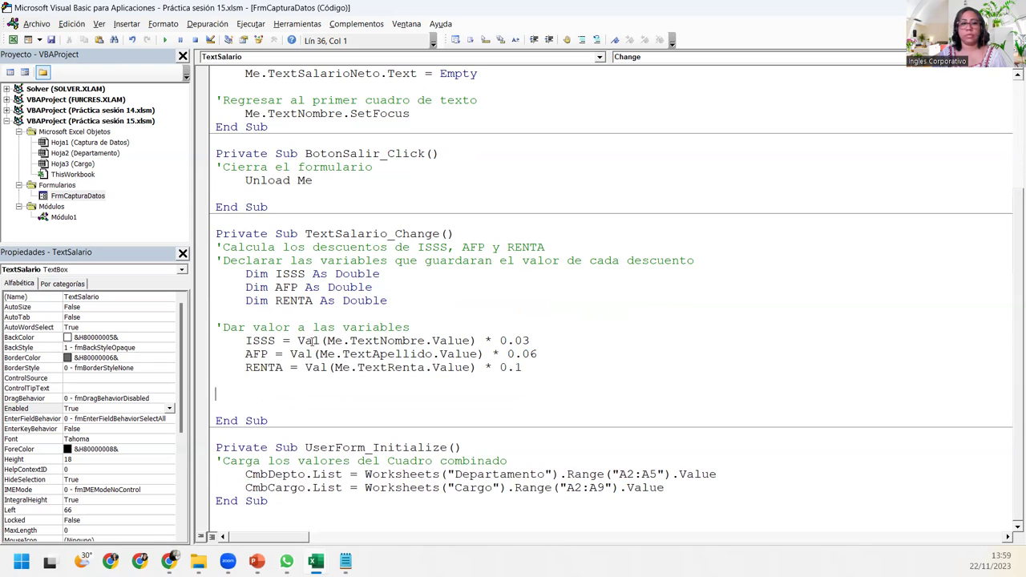
double_click(396, 341)
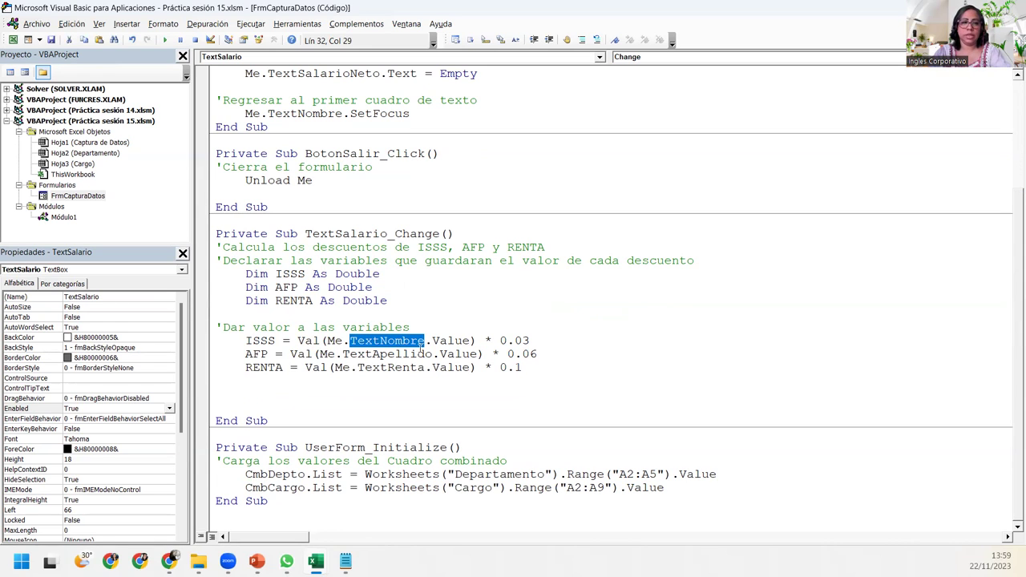
text(TextSalario)
key(Down)
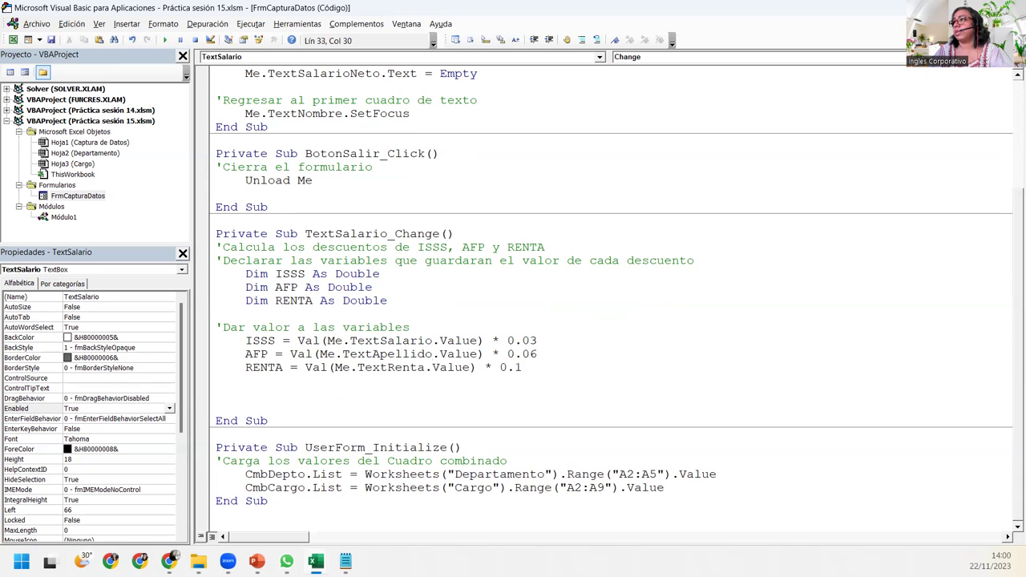
key(ctrl+shift+Left)
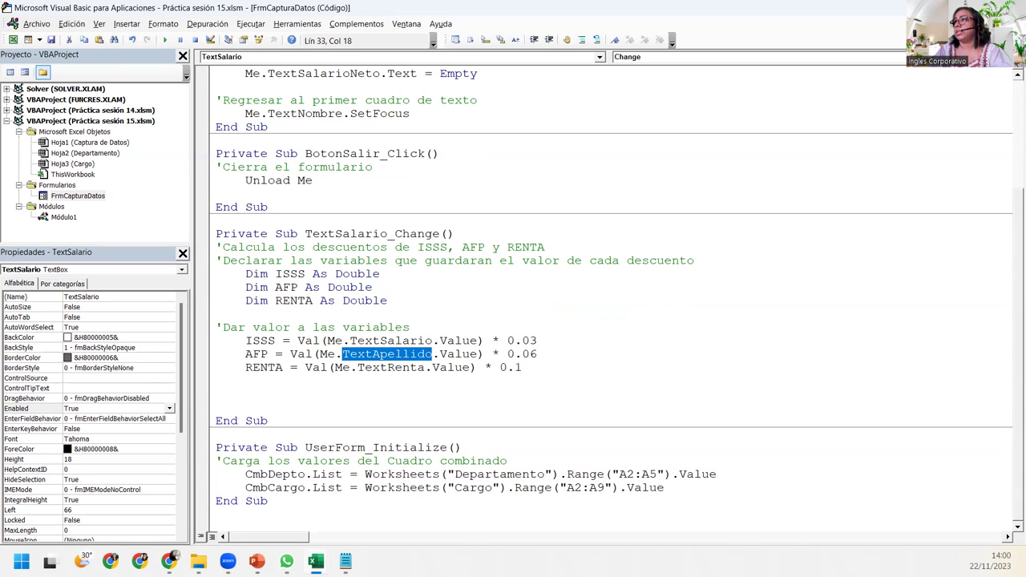
key(Right)
key(shift+Left)
key(shift+Left)
key(shift+Left)
key(shift+Left)
key(shift+Left)
key(shift+Left)
key(shift+Left)
key(shift+Left)
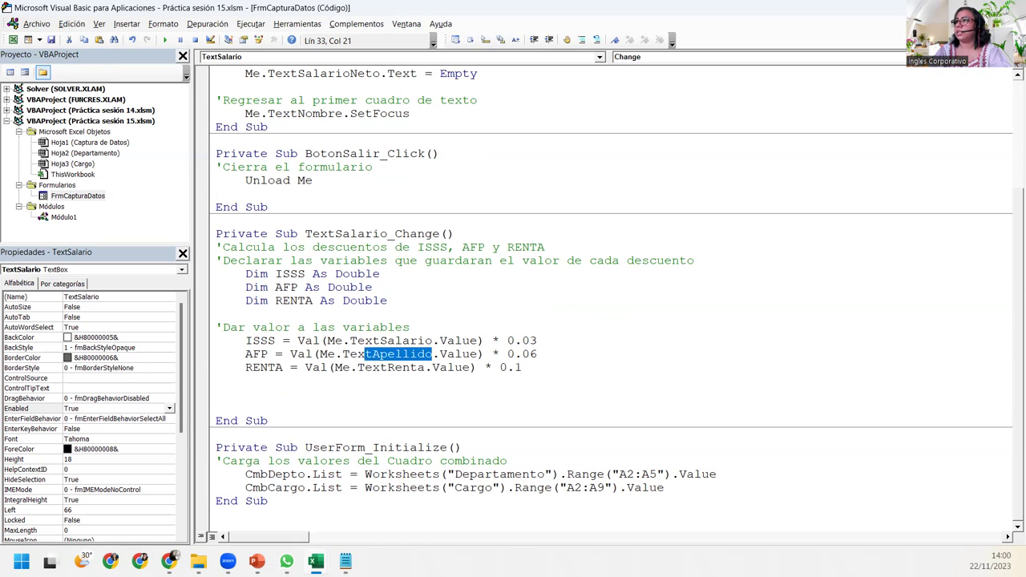
text(Salario)
click(425, 367)
key(ctrl+shift+Left)
key(shift+Right)
key(shift+Right)
key(shift+Right)
key(shift+Right)
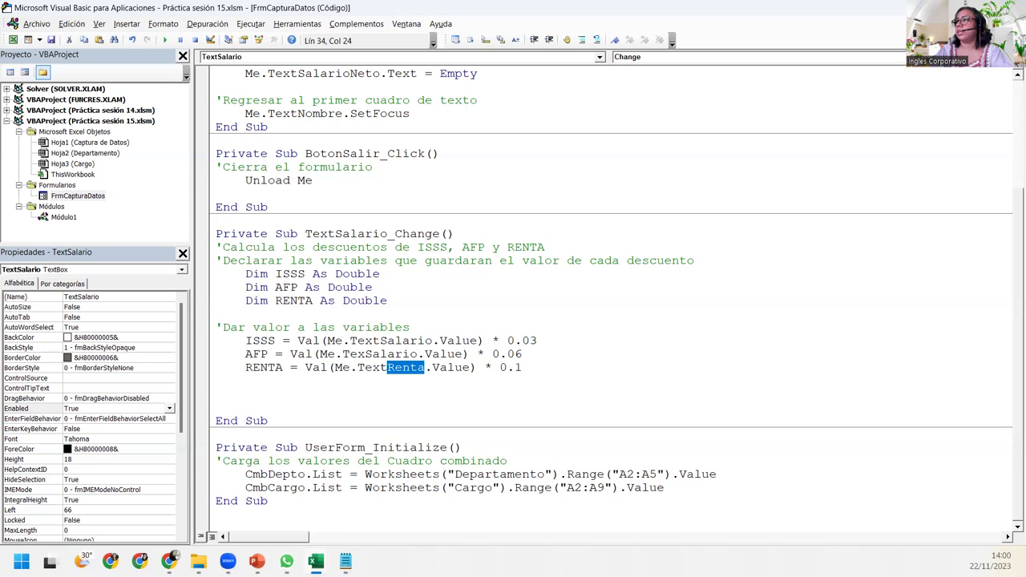
text(Salario)
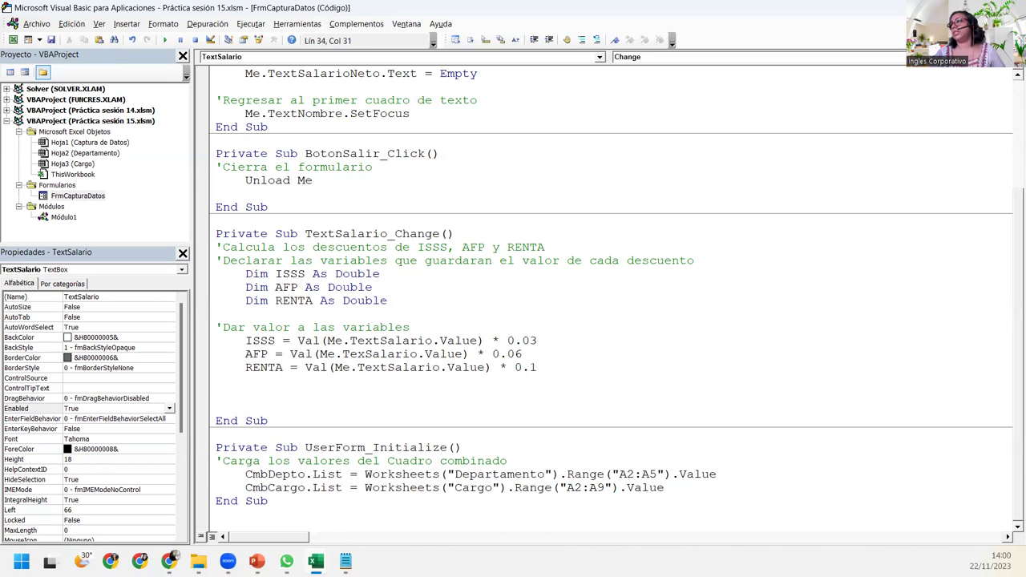
- Review the 0.03, 0.06 and 0.1 rates and remove the blank line above End Sub
click(231, 380)
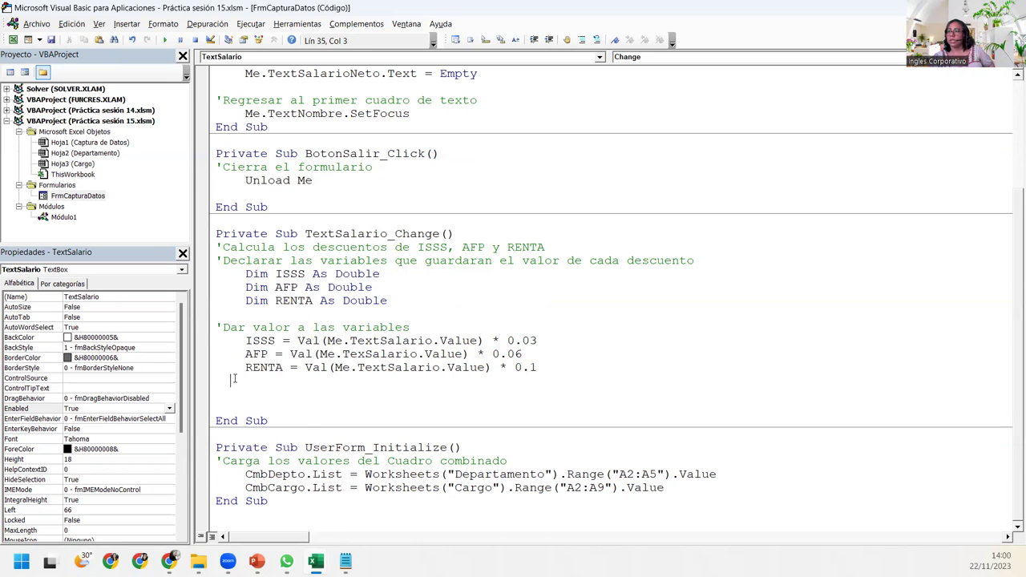
click(225, 382)
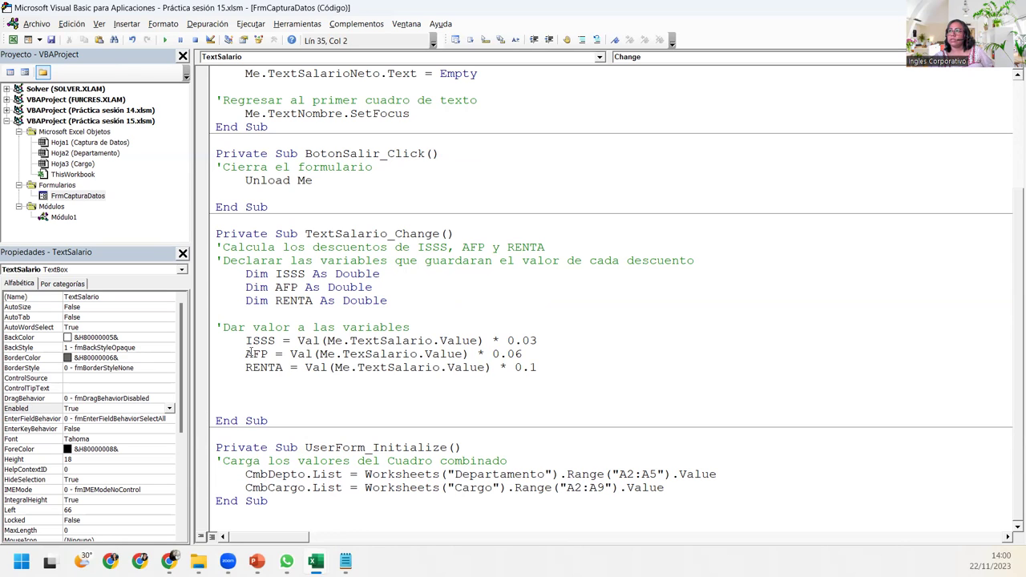
click(521, 339)
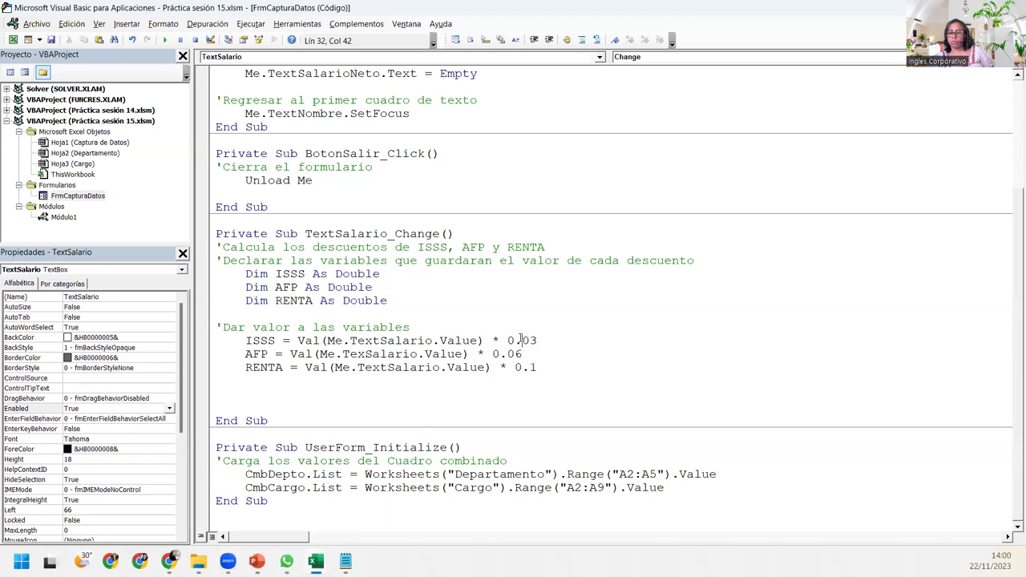
click(518, 354)
click(528, 367)
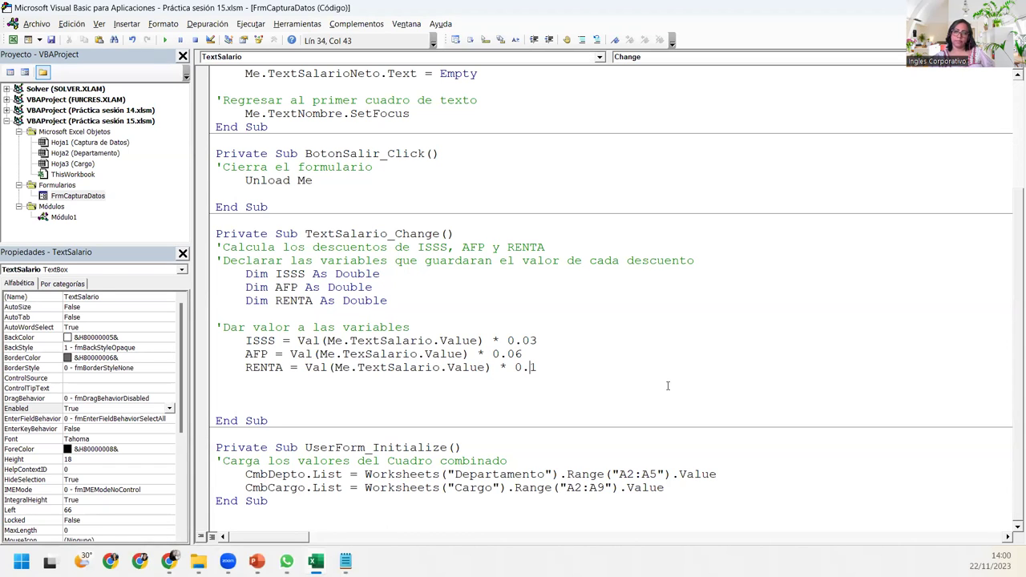
click(236, 393)
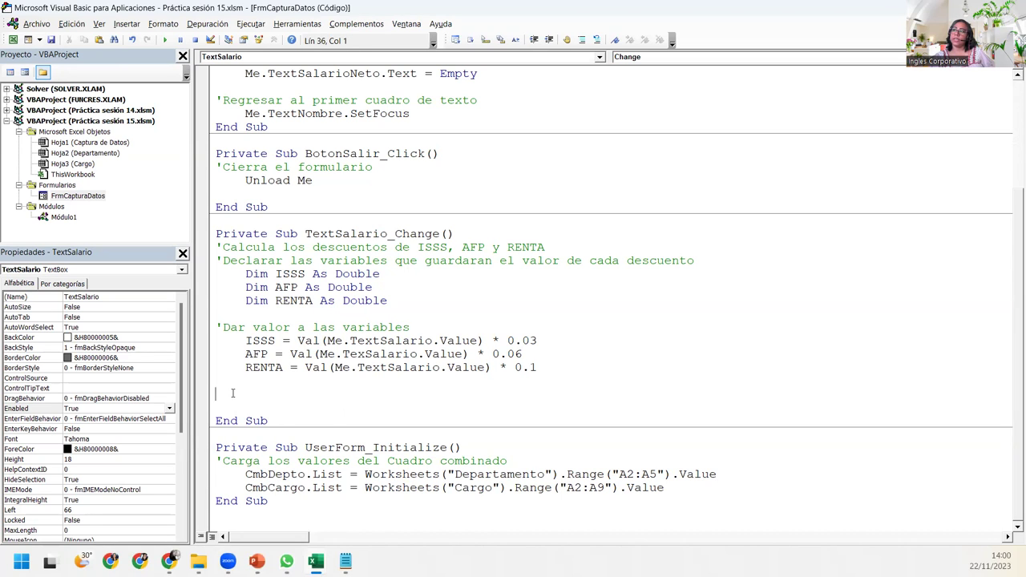
drag(231, 393, 209, 399)
click(231, 393)
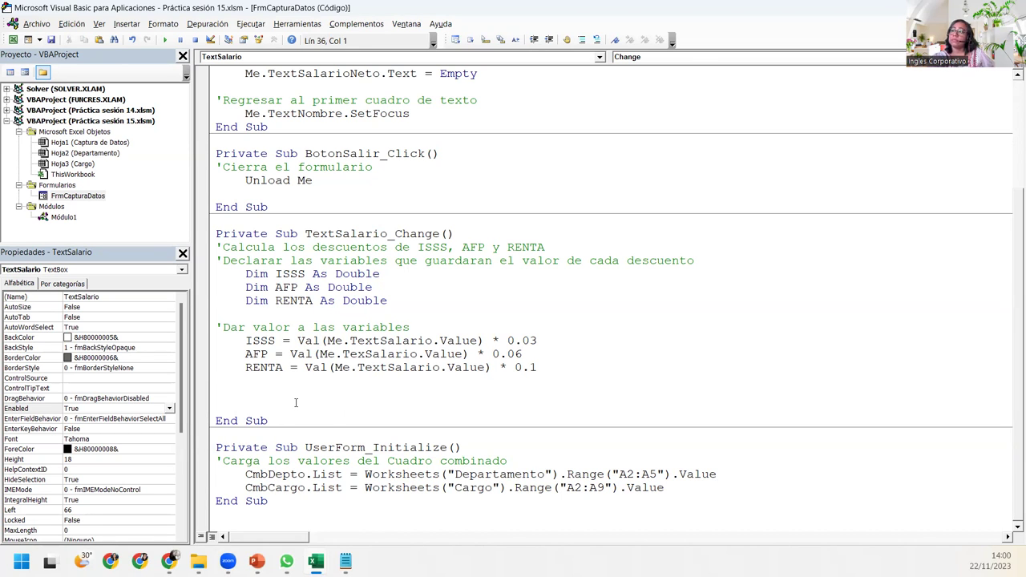
key(BackSpace)
key(BackSpace)
- Add the comment 'Agregamos los valores a los cuadros de texto de los descuentos' and Me.TextIsss.Text = ISSS
key(Return)
text(')
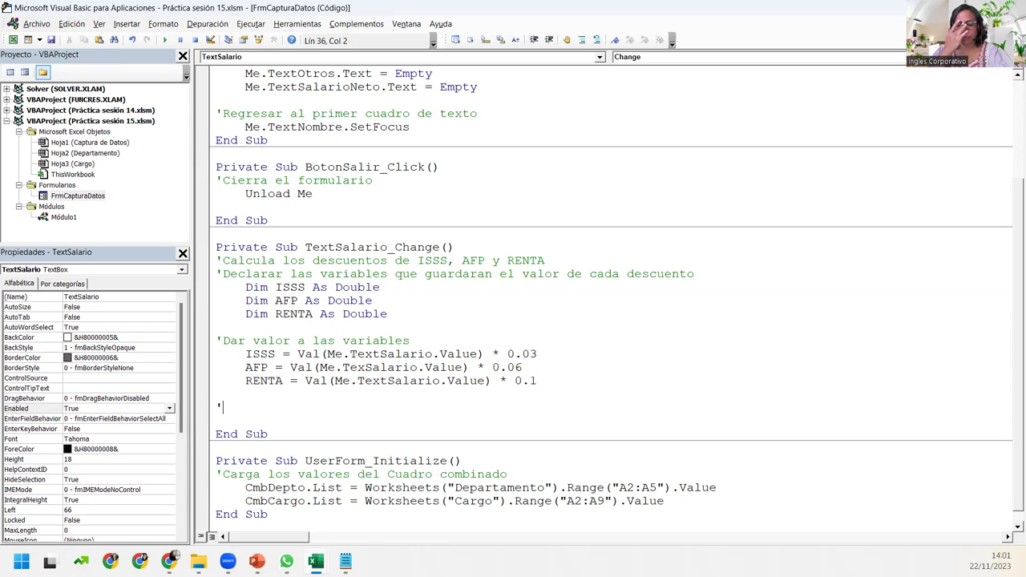
text(Agregamos los valores a los cuadros de texto de los descuentos)
key(Return)
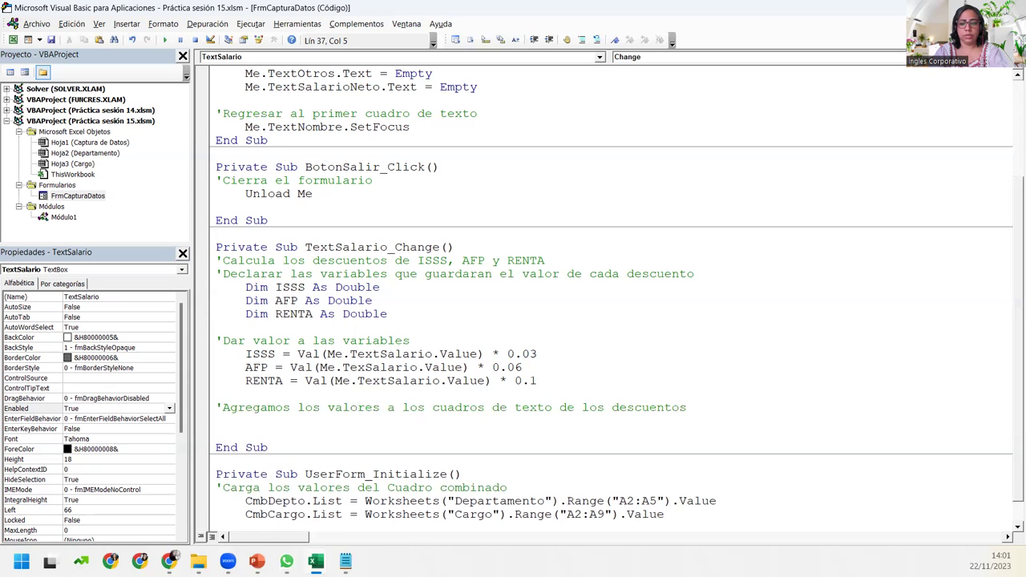
text(Me.)
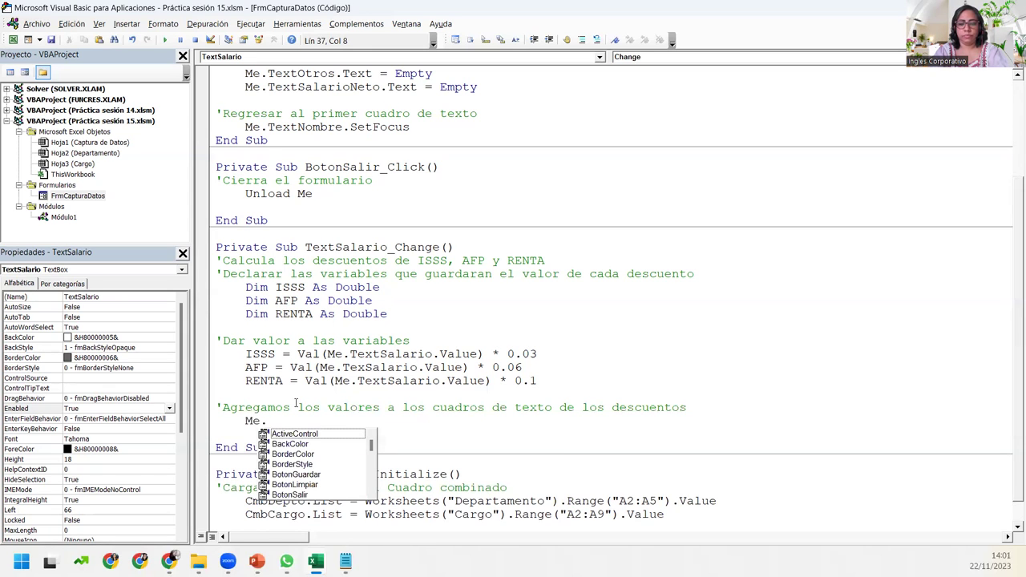
text(tex)
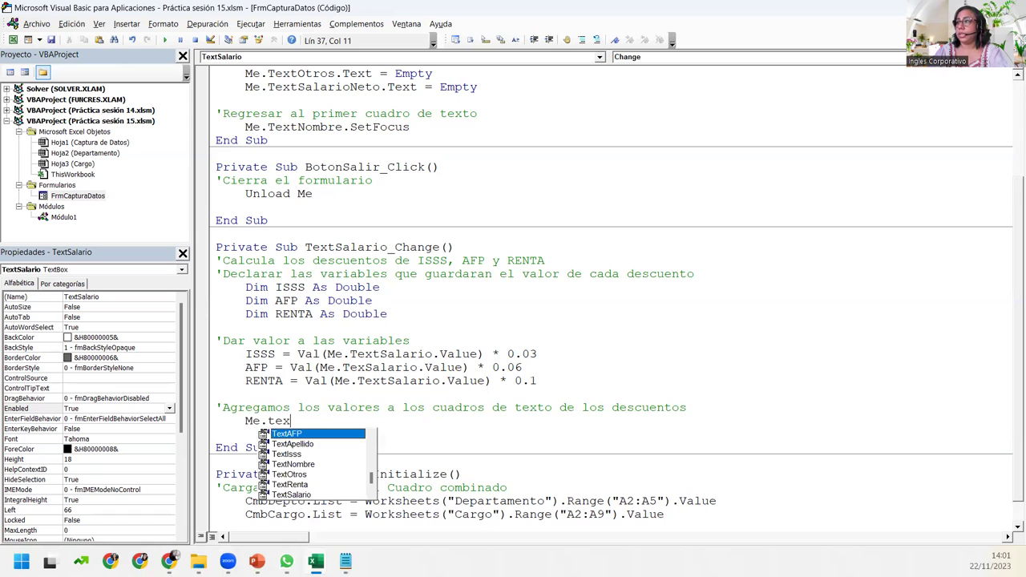
key(Down)
key(Down)
key(Down)
key(Down)
key(Up)
key(Up)
key(Up)
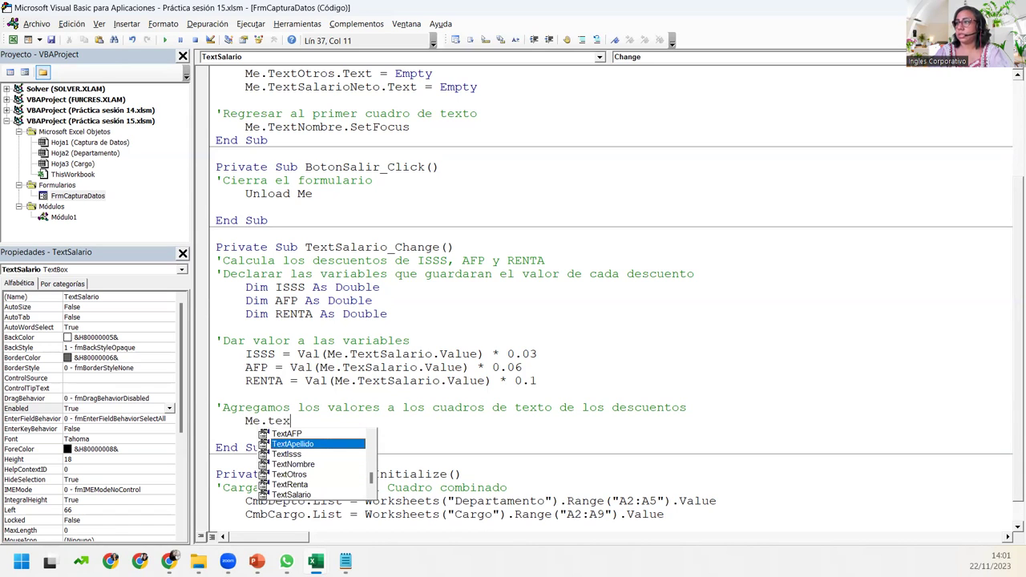
key(Down)
text(.Tex)
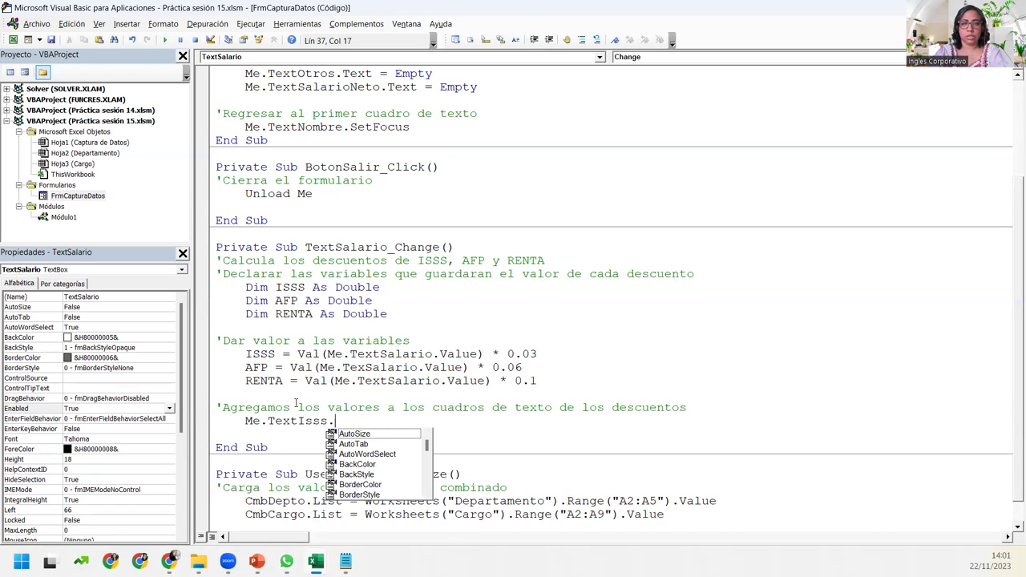
text(tIsss.Text )
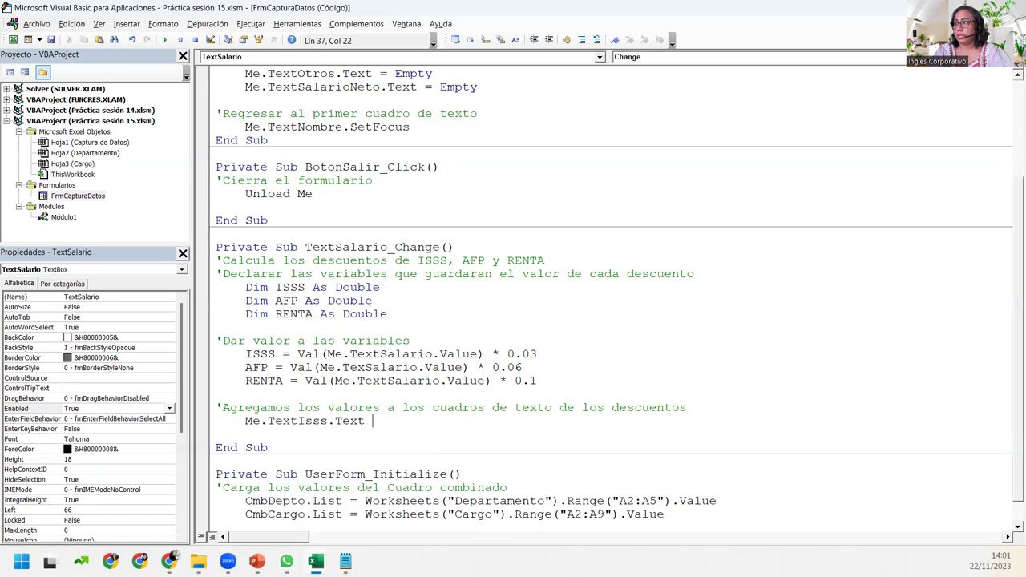
text(= ISSS)
key(Return)
- Add Me.TextAFP.Text = AFP and Me.TextRenta.Text = RENTA assignments
text(M)
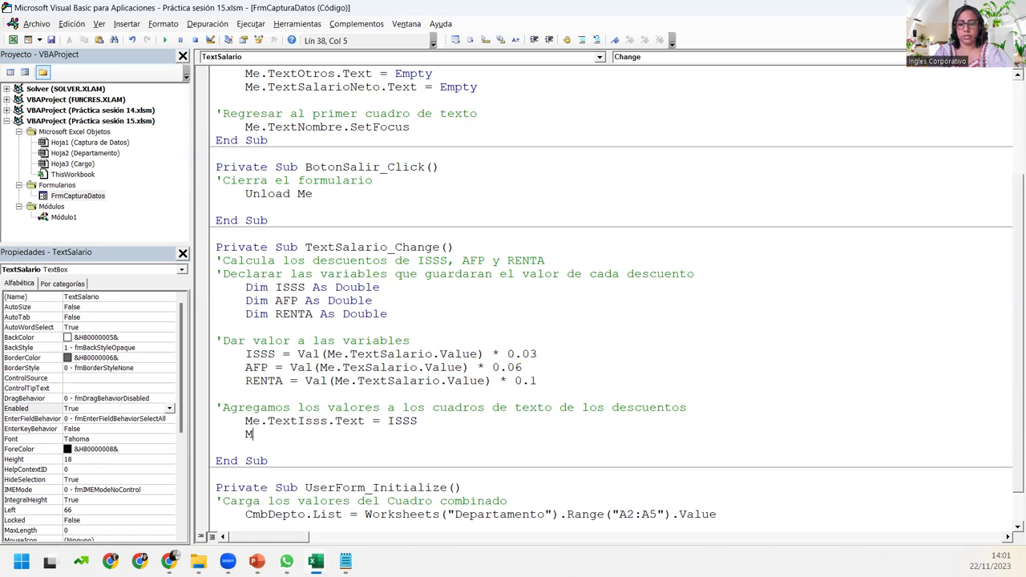
text(E.TEX)
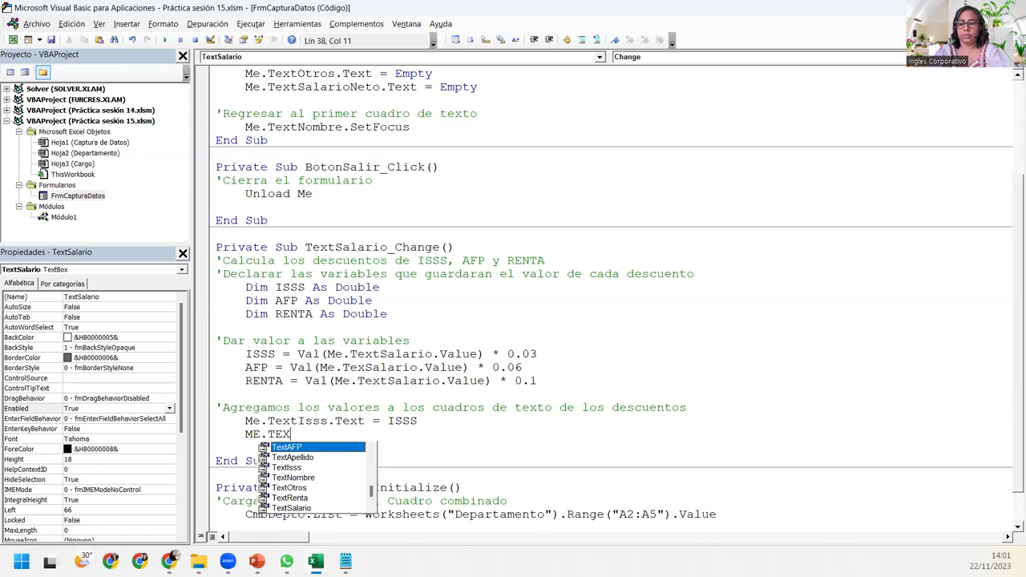
text(.TE)
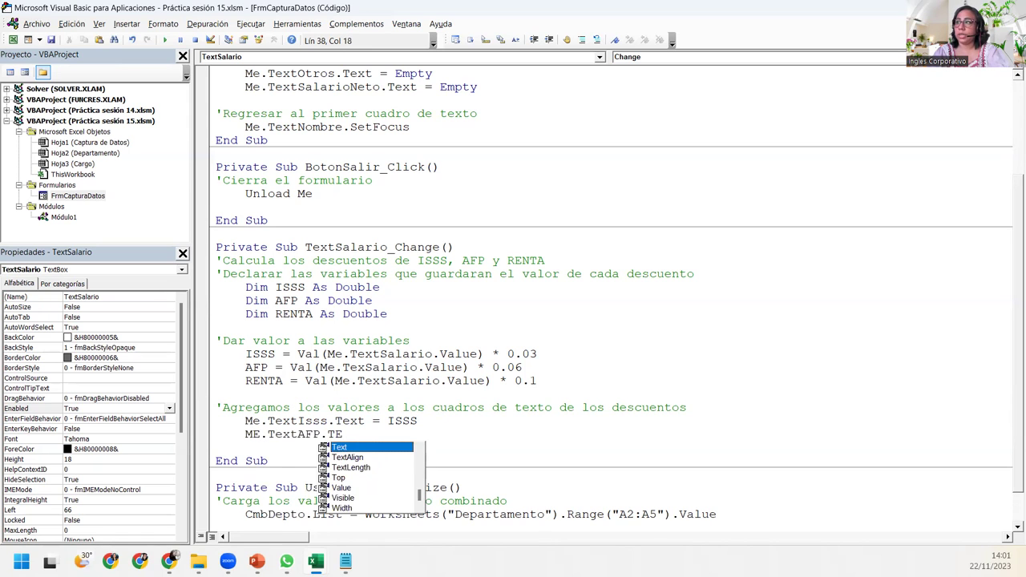
text( =AFP)
key(Return)
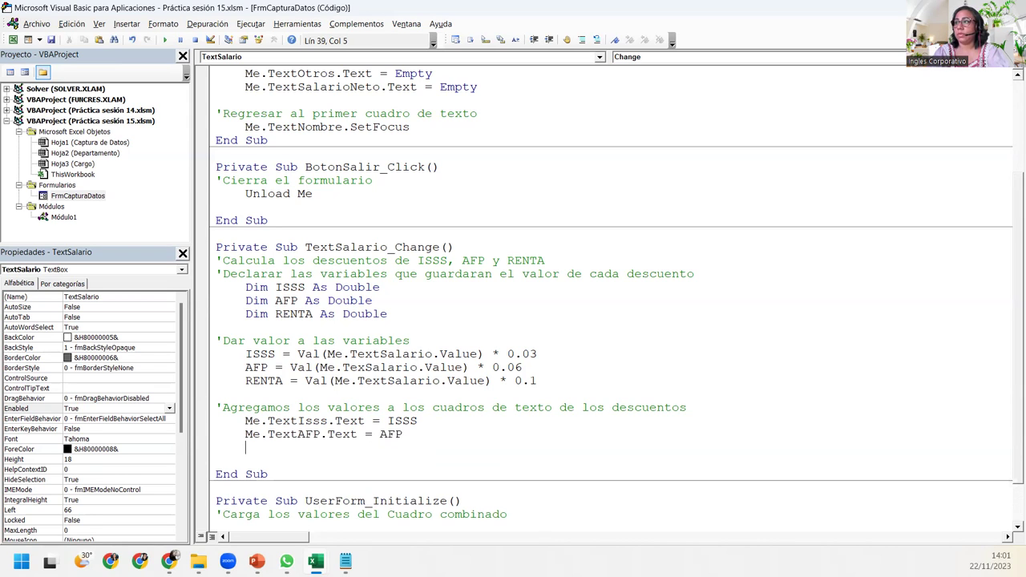
click(321, 434)
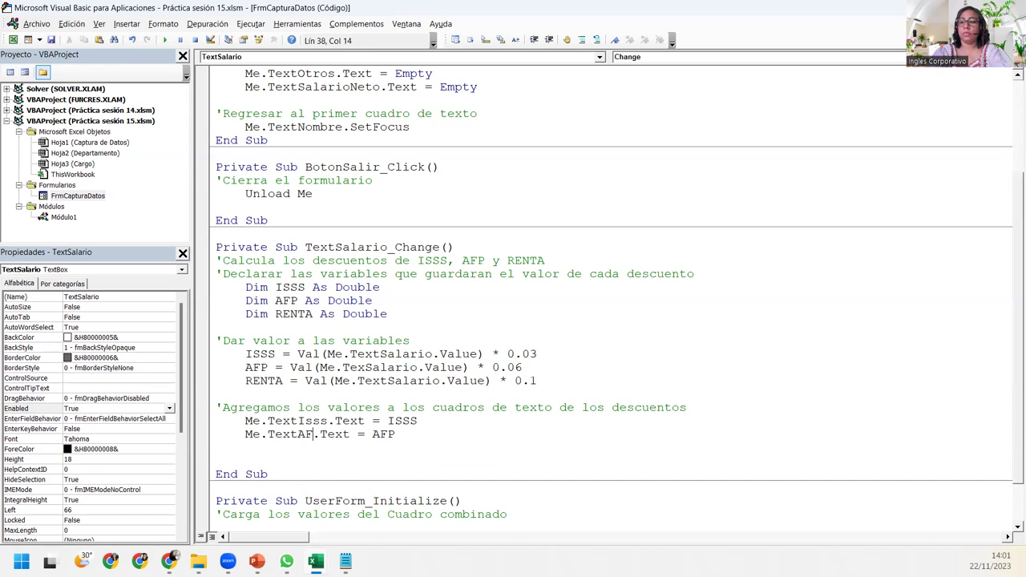
key(BackSpace)
key(BackSpace)
text(fp)
click(259, 445)
text(me.tex)
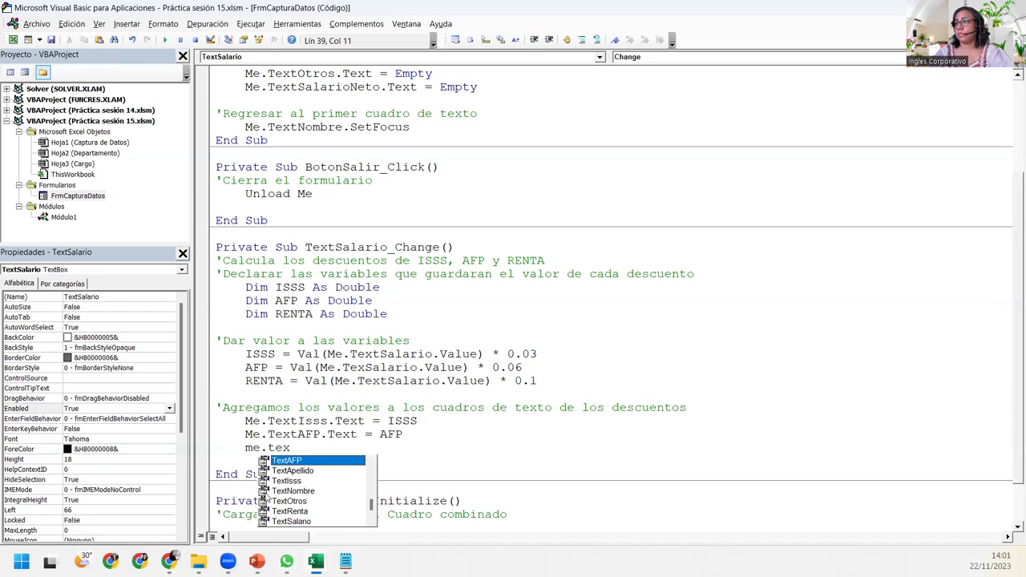
double_click(309, 512)
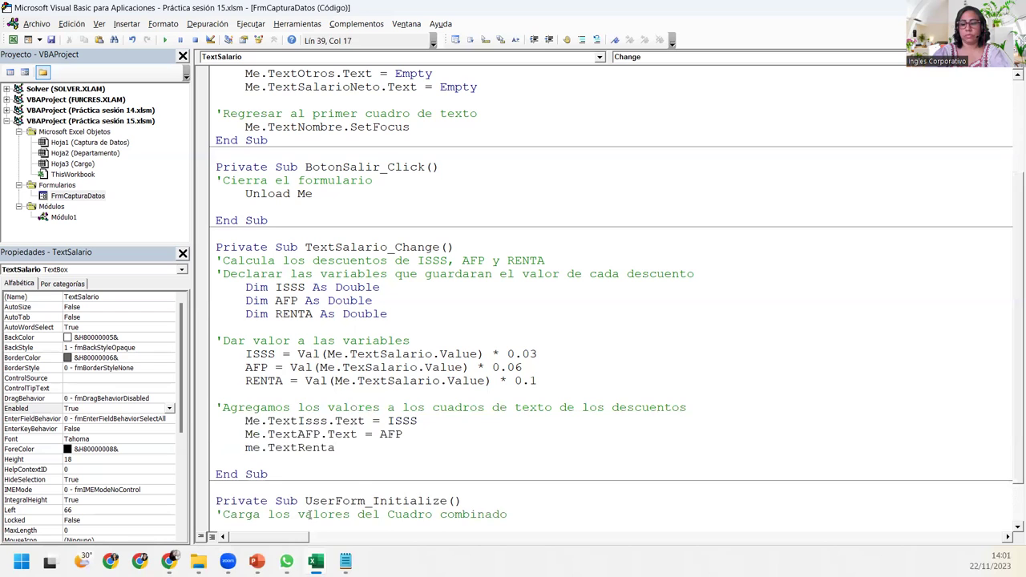
text(.te )
text(= )
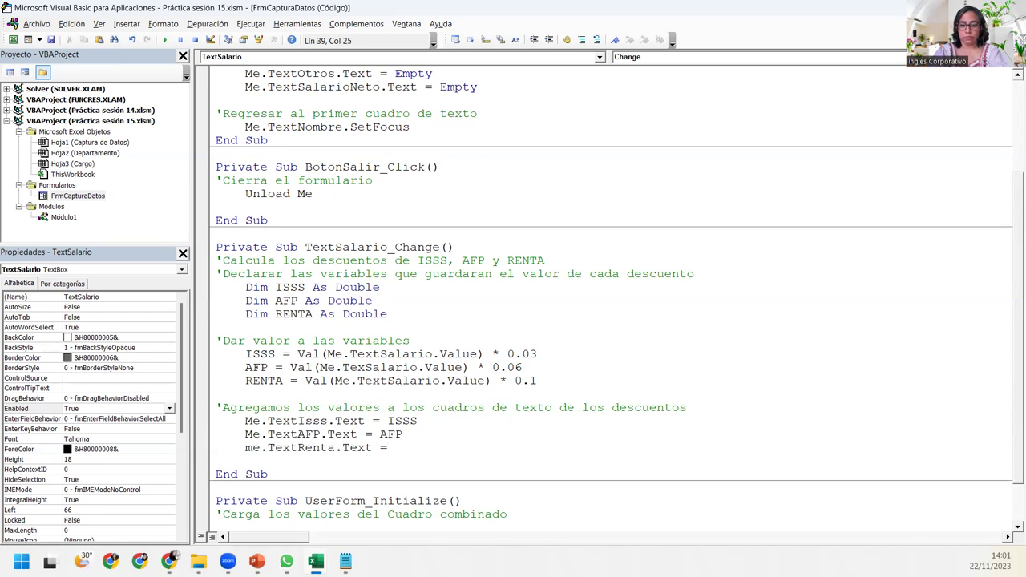
text(RENTA)
key(Down)
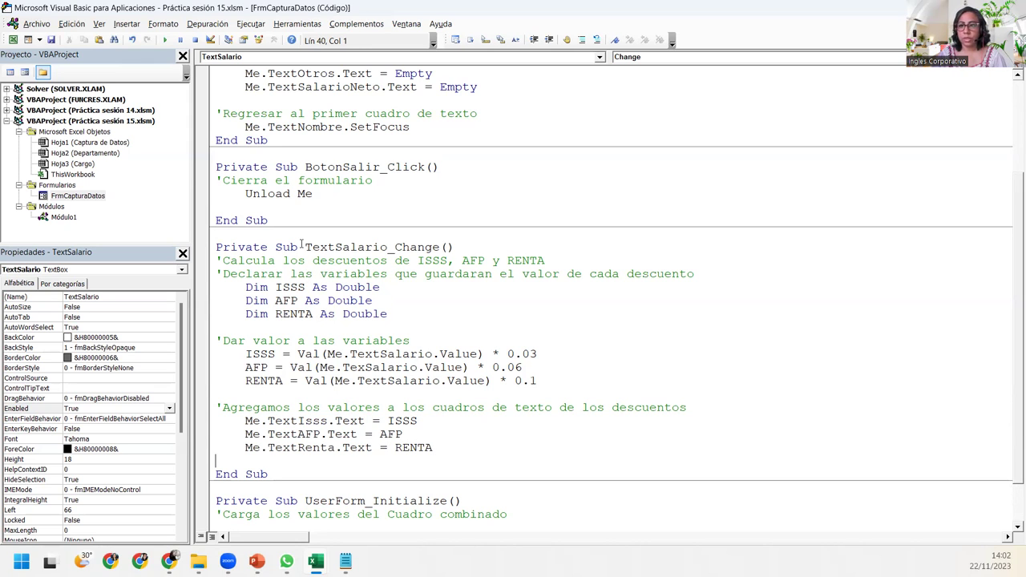
- Test-run the form, dismiss the compile error, stop the run and locate TexSalario on the AFP line
click(165, 40)
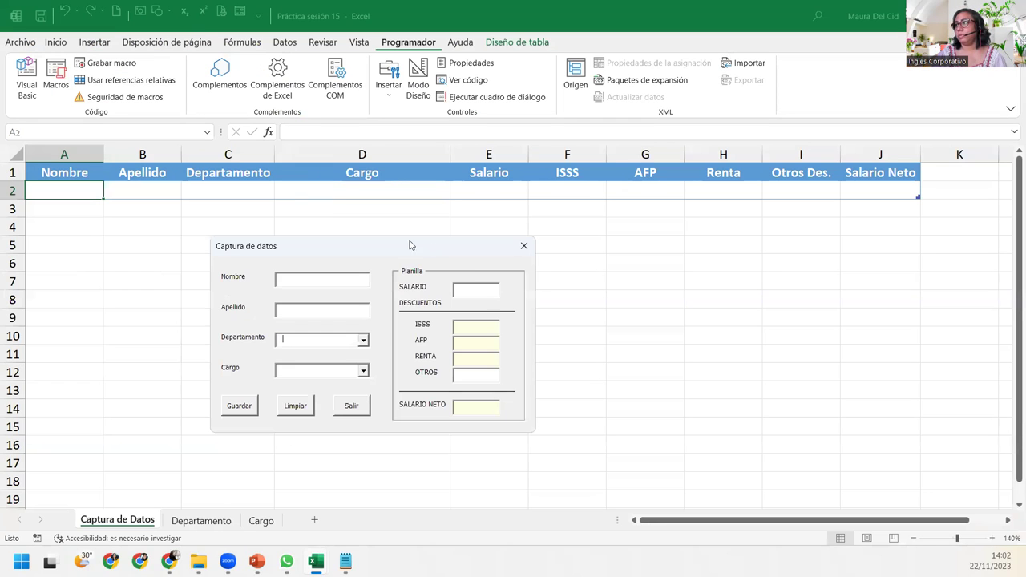
click(472, 286)
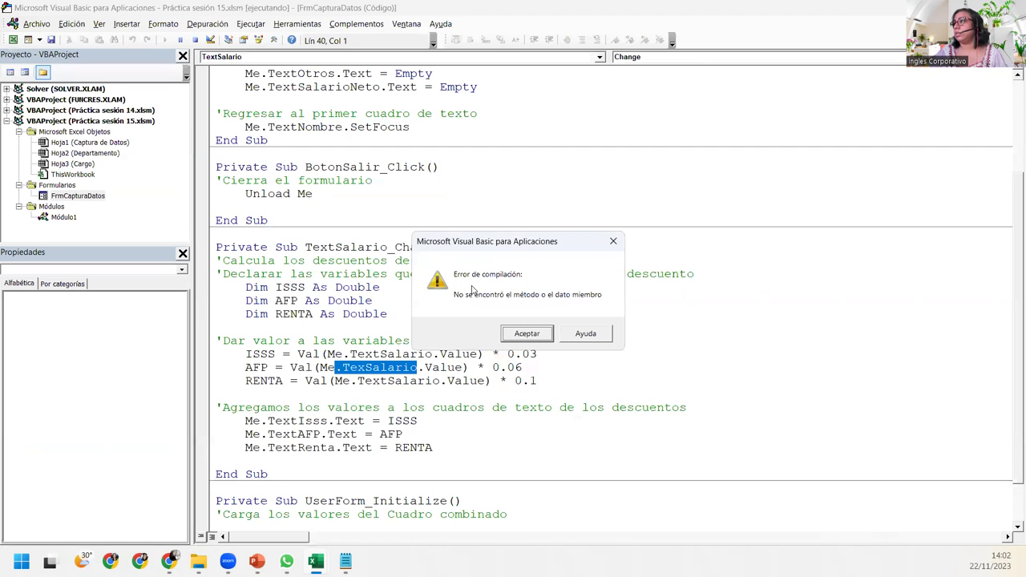
click(527, 333)
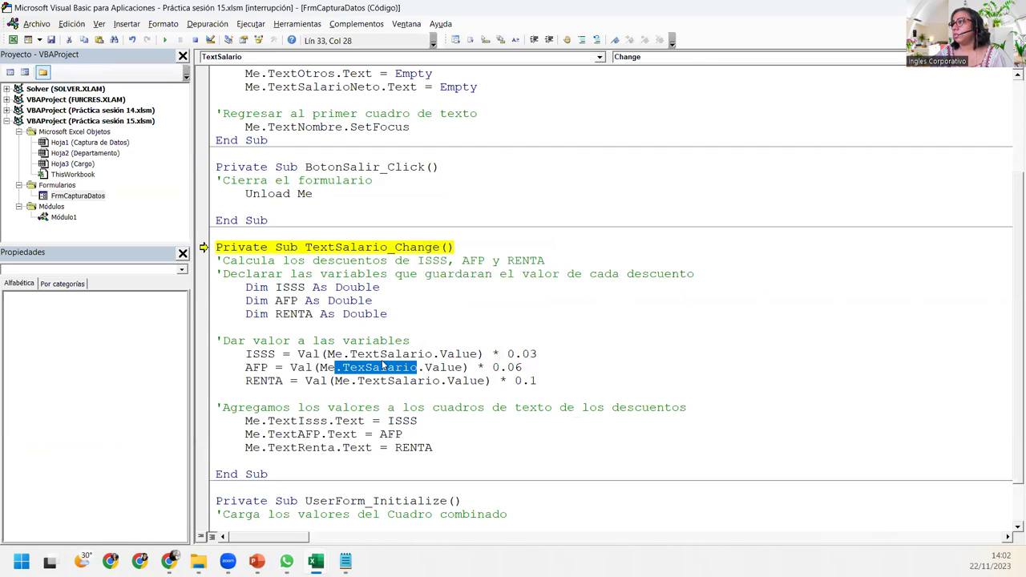
click(194, 39)
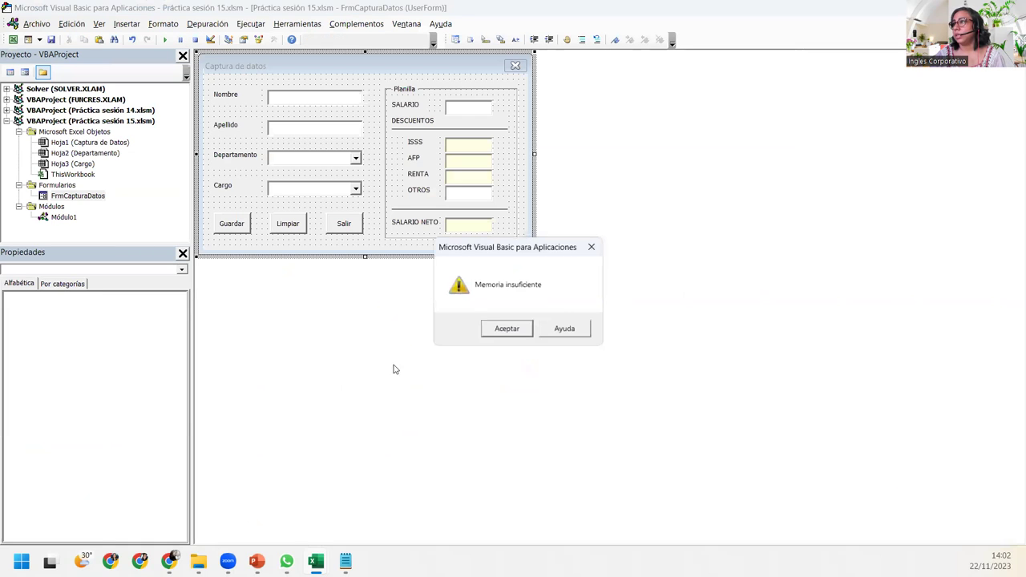
click(502, 332)
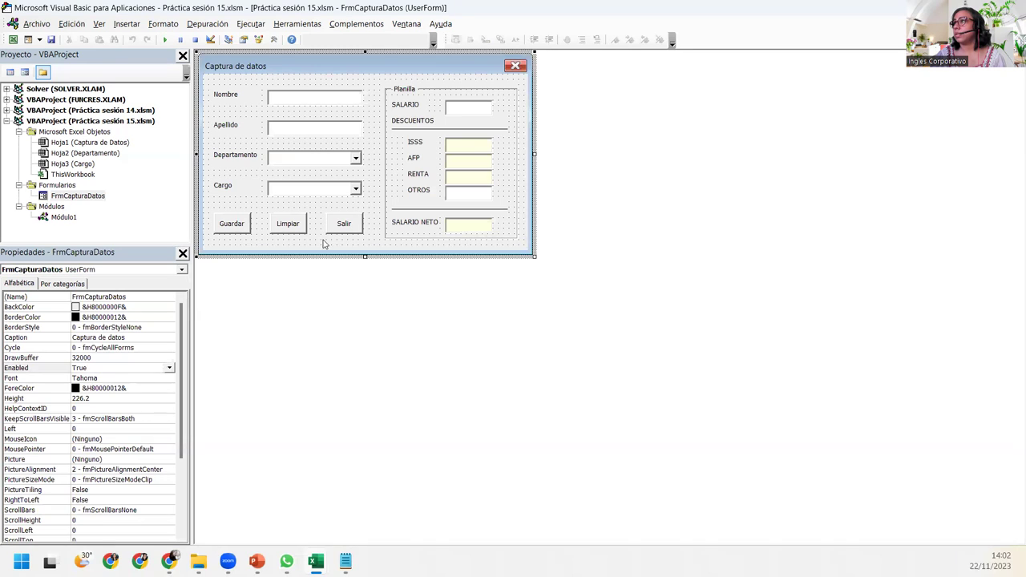
double_click(469, 106)
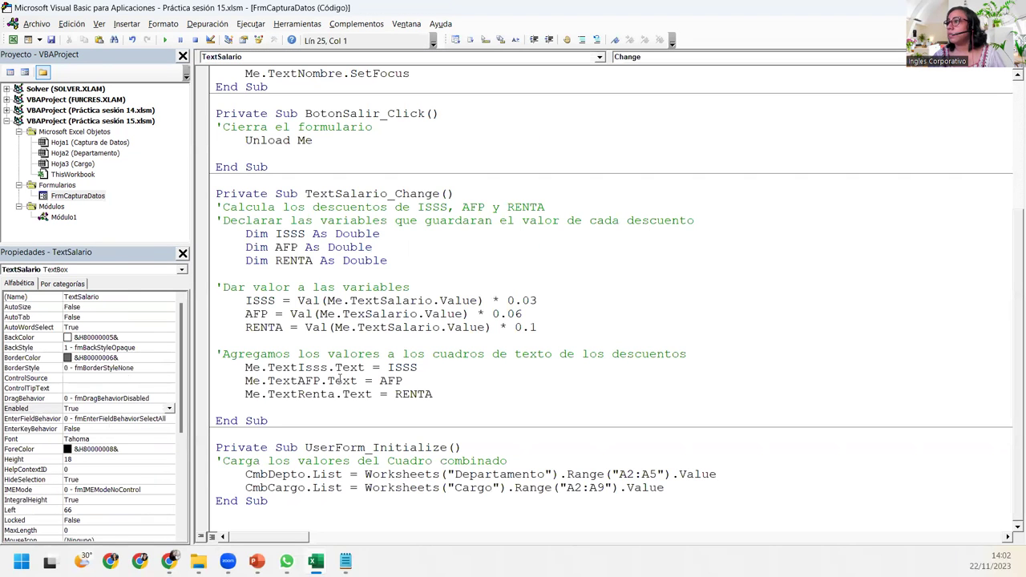
click(366, 314)
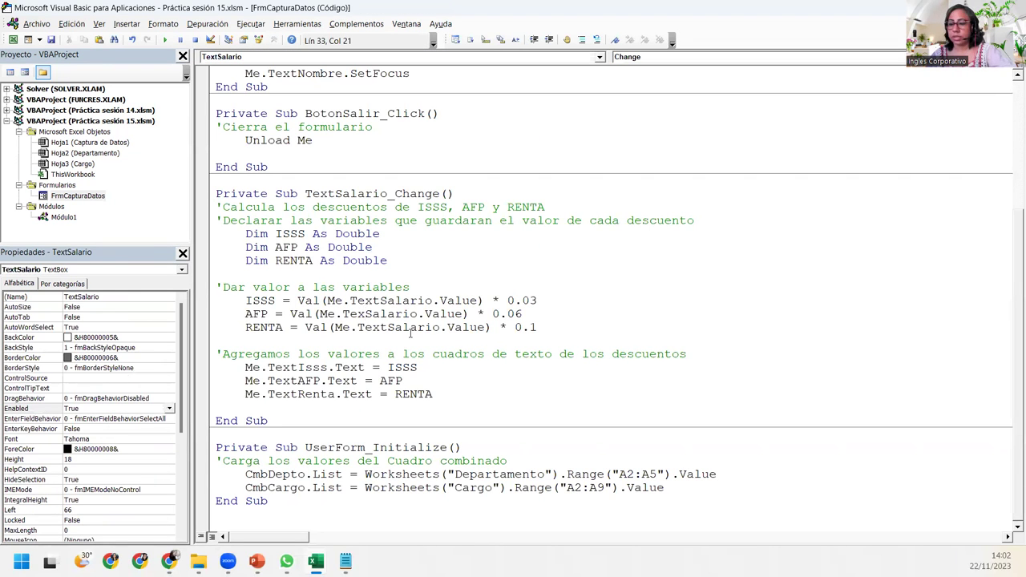
- Correct TexSalario to TextSalario and run the form with salary 1500, giving ISSS 45, AFP 90, RENTA 150
text(t)
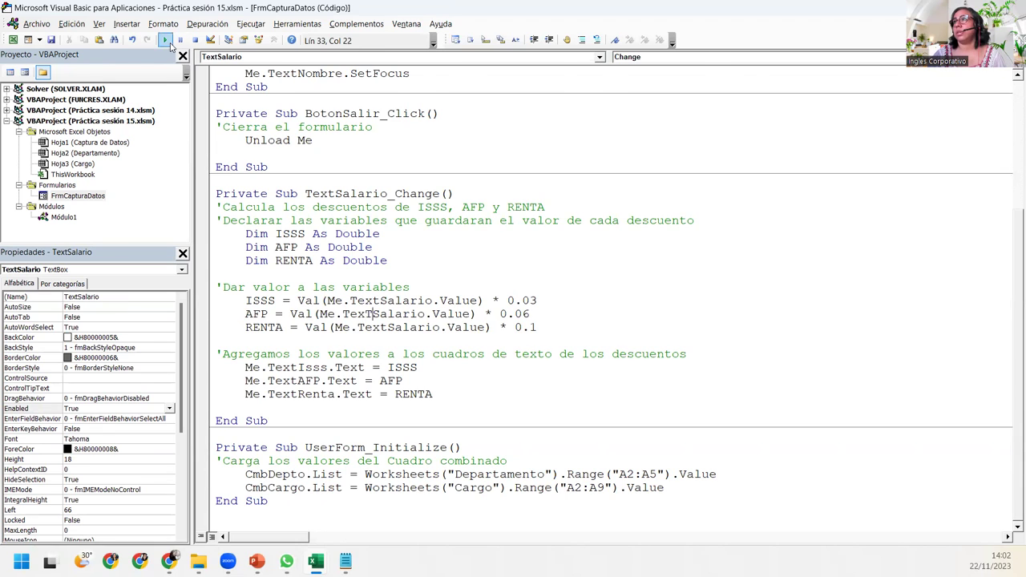
click(164, 39)
click(269, 226)
text(1500)
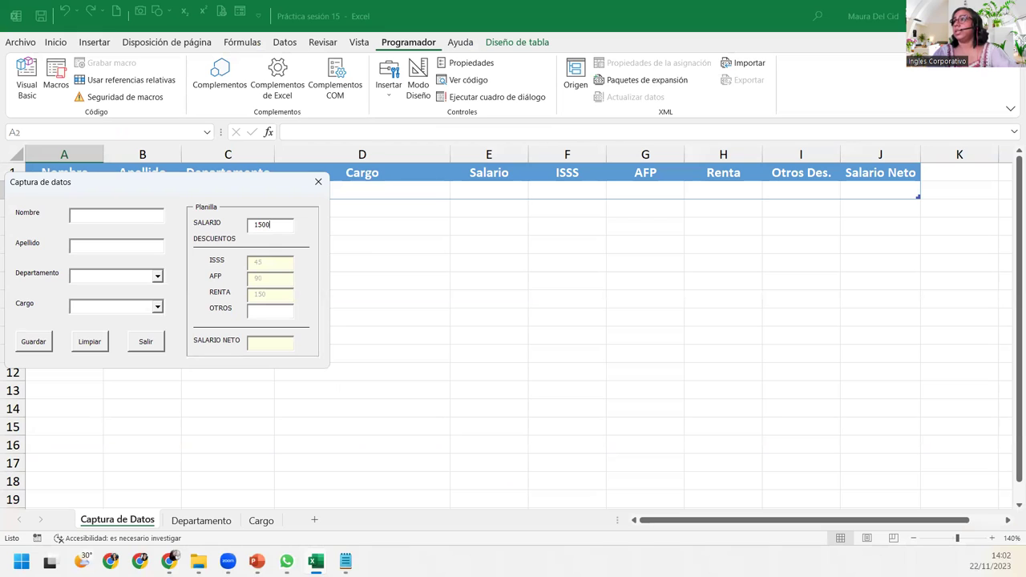
drag(258, 182, 411, 185)
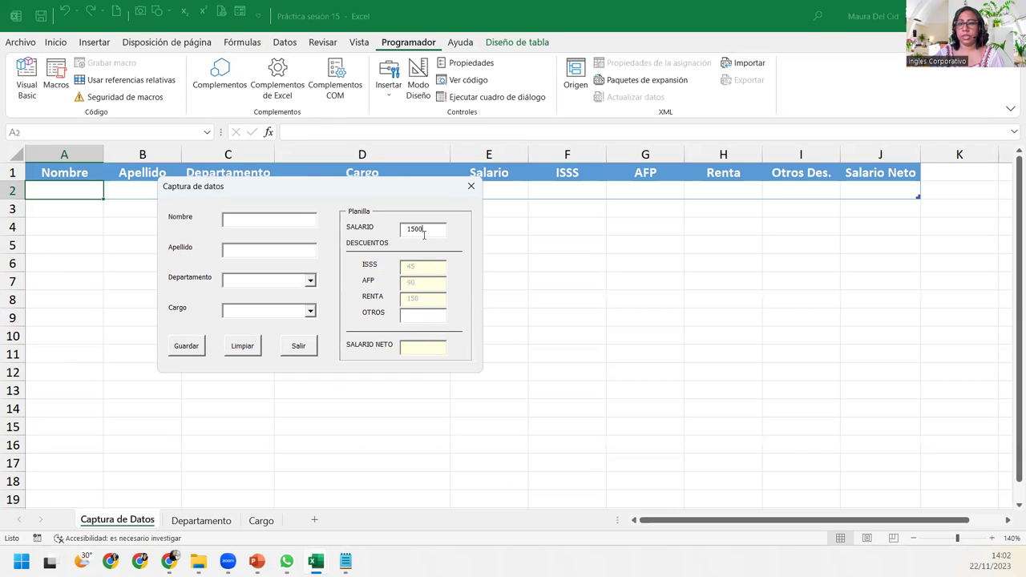
- Close the form, dismiss the memory warning and return to the TextSalario_Change code
click(470, 186)
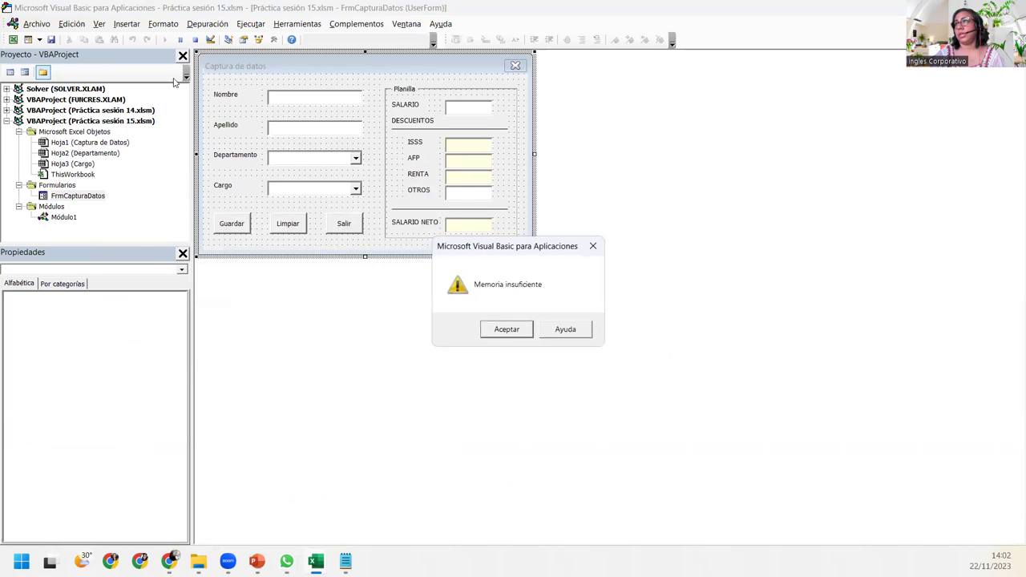
click(507, 329)
double_click(487, 109)
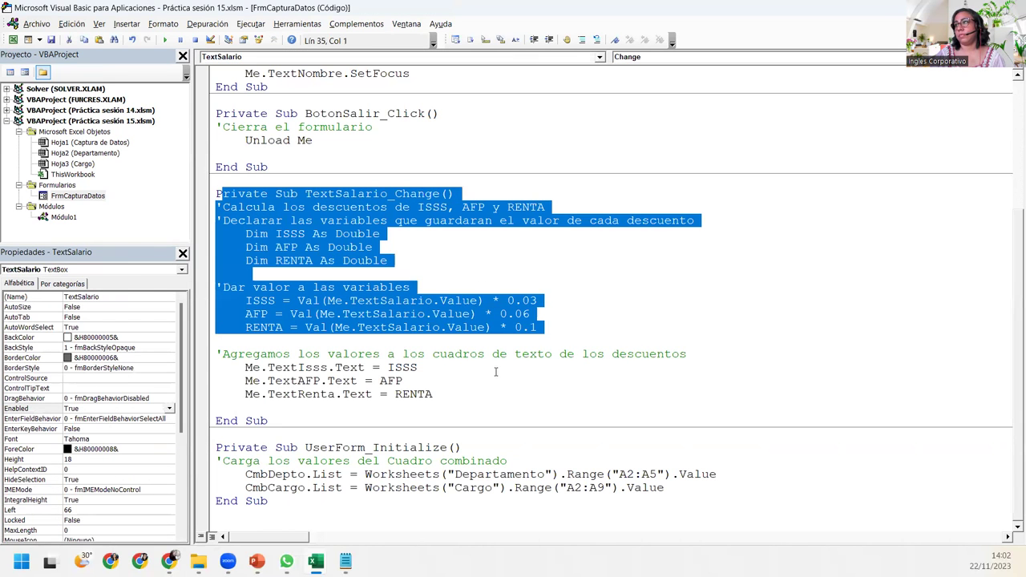
drag(218, 189, 349, 397)
click(301, 417)
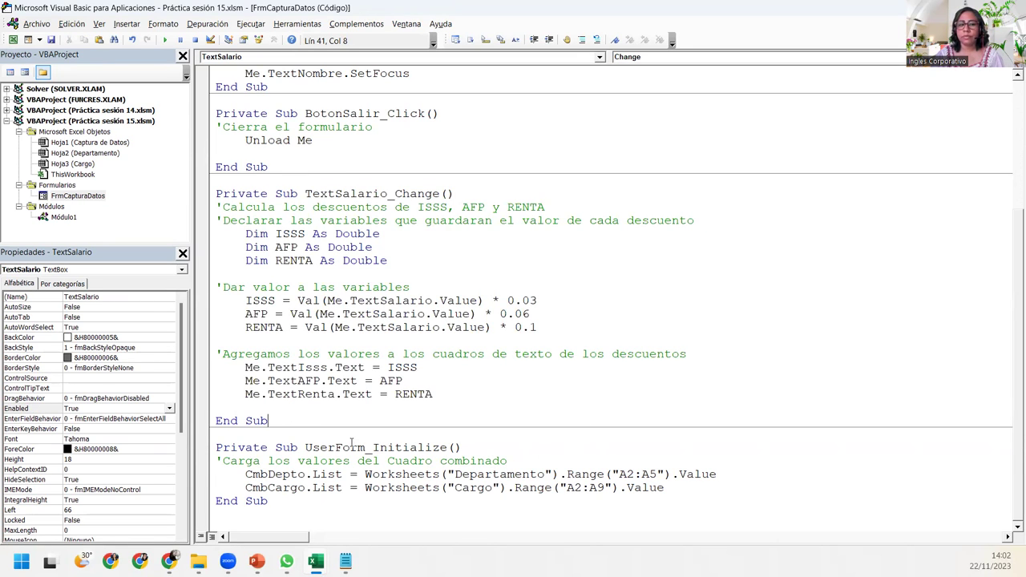
click(293, 408)
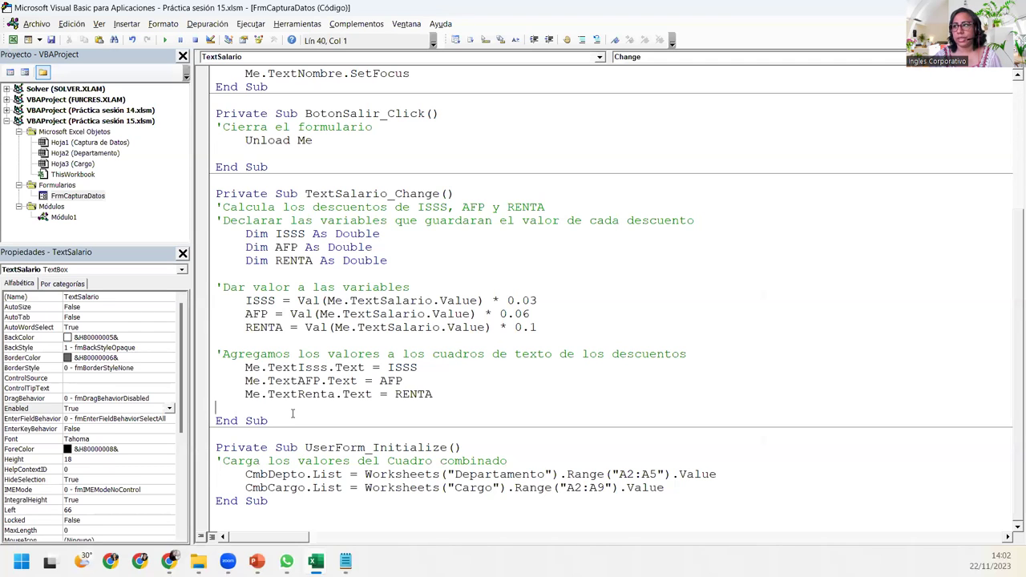
click(290, 418)
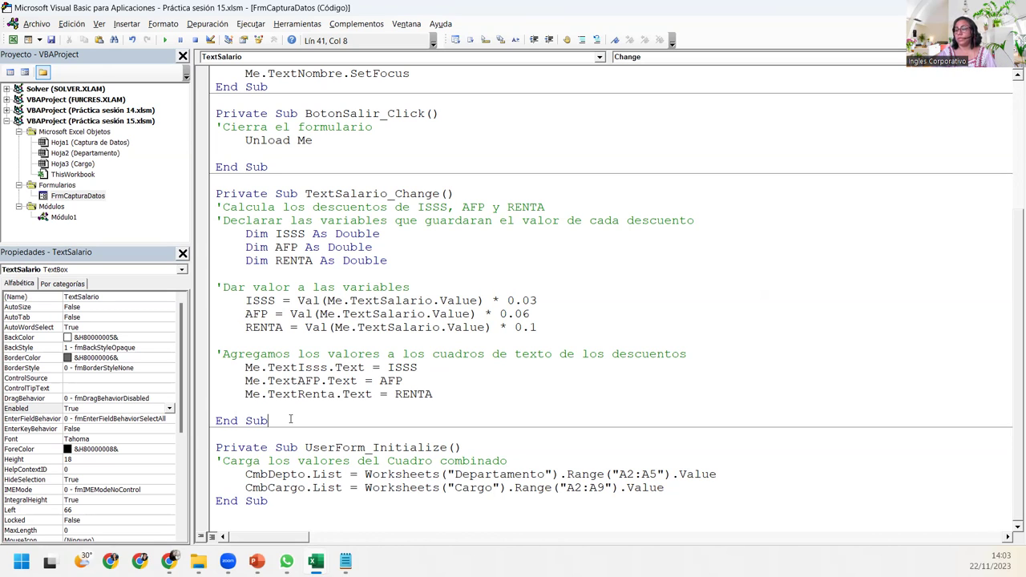
drag(293, 419, 210, 196)
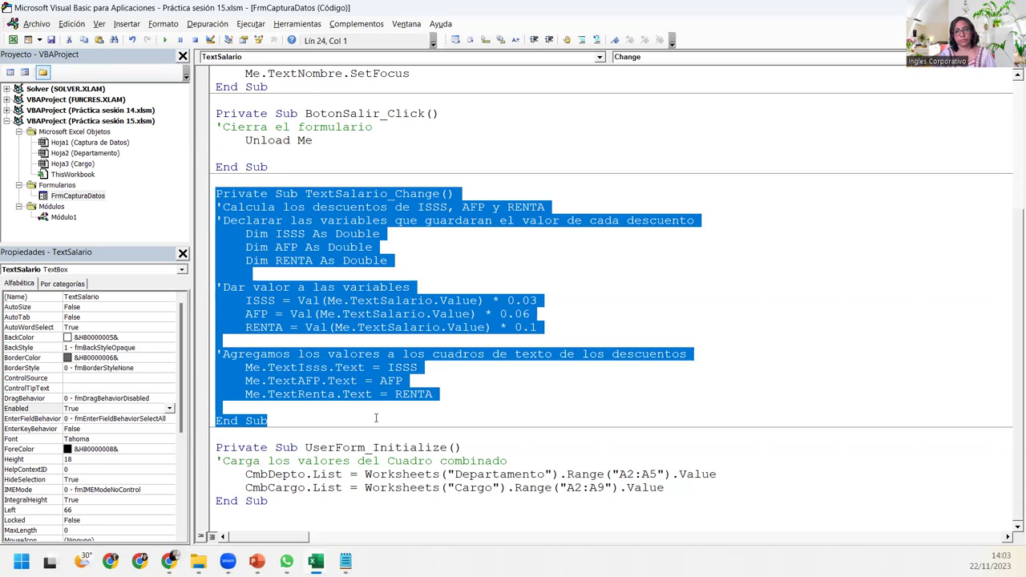
click(375, 418)
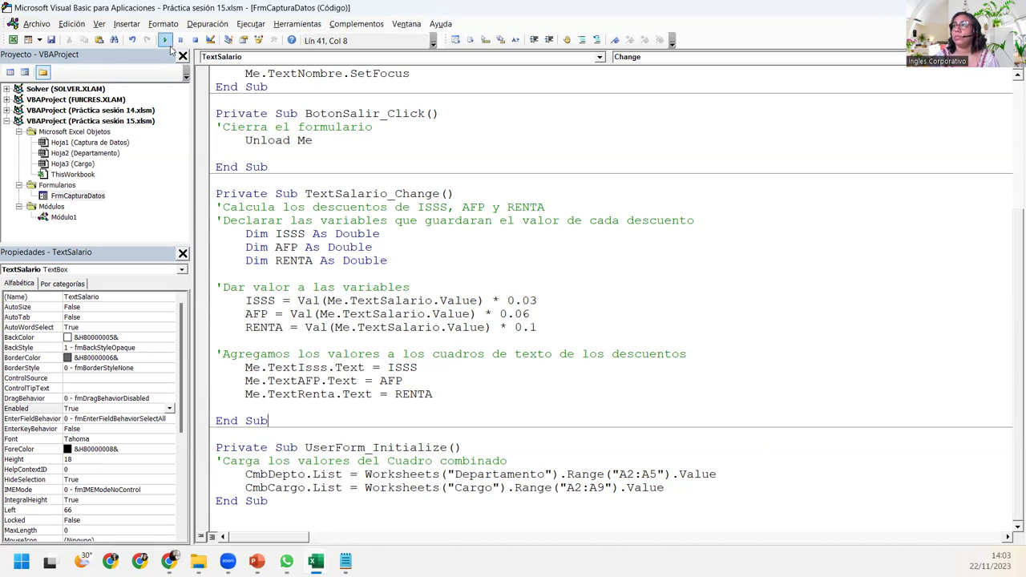
- Run the form with salary 100, check ISSS 3, AFP 6, RENTA 10, then close it
click(165, 39)
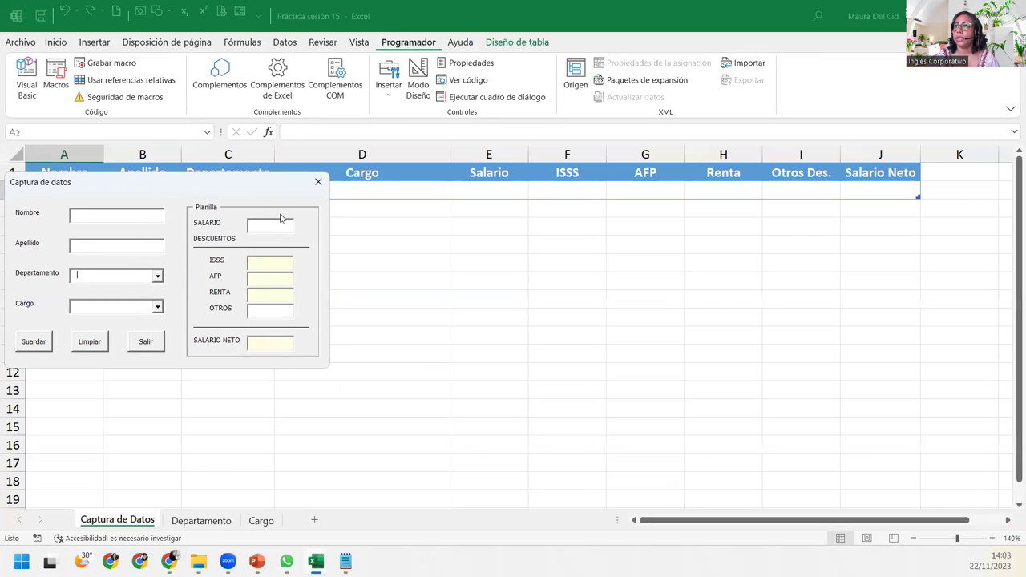
drag(167, 185, 316, 216)
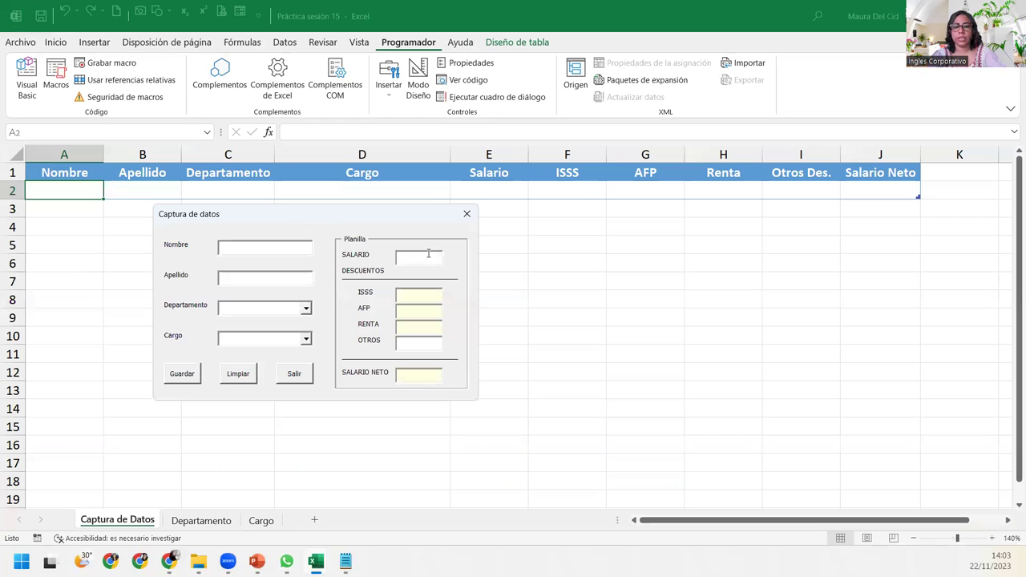
text(100)
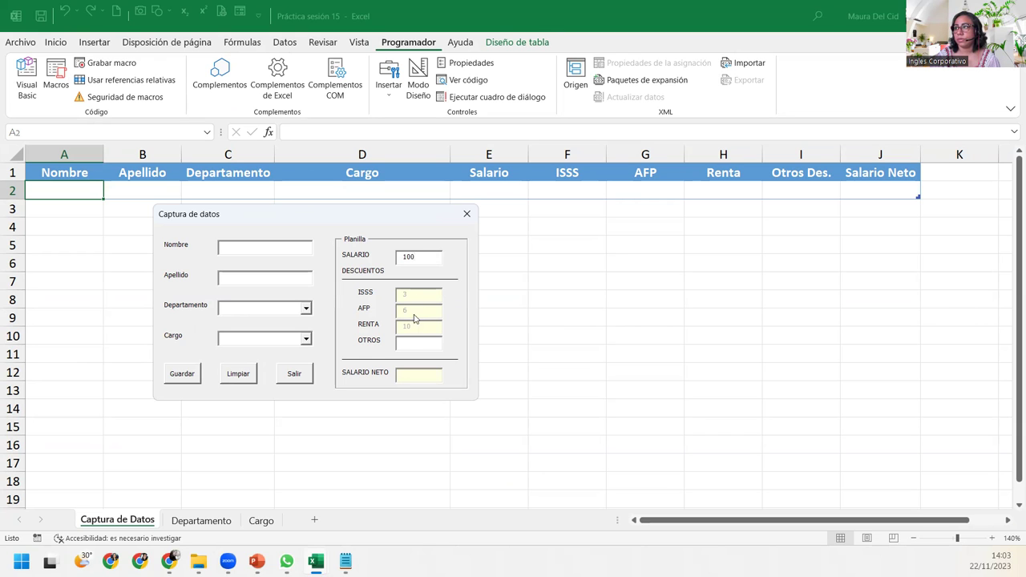
click(466, 213)
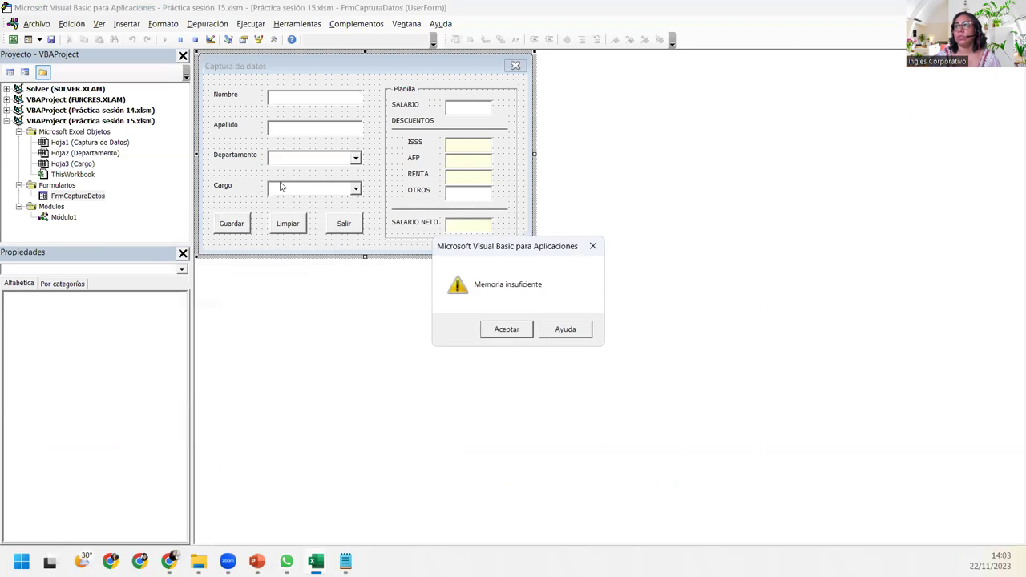
click(513, 328)
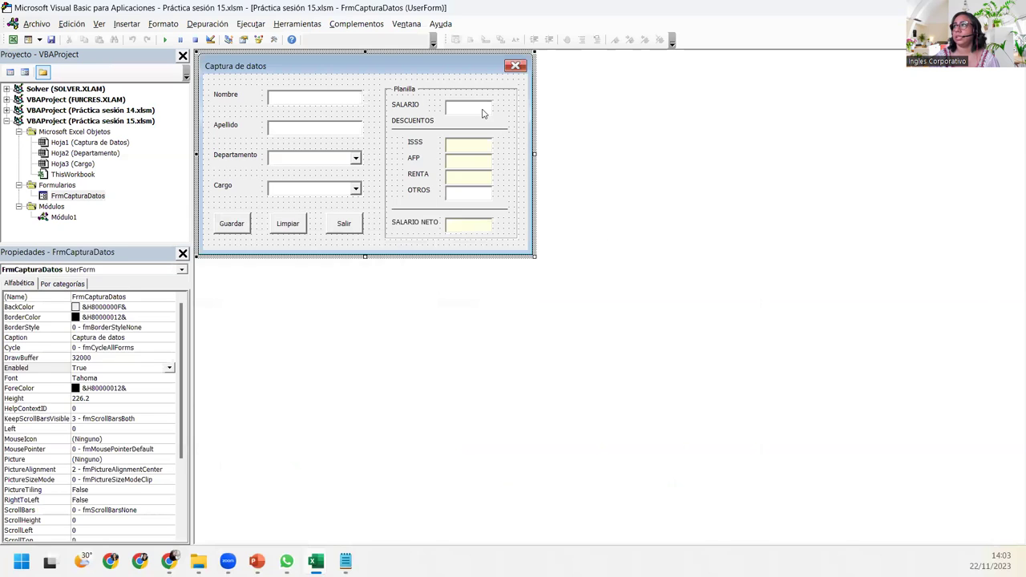
double_click(483, 113)
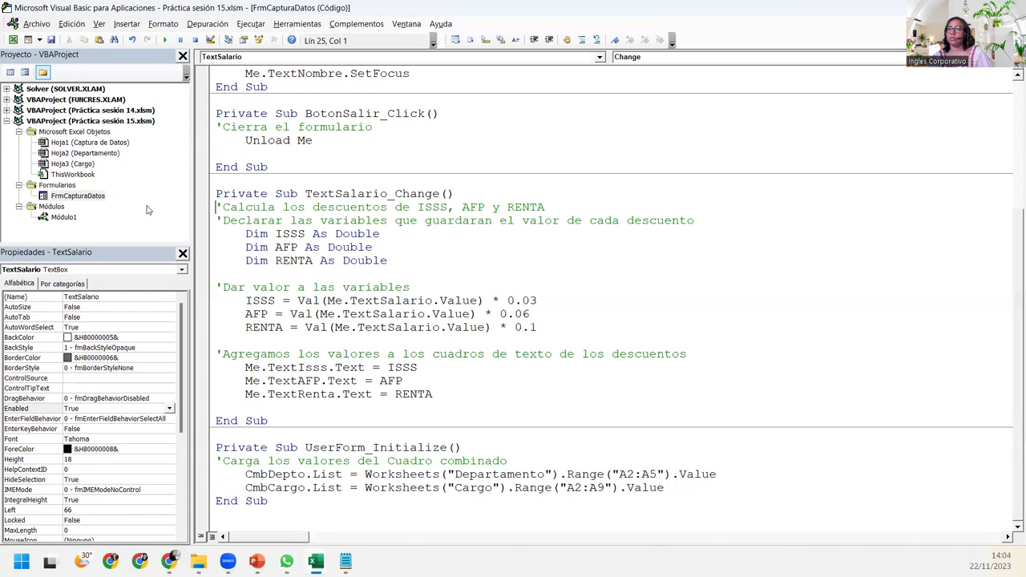
double_click(80, 197)
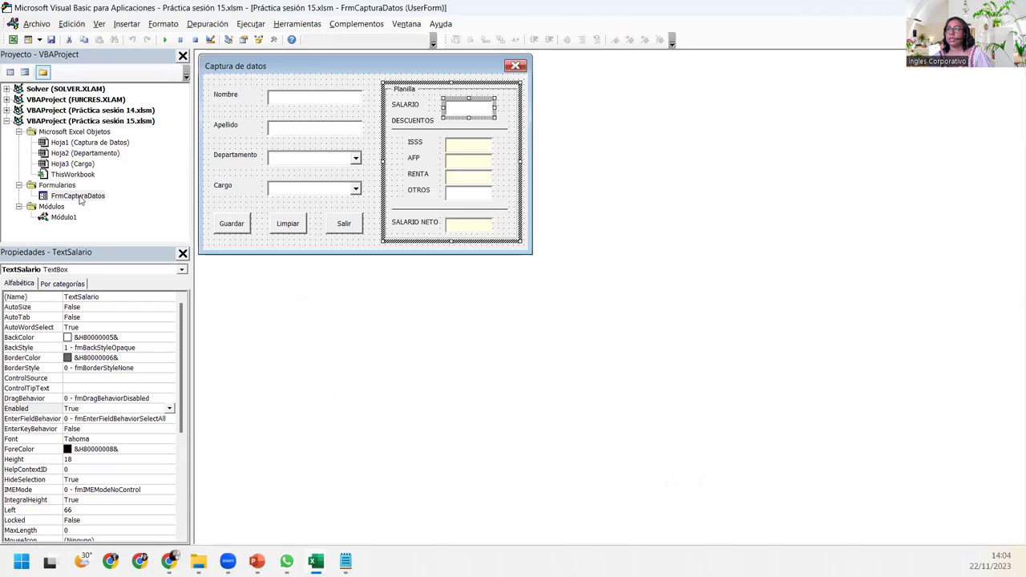
click(377, 112)
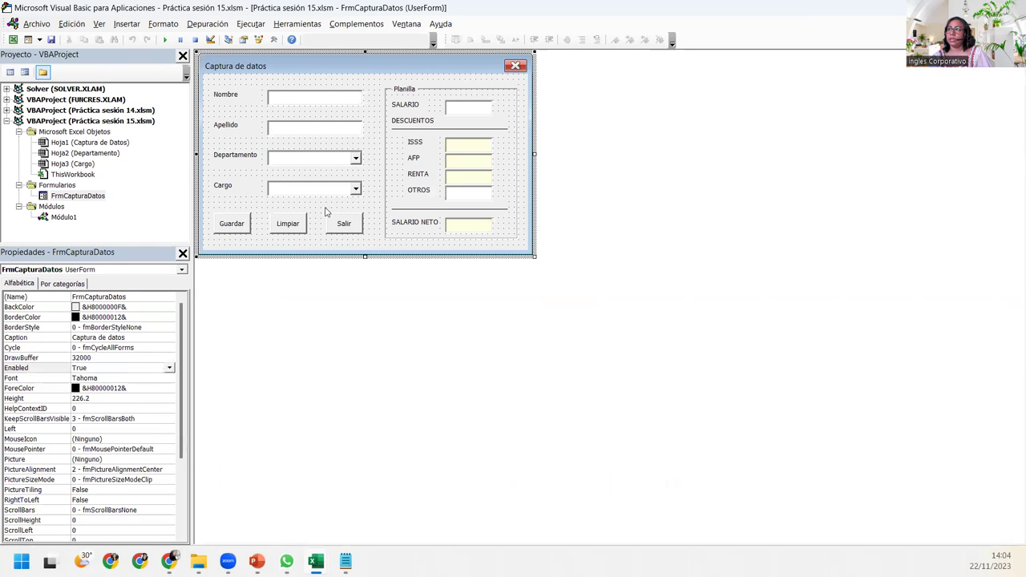
click(225, 228)
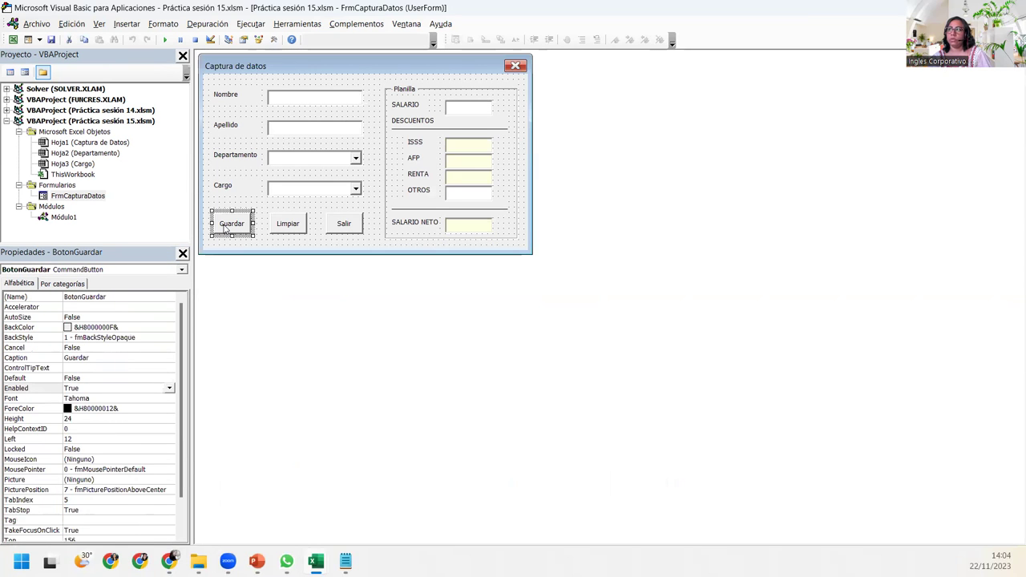
click(476, 201)
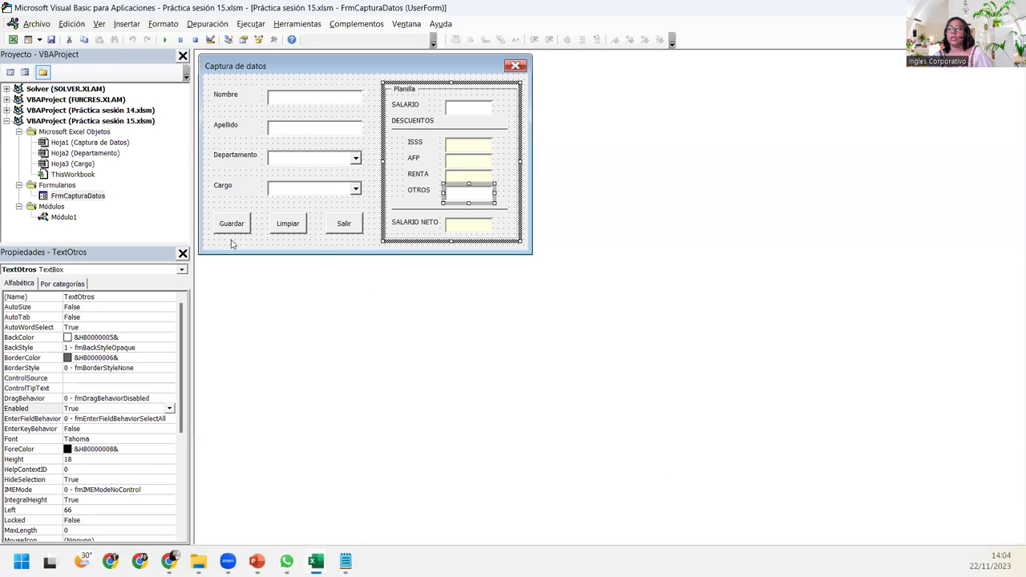
click(317, 242)
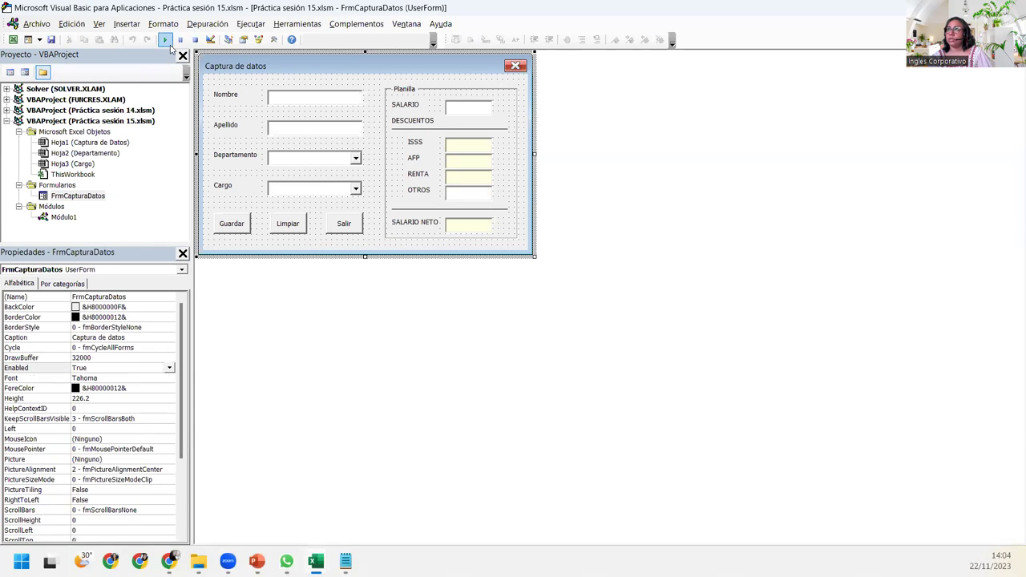
click(165, 39)
drag(207, 184, 329, 233)
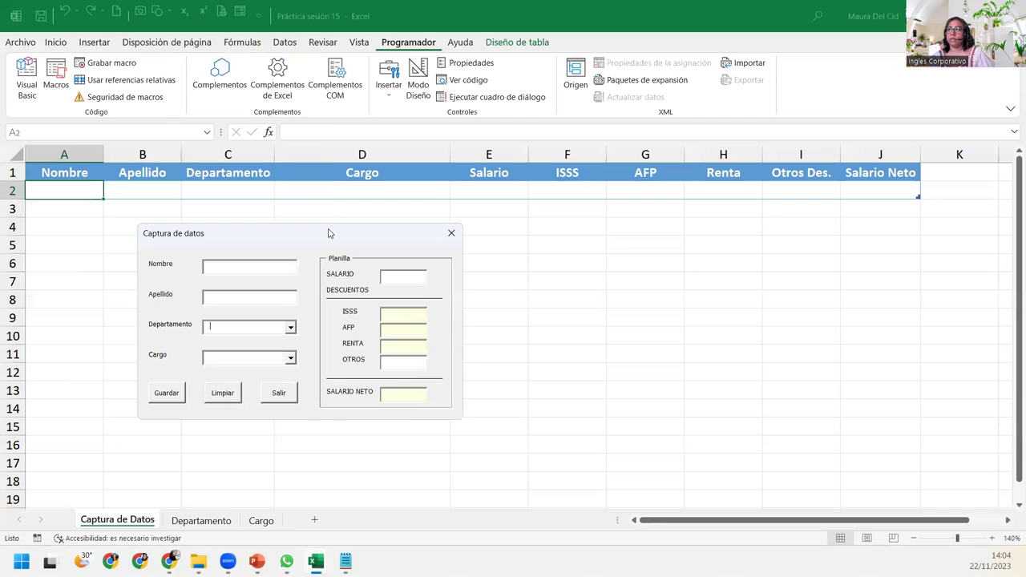
click(236, 269)
click(453, 236)
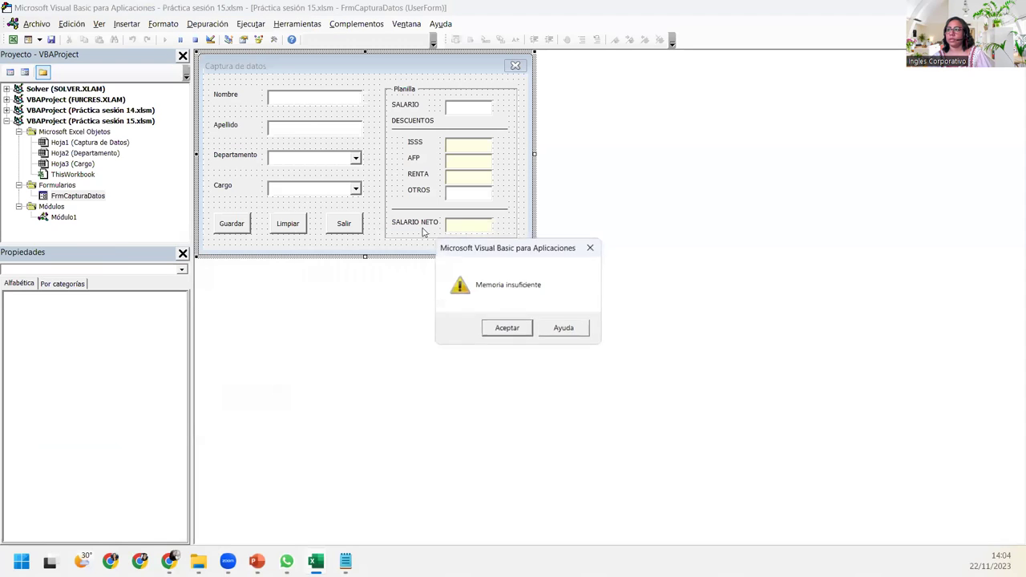
click(519, 331)
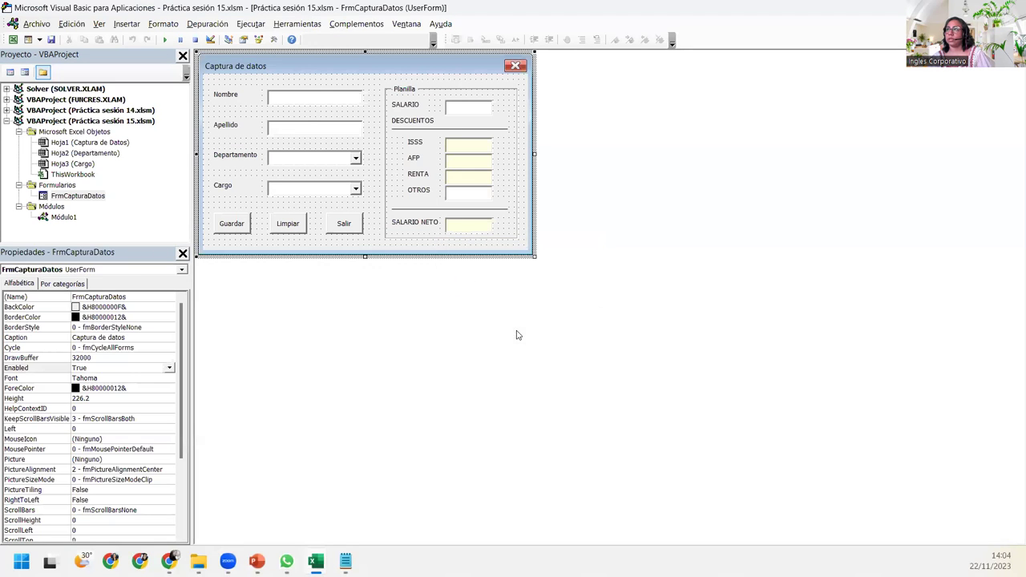
click(283, 100)
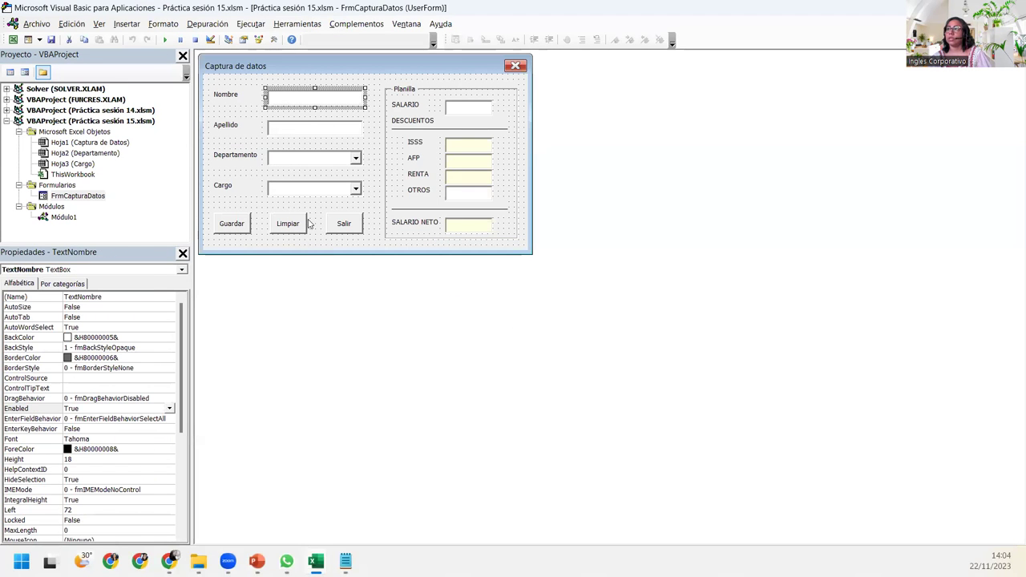
double_click(472, 108)
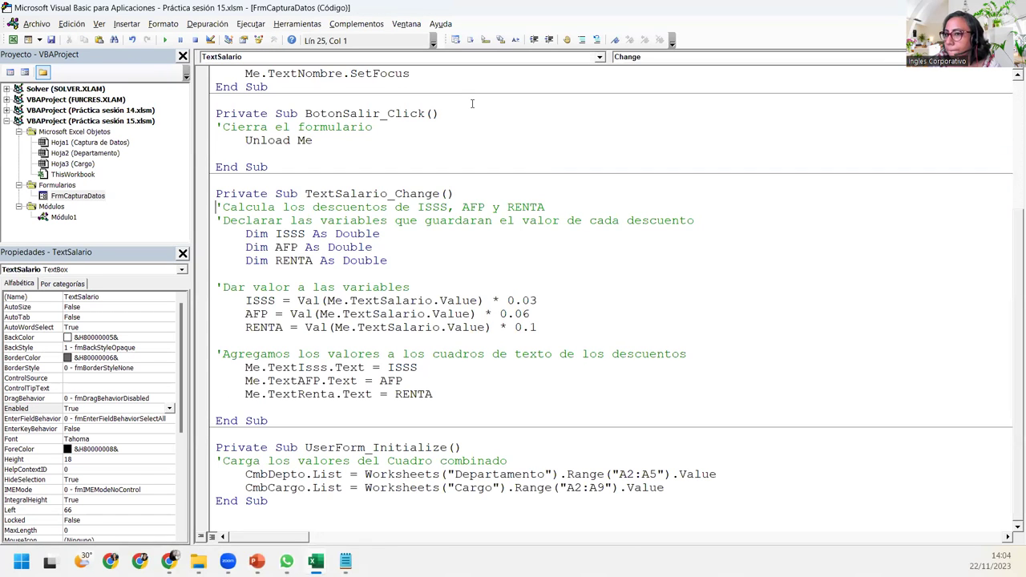
- Place the cursor at the End Sub of TextSalario_Change
click(406, 427)
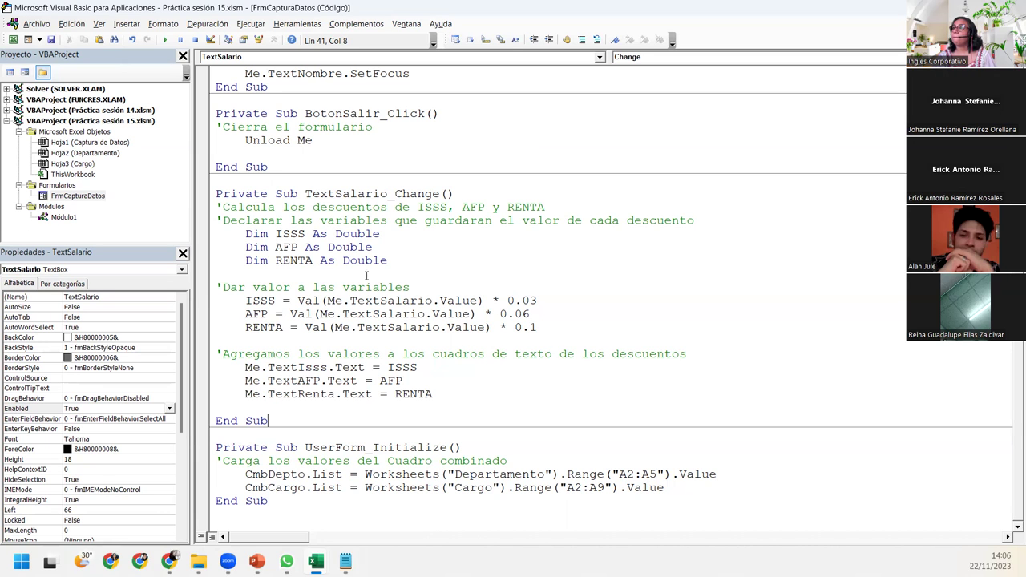
scroll(375, 194, up, 5)
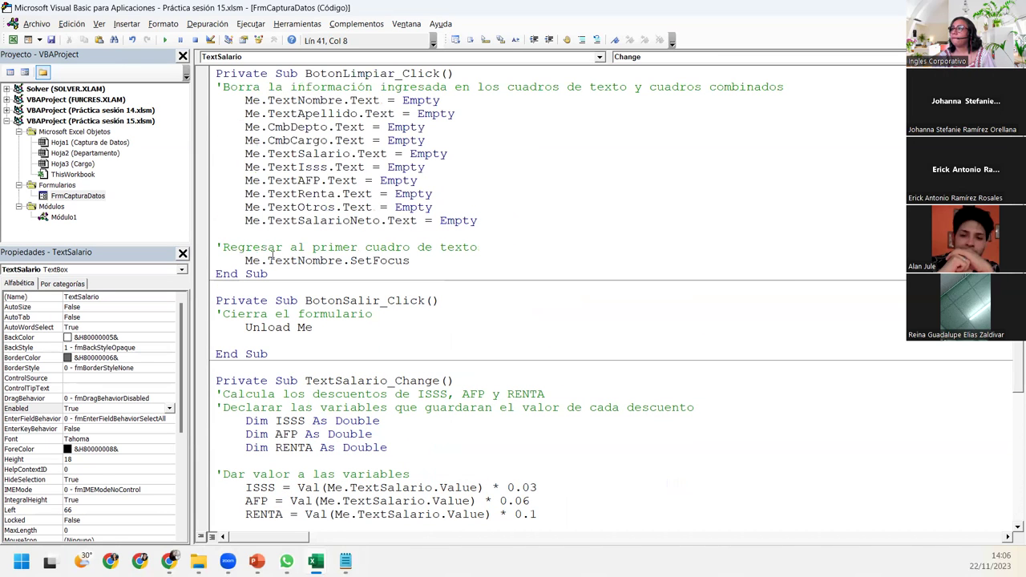
drag(217, 247, 471, 262)
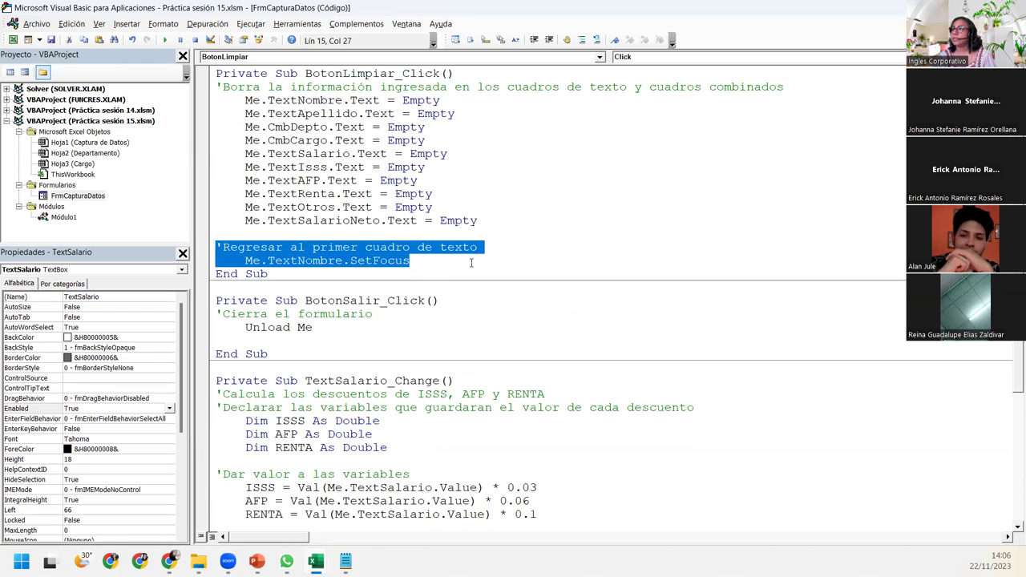
click(412, 260)
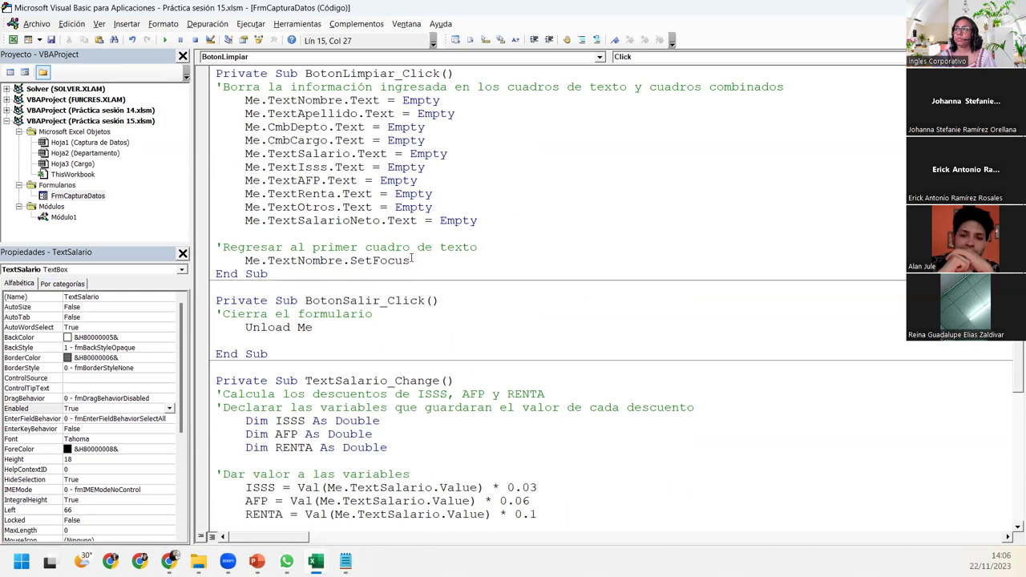
click(299, 260)
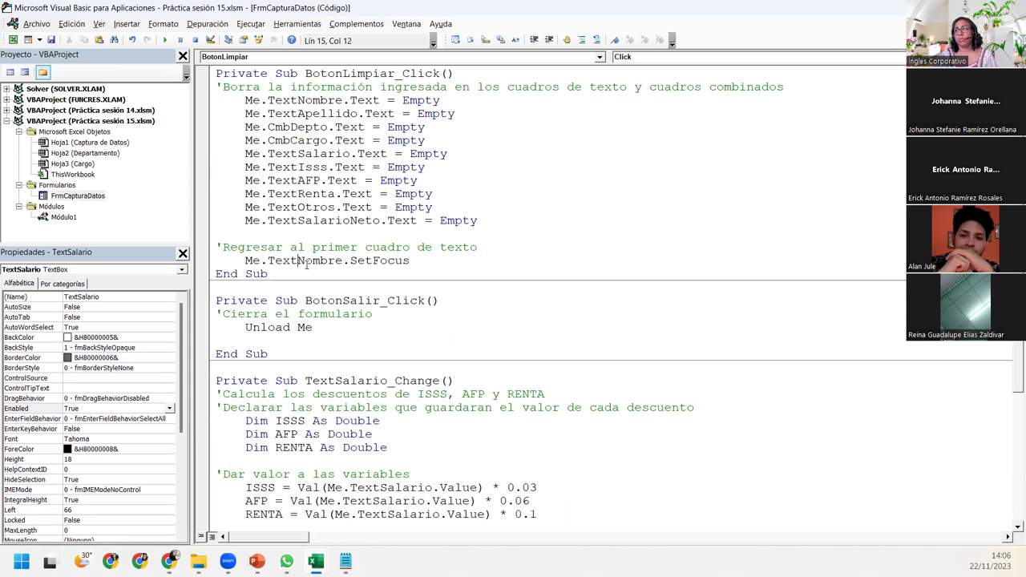
drag(299, 260, 343, 261)
click(428, 261)
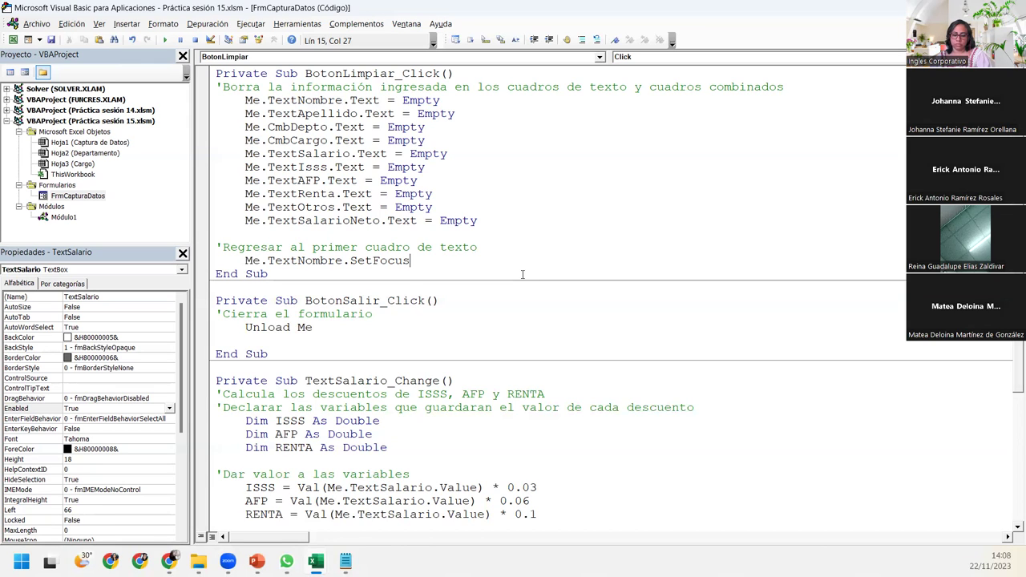
click(383, 407)
scroll(383, 407, down, 2)
scroll(383, 407, down, 2)
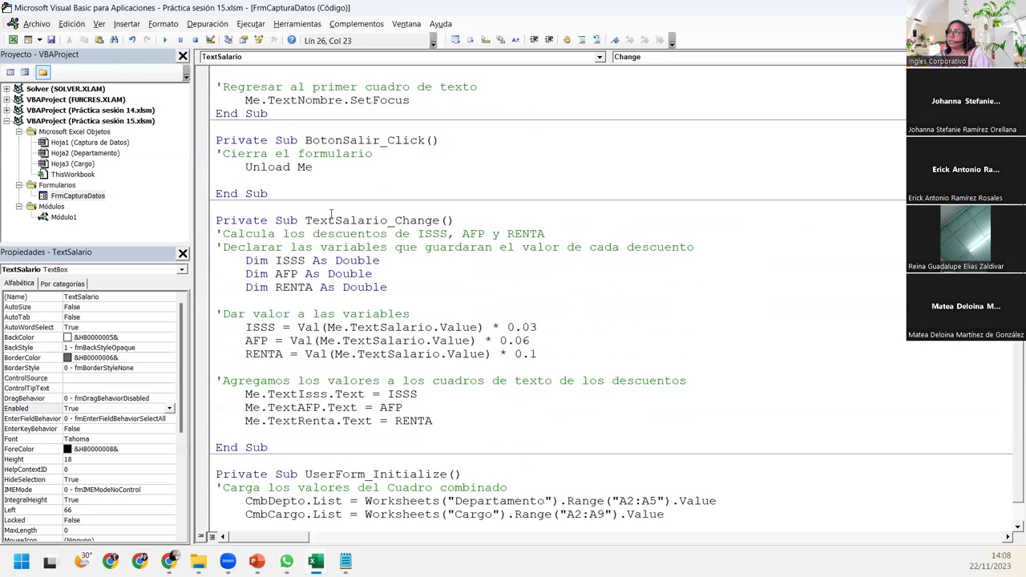
double_click(325, 219)
click(320, 220)
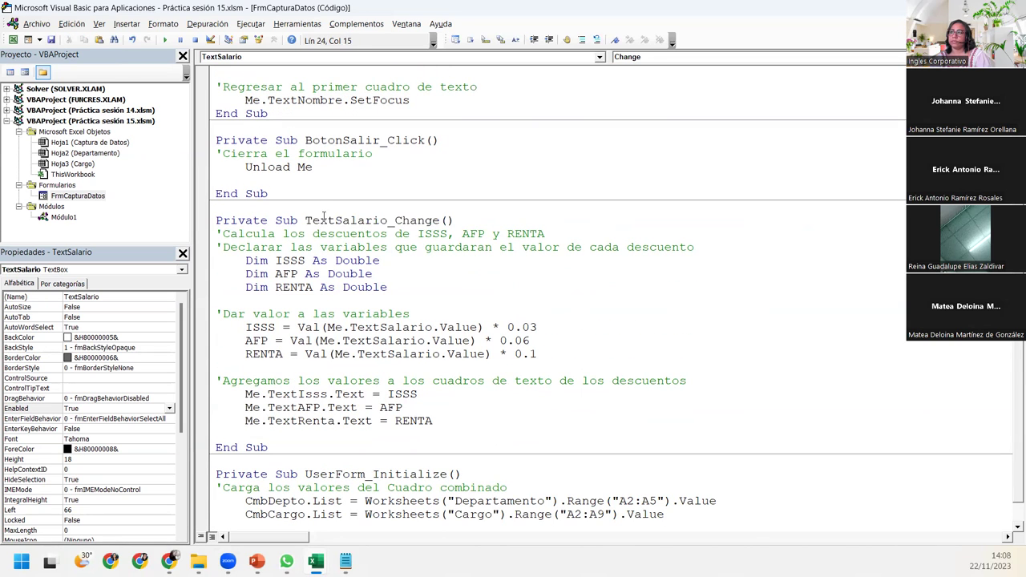
double_click(78, 196)
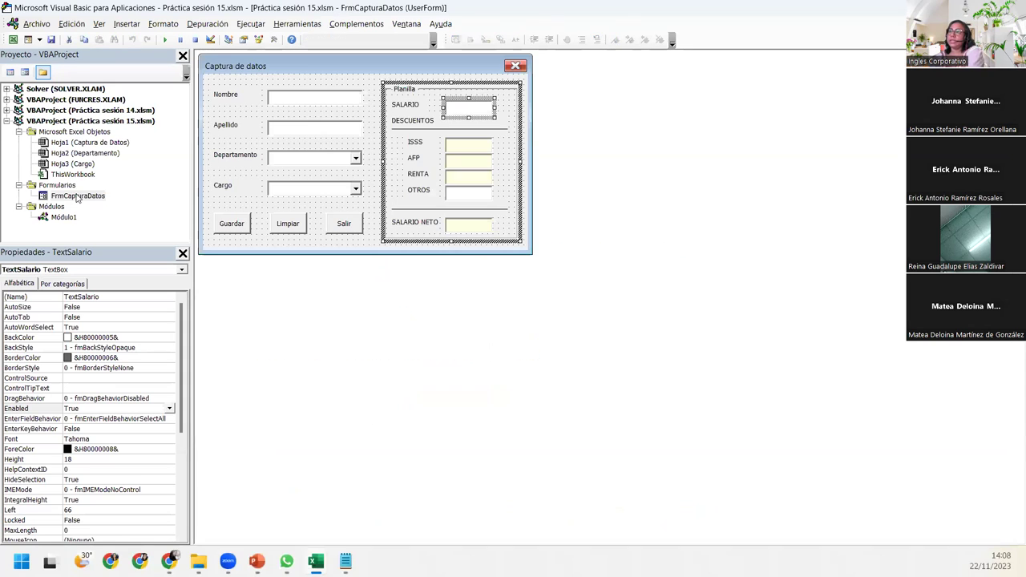
double_click(450, 98)
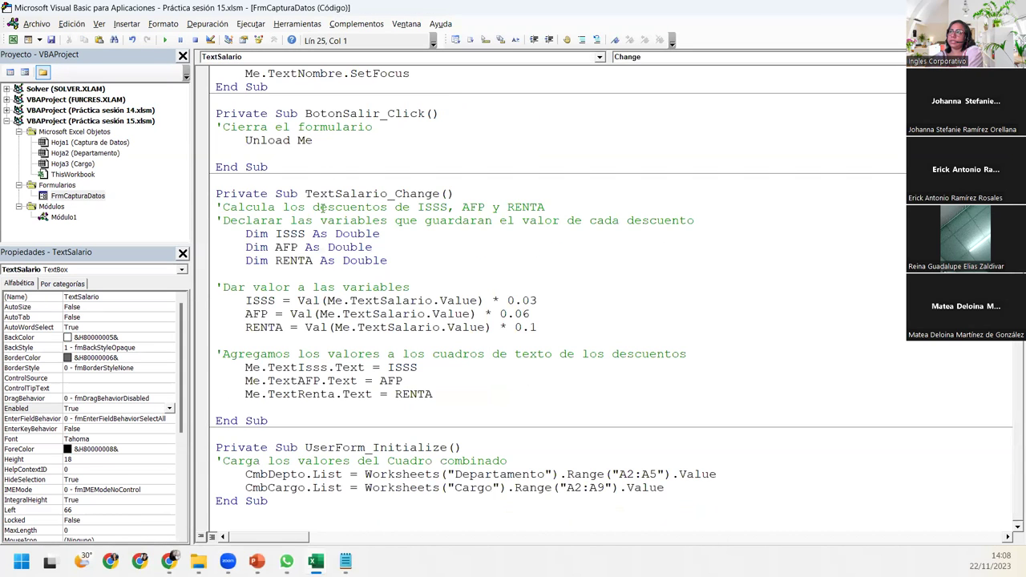
drag(216, 194, 452, 407)
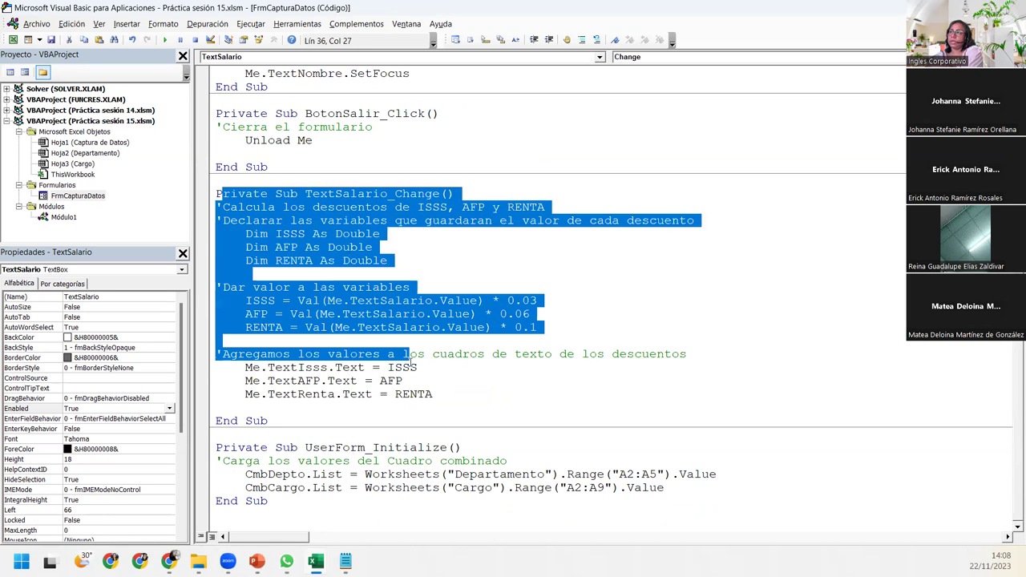
click(452, 408)
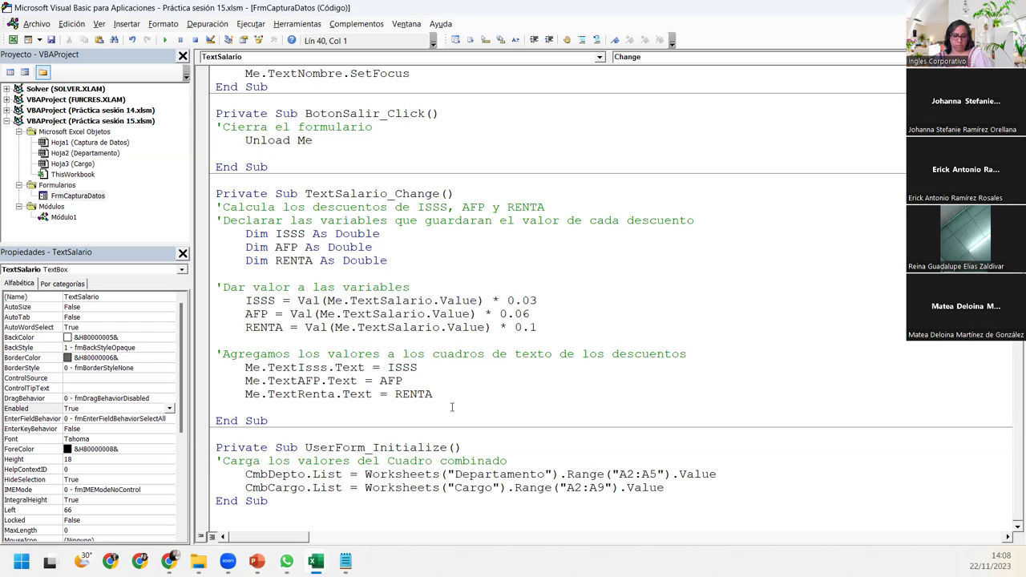
double_click(77, 196)
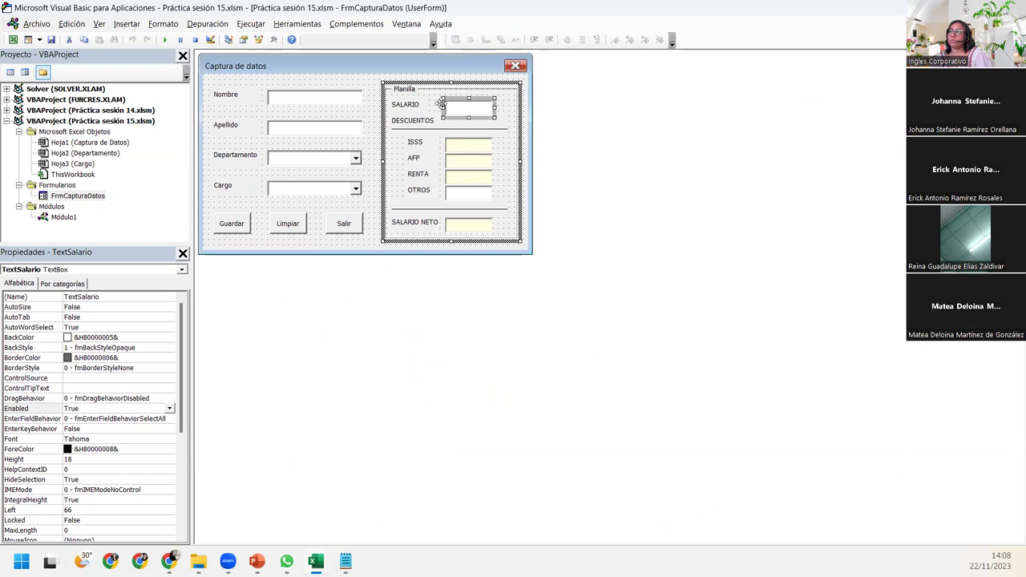
double_click(440, 105)
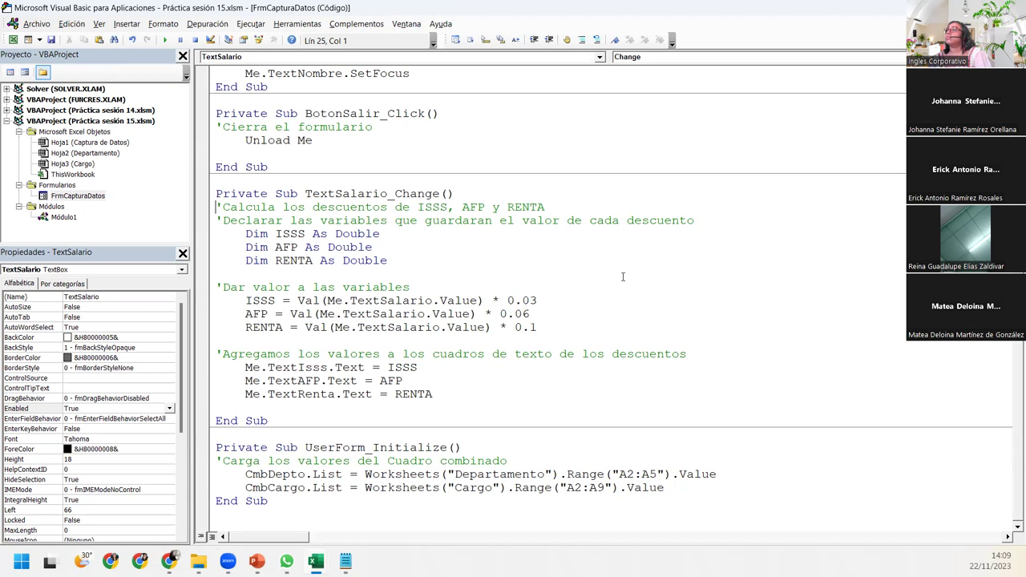
click(479, 190)
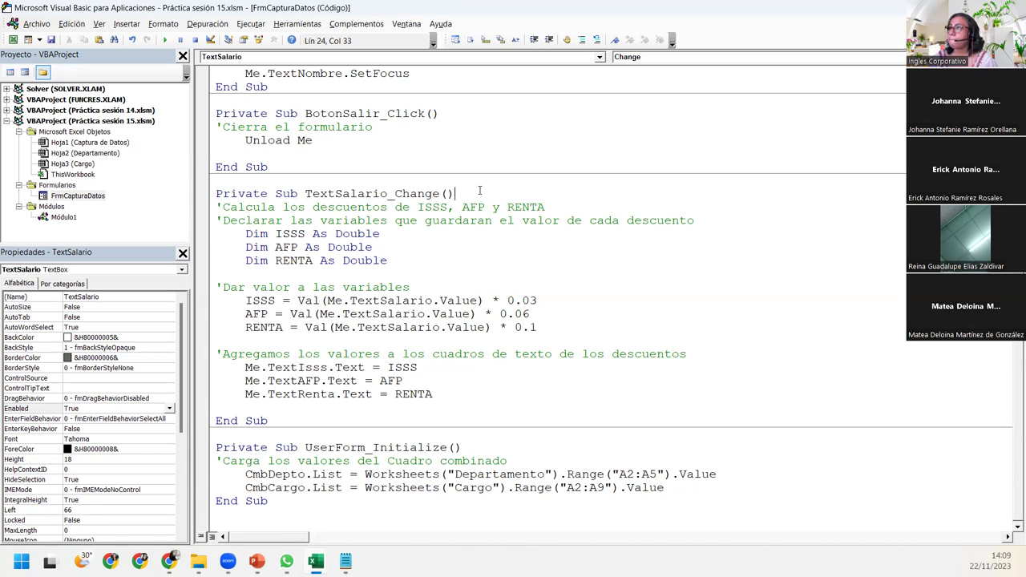
- Fill CmbDepto.List and CmbCargo.List from the Departamento and Cargo sheet ranges in UserForm_Initialize
click(528, 474)
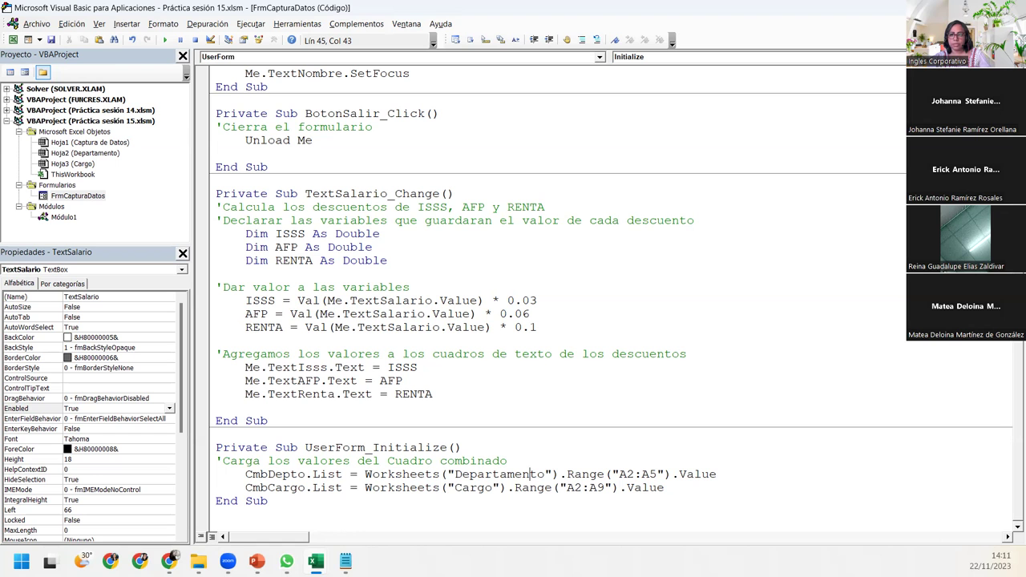
key(alt+Tab)
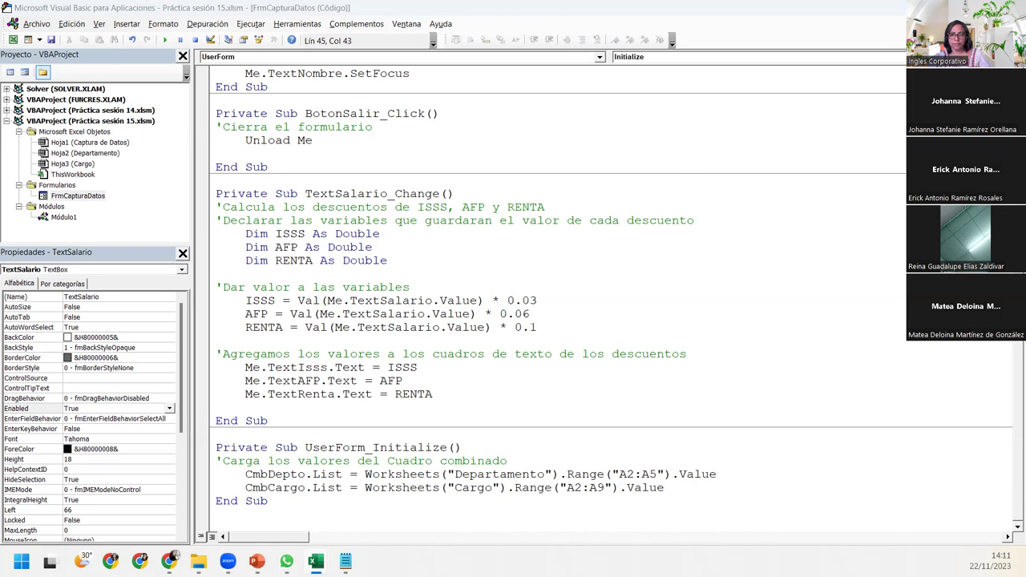